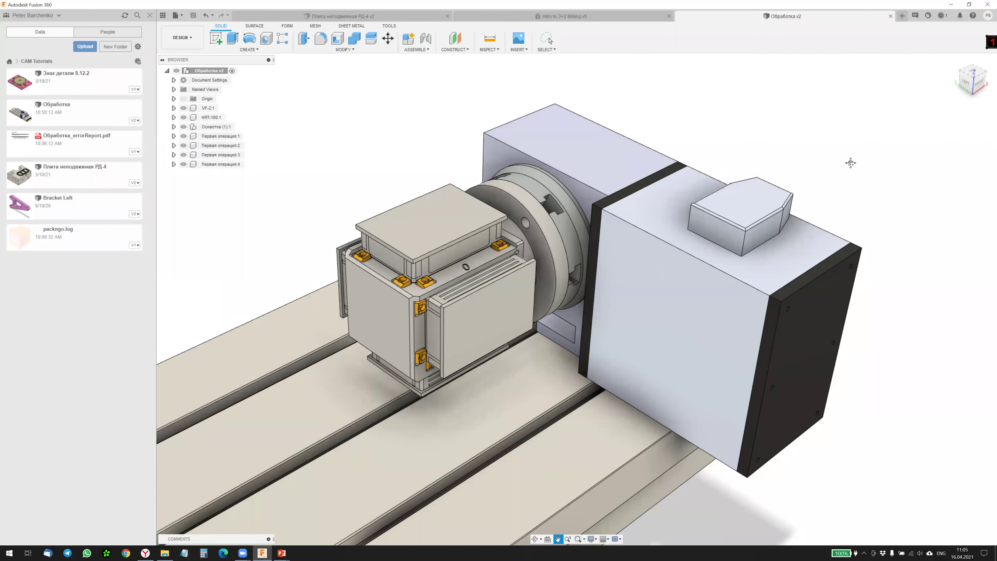
Step: Pan around the rotary-table setup and expand the Оснастка (1):1 fixture component
{"action": "middle_click_drag", "start_coordinate": [851, 167], "coordinate": [852, 163]}
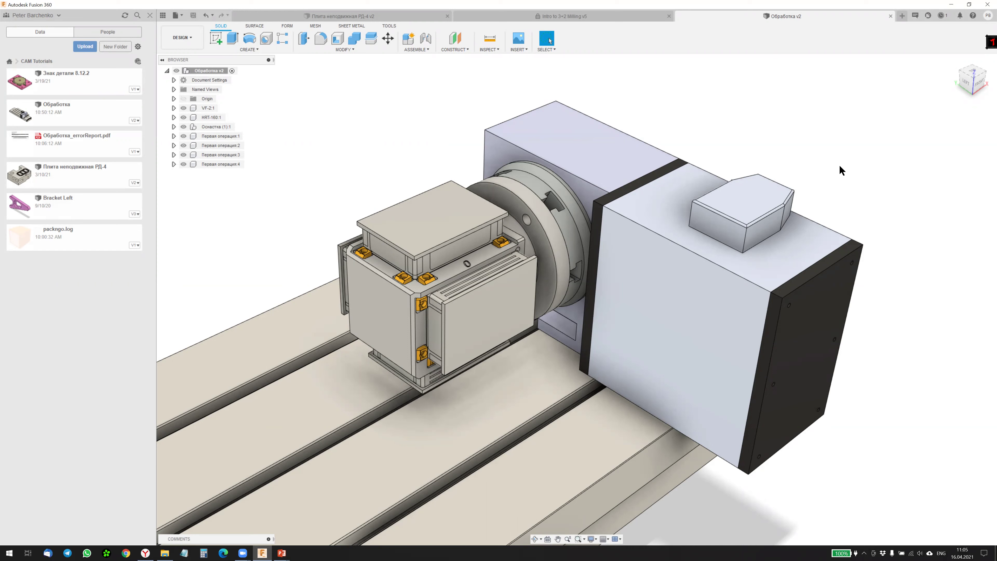
{"action": "middle_click_drag", "start_coordinate": [837, 161], "coordinate": [846, 154]}
{"action": "key", "text": "Escape"}
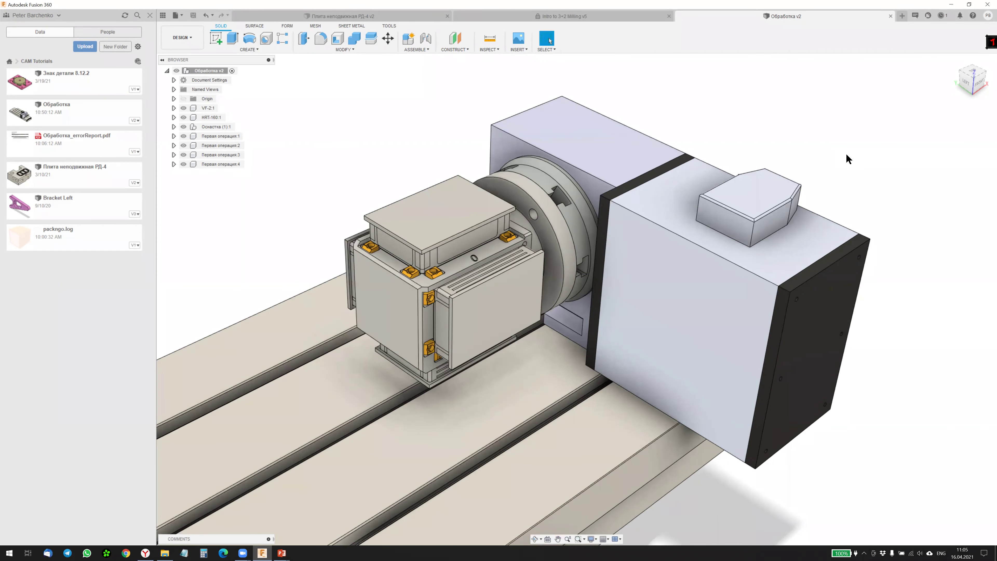
{"action": "middle_click_drag", "start_coordinate": [852, 150], "coordinate": [873, 147]}
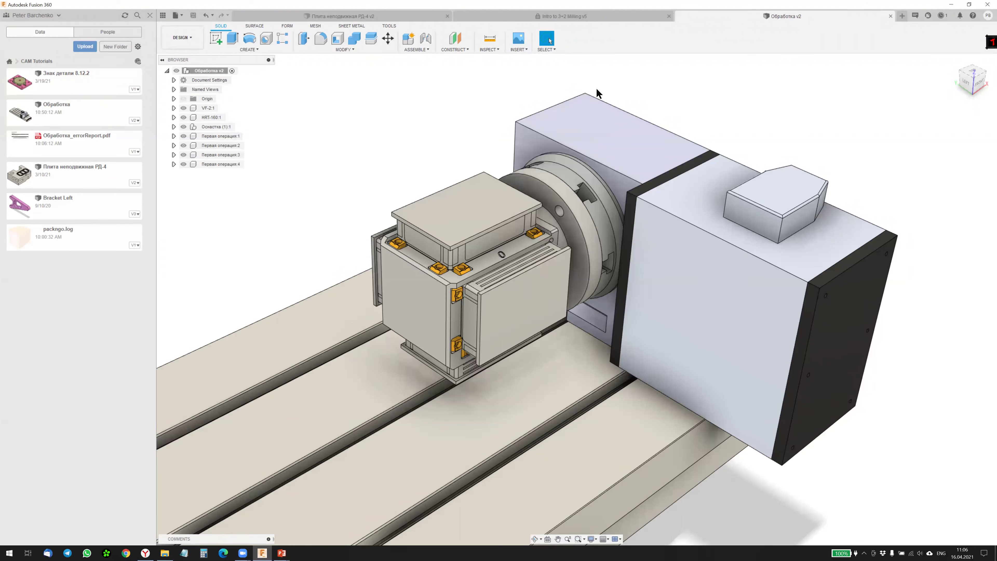
{"action": "left_click", "coordinate": [174, 126]}
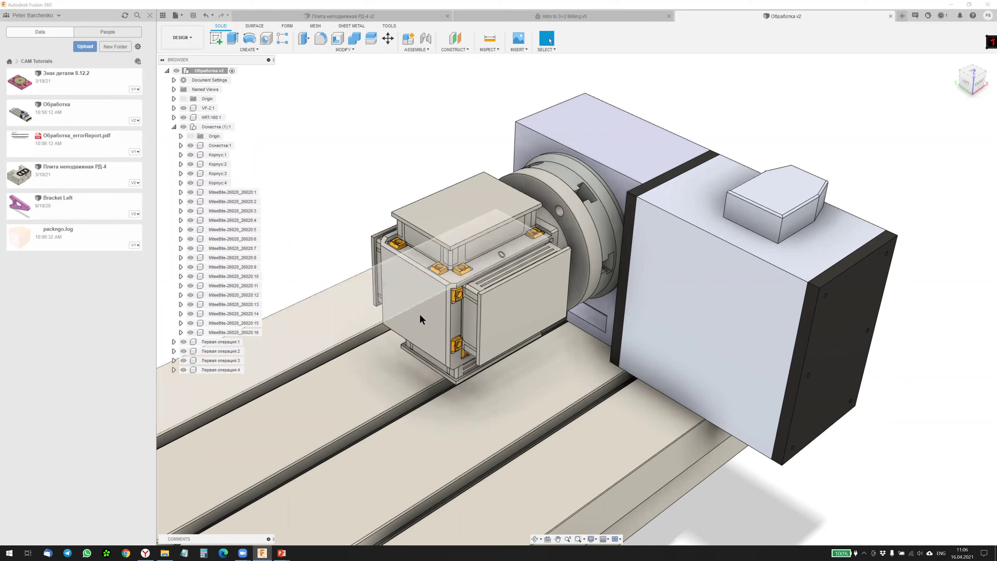
Step: Hide the Первая операция stock bodies and zoom in on the part
{"action": "left_click", "coordinate": [221, 342]}
{"action": "left_click", "coordinate": [183, 341]}
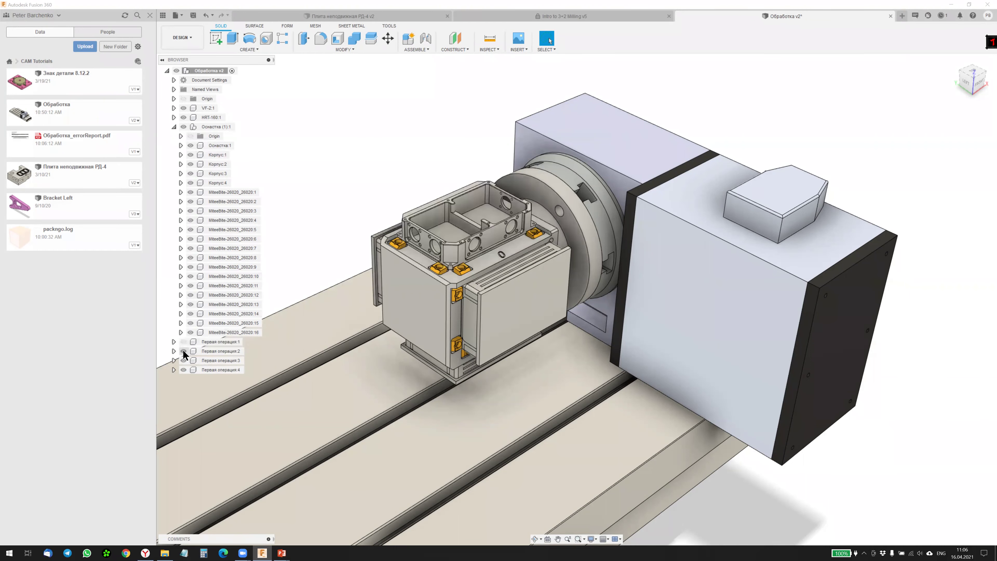
{"action": "left_click", "coordinate": [183, 360]}
{"action": "scroll", "coordinate": [500, 246], "scroll_direction": "up", "scroll_amount": 1}
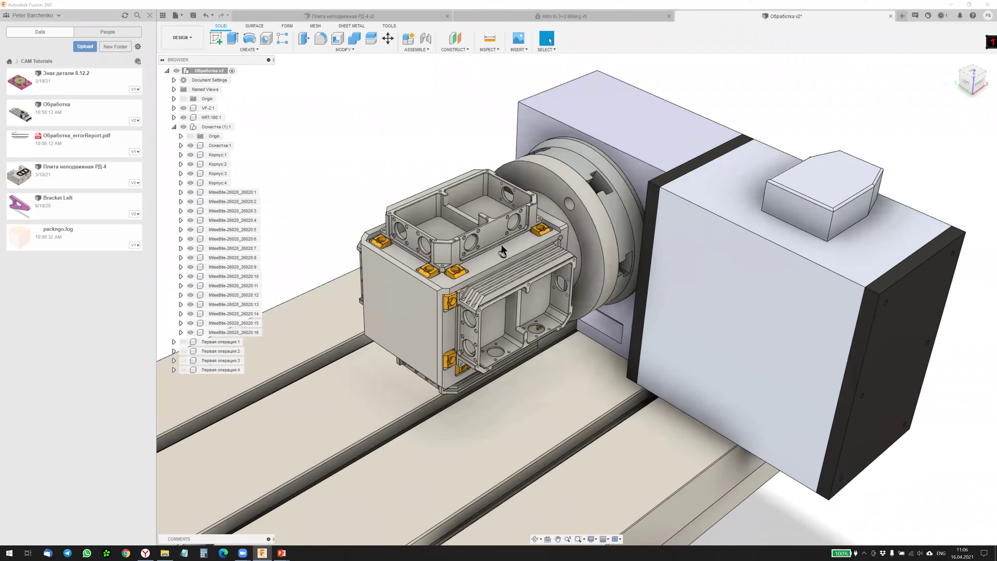
{"action": "scroll", "coordinate": [501, 244], "scroll_direction": "up", "scroll_amount": 1}
{"action": "scroll", "coordinate": [501, 248], "scroll_direction": "up", "scroll_amount": 1}
{"action": "scroll", "coordinate": [502, 251], "scroll_direction": "up", "scroll_amount": 1}
{"action": "scroll", "coordinate": [550, 307], "scroll_direction": "up", "scroll_amount": 1}
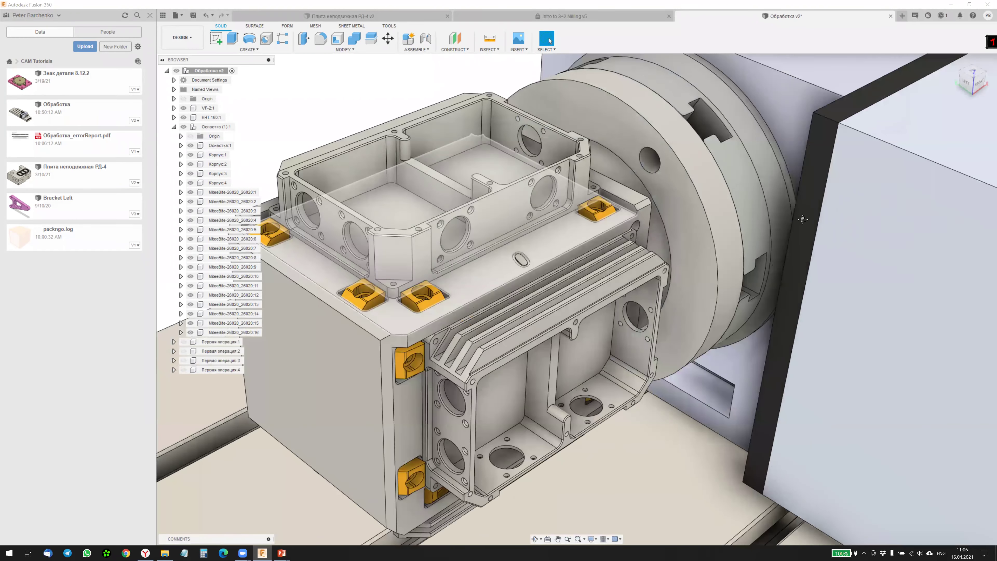
{"action": "scroll", "coordinate": [572, 314], "scroll_direction": "up", "scroll_amount": 1}
{"action": "scroll", "coordinate": [530, 300], "scroll_direction": "up", "scroll_amount": 1}
Step: Orbit around the fixture, then make the Первая операция stock bodies visible again
{"action": "middle_click_drag", "start_coordinate": [531, 300], "coordinate": [382, 292], "text": "shift"}
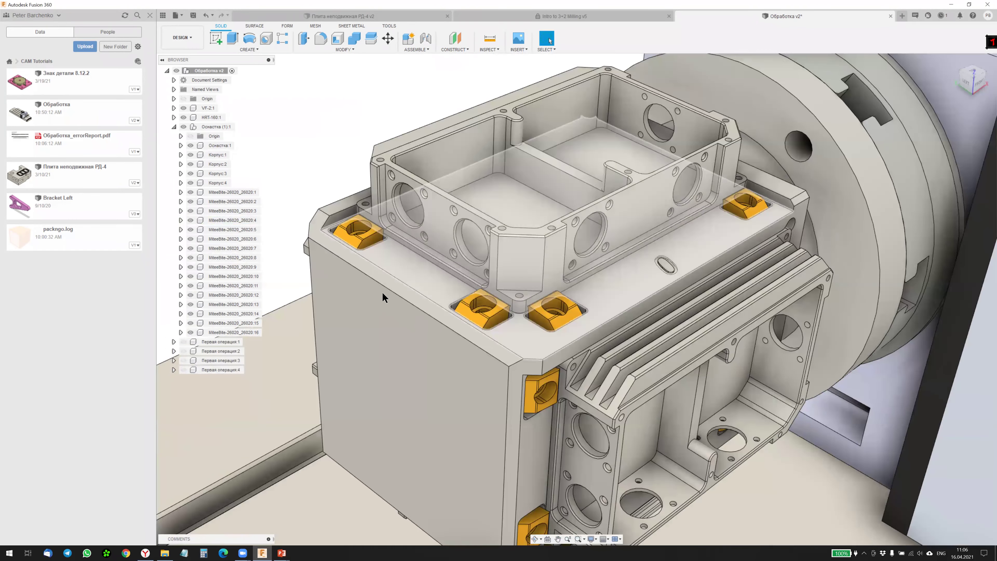
{"action": "scroll", "coordinate": [371, 228], "scroll_direction": "down", "scroll_amount": 1}
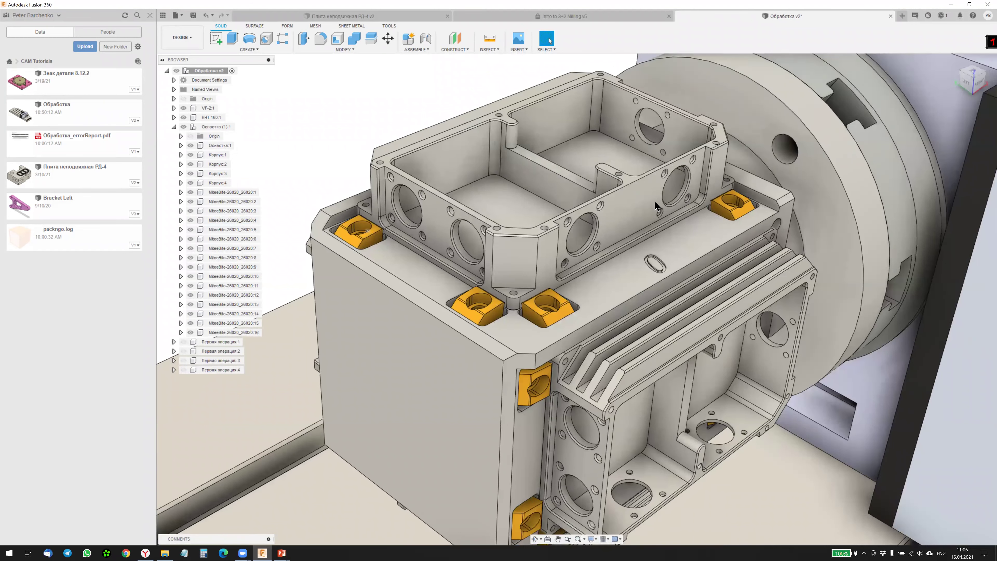
{"action": "scroll", "coordinate": [371, 230], "scroll_direction": "down", "scroll_amount": 1}
{"action": "left_click", "coordinate": [182, 341]}
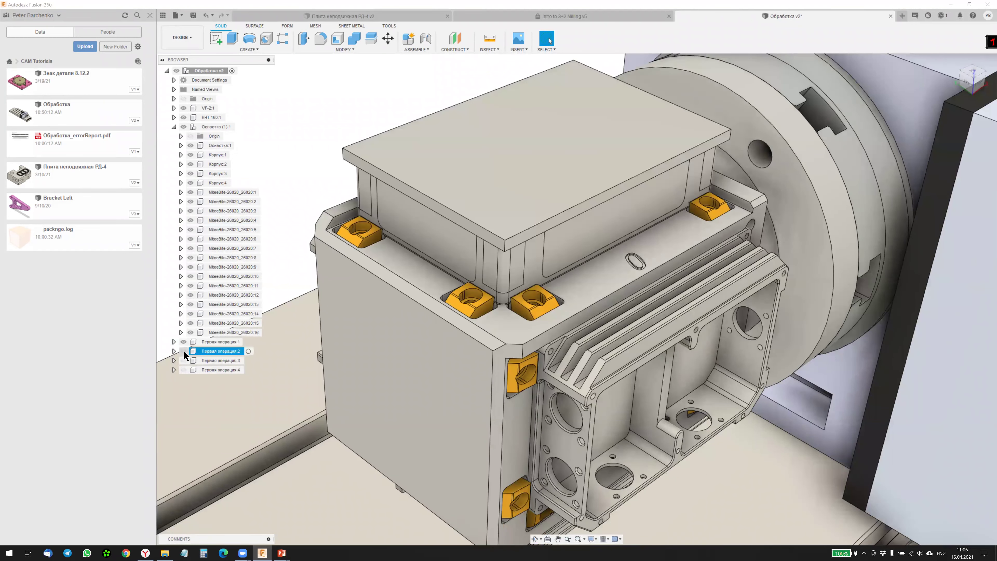
{"action": "left_click", "coordinate": [184, 360]}
{"action": "scroll", "coordinate": [512, 194], "scroll_direction": "down", "scroll_amount": 1}
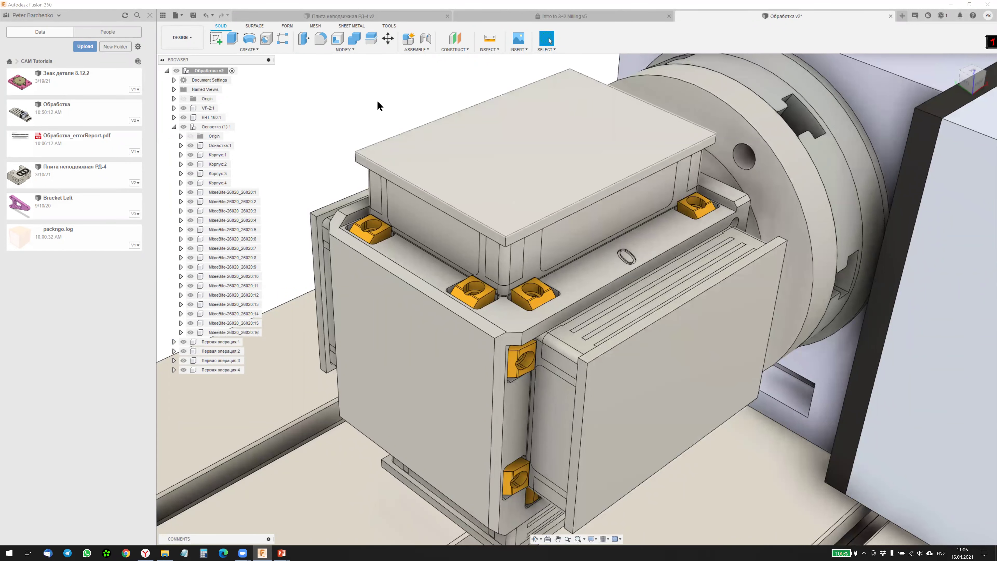
{"action": "scroll", "coordinate": [589, 244], "scroll_direction": "down", "scroll_amount": 1}
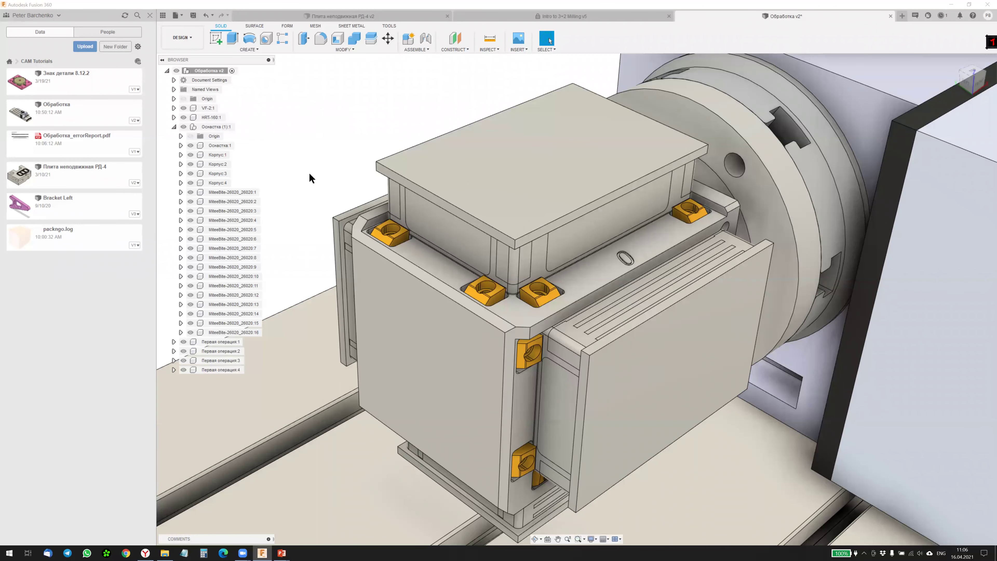
Step: Bring up the Mitee-Bite tab in the Yandex browser and reload the page
{"action": "left_click", "coordinate": [146, 553]}
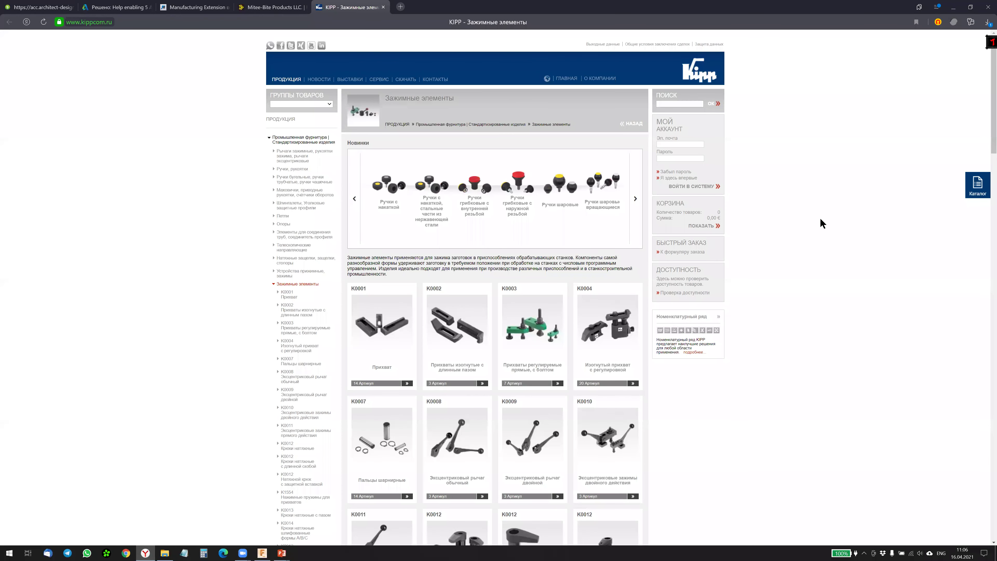
{"action": "key", "text": "ctrl+shift+Tab"}
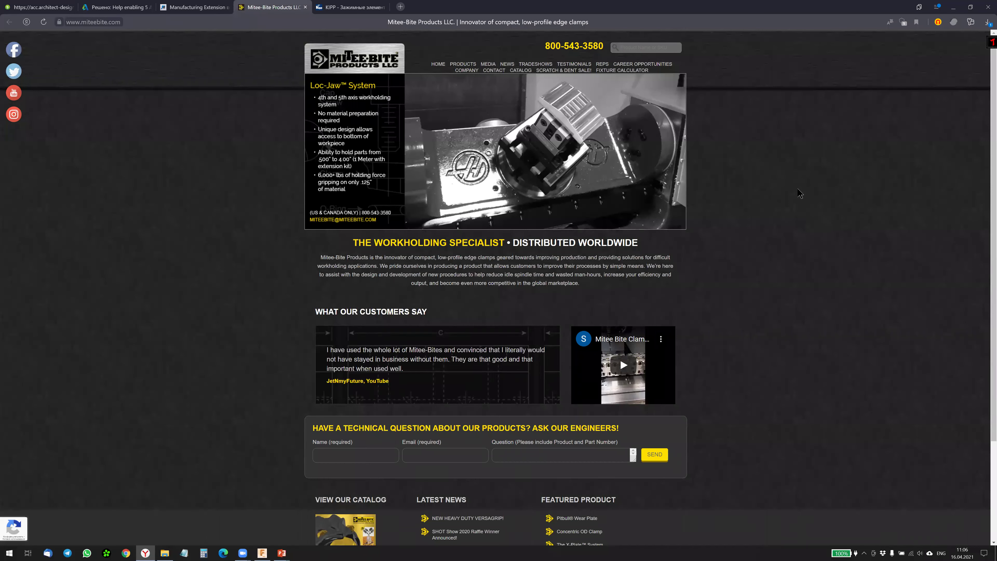
{"action": "scroll", "coordinate": [801, 193], "scroll_direction": "down", "scroll_amount": 3}
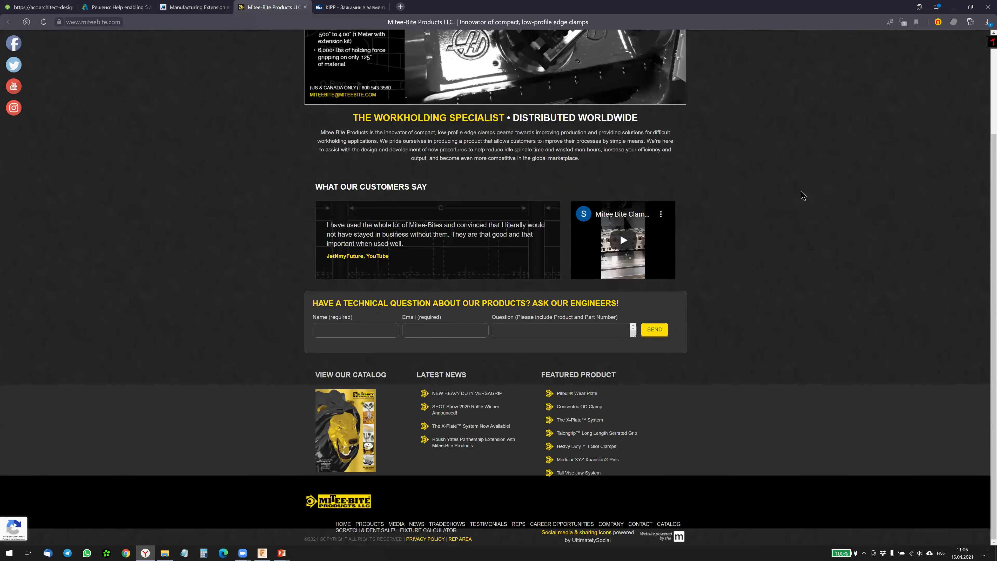
{"action": "key", "text": "F5"}
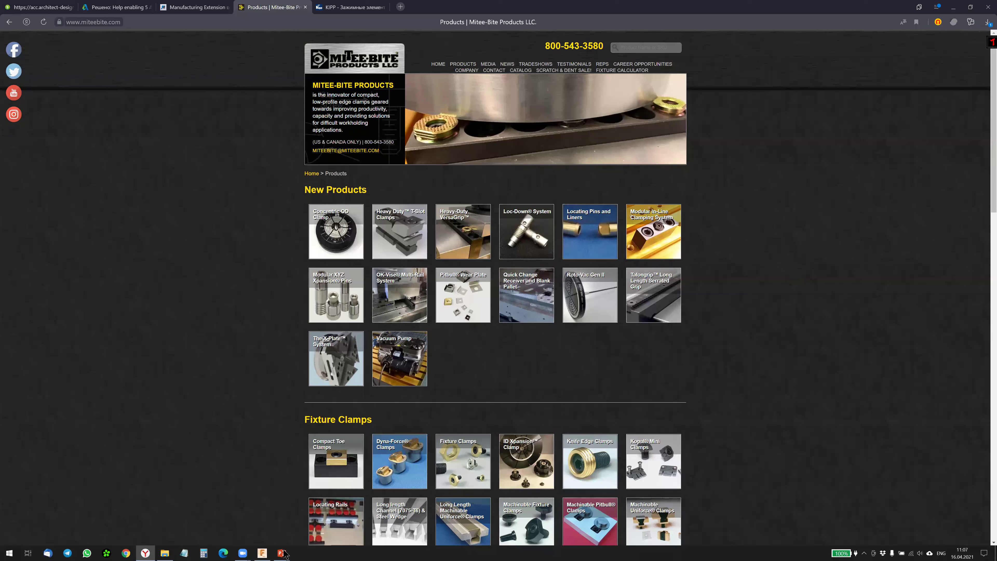
Step: Zoom in on the MiteeBite clamps in Fusion 360, then return to the Mitee-Bite products page
{"action": "left_click", "coordinate": [262, 553]}
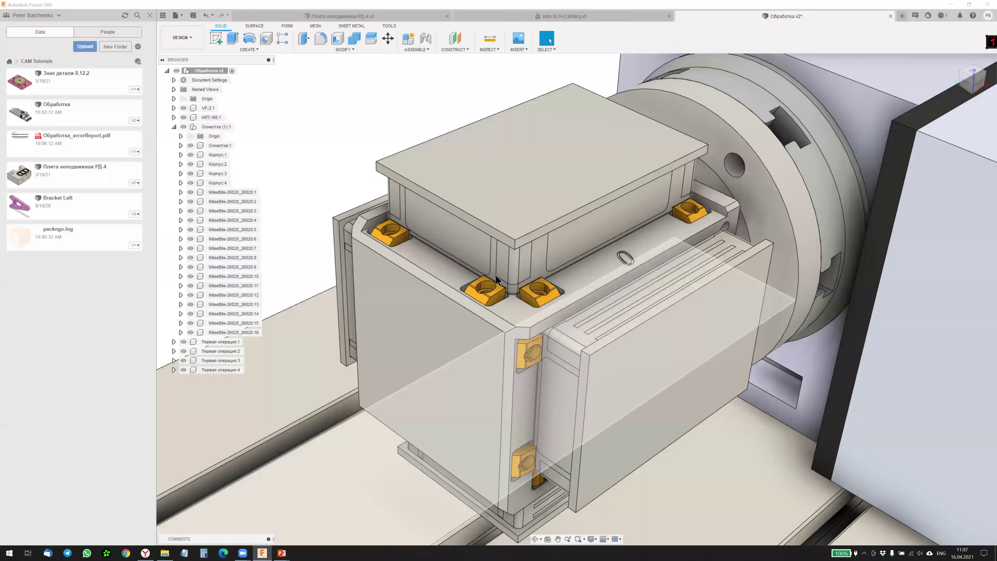
{"action": "scroll", "coordinate": [496, 279], "scroll_direction": "up", "scroll_amount": 1}
{"action": "scroll", "coordinate": [491, 256], "scroll_direction": "up", "scroll_amount": 1}
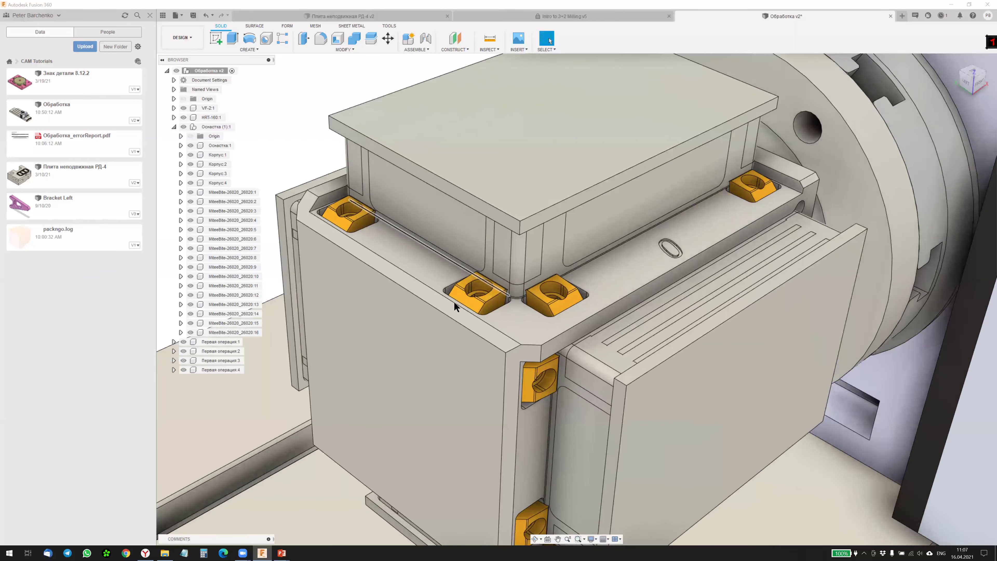
{"action": "scroll", "coordinate": [451, 298], "scroll_direction": "down", "scroll_amount": 2}
{"action": "left_click", "coordinate": [149, 552]}
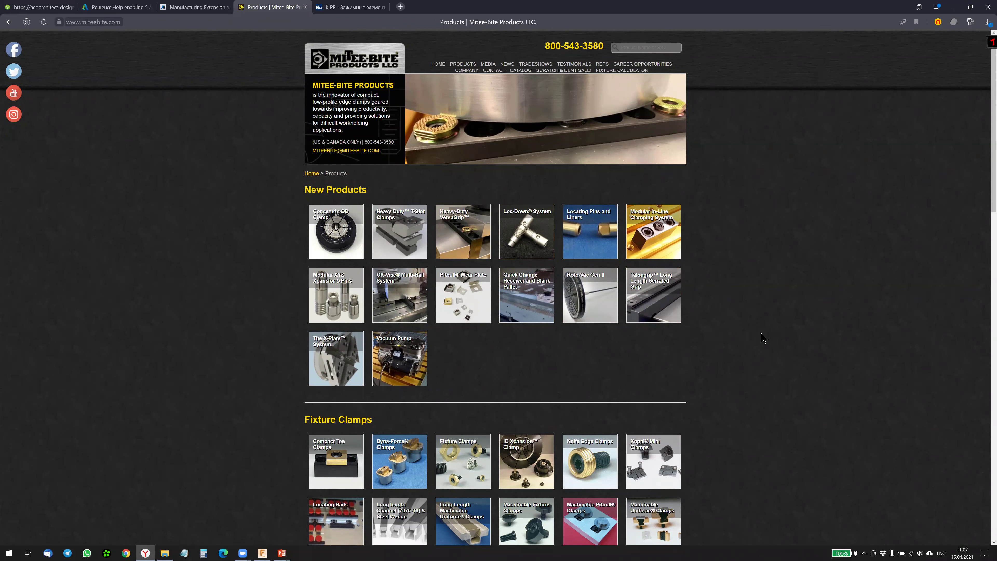
Step: Scroll through the Mitee-Bite New Products grid to find the Pitbull Wear Plate
{"action": "scroll", "coordinate": [763, 338], "scroll_direction": "down", "scroll_amount": 5}
{"action": "scroll", "coordinate": [763, 337], "scroll_direction": "down", "scroll_amount": 4}
{"action": "scroll", "coordinate": [763, 336], "scroll_direction": "up", "scroll_amount": 1}
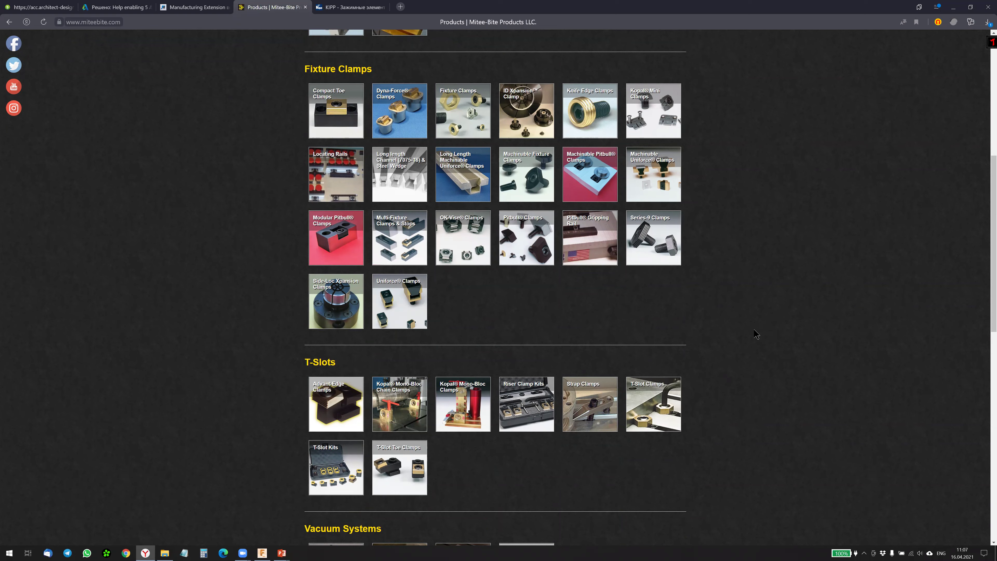
{"action": "scroll", "coordinate": [738, 330], "scroll_direction": "up", "scroll_amount": 5}
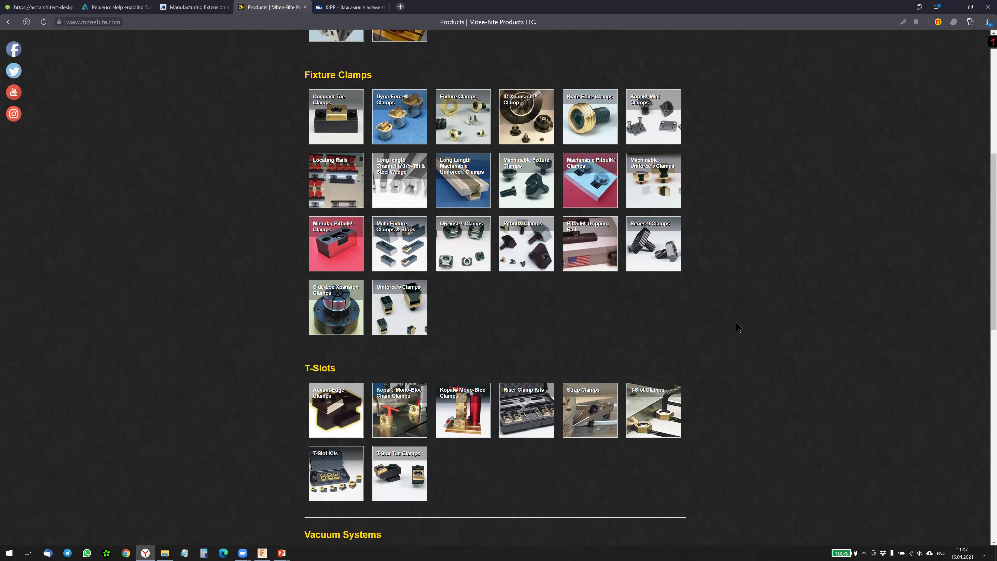
{"action": "scroll", "coordinate": [754, 310], "scroll_direction": "down", "scroll_amount": 1}
{"action": "scroll", "coordinate": [734, 299], "scroll_direction": "down", "scroll_amount": 1}
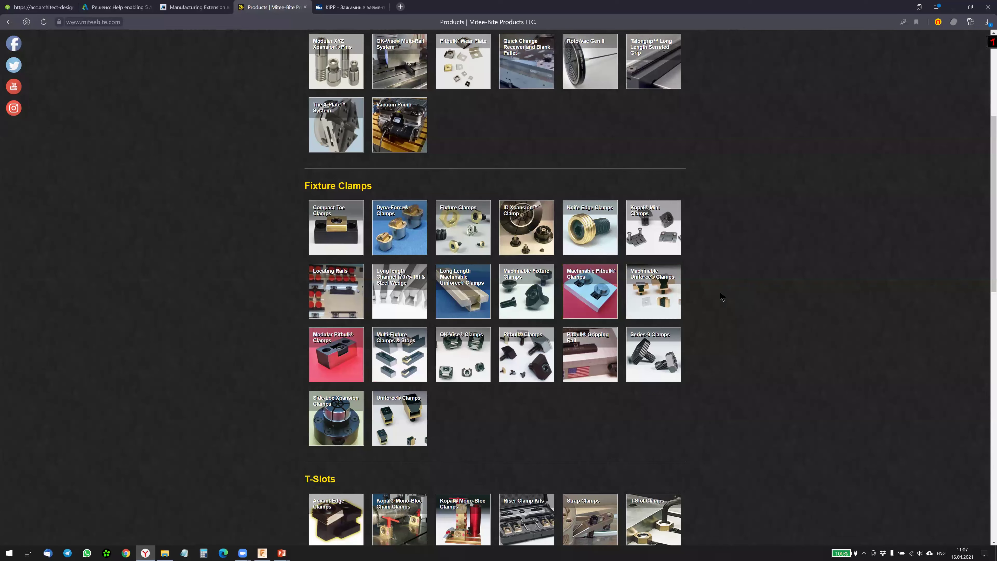
{"action": "scroll", "coordinate": [723, 297], "scroll_direction": "up", "scroll_amount": 3}
{"action": "scroll", "coordinate": [746, 298], "scroll_direction": "up", "scroll_amount": 1}
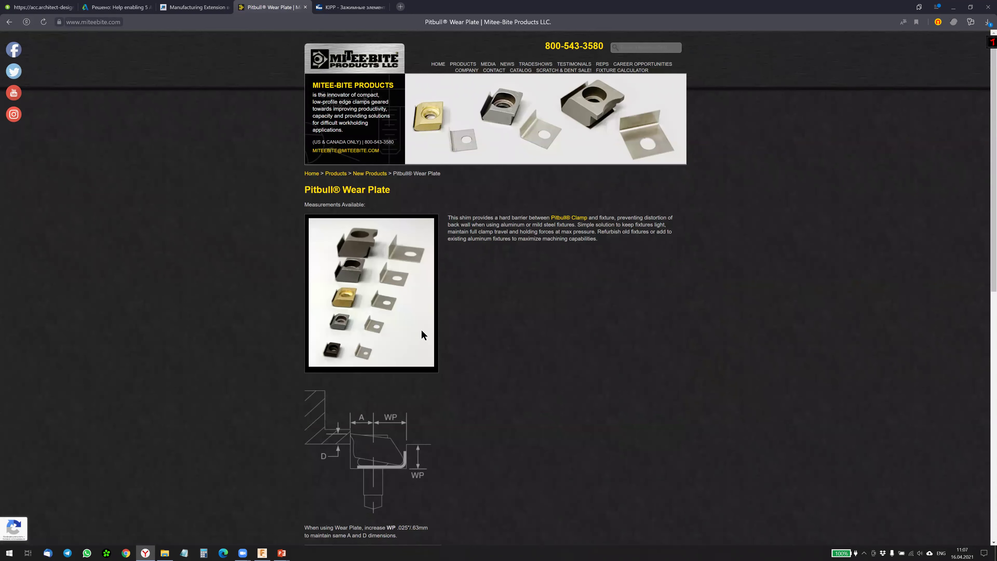
Step: Review the Pitbull® Wear Plate description and WP dimension diagram
{"action": "scroll", "coordinate": [751, 231], "scroll_direction": "down", "scroll_amount": 3}
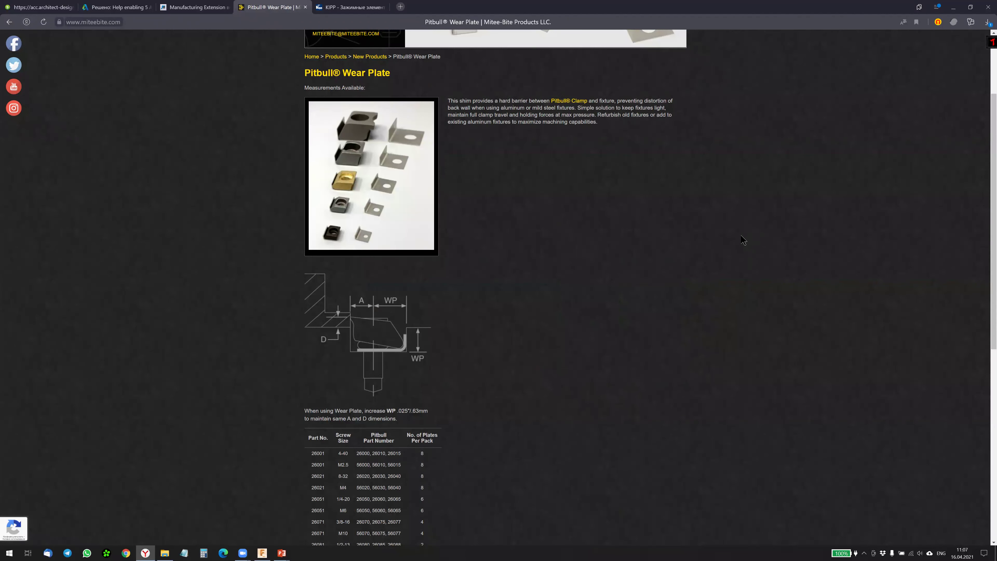
{"action": "scroll", "coordinate": [738, 251], "scroll_direction": "down", "scroll_amount": 2}
{"action": "scroll", "coordinate": [734, 256], "scroll_direction": "down", "scroll_amount": 4}
{"action": "scroll", "coordinate": [667, 244], "scroll_direction": "down", "scroll_amount": 1}
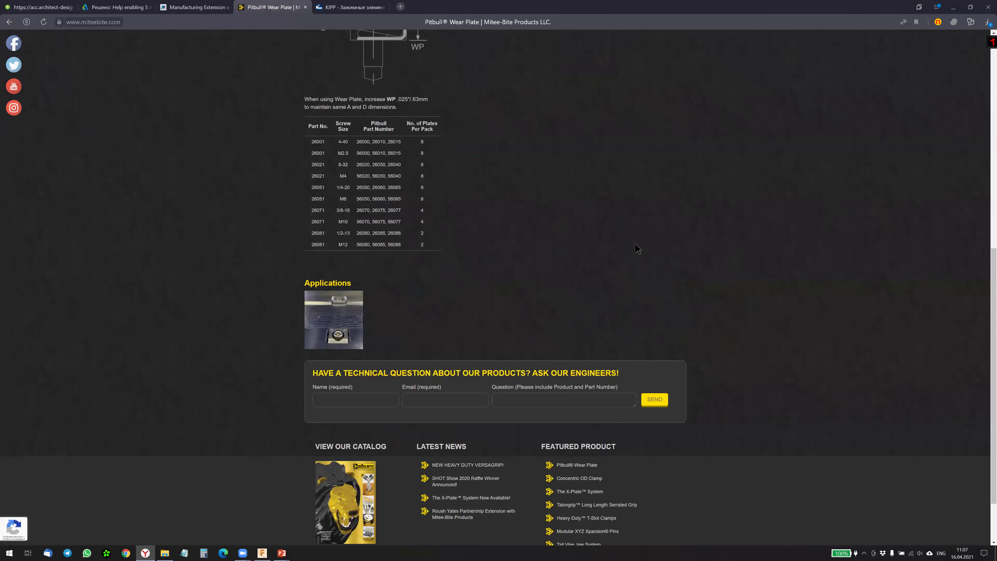
{"action": "scroll", "coordinate": [393, 267], "scroll_direction": "up", "scroll_amount": 1}
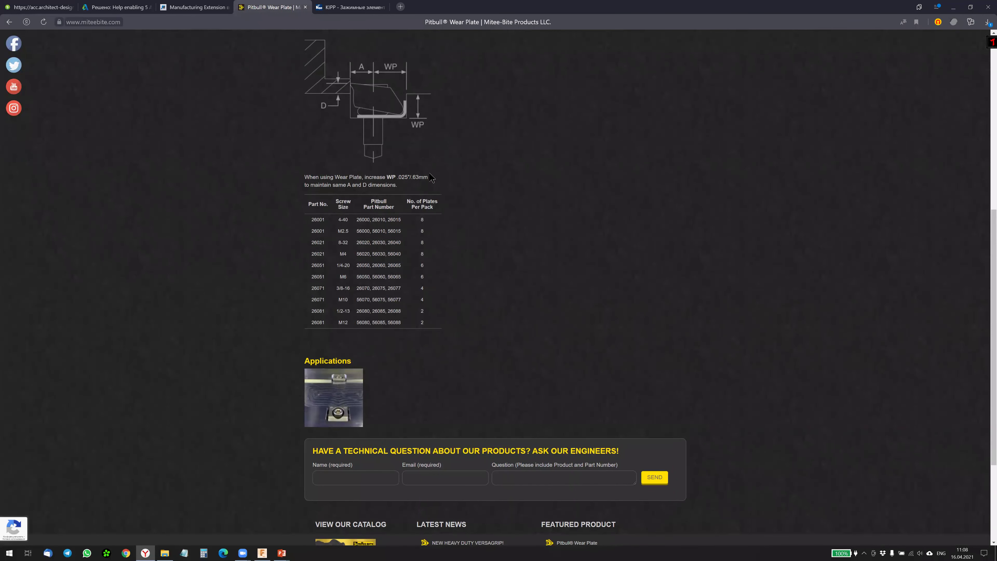
{"action": "scroll", "coordinate": [432, 118], "scroll_direction": "up", "scroll_amount": 3}
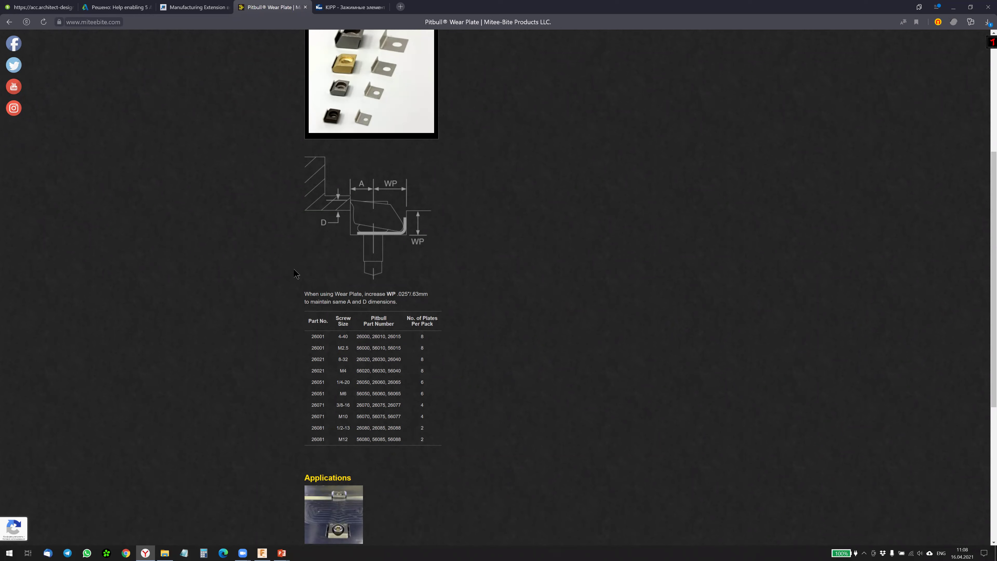
{"action": "scroll", "coordinate": [526, 309], "scroll_direction": "up", "scroll_amount": 5}
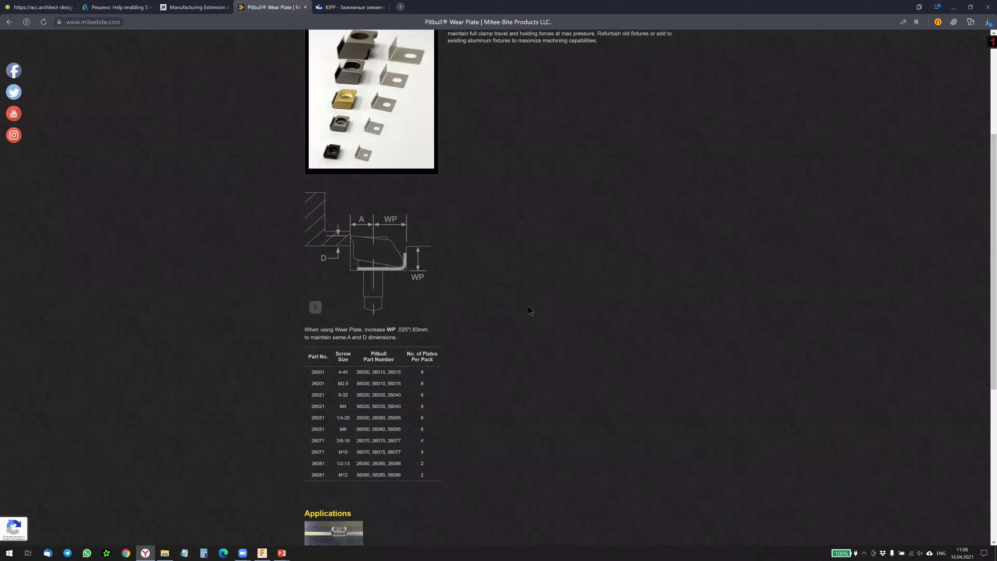
Step: Return to the top of the Wear Plate page and follow the Pitbull® Clamp link
{"action": "scroll", "coordinate": [550, 291], "scroll_direction": "down", "scroll_amount": 6}
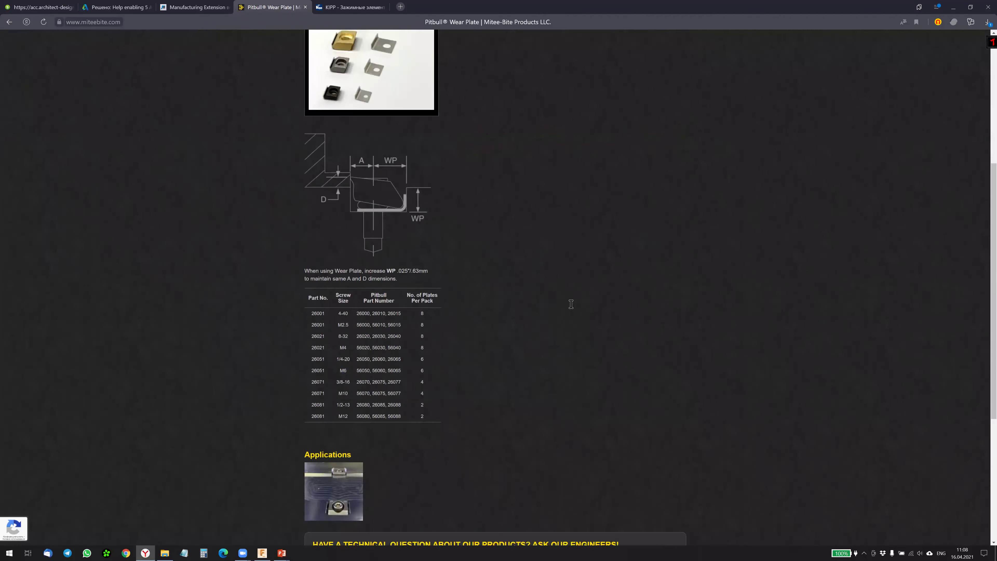
{"action": "scroll", "coordinate": [679, 276], "scroll_direction": "down", "scroll_amount": 4}
{"action": "scroll", "coordinate": [639, 258], "scroll_direction": "down", "scroll_amount": 3}
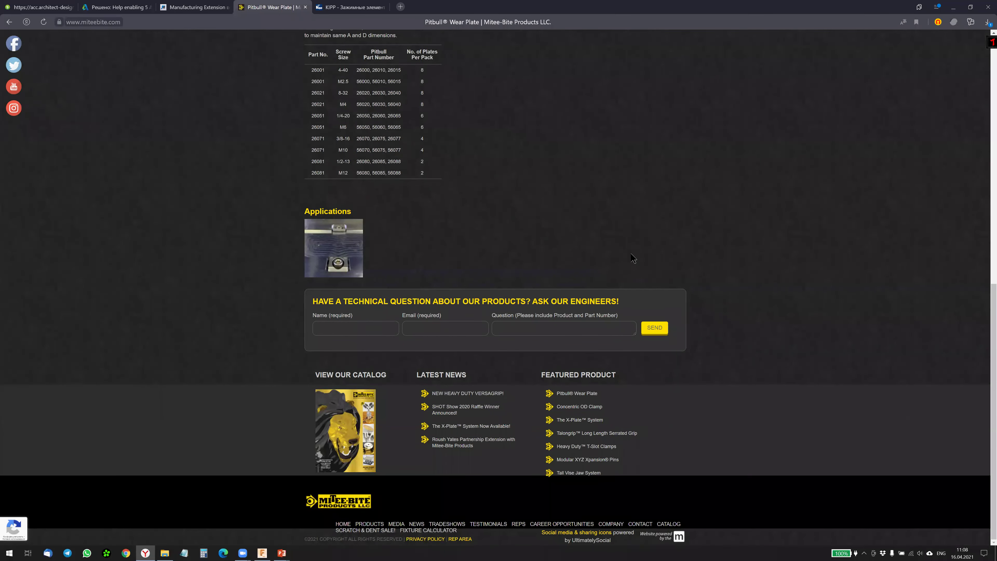
{"action": "scroll", "coordinate": [630, 260], "scroll_direction": "up", "scroll_amount": 4}
{"action": "scroll", "coordinate": [628, 259], "scroll_direction": "up", "scroll_amount": 3}
{"action": "scroll", "coordinate": [628, 259], "scroll_direction": "up", "scroll_amount": 3}
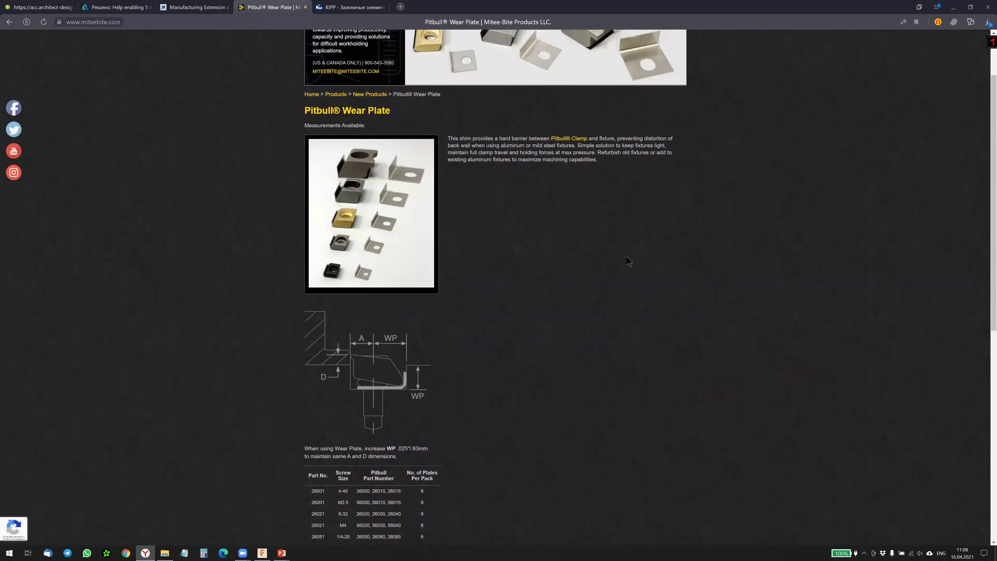
{"action": "scroll", "coordinate": [628, 259], "scroll_direction": "up", "scroll_amount": 2}
{"action": "left_click", "coordinate": [584, 184]}
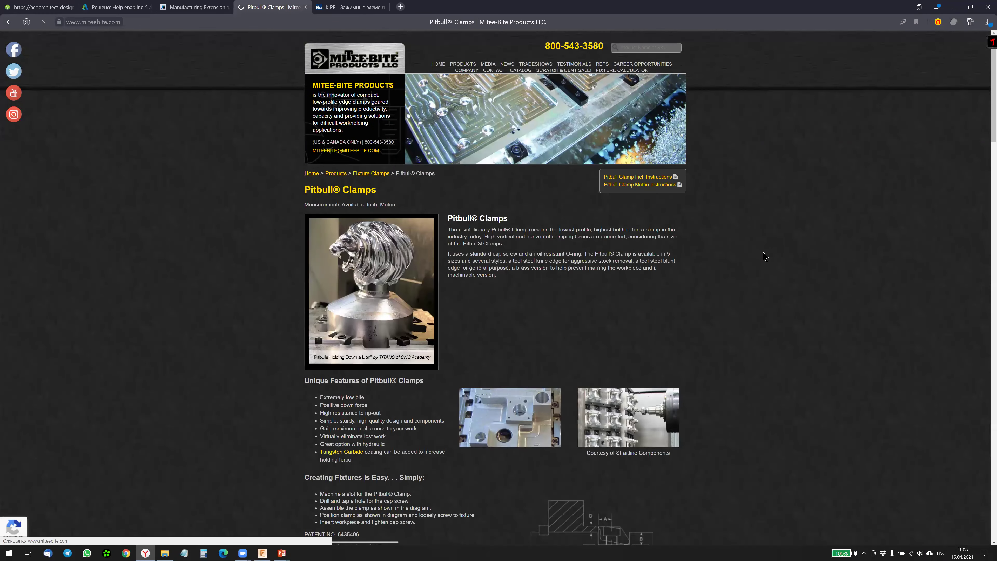
Step: Read the Pitbull® Clamps description and the Inch and Metric specification tables
{"action": "scroll", "coordinate": [784, 263], "scroll_direction": "down", "scroll_amount": 1}
{"action": "scroll", "coordinate": [783, 264], "scroll_direction": "down", "scroll_amount": 3}
{"action": "scroll", "coordinate": [746, 275], "scroll_direction": "down", "scroll_amount": 3}
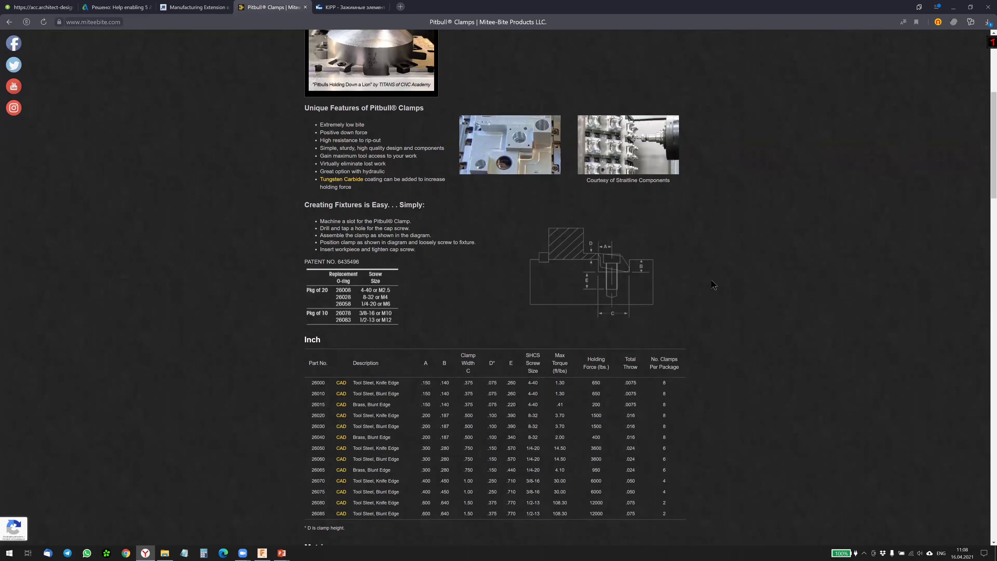
{"action": "scroll", "coordinate": [742, 402], "scroll_direction": "down", "scroll_amount": 2}
{"action": "scroll", "coordinate": [694, 313], "scroll_direction": "down", "scroll_amount": 1}
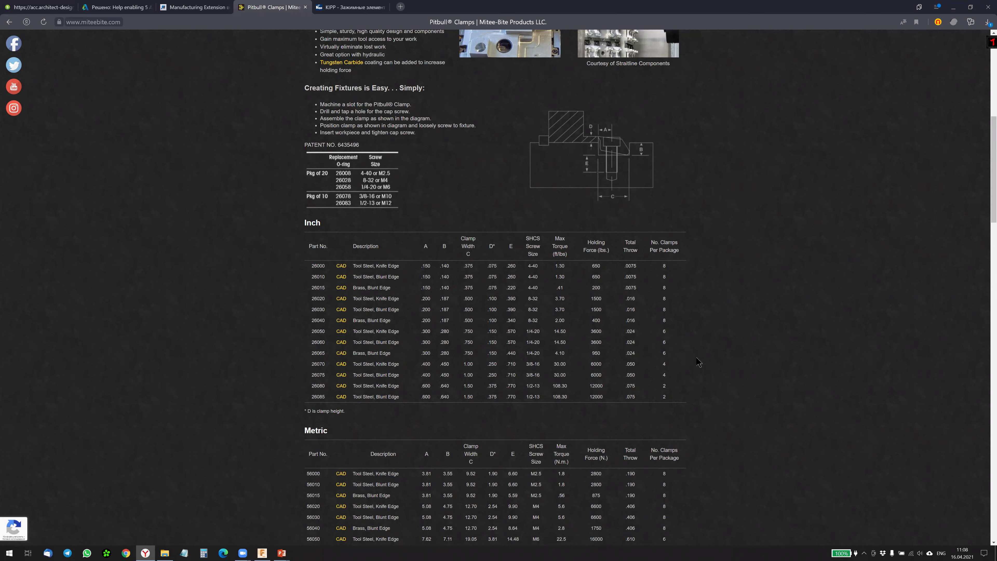
Step: Look over the Pitbull® Clamps application photos, then bring up the KIPP clamping-elements catalogue
{"action": "scroll", "coordinate": [713, 372], "scroll_direction": "down", "scroll_amount": 2}
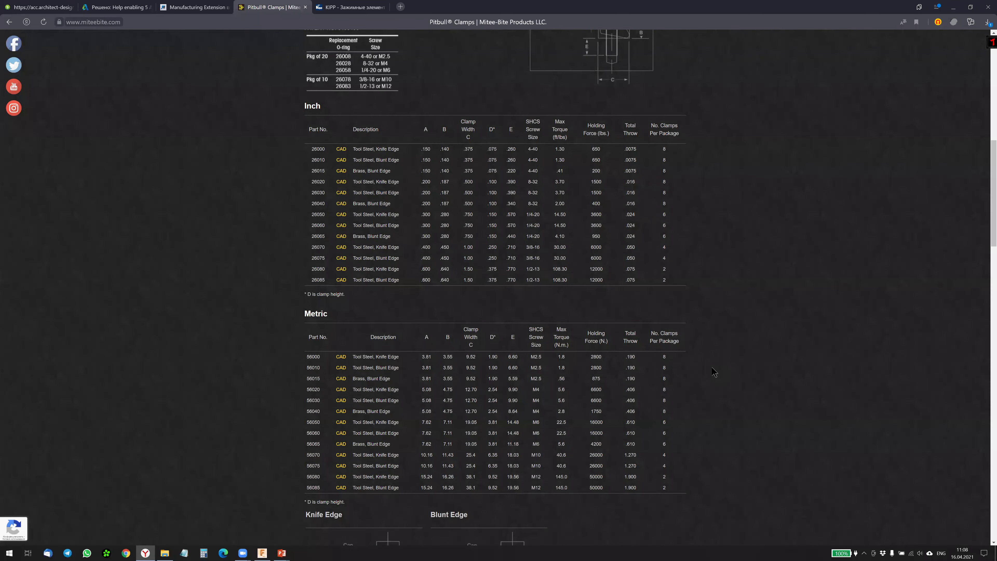
{"action": "scroll", "coordinate": [713, 371], "scroll_direction": "down", "scroll_amount": 3}
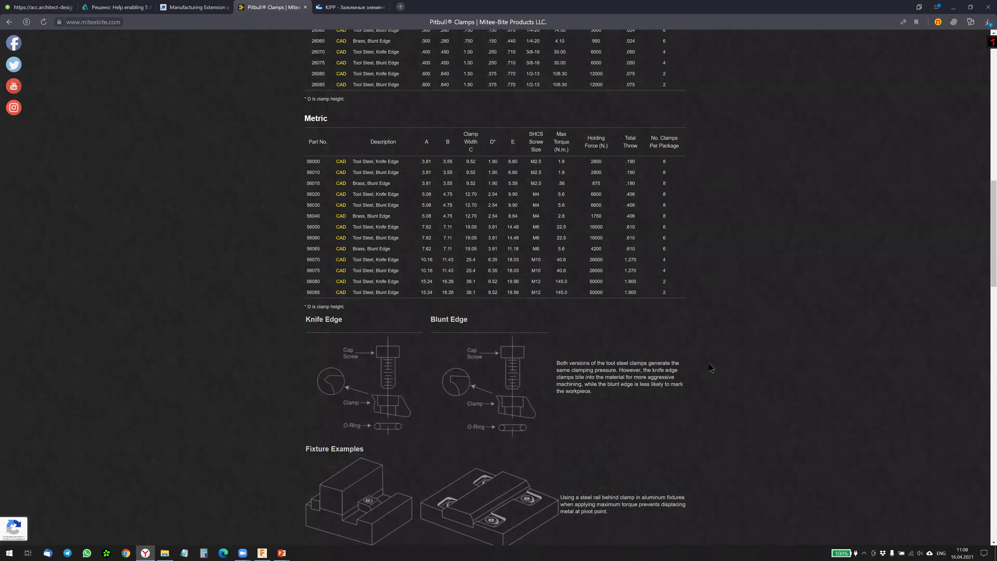
{"action": "scroll", "coordinate": [711, 368], "scroll_direction": "down", "scroll_amount": 5}
{"action": "scroll", "coordinate": [712, 368], "scroll_direction": "down", "scroll_amount": 3}
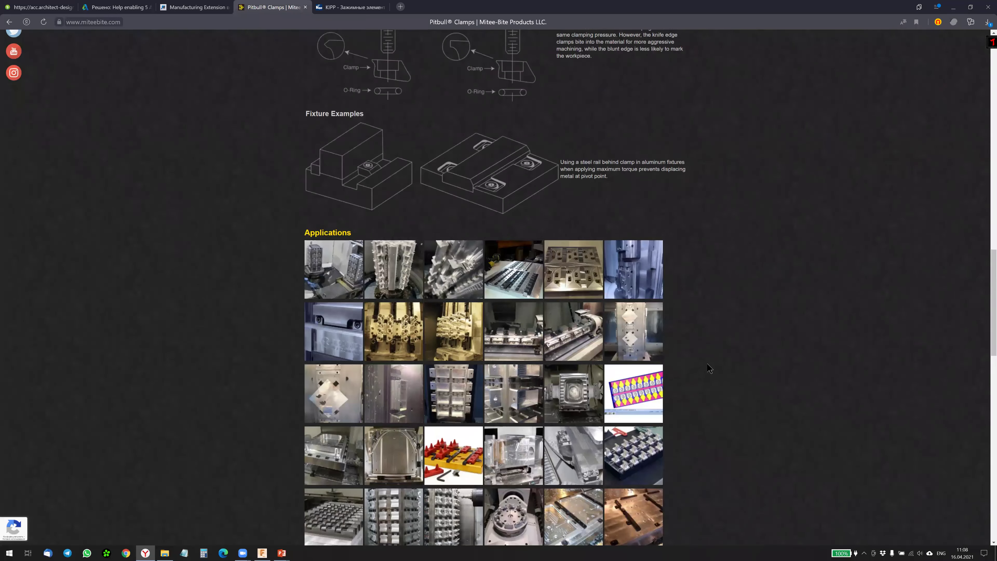
{"action": "scroll", "coordinate": [711, 368], "scroll_direction": "down", "scroll_amount": 2}
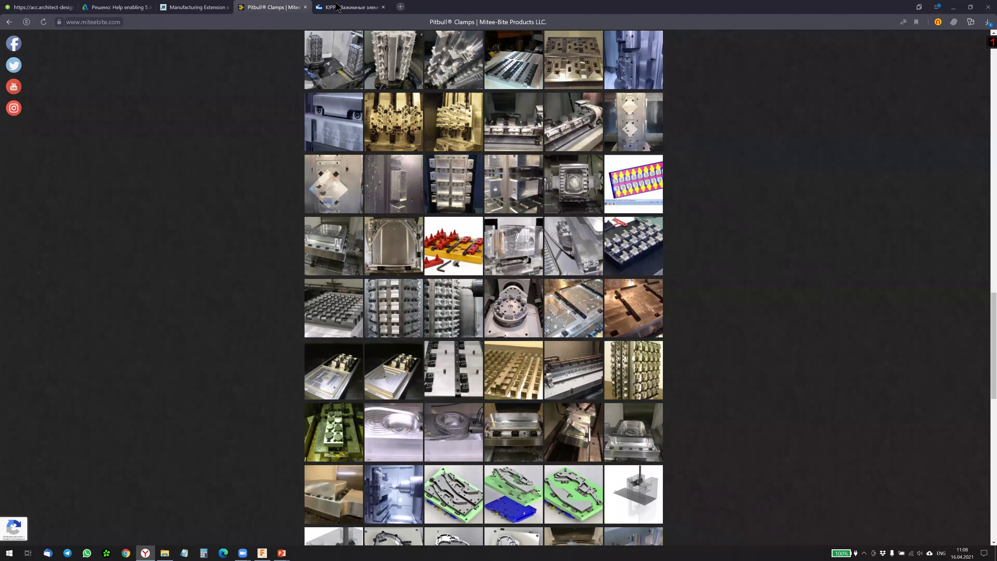
{"action": "left_click", "coordinate": [339, 7]}
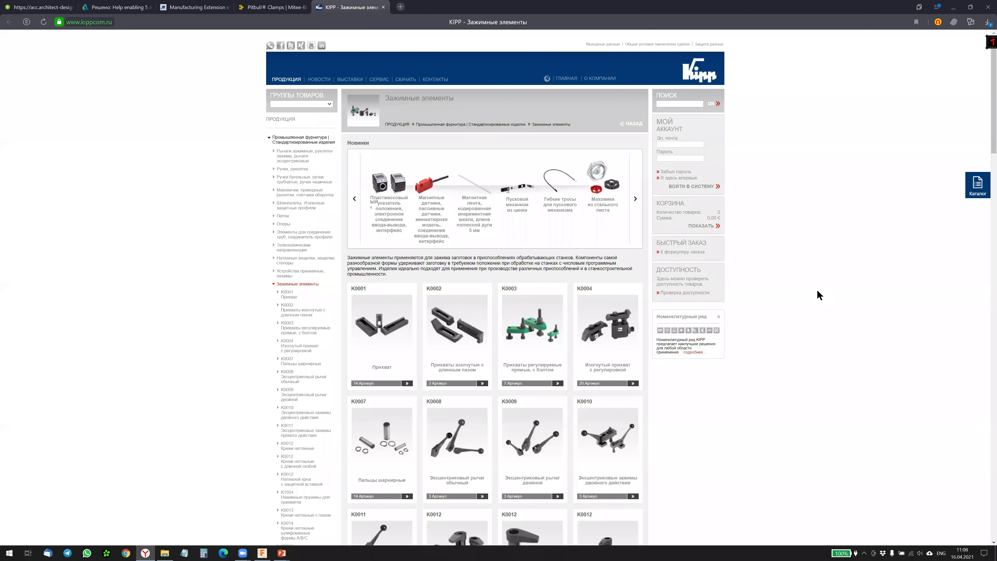
{"action": "scroll", "coordinate": [818, 290], "scroll_direction": "down", "scroll_amount": 2}
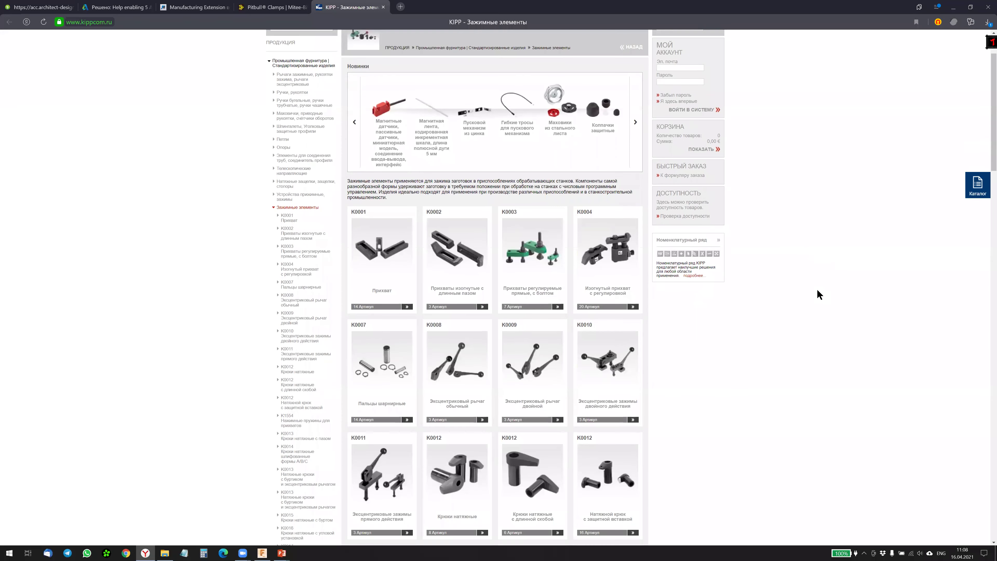
Step: Browse the KIPP catalogue and open the K0023 variable hexagonal clamps page
{"action": "scroll", "coordinate": [817, 291], "scroll_direction": "down", "scroll_amount": 4}
{"action": "scroll", "coordinate": [818, 291], "scroll_direction": "up", "scroll_amount": 2}
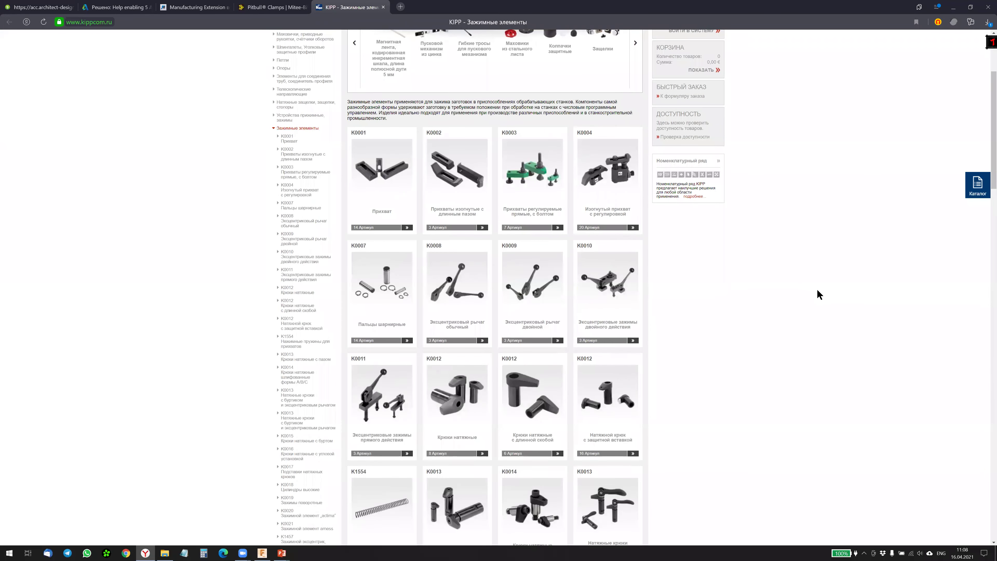
{"action": "scroll", "coordinate": [818, 290], "scroll_direction": "down", "scroll_amount": 2}
{"action": "scroll", "coordinate": [817, 290], "scroll_direction": "down", "scroll_amount": 2}
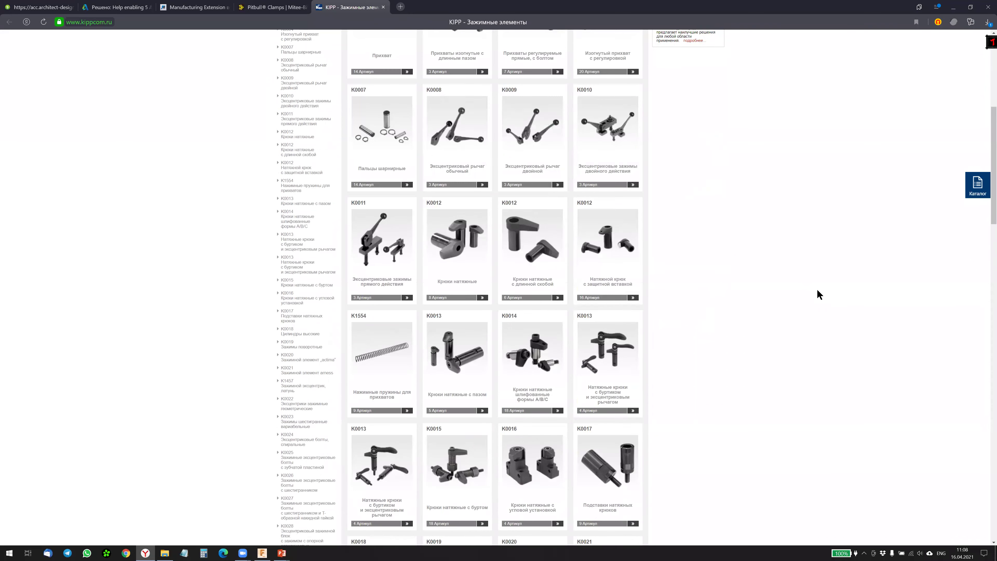
{"action": "scroll", "coordinate": [817, 291], "scroll_direction": "down", "scroll_amount": 2}
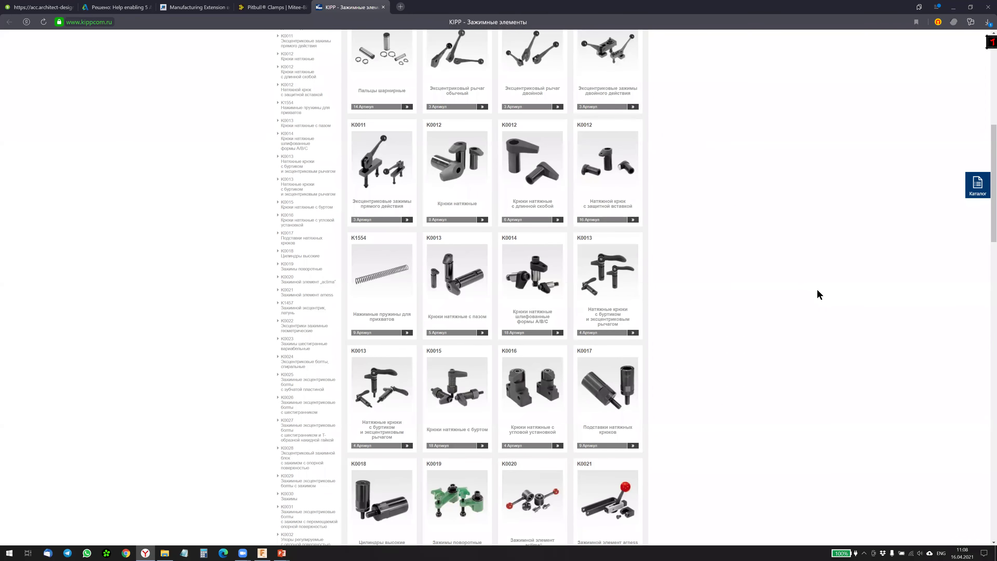
{"action": "scroll", "coordinate": [818, 290], "scroll_direction": "down", "scroll_amount": 1}
{"action": "scroll", "coordinate": [818, 289], "scroll_direction": "down", "scroll_amount": 2}
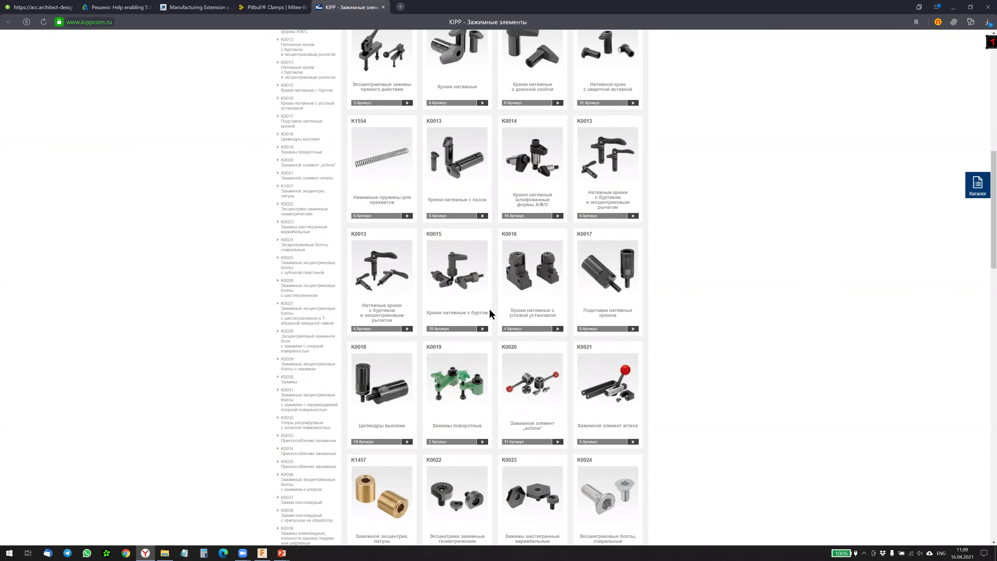
{"action": "scroll", "coordinate": [687, 361], "scroll_direction": "down", "scroll_amount": 3}
{"action": "left_click", "coordinate": [560, 439]}
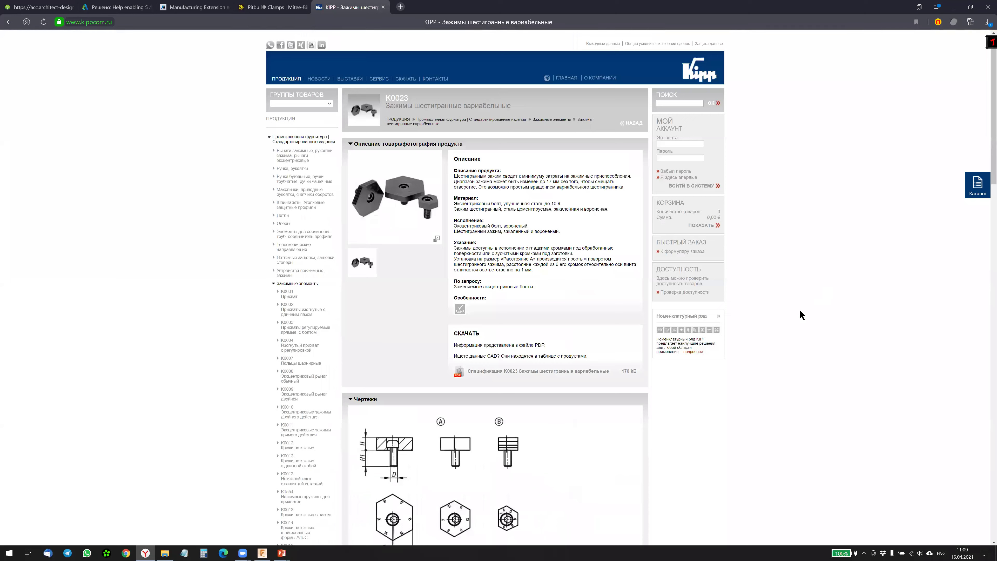
Step: Review the K0023 drawings and dimension table, then return to Fusion 360
{"action": "scroll", "coordinate": [766, 290], "scroll_direction": "down", "scroll_amount": 5}
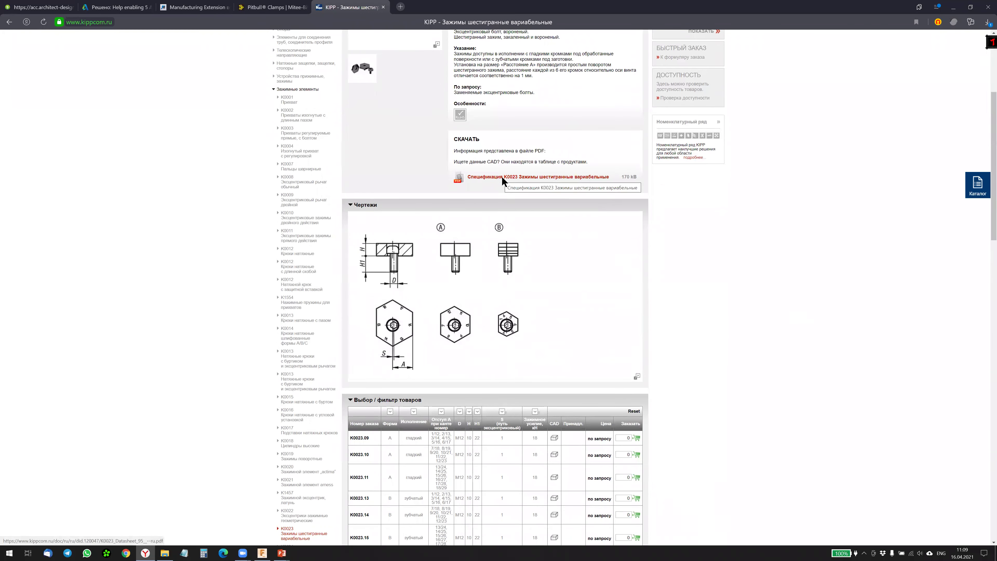
{"action": "scroll", "coordinate": [734, 312], "scroll_direction": "down", "scroll_amount": 3}
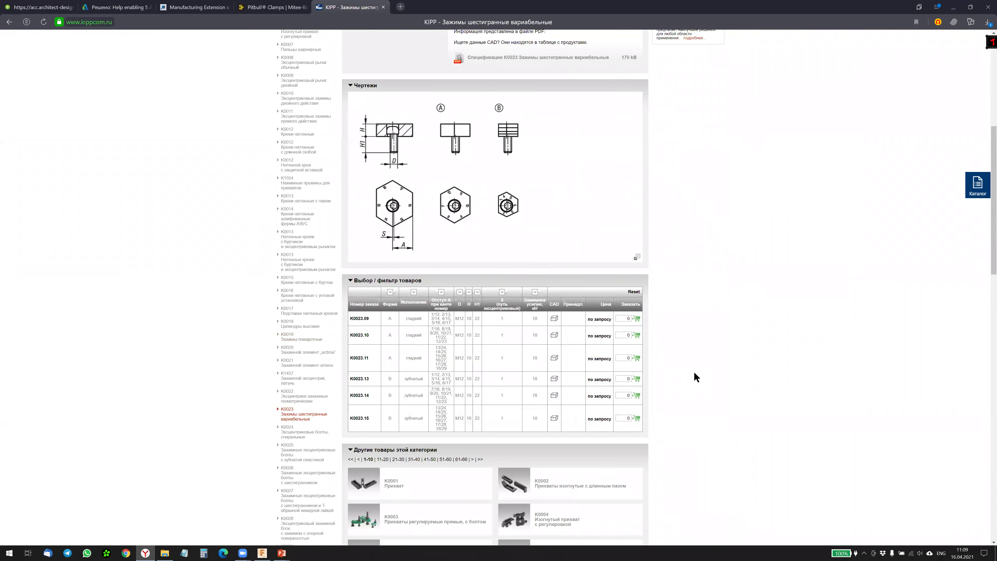
{"action": "scroll", "coordinate": [694, 373], "scroll_direction": "down", "scroll_amount": 4}
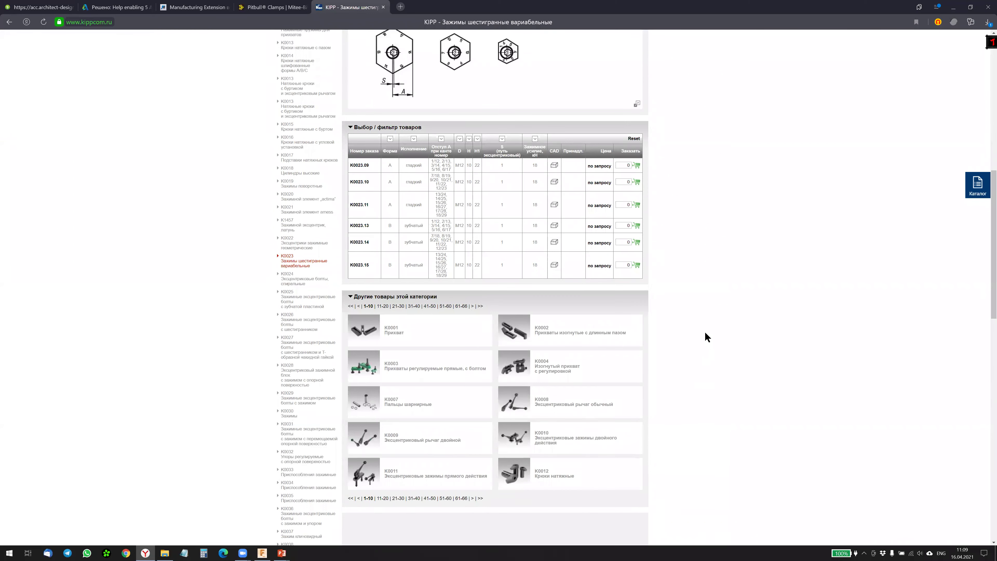
{"action": "scroll", "coordinate": [700, 332], "scroll_direction": "down", "scroll_amount": 5}
{"action": "scroll", "coordinate": [701, 331], "scroll_direction": "up", "scroll_amount": 4}
{"action": "scroll", "coordinate": [702, 331], "scroll_direction": "up", "scroll_amount": 7}
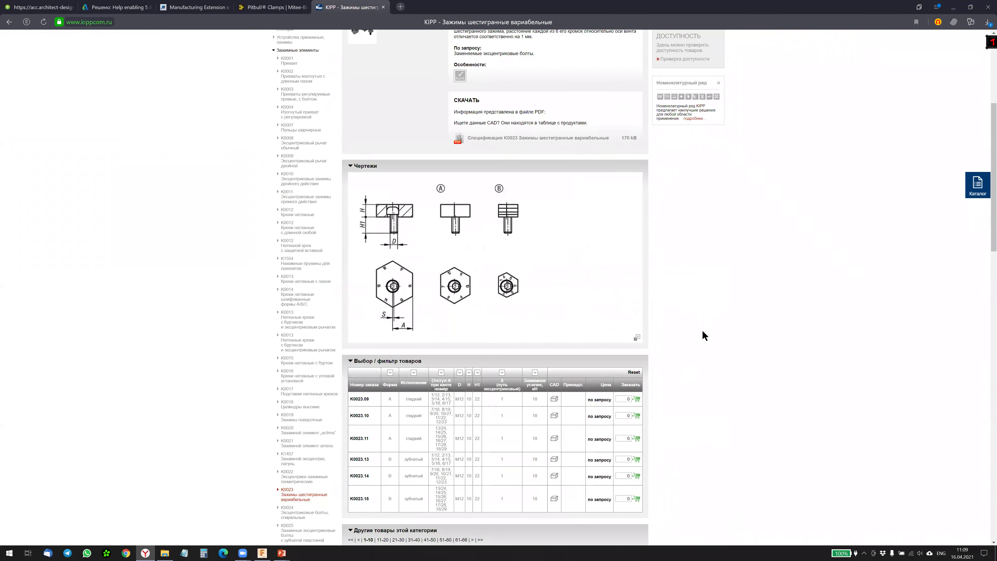
{"action": "scroll", "coordinate": [703, 331], "scroll_direction": "up", "scroll_amount": 4}
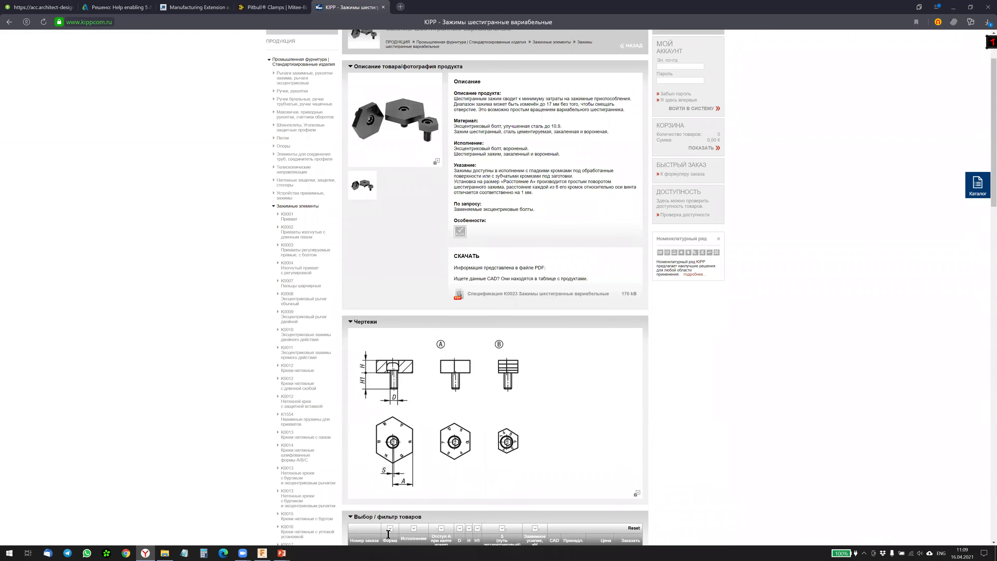
{"action": "left_click", "coordinate": [261, 552]}
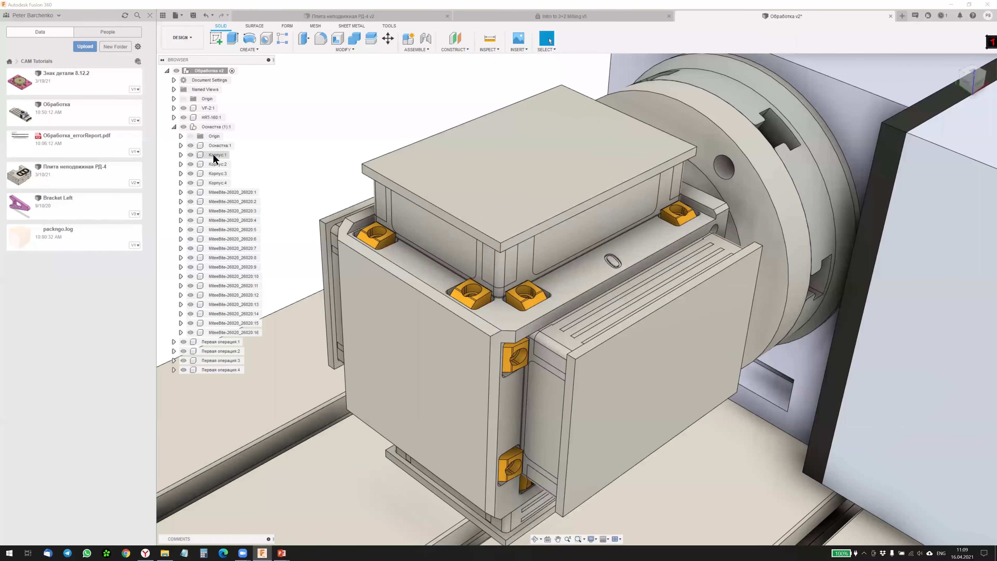
Step: Hide the Корпус housing bodies and Первая операция bodies to expose the fixture
{"action": "left_click", "coordinate": [190, 155]}
{"action": "left_click", "coordinate": [190, 174]}
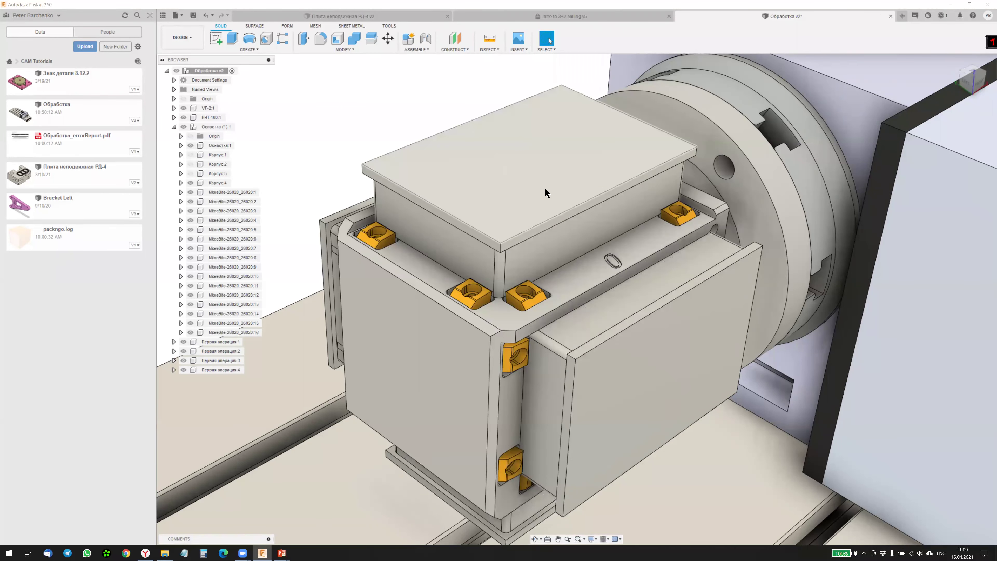
{"action": "left_click", "coordinate": [183, 341]}
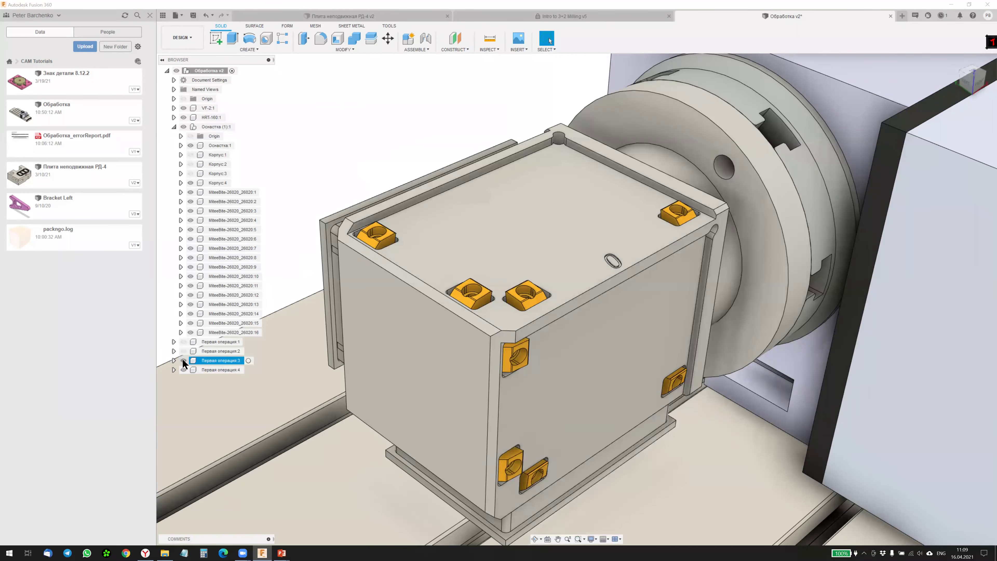
{"action": "left_click", "coordinate": [184, 360]}
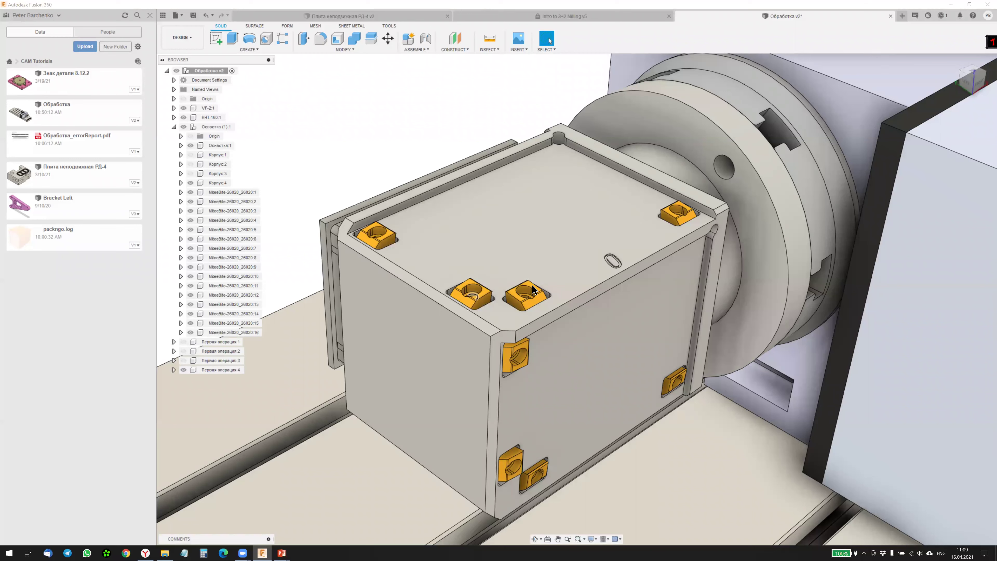
Step: Show the Корпус housing bodies and Первая операция bodies again
{"action": "left_click", "coordinate": [191, 154]}
{"action": "left_click", "coordinate": [191, 164]}
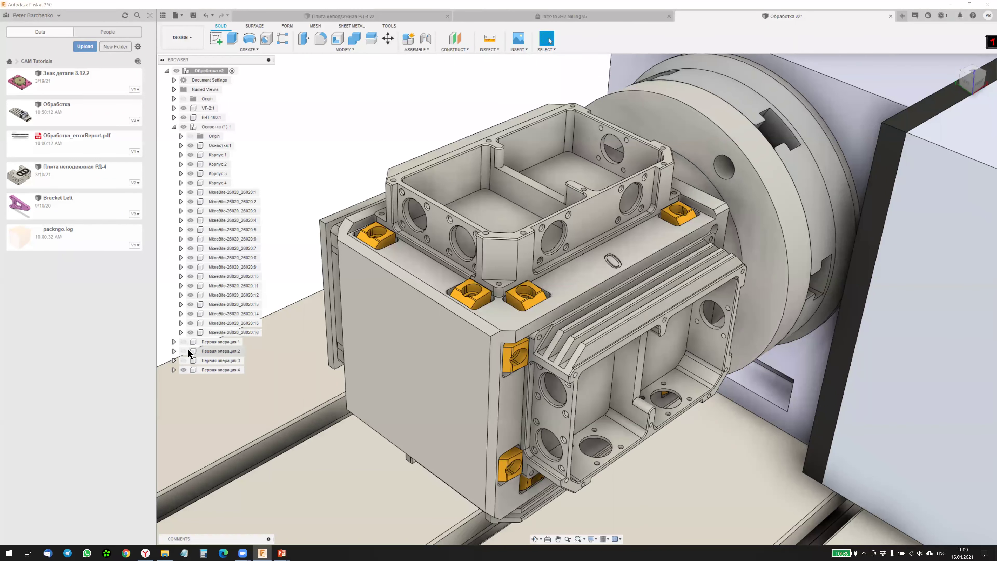
{"action": "left_click", "coordinate": [184, 341]}
{"action": "left_click", "coordinate": [184, 361]}
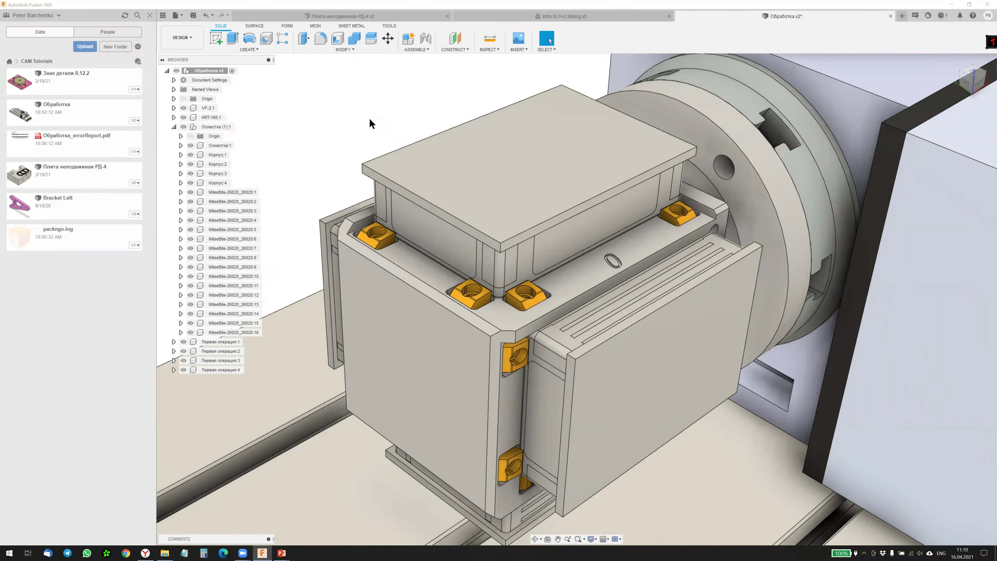
Step: Zoom out to the whole assembly, list the workspaces and close the Data panel
{"action": "scroll", "coordinate": [372, 124], "scroll_direction": "down", "scroll_amount": 2}
{"action": "scroll", "coordinate": [376, 105], "scroll_direction": "down", "scroll_amount": 2}
{"action": "scroll", "coordinate": [376, 106], "scroll_direction": "down", "scroll_amount": 1}
{"action": "middle_click_drag", "start_coordinate": [397, 99], "coordinate": [411, 137]}
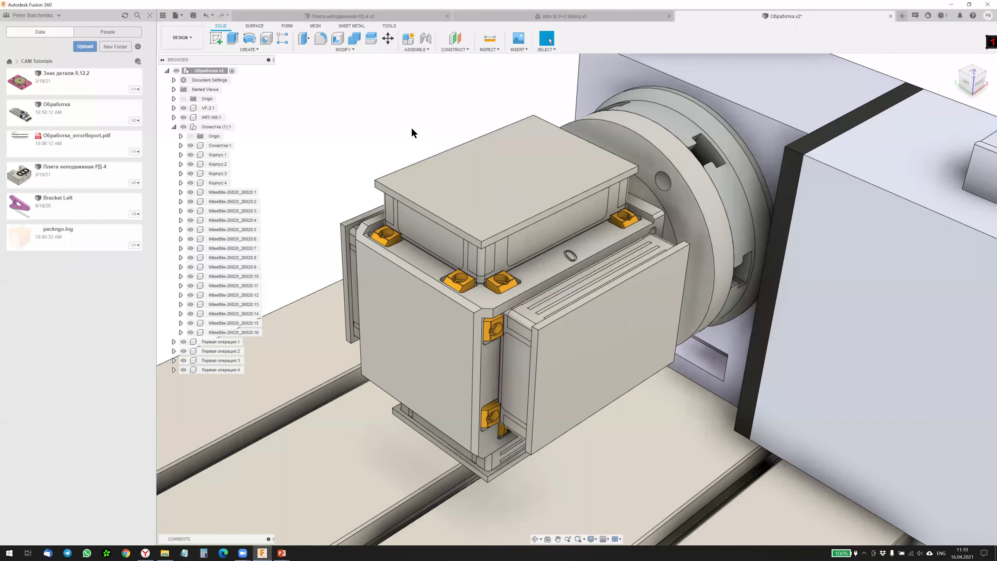
{"action": "left_click", "coordinate": [193, 36]}
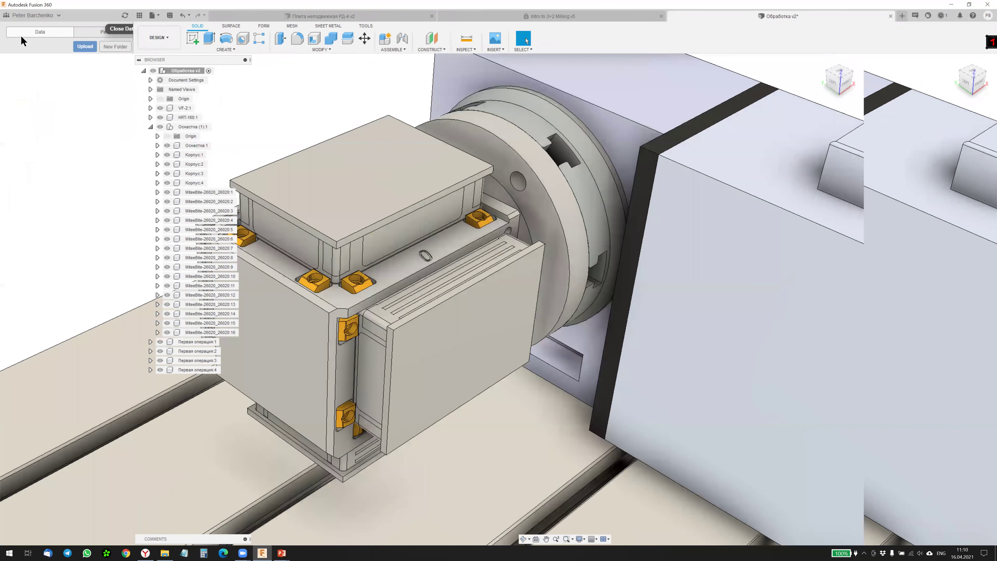
{"action": "left_click", "coordinate": [25, 37]}
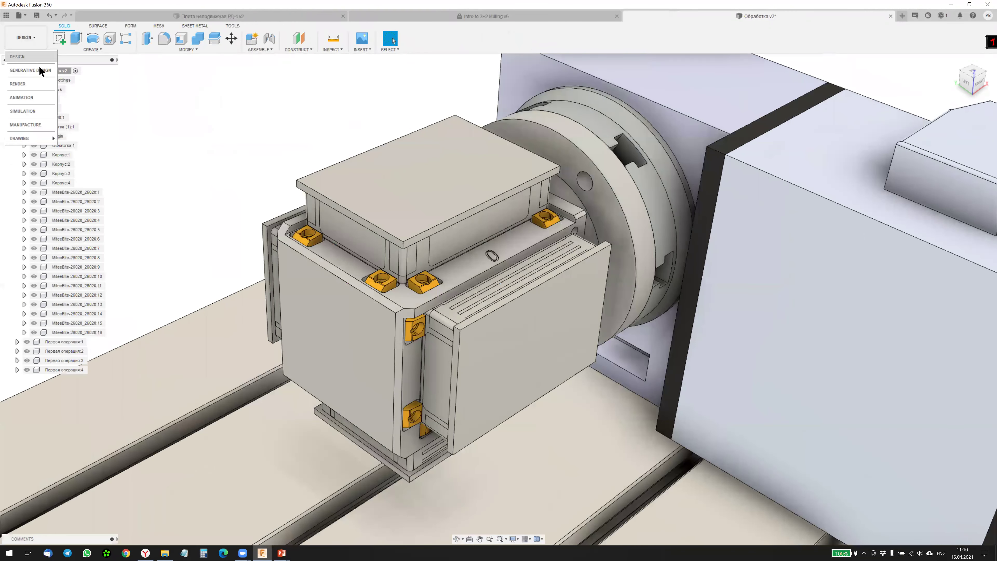
Step: Switch to Manufacture and browse the Turning, Additive, Inspection, Fabrication and Utilities tabs back to Milling
{"action": "left_click", "coordinate": [38, 124]}
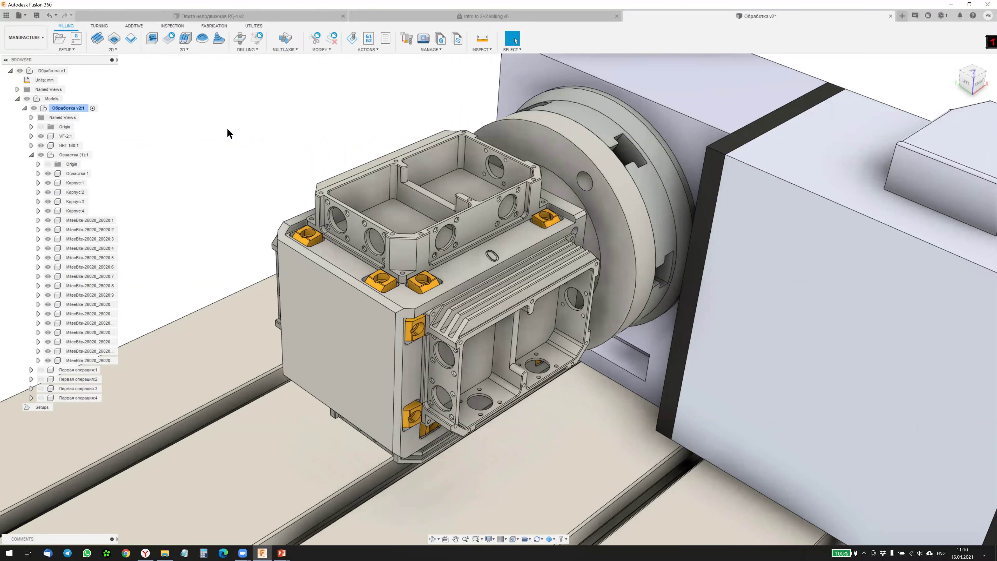
{"action": "middle_click_drag", "start_coordinate": [267, 129], "coordinate": [282, 206]}
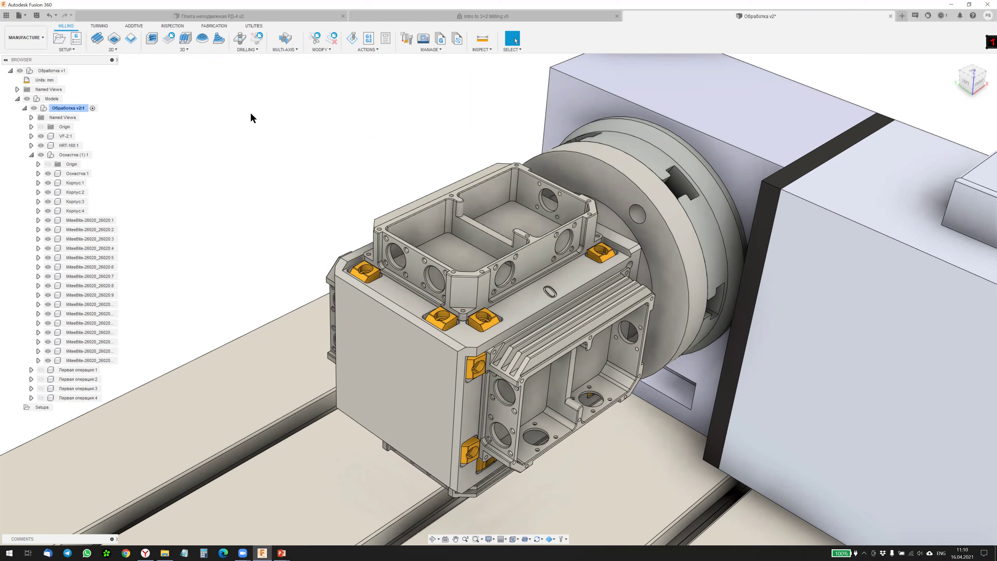
{"action": "left_click", "coordinate": [99, 26]}
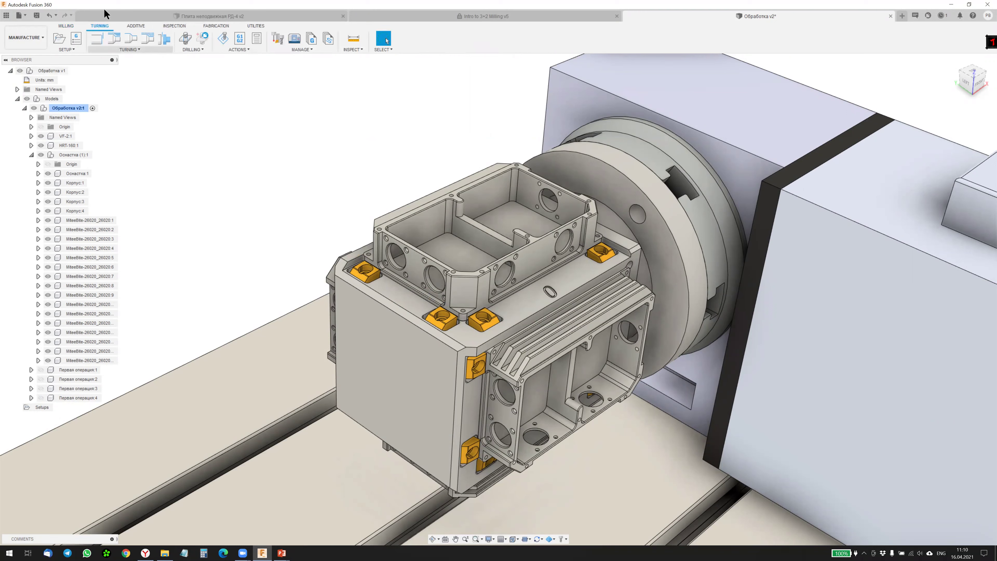
{"action": "left_click", "coordinate": [134, 26]}
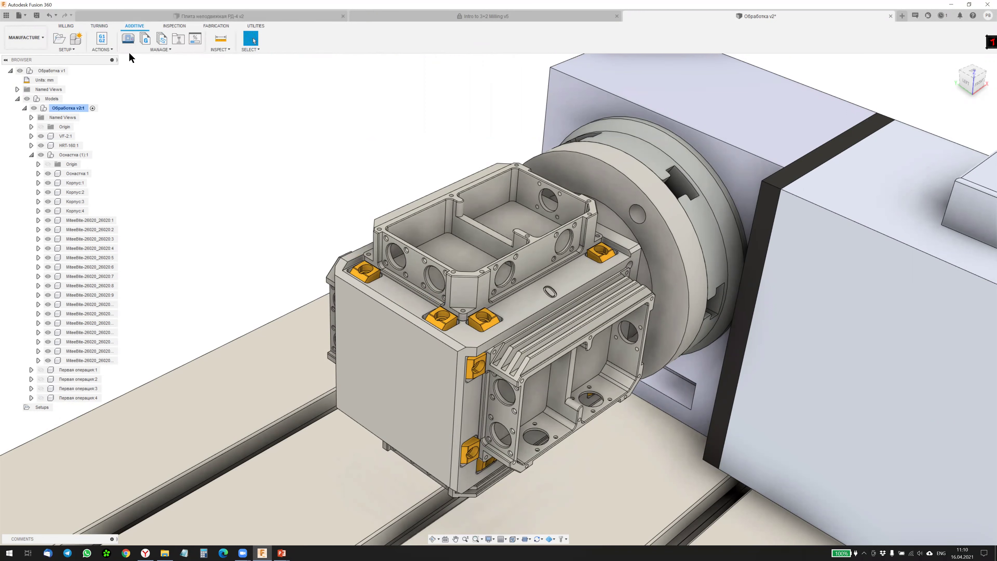
{"action": "left_click", "coordinate": [174, 26]}
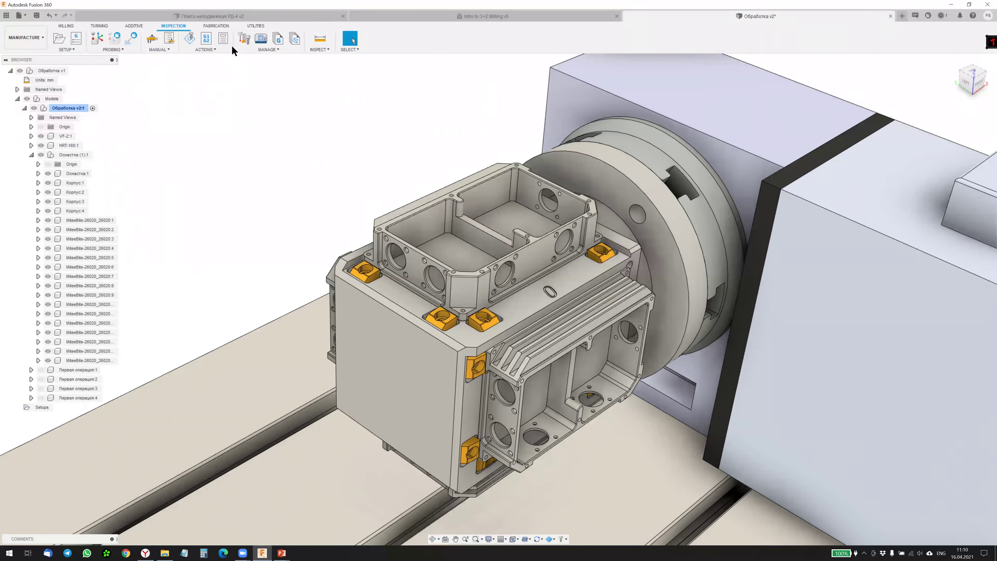
{"action": "left_click", "coordinate": [215, 26]}
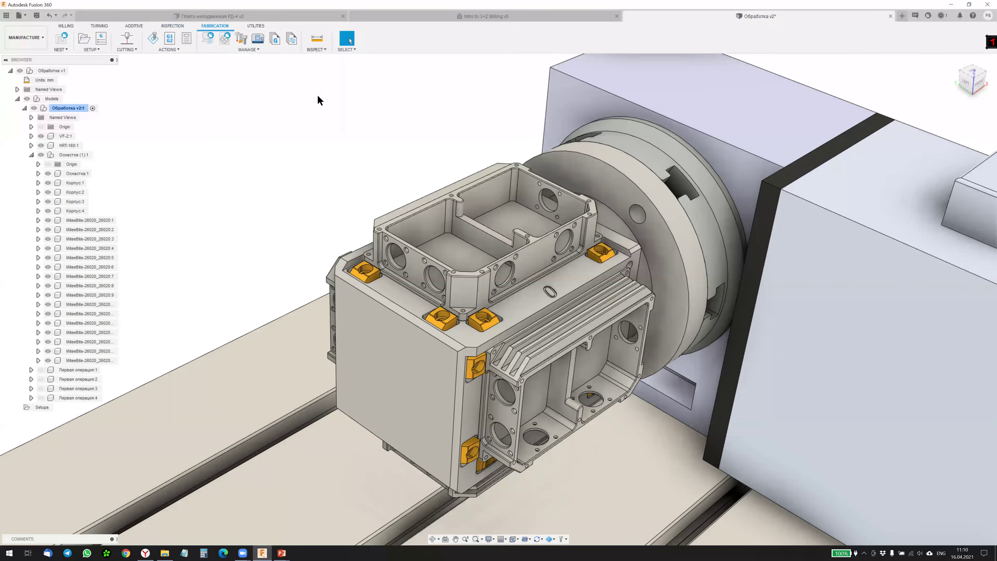
{"action": "left_click", "coordinate": [255, 26]}
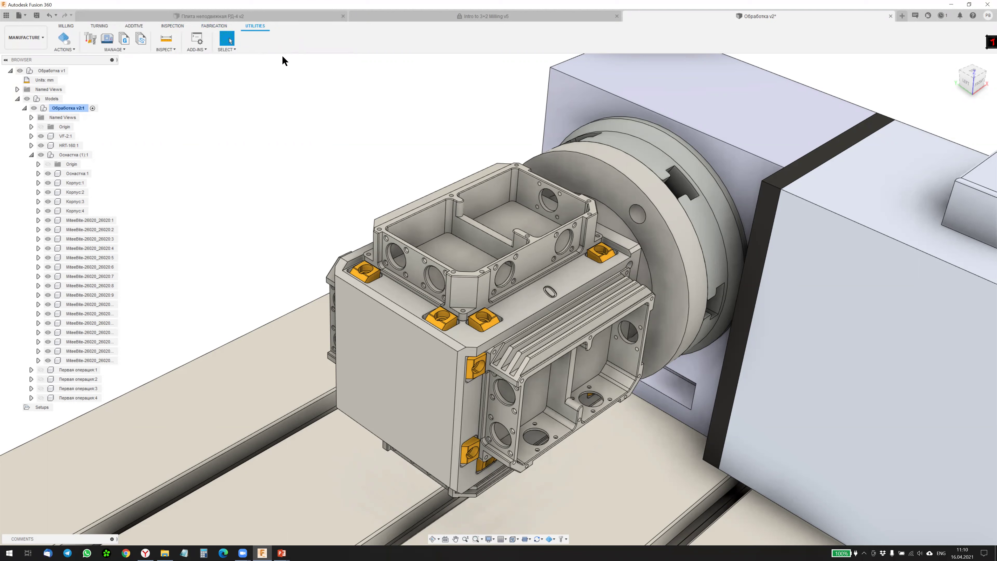
{"action": "left_click", "coordinate": [67, 26]}
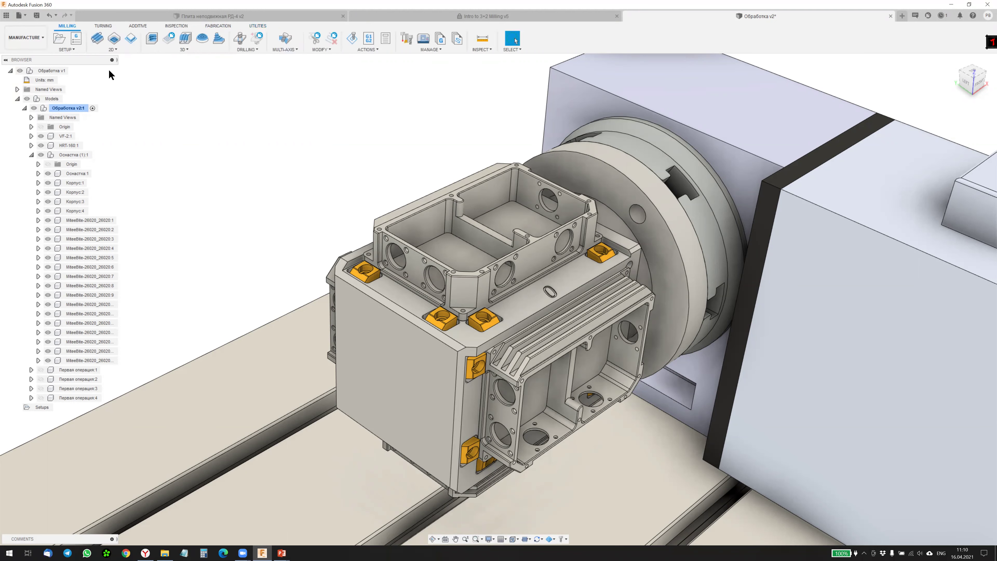
Step: Show the Первая операция 1–3 stock bodies and orbit around the fixture
{"action": "left_click", "coordinate": [41, 370]}
{"action": "left_click", "coordinate": [41, 388]}
{"action": "mouse_move", "coordinate": [312, 179]}
{"action": "middle_mouse_down", "text": "shift"}
{"action": "mouse_move", "coordinate": [339, 191]}
{"action": "mouse_move", "coordinate": [336, 182]}
{"action": "middle_mouse_up", "text": "shift"}
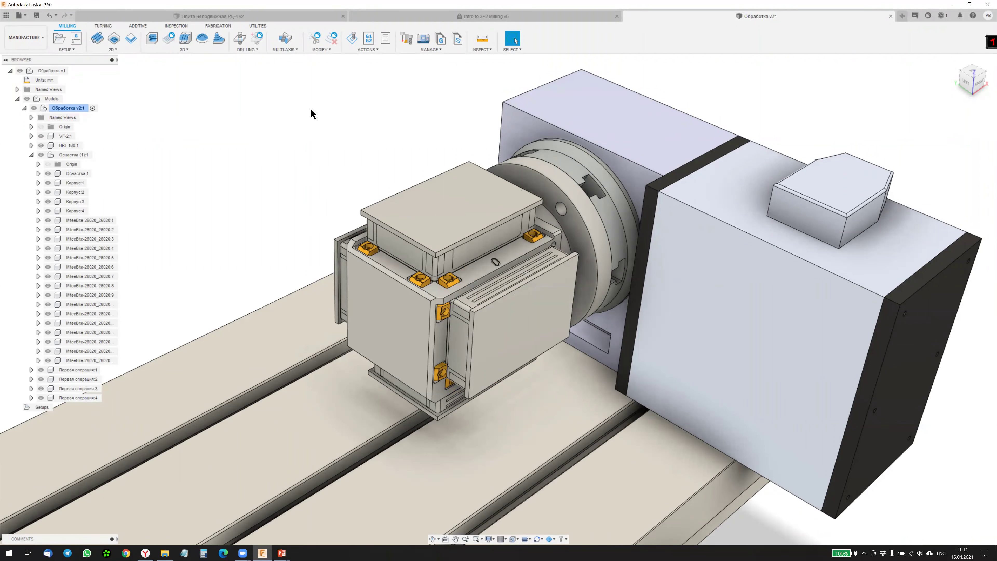
{"action": "mouse_move", "coordinate": [303, 118]}
{"action": "middle_mouse_down", "text": "shift"}
{"action": "mouse_move", "coordinate": [363, 140]}
{"action": "mouse_move", "coordinate": [331, 134]}
{"action": "middle_mouse_up", "text": "shift"}
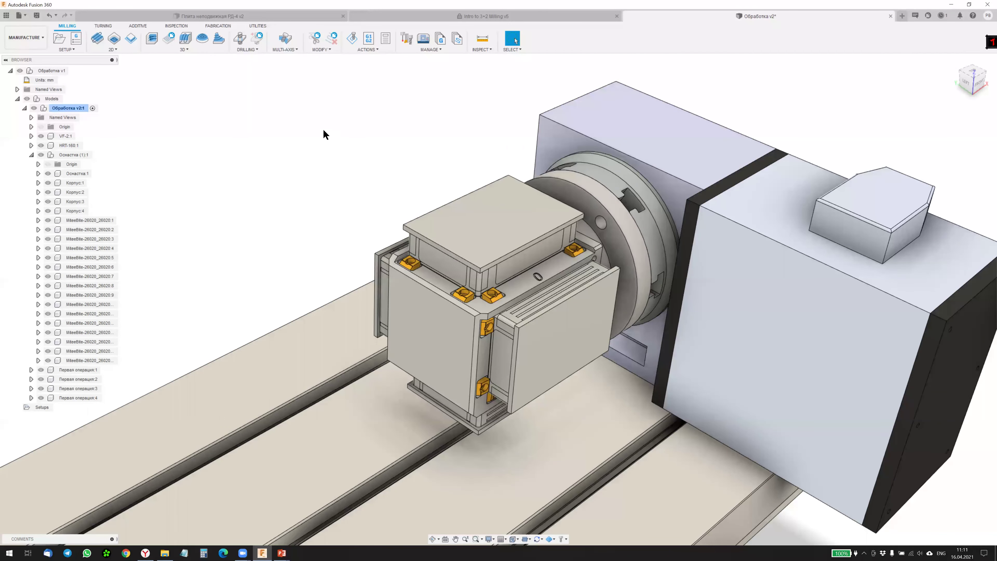
Step: Browse the Tool Library under Local > Webinar Tools to the Tutorial - Metric tool list
{"action": "left_click", "coordinate": [406, 48]}
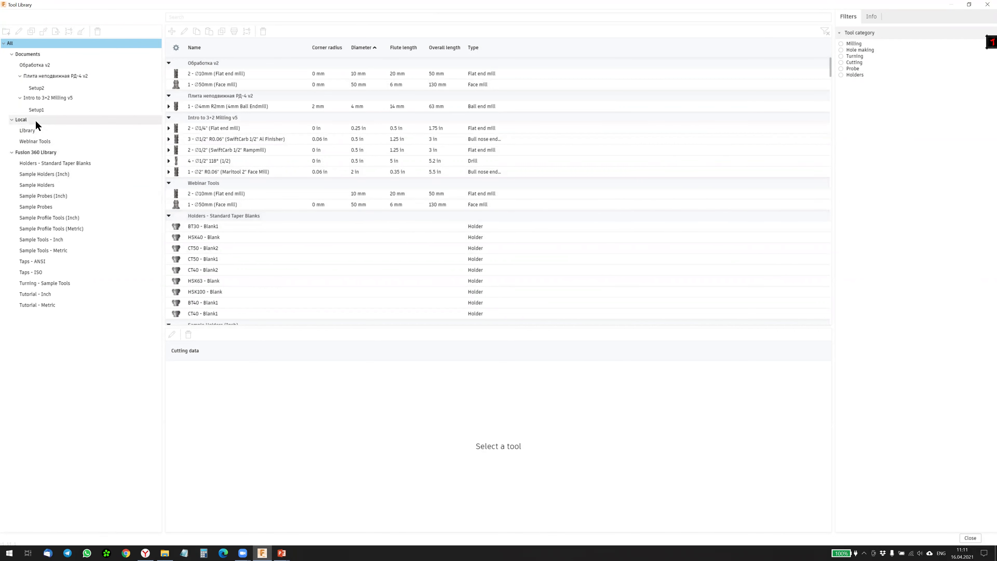
{"action": "left_click", "coordinate": [56, 119]}
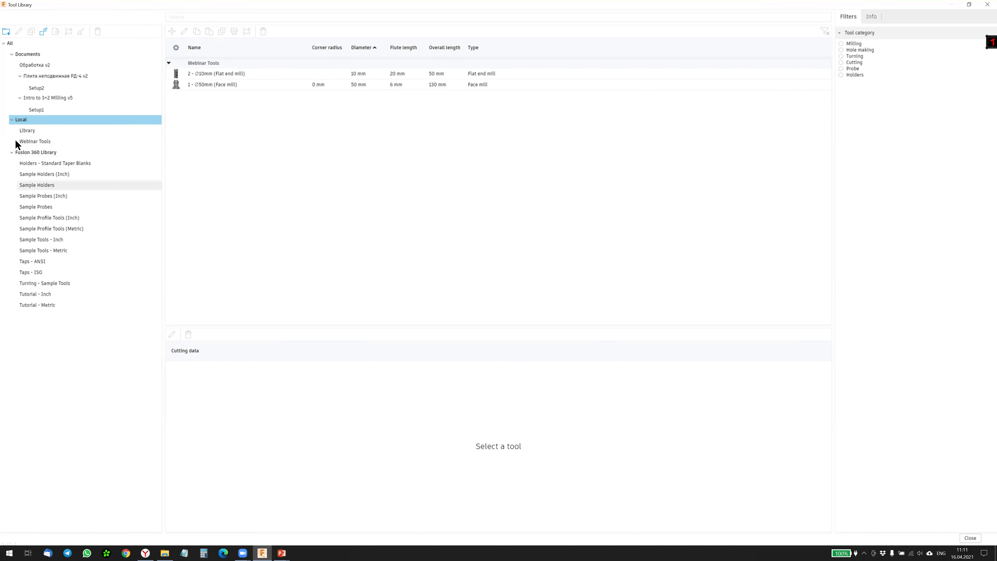
{"action": "left_click", "coordinate": [55, 143]}
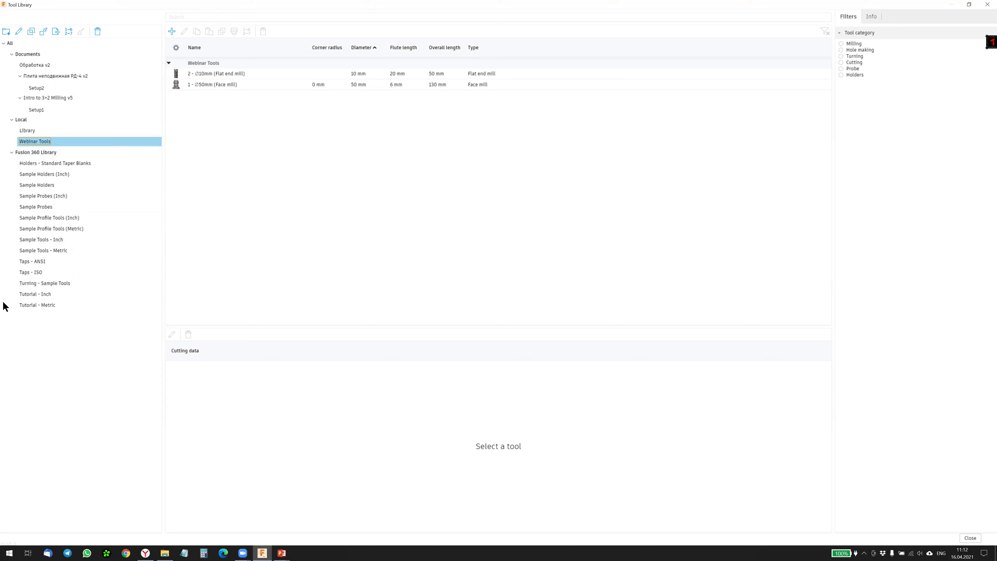
{"action": "left_click", "coordinate": [38, 305]}
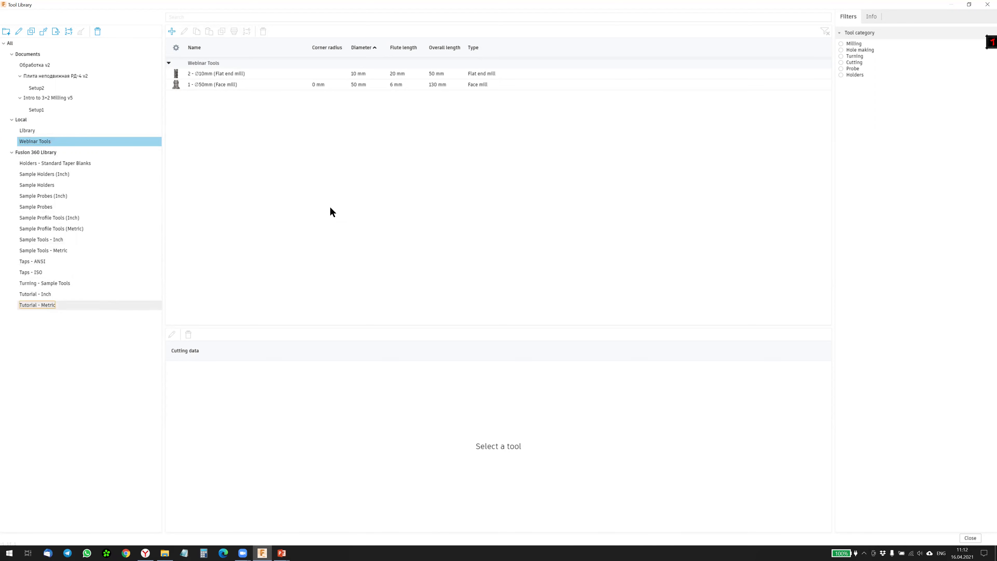
{"action": "scroll", "coordinate": [253, 168], "scroll_direction": "down", "scroll_amount": 2}
{"action": "scroll", "coordinate": [247, 202], "scroll_direction": "down", "scroll_amount": 2}
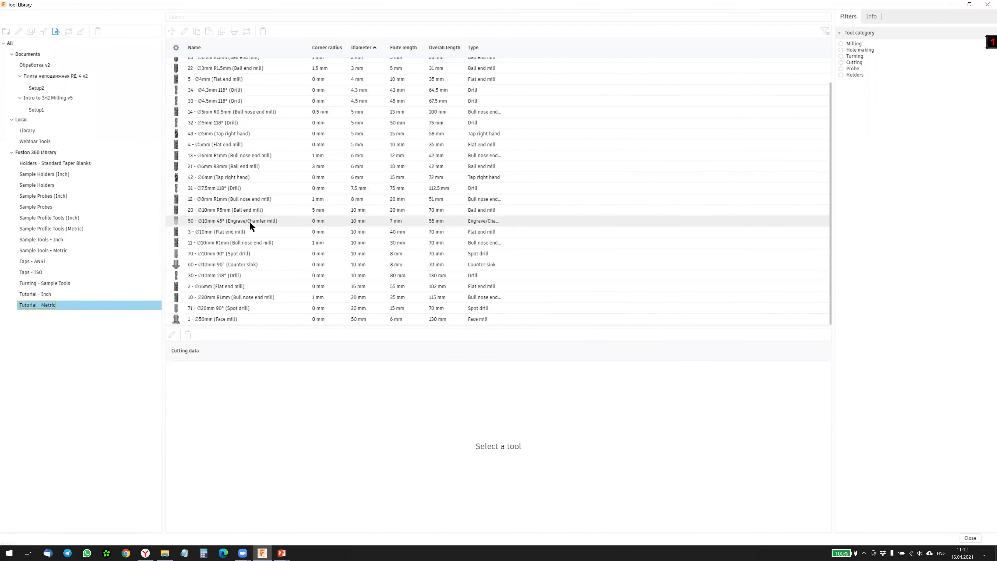
{"action": "scroll", "coordinate": [247, 219], "scroll_direction": "up", "scroll_amount": 2}
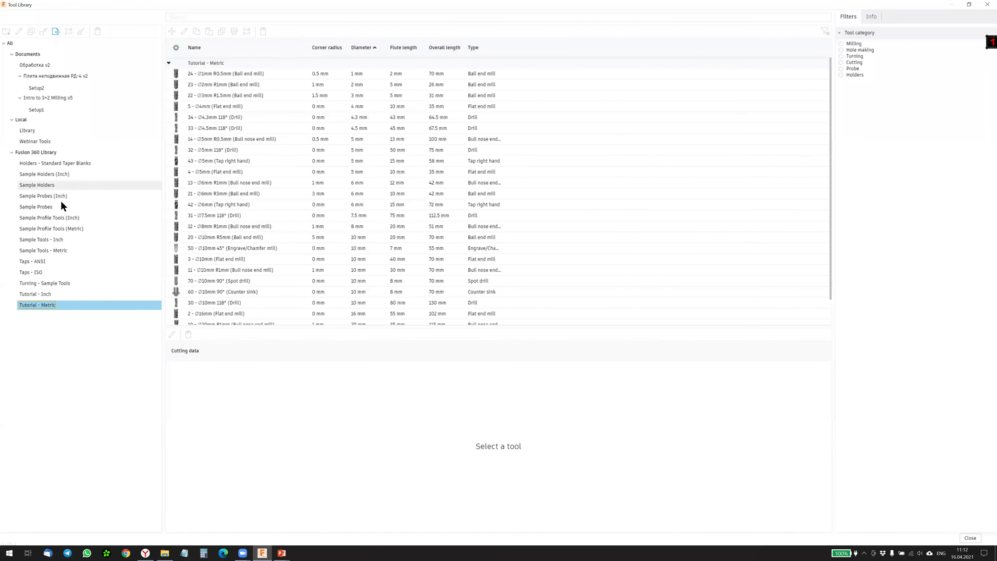
Step: Browse the tools in the Sample Tools - Metric library
{"action": "left_click", "coordinate": [48, 250]}
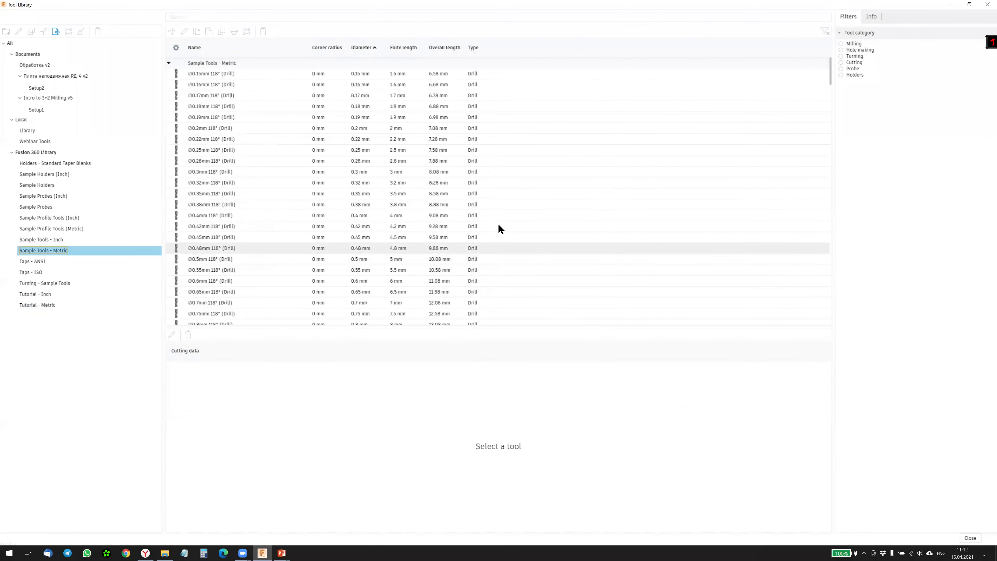
{"action": "scroll", "coordinate": [272, 202], "scroll_direction": "down", "scroll_amount": 10}
{"action": "scroll", "coordinate": [266, 201], "scroll_direction": "down", "scroll_amount": 8}
{"action": "scroll", "coordinate": [267, 198], "scroll_direction": "down", "scroll_amount": 8}
{"action": "scroll", "coordinate": [271, 197], "scroll_direction": "down", "scroll_amount": 6}
{"action": "scroll", "coordinate": [267, 202], "scroll_direction": "up", "scroll_amount": 5}
{"action": "scroll", "coordinate": [269, 197], "scroll_direction": "up", "scroll_amount": 6}
{"action": "scroll", "coordinate": [264, 208], "scroll_direction": "up", "scroll_amount": 6}
{"action": "scroll", "coordinate": [264, 209], "scroll_direction": "up", "scroll_amount": 5}
{"action": "scroll", "coordinate": [685, 146], "scroll_direction": "up", "scroll_amount": 2}
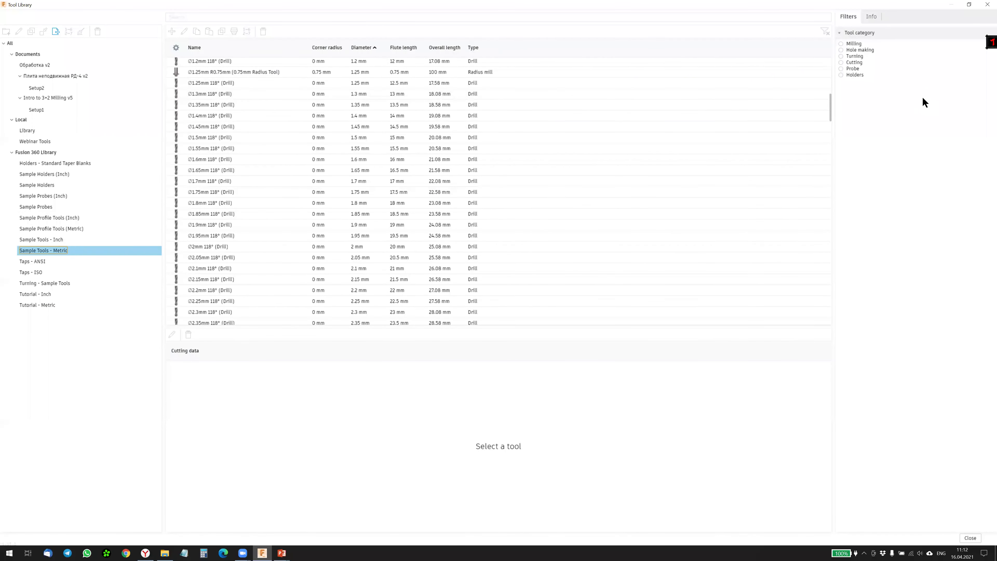
Step: Try the Milling and Hole making filters, and expand the Diameter, Flute Length and Material filters
{"action": "left_click", "coordinate": [841, 43]}
{"action": "scroll", "coordinate": [585, 151], "scroll_direction": "down", "scroll_amount": 5}
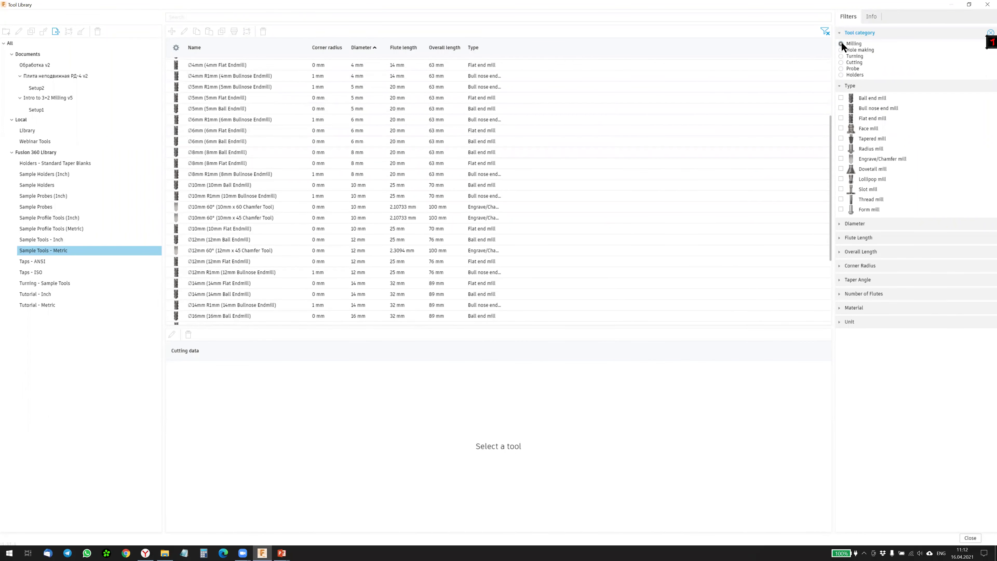
{"action": "left_click", "coordinate": [841, 50]}
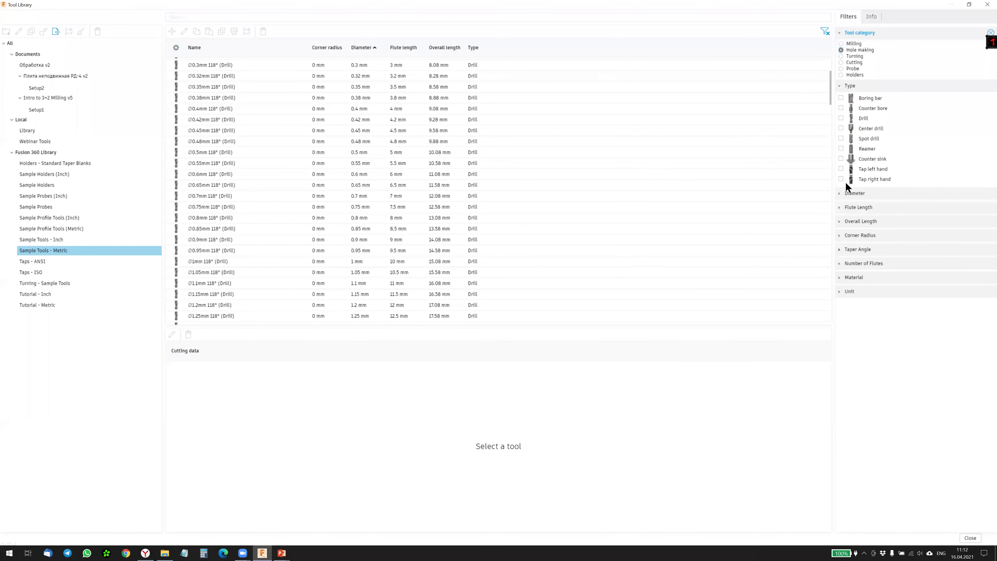
{"action": "left_click", "coordinate": [868, 193]}
{"action": "left_click", "coordinate": [840, 217]}
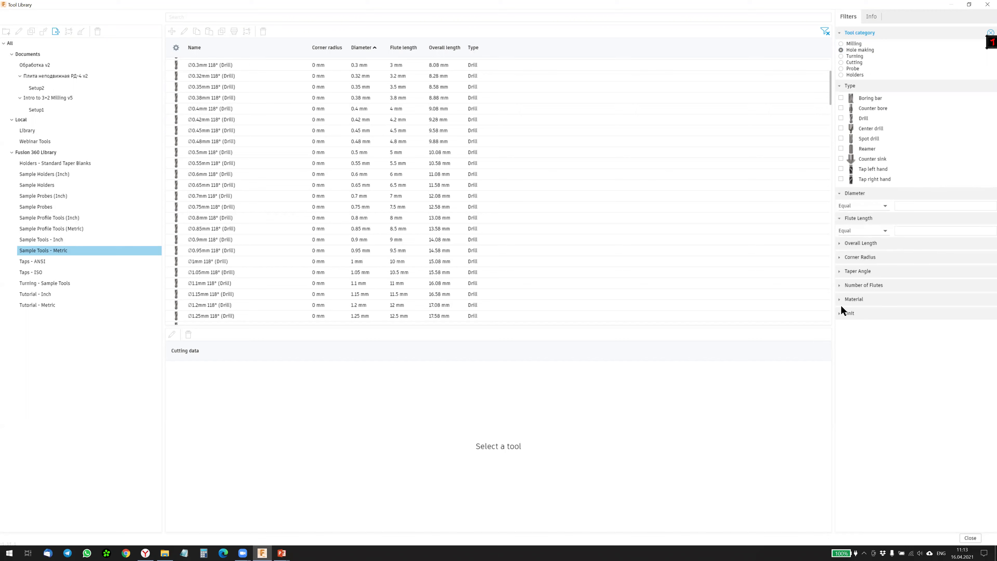
{"action": "left_click", "coordinate": [837, 300]}
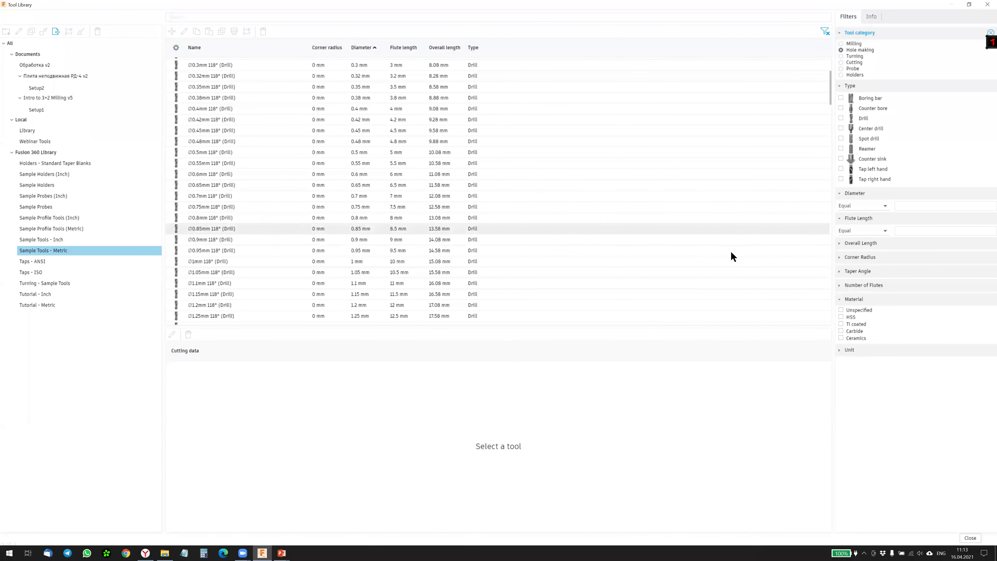
Step: Filter to milling face mills and show the 50 mm face mill in Tutorial - Metric
{"action": "left_click", "coordinate": [841, 43]}
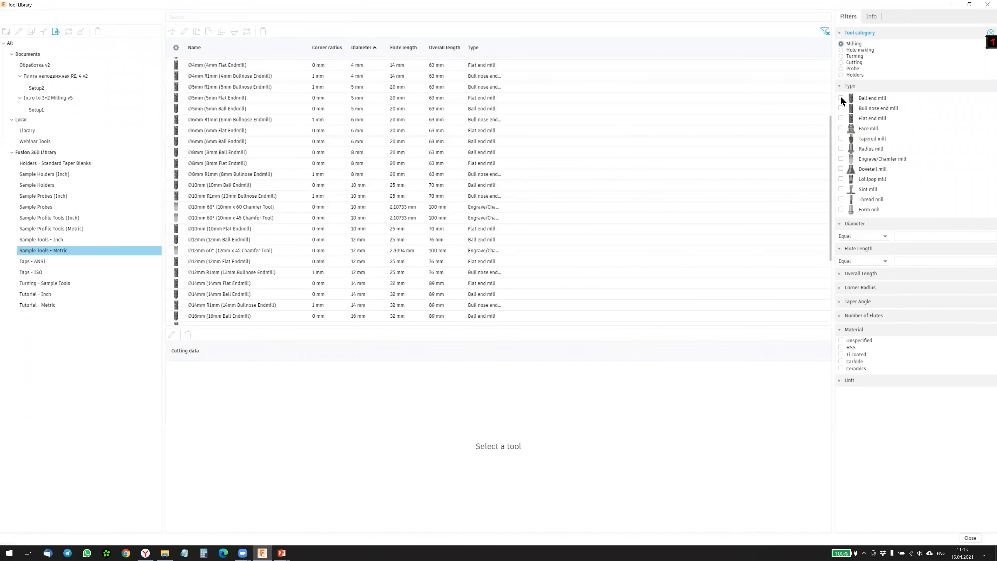
{"action": "left_click", "coordinate": [841, 128]}
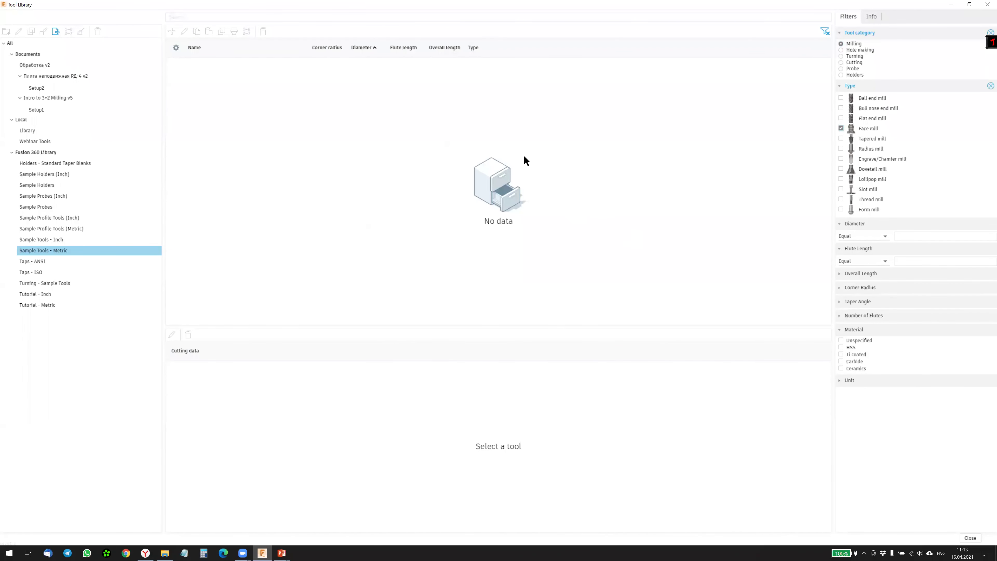
{"action": "left_click", "coordinate": [45, 306]}
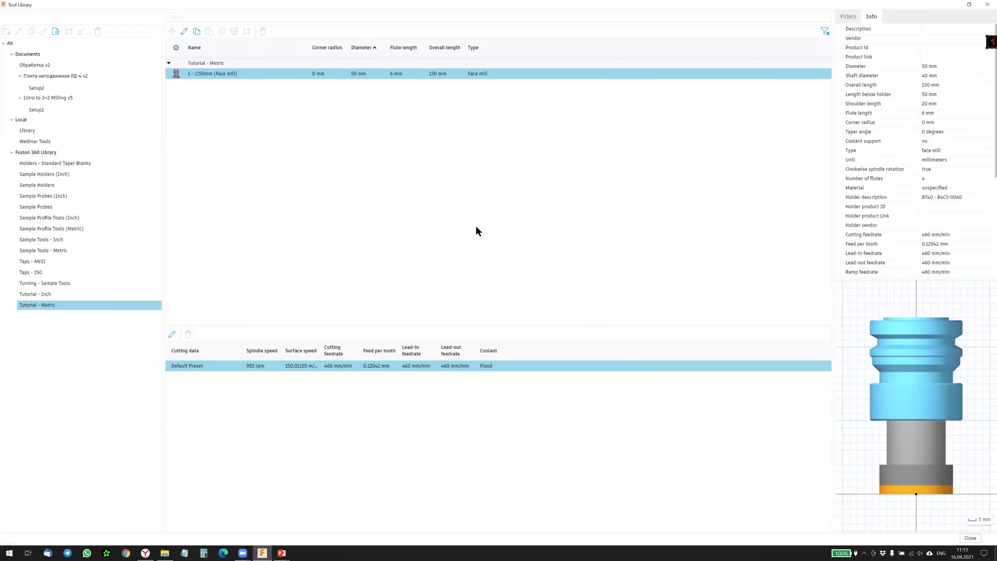
Step: Copy the Ø50mm face mill and paste it into the Webinar Tools library
{"action": "right_click", "coordinate": [252, 73]}
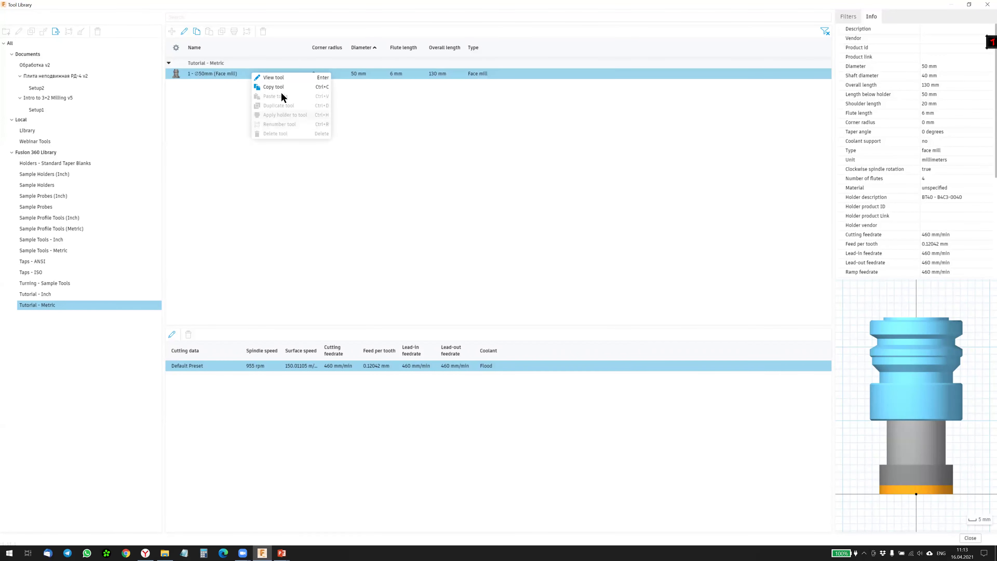
{"action": "left_click", "coordinate": [281, 87]}
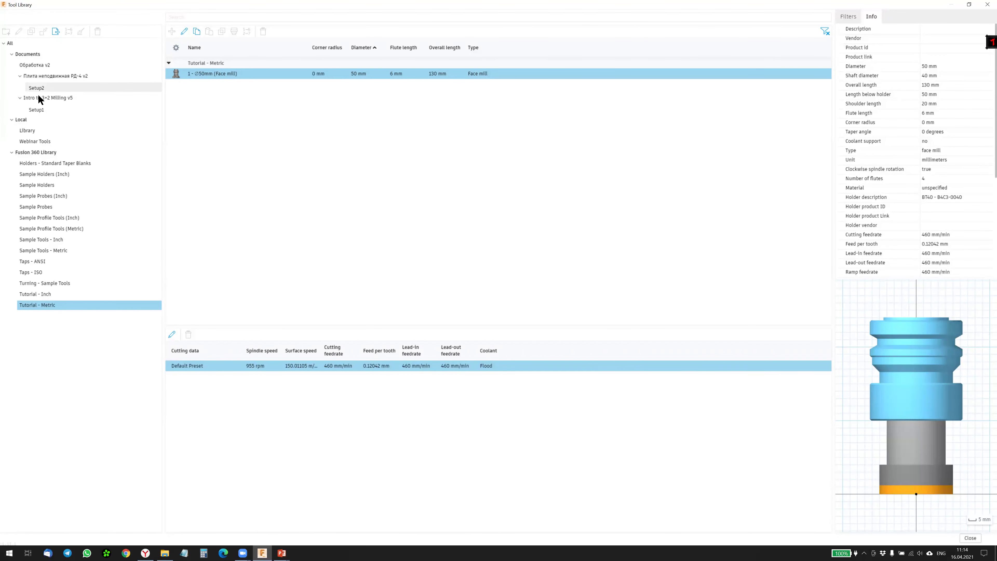
{"action": "left_click", "coordinate": [35, 141]}
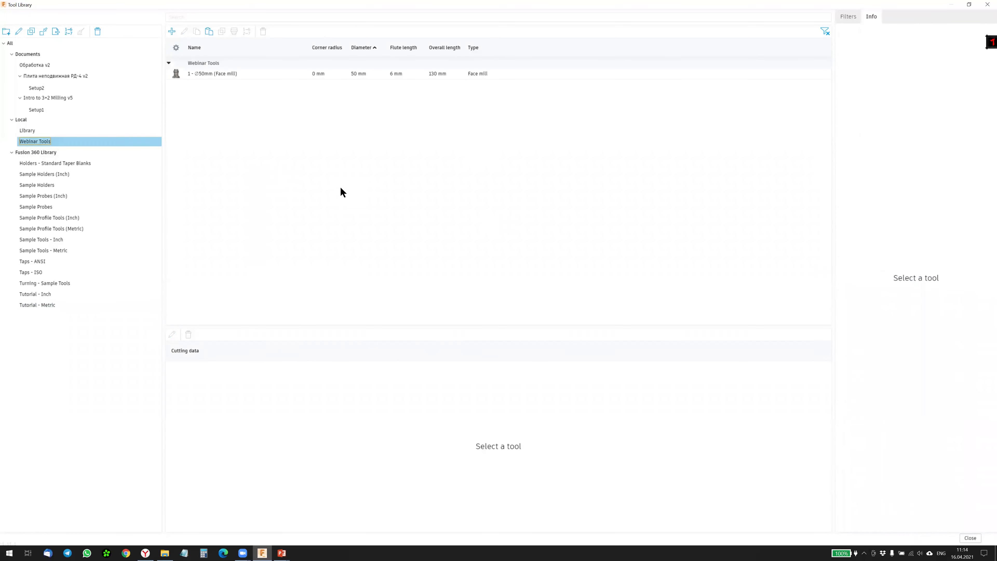
{"action": "right_click", "coordinate": [257, 174]}
{"action": "left_click", "coordinate": [289, 196]}
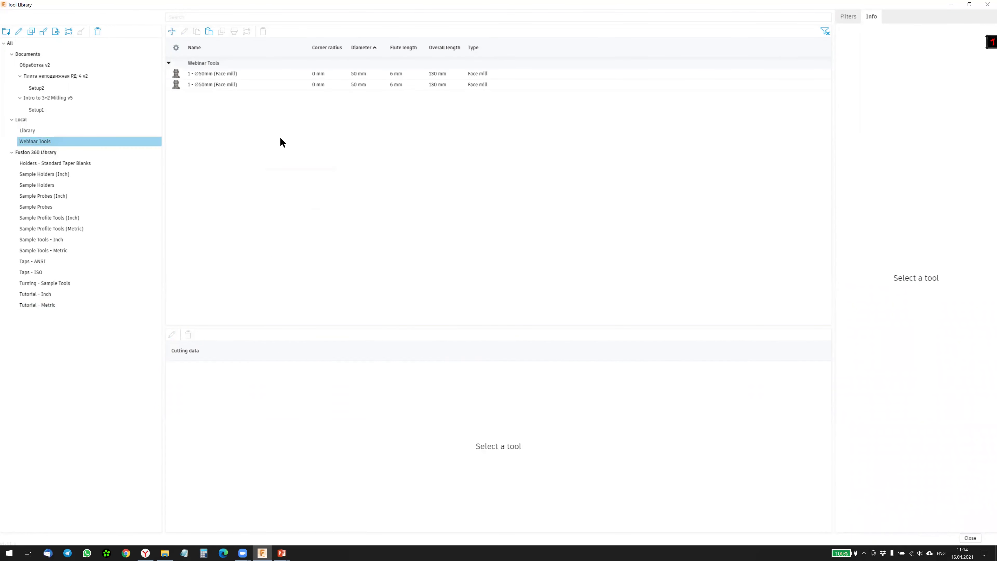
{"action": "right_click", "coordinate": [222, 84]}
Step: Give the pasted face mill description 32x5, vendor Jazzle and product id 01
{"action": "left_click", "coordinate": [257, 87]}
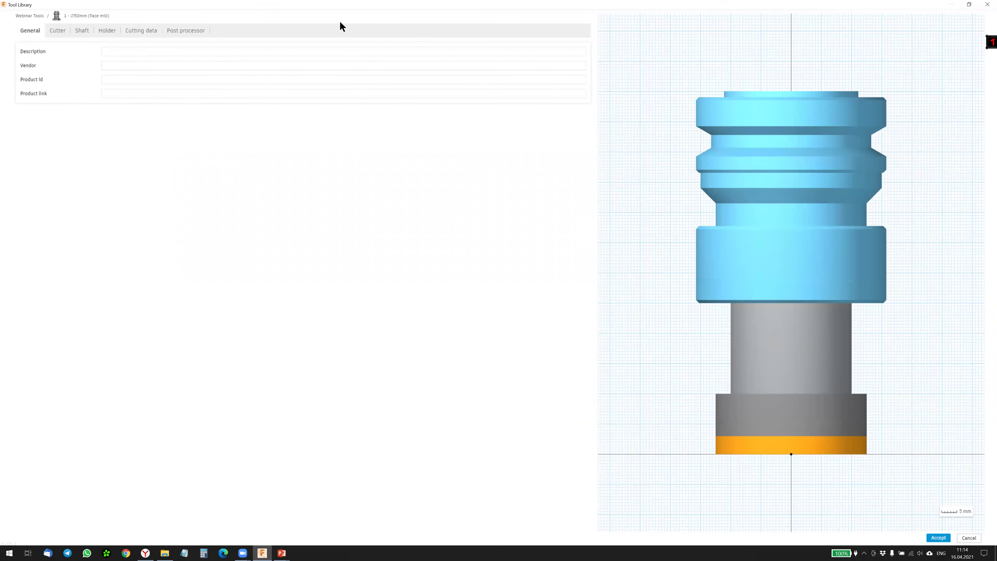
{"action": "left_click", "coordinate": [125, 55]}
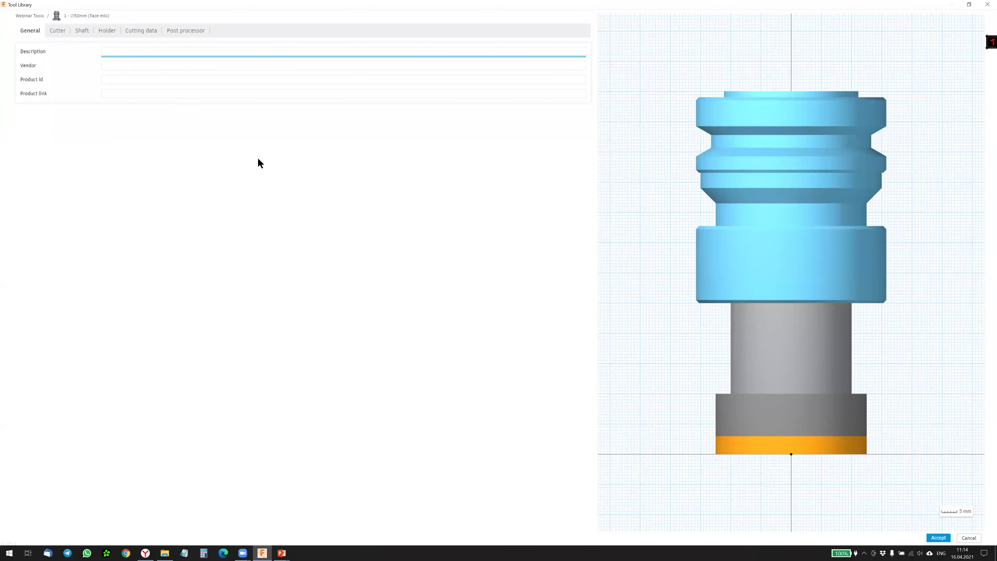
{"action": "type", "text": "32x5"}
{"action": "left_click", "coordinate": [134, 66]}
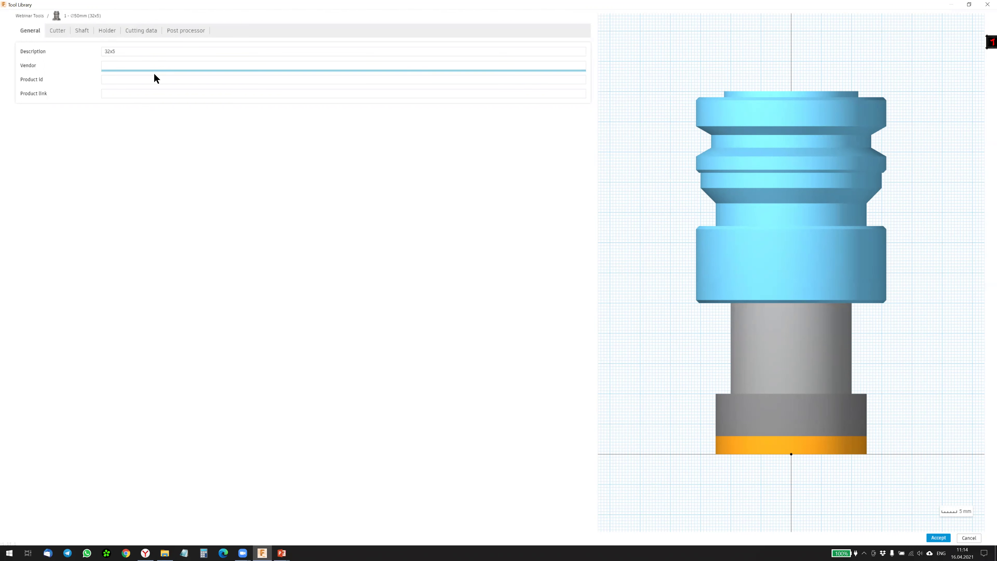
{"action": "type", "text": "HSand"}
{"action": "key", "text": "BackSpace"}
{"action": "key", "text": "BackSpace"}
{"action": "key", "text": "BackSpace"}
{"action": "type", "text": "Jazzle"}
{"action": "left_click", "coordinate": [116, 79]}
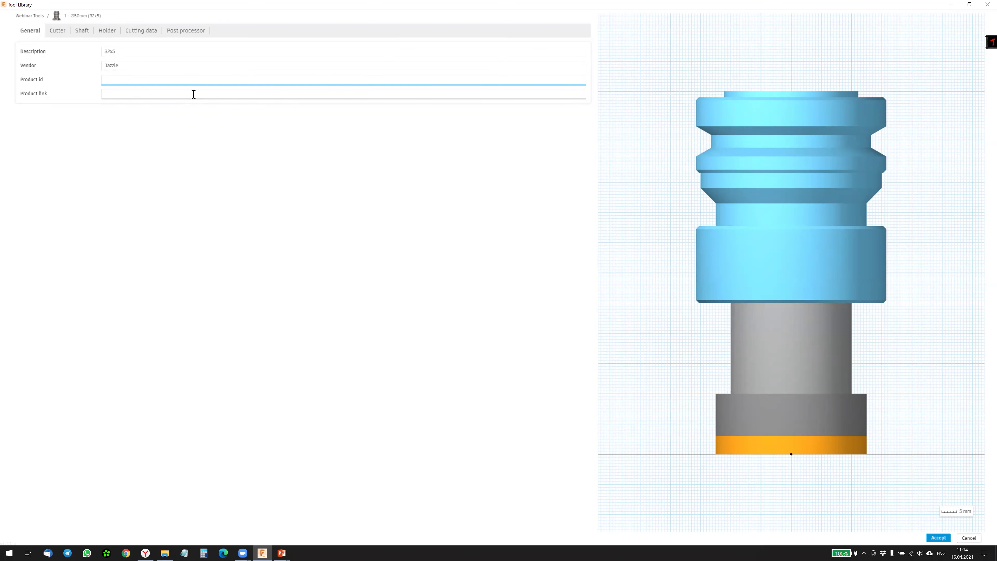
{"action": "mouse_move", "coordinate": [343, 93]}
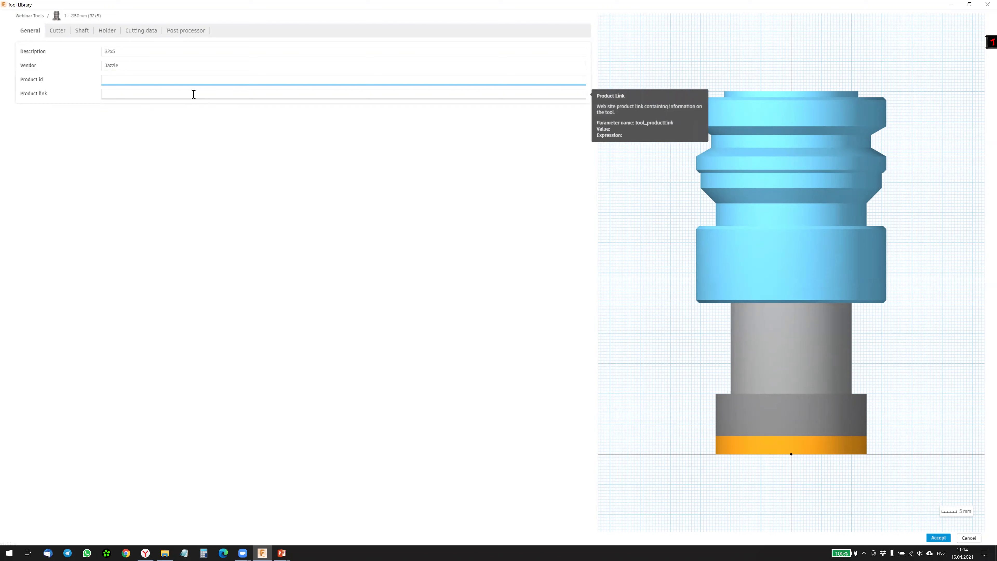
{"action": "type", "text": "01"}
{"action": "key", "text": "ctrl+Tab"}
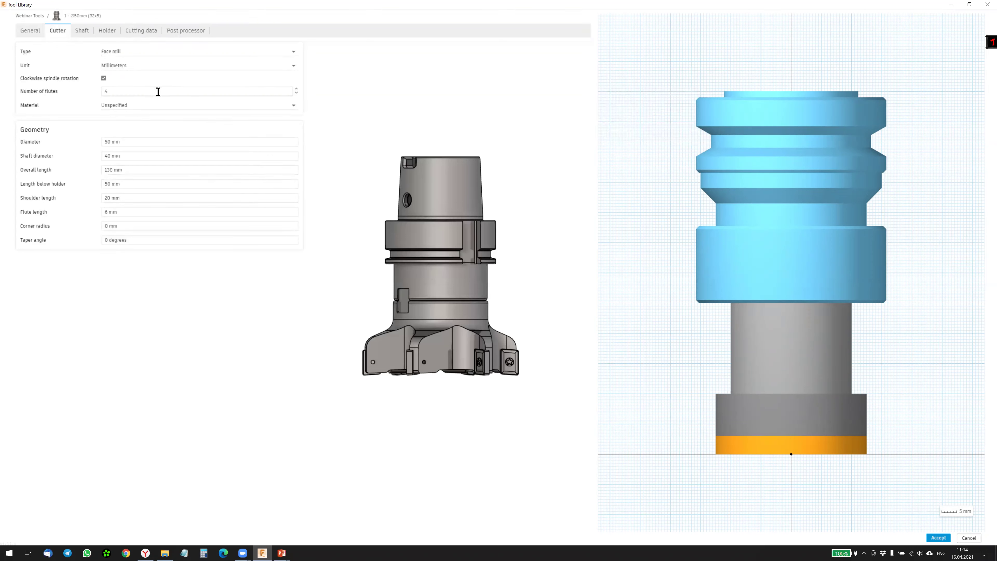
Step: Set the cutter to 5 flutes, Carbide material and 32 mm diameter
{"action": "left_click", "coordinate": [297, 89]}
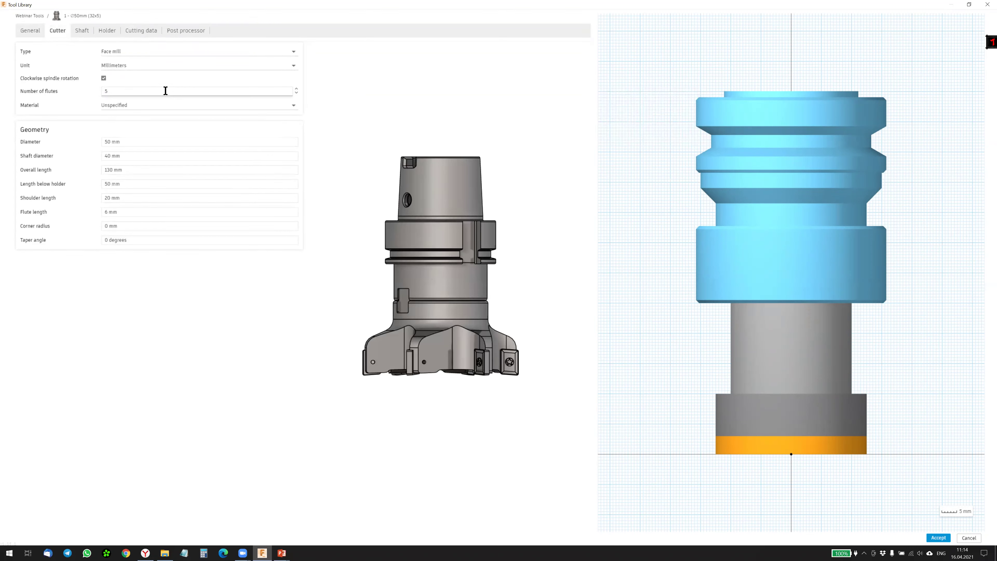
{"action": "left_click", "coordinate": [185, 110]}
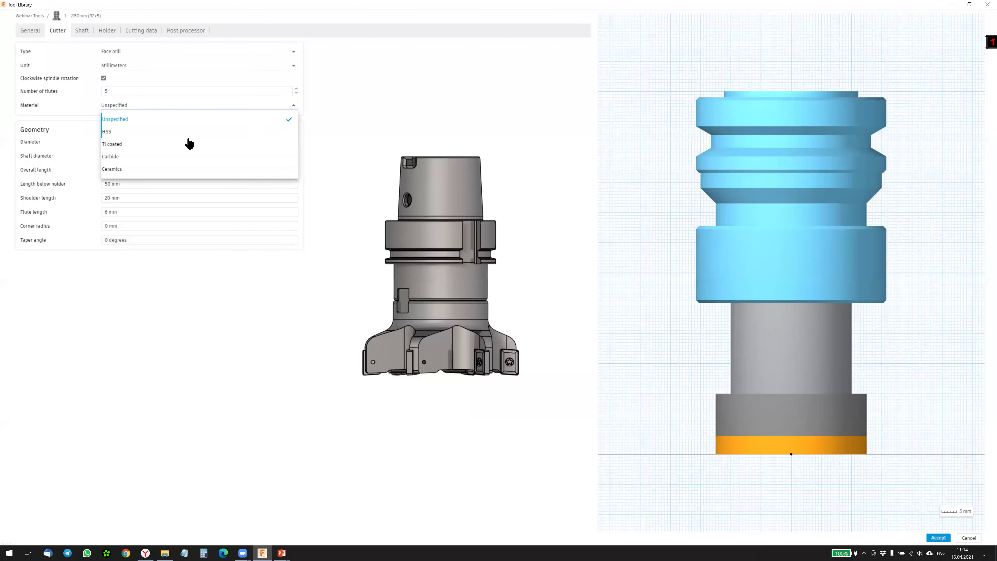
{"action": "left_click", "coordinate": [120, 157]}
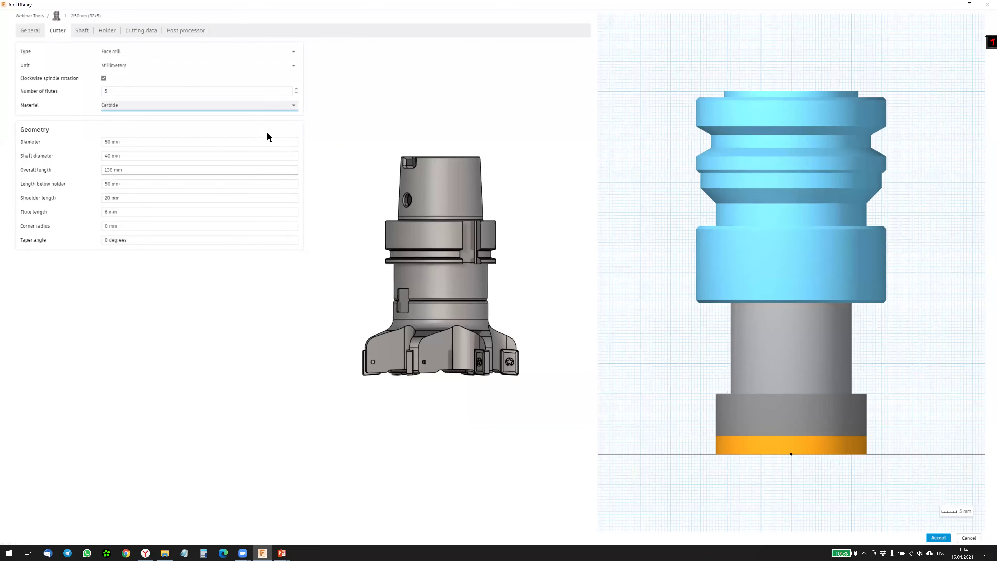
{"action": "left_click", "coordinate": [149, 141]}
{"action": "type", "text": "32"}
{"action": "key", "text": "BackSpace"}
{"action": "key", "text": "BackSpace"}
{"action": "key", "text": "BackSpace"}
{"action": "left_click", "coordinate": [144, 156]}
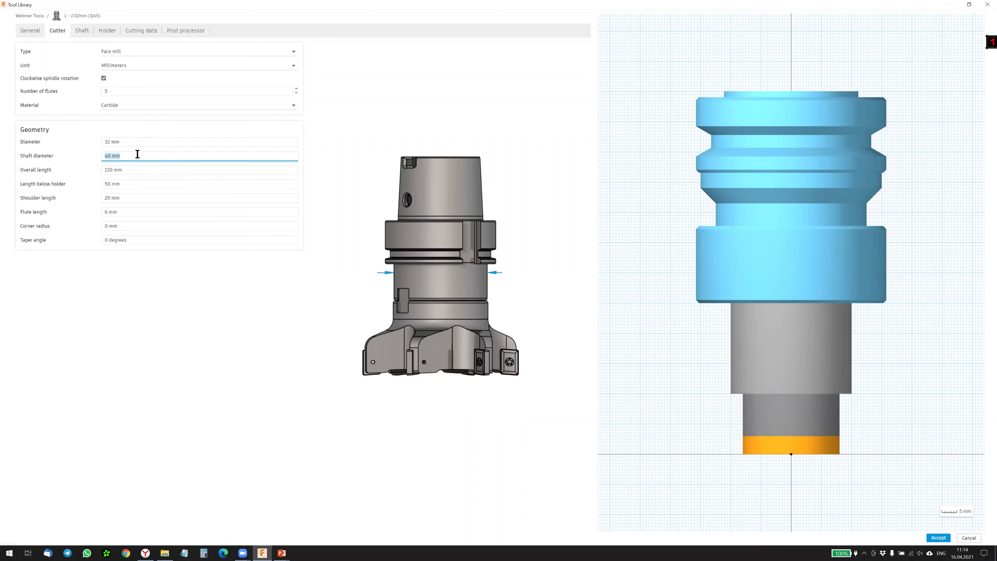
Step: Set shaft diameter 30 mm, overall length 100 mm and corner radius 0.25 mm
{"action": "type", "text": "30"}
{"action": "key", "text": "Return"}
{"action": "left_click", "coordinate": [133, 170]}
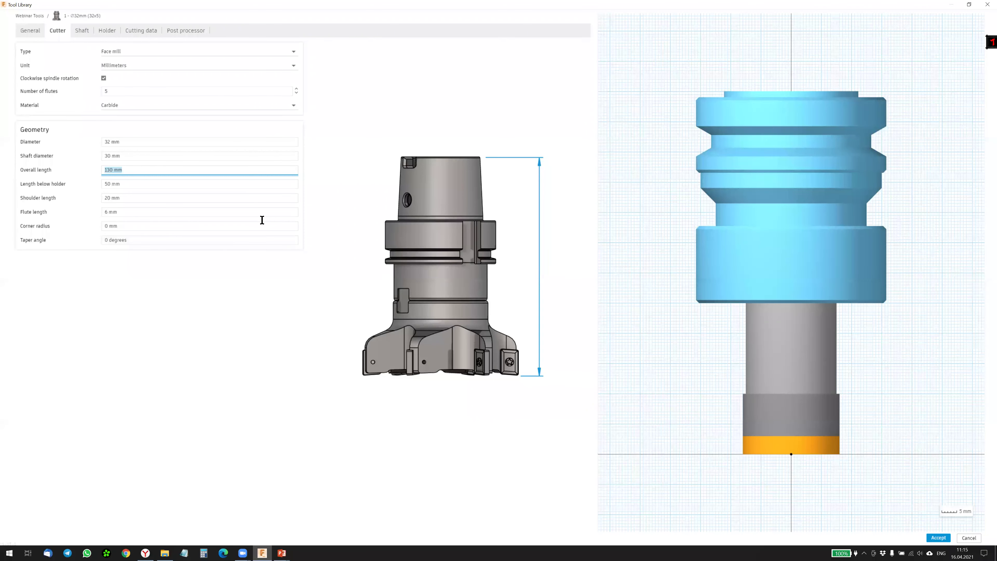
{"action": "type", "text": "100"}
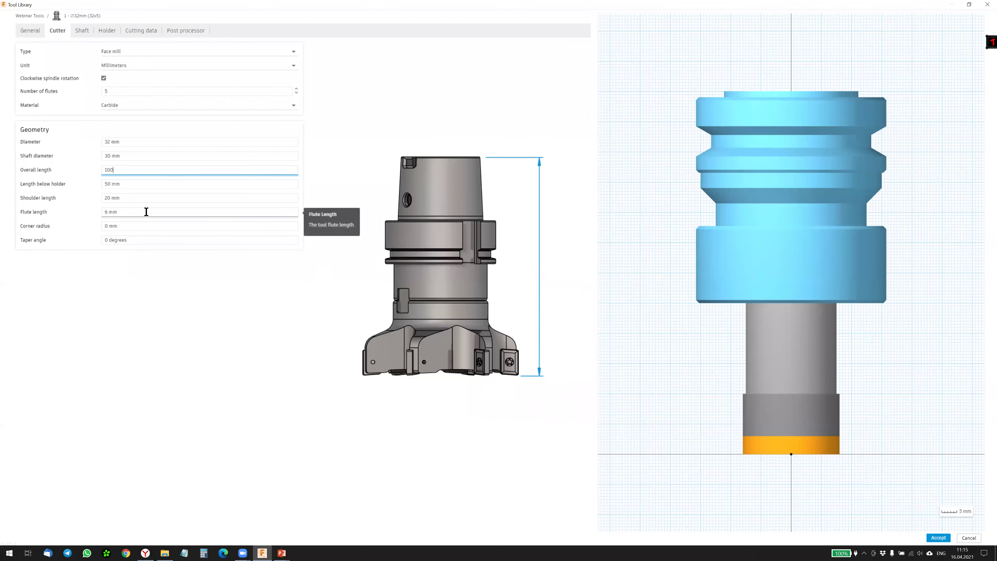
{"action": "left_click", "coordinate": [132, 185]}
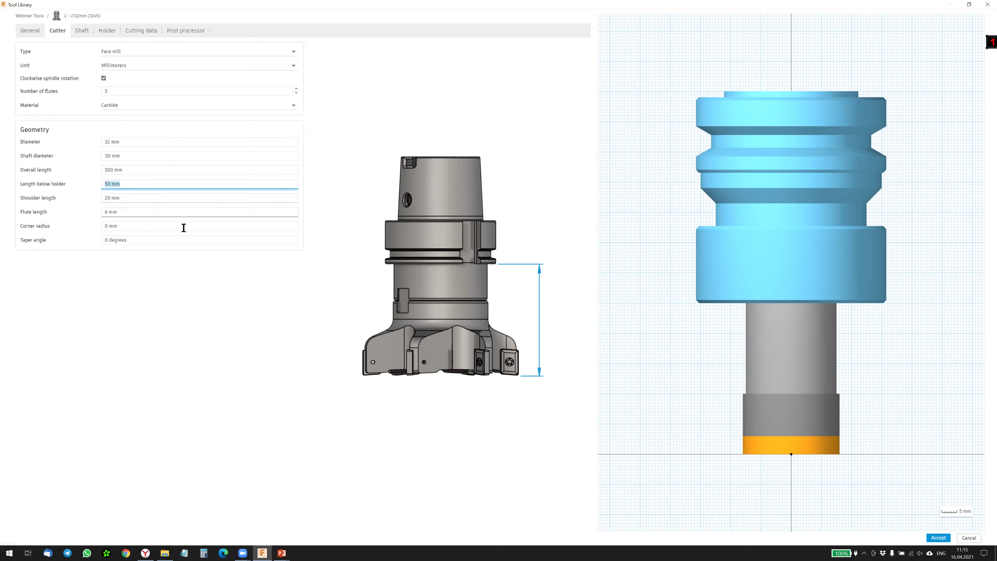
{"action": "left_click", "coordinate": [126, 200]}
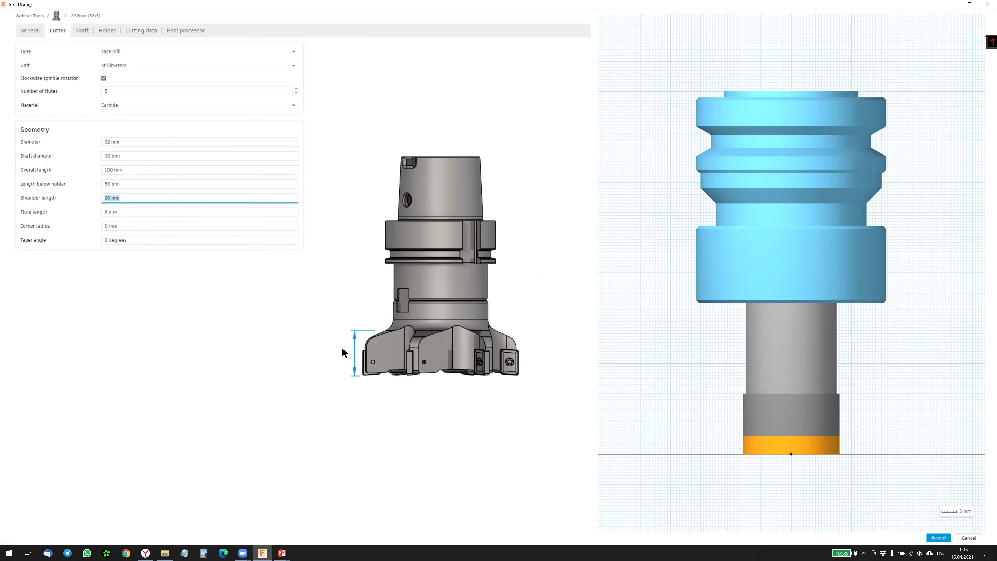
{"action": "key", "text": "Tab"}
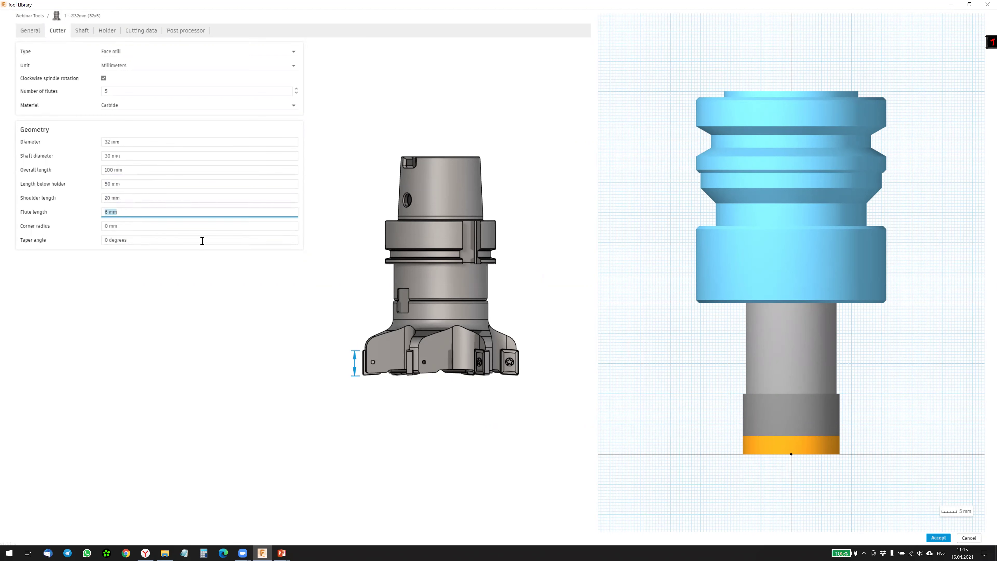
{"action": "left_click", "coordinate": [143, 228]}
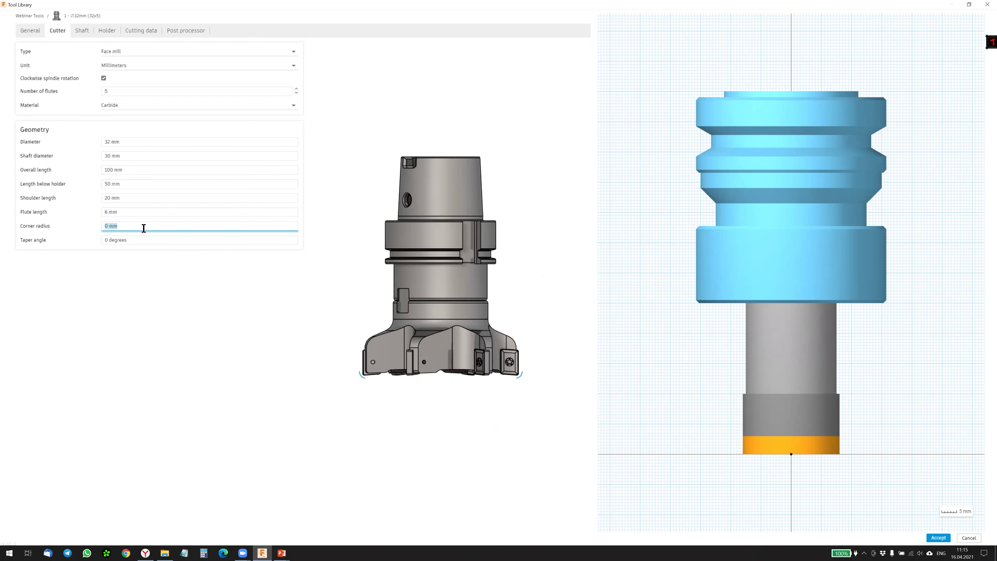
{"action": "type", "text": "0."}
{"action": "left_click", "coordinate": [146, 241]}
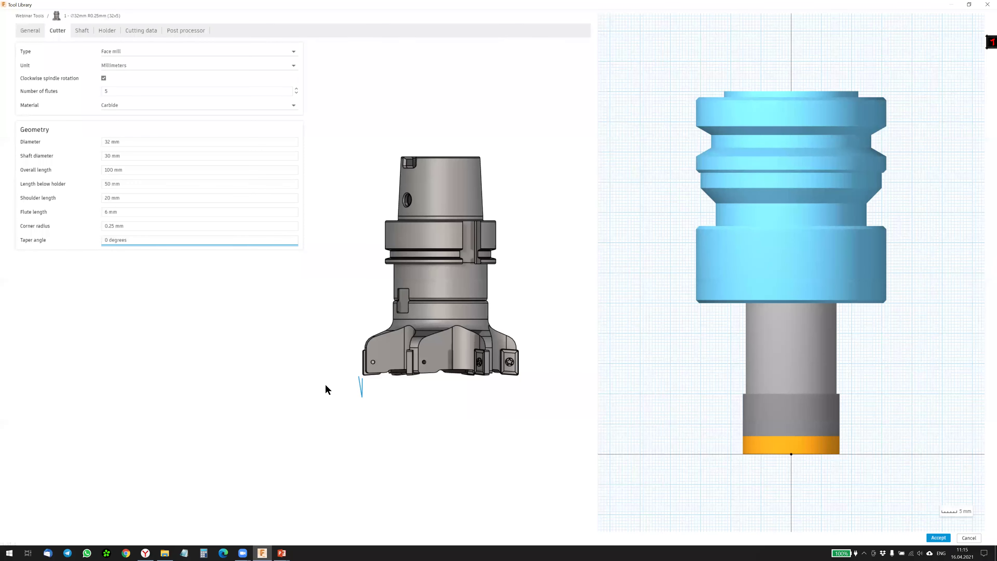
Step: Try the CT40 holders on the Holder tab, applying BT40 - B4C3-0040
{"action": "left_click", "coordinate": [84, 31]}
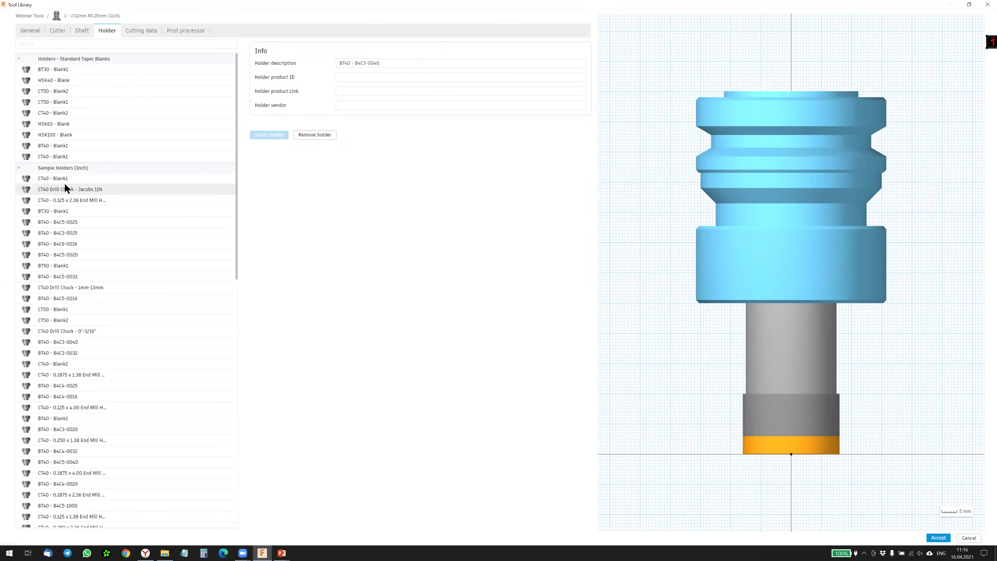
{"action": "left_click", "coordinate": [51, 179]}
{"action": "left_click", "coordinate": [51, 192]}
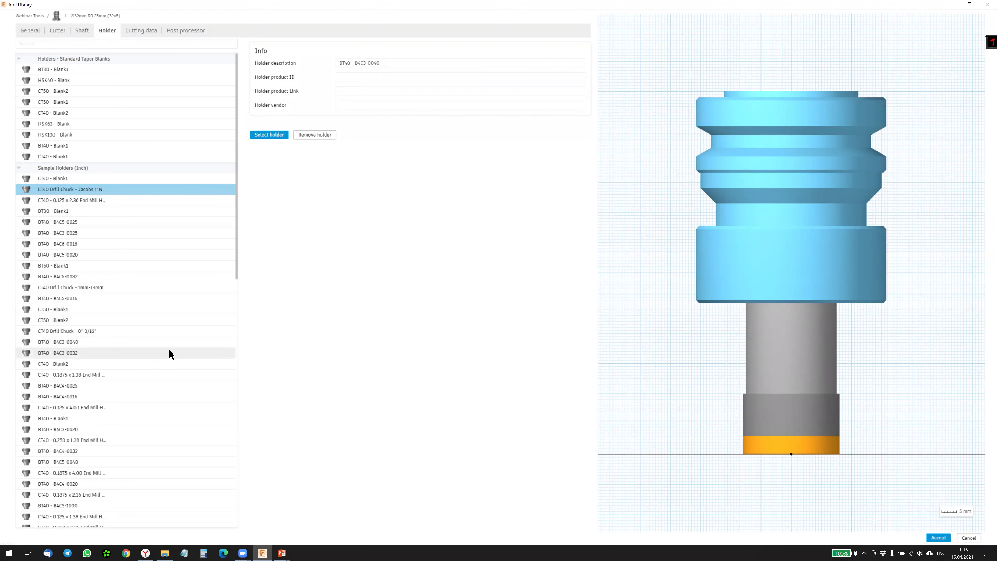
{"action": "left_click", "coordinate": [80, 340]}
{"action": "left_click", "coordinate": [270, 136]}
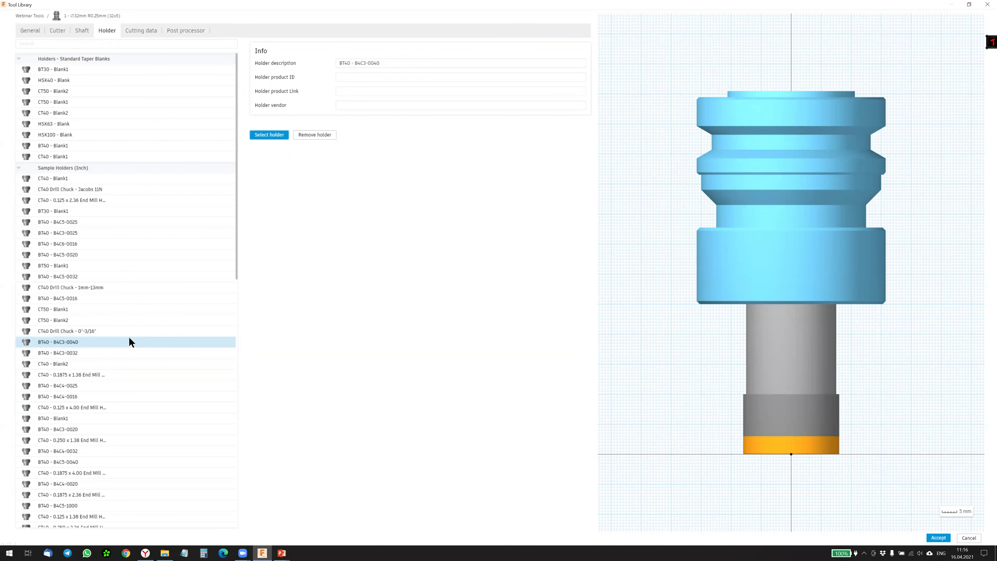
Step: Try the BT40 - B4C3-0032, BT40 - B4C3-0020 and Default holders on the tool
{"action": "scroll", "coordinate": [131, 341], "scroll_direction": "down", "scroll_amount": 2}
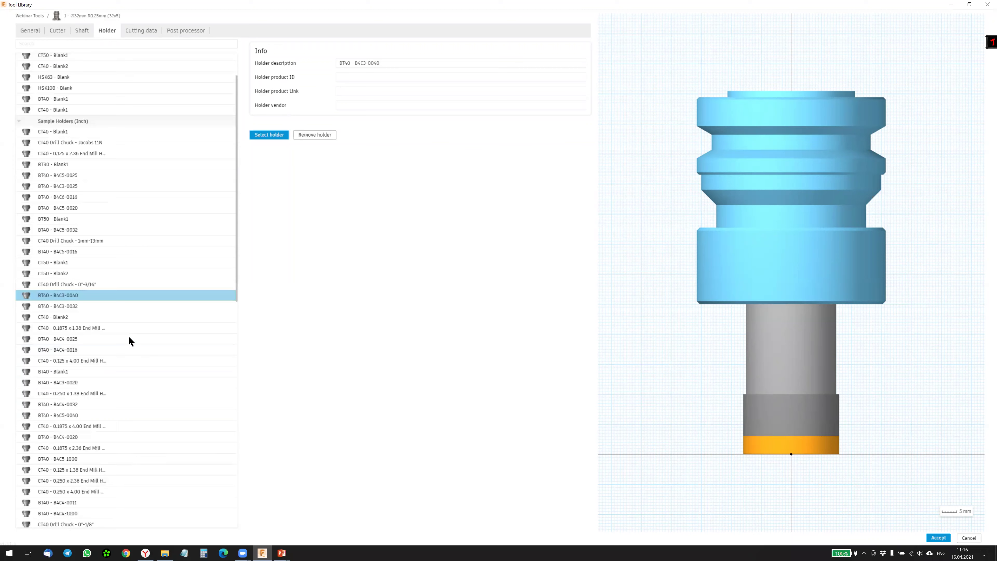
{"action": "scroll", "coordinate": [130, 341], "scroll_direction": "down", "scroll_amount": 2}
{"action": "scroll", "coordinate": [155, 404], "scroll_direction": "down", "scroll_amount": 1}
{"action": "scroll", "coordinate": [133, 473], "scroll_direction": "down", "scroll_amount": 2}
{"action": "scroll", "coordinate": [101, 410], "scroll_direction": "down", "scroll_amount": 2}
{"action": "scroll", "coordinate": [101, 410], "scroll_direction": "down", "scroll_amount": 2}
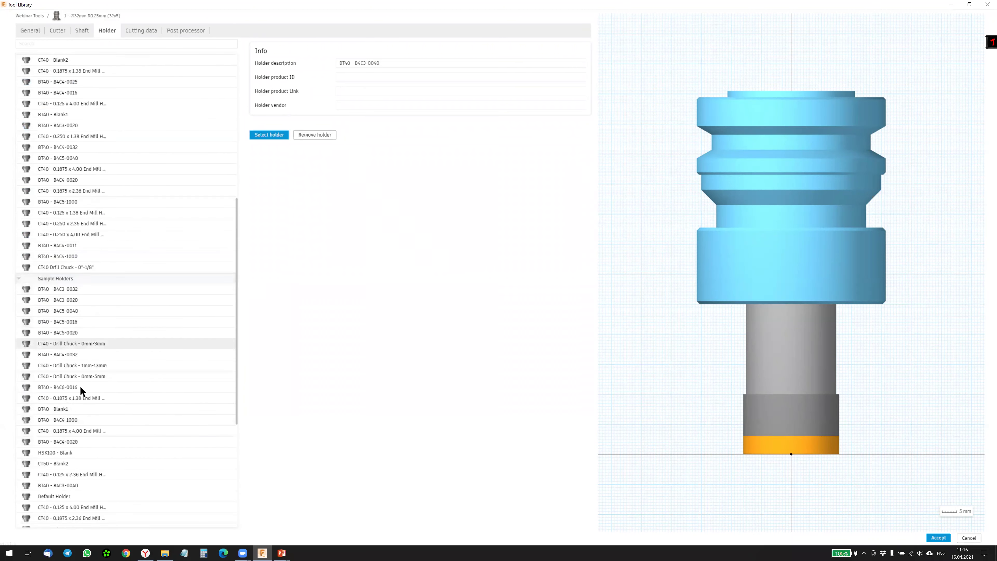
{"action": "scroll", "coordinate": [80, 386], "scroll_direction": "down", "scroll_amount": 2}
{"action": "left_click", "coordinate": [80, 220]}
{"action": "left_click", "coordinate": [267, 137]}
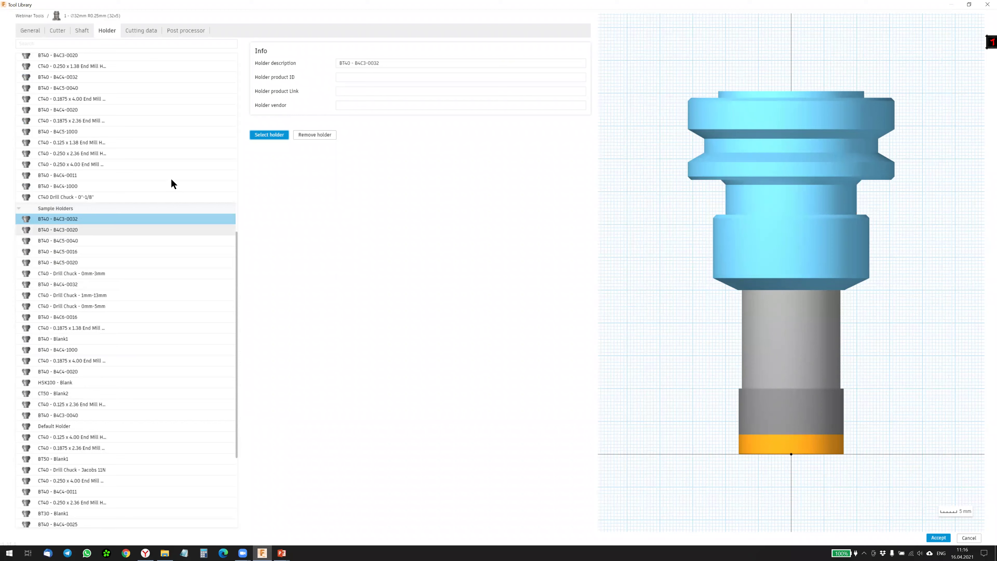
{"action": "left_click", "coordinate": [269, 135]}
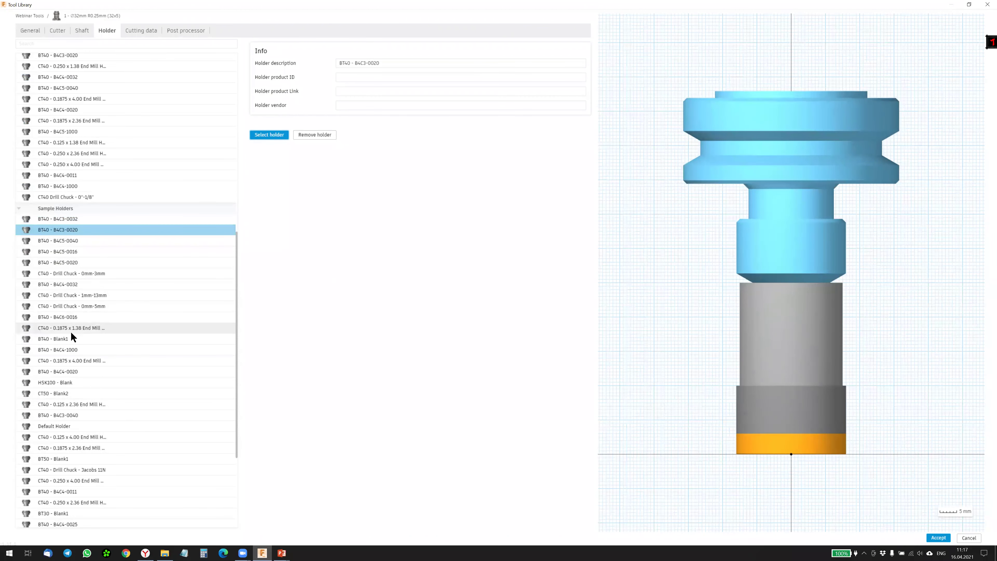
{"action": "left_click", "coordinate": [68, 425]}
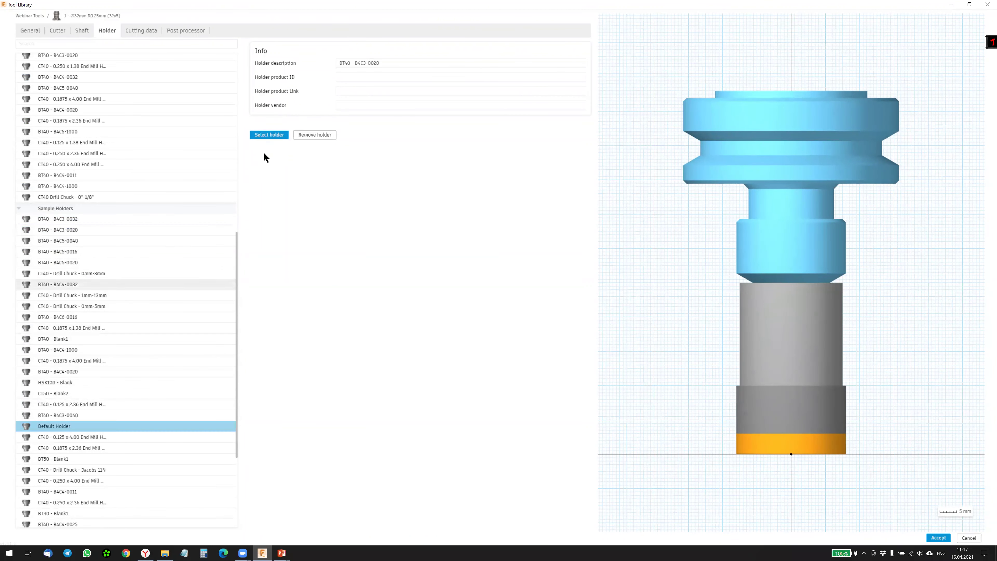
{"action": "left_click", "coordinate": [273, 135]}
Step: Fit the CT40 - Blank2 holder from Sample Holders to the face mill
{"action": "scroll", "coordinate": [92, 476], "scroll_direction": "down", "scroll_amount": 1}
{"action": "scroll", "coordinate": [78, 501], "scroll_direction": "down", "scroll_amount": 3}
{"action": "left_click", "coordinate": [77, 463]}
{"action": "left_click", "coordinate": [279, 136]}
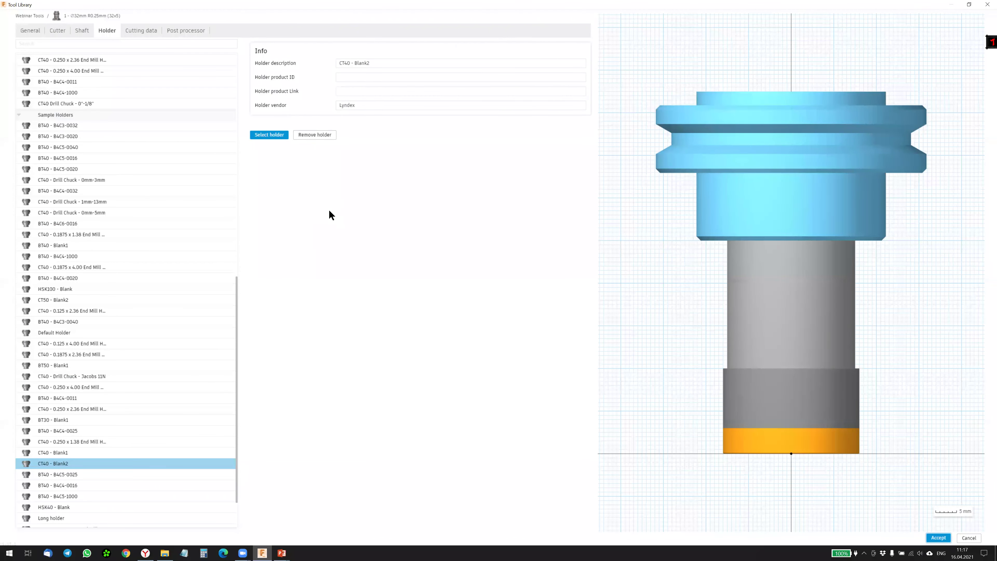
Step: Close the tool editor and reopen the 32 mm face mill for editing
{"action": "key", "text": "Return"}
{"action": "right_click", "coordinate": [253, 73]}
{"action": "left_click", "coordinate": [274, 78]}
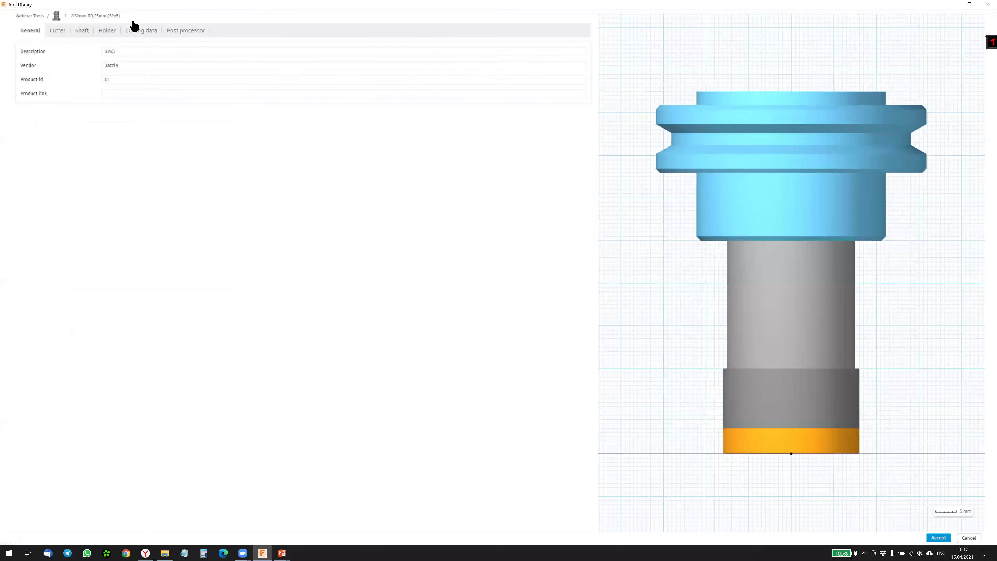
Step: Set the face mill's surface speed to 600 m/min in Cutting data
{"action": "left_click", "coordinate": [141, 31]}
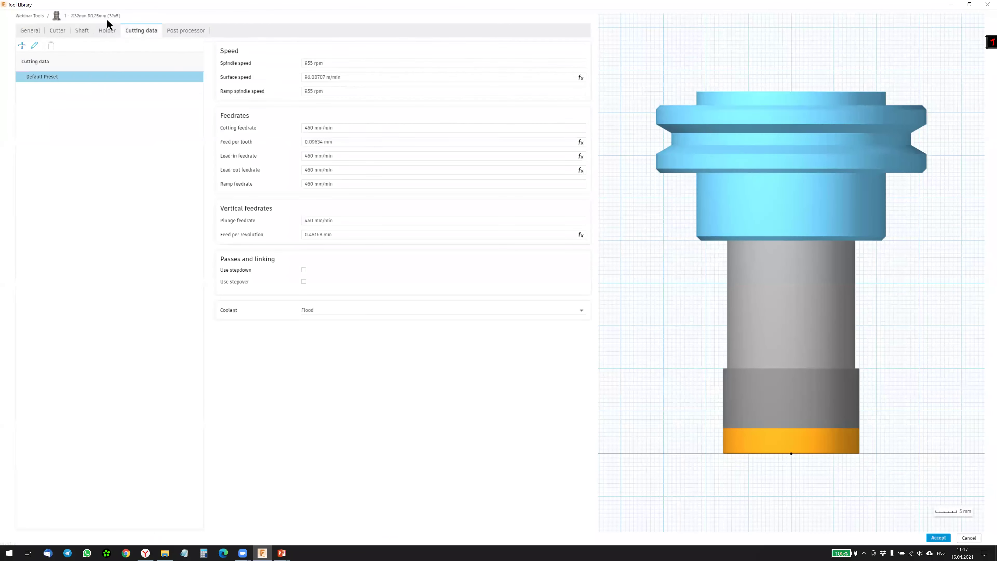
{"action": "left_click", "coordinate": [145, 31]}
{"action": "left_click", "coordinate": [398, 60]}
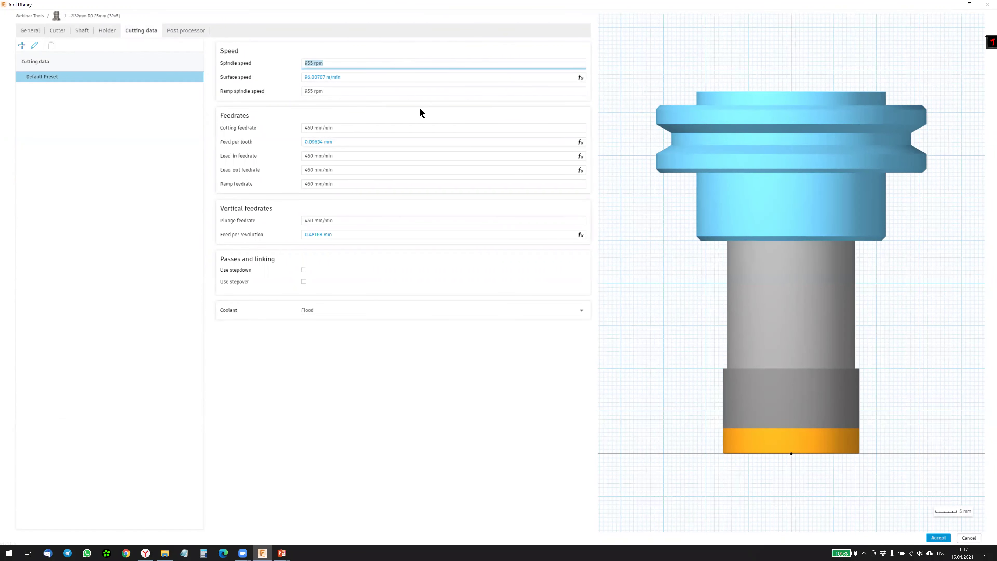
{"action": "left_click", "coordinate": [383, 77]}
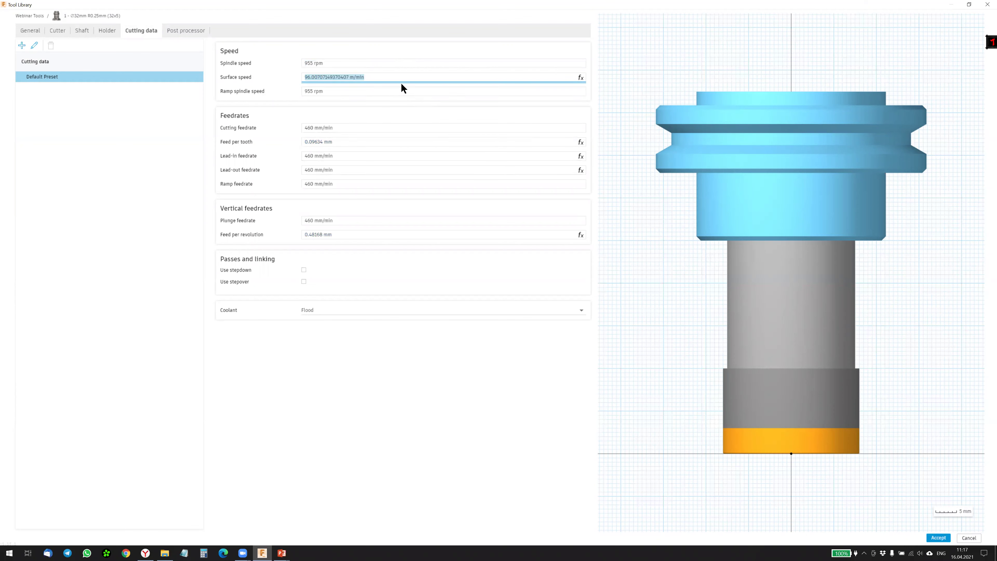
{"action": "type", "text": "600"}
{"action": "key", "text": "Return"}
{"action": "left_click", "coordinate": [168, 173]}
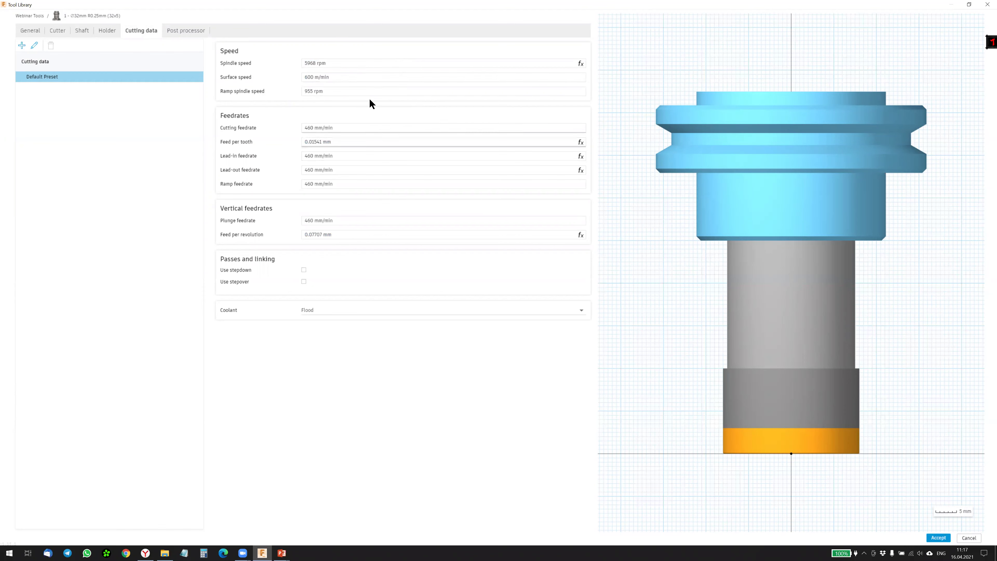
Step: Set the feed per tooth to 0.1 mm
{"action": "left_click", "coordinate": [351, 91]}
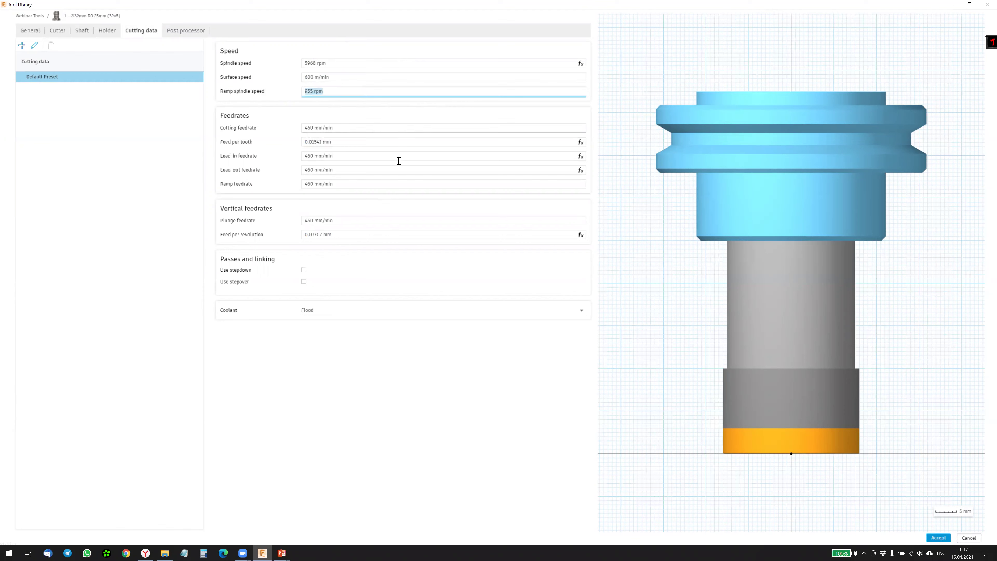
{"action": "left_click", "coordinate": [358, 127]}
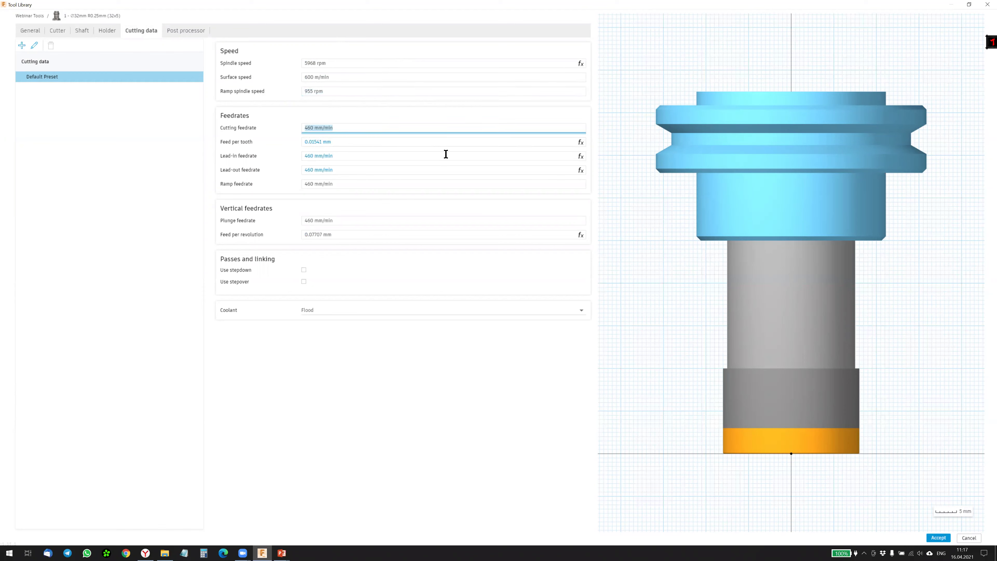
{"action": "left_click", "coordinate": [349, 138]}
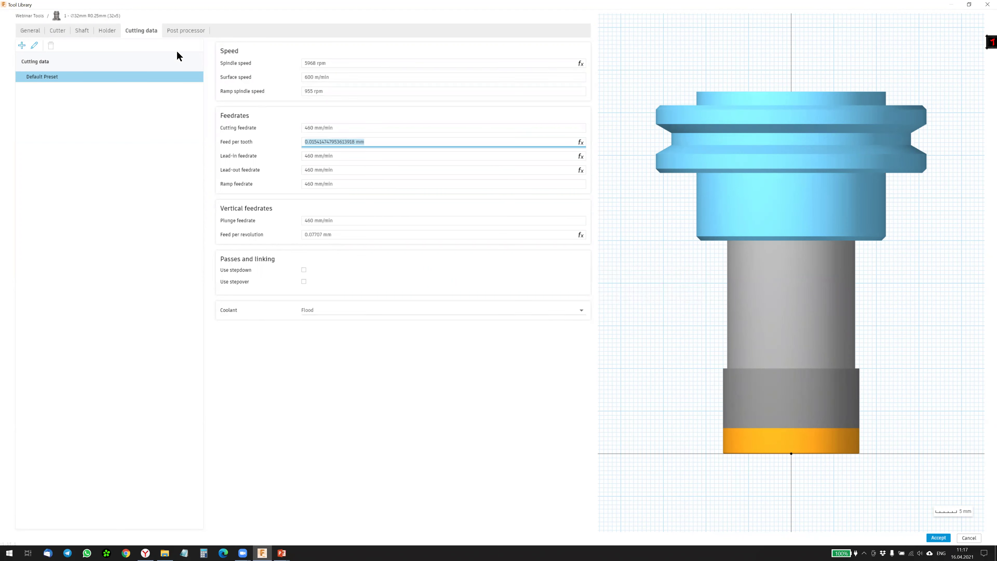
{"action": "left_click", "coordinate": [337, 80]}
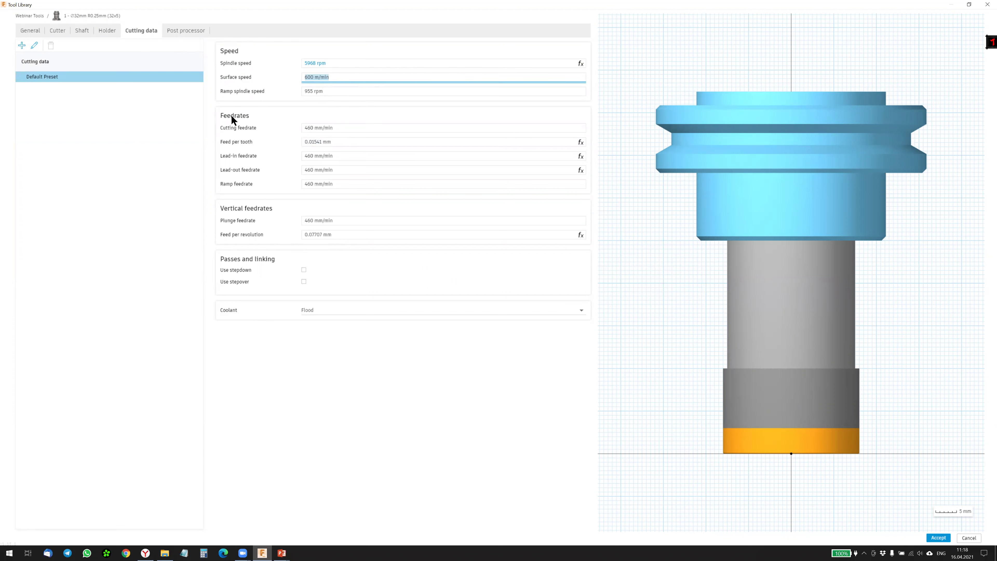
{"action": "left_click", "coordinate": [358, 143]}
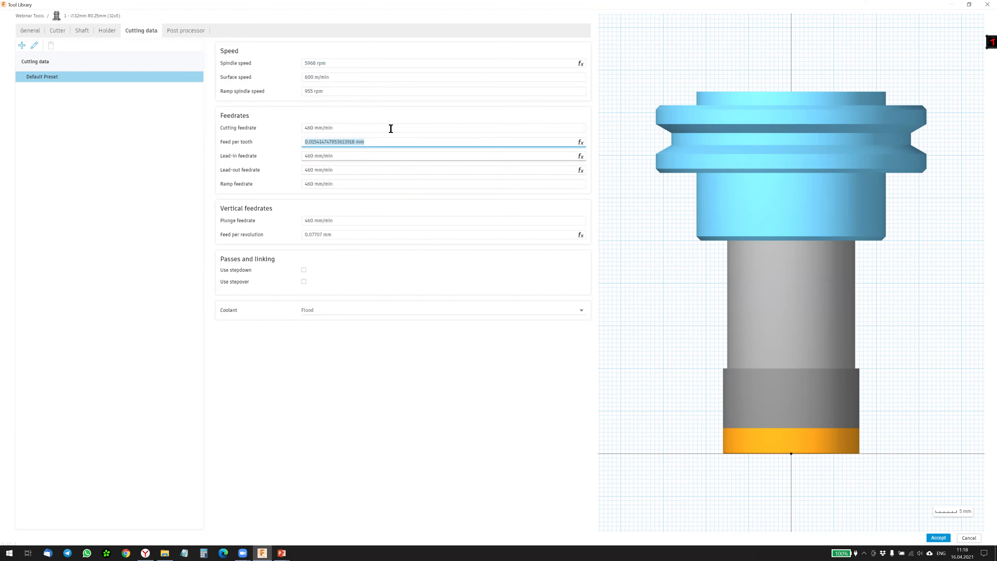
{"action": "type", "text": "0.1"}
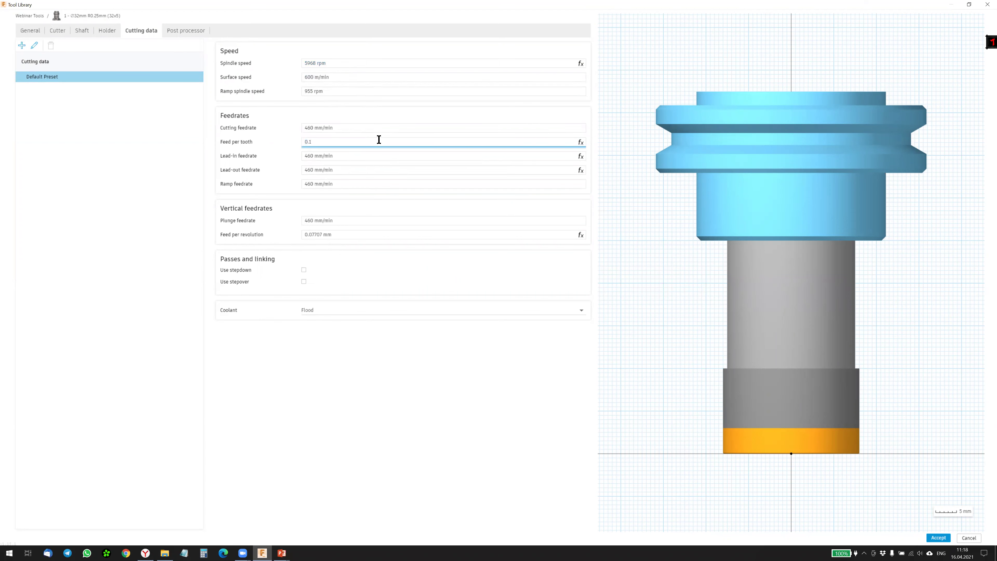
{"action": "key", "text": "Return"}
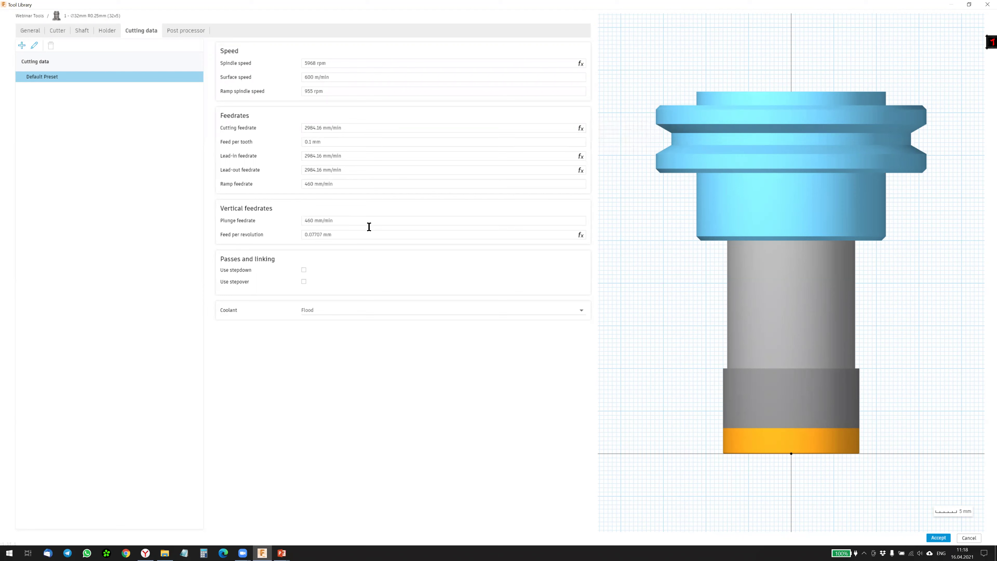
Step: Set the plunge feedrate to 300 mm/min
{"action": "left_click", "coordinate": [363, 219]}
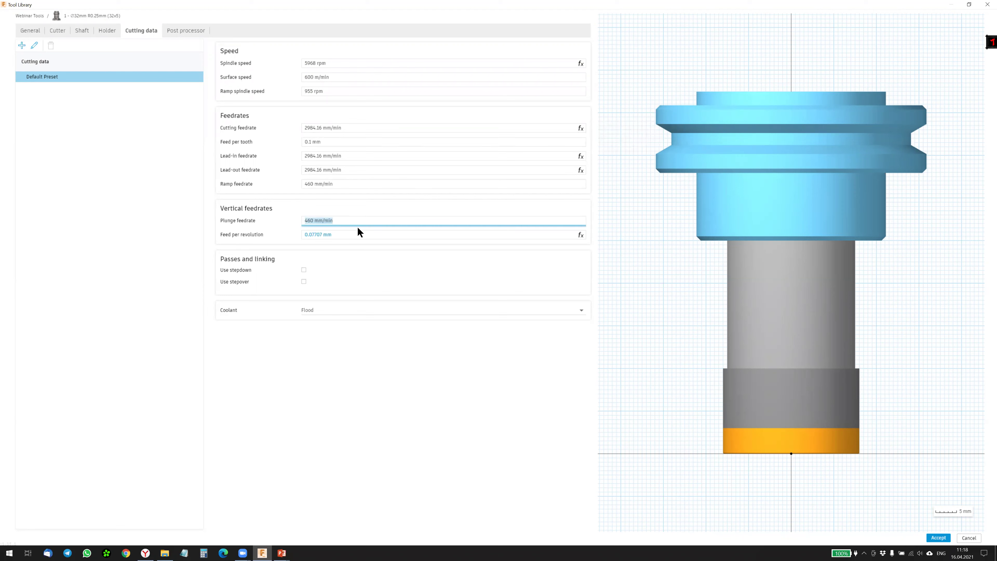
{"action": "left_click", "coordinate": [331, 236]}
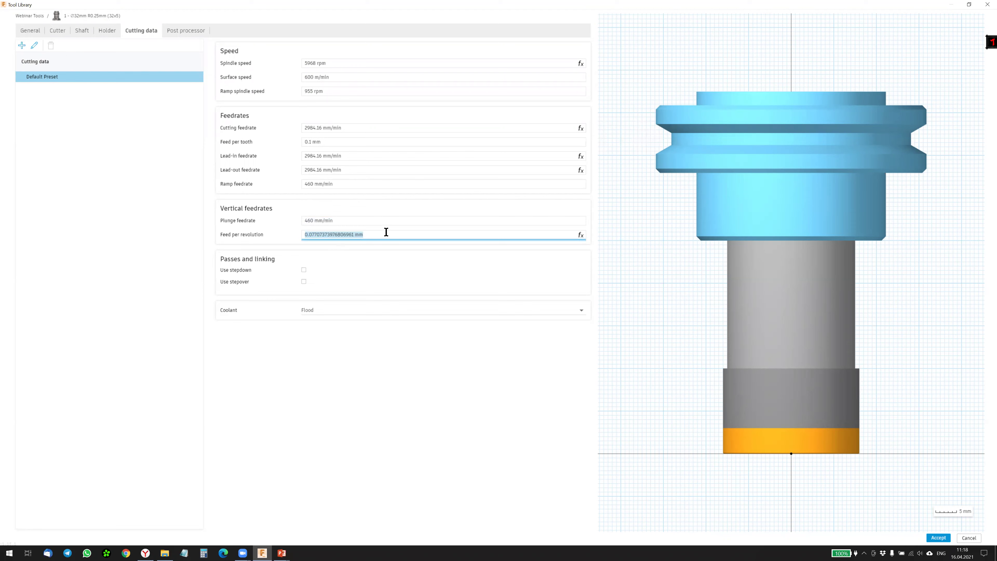
{"action": "left_click", "coordinate": [357, 220]}
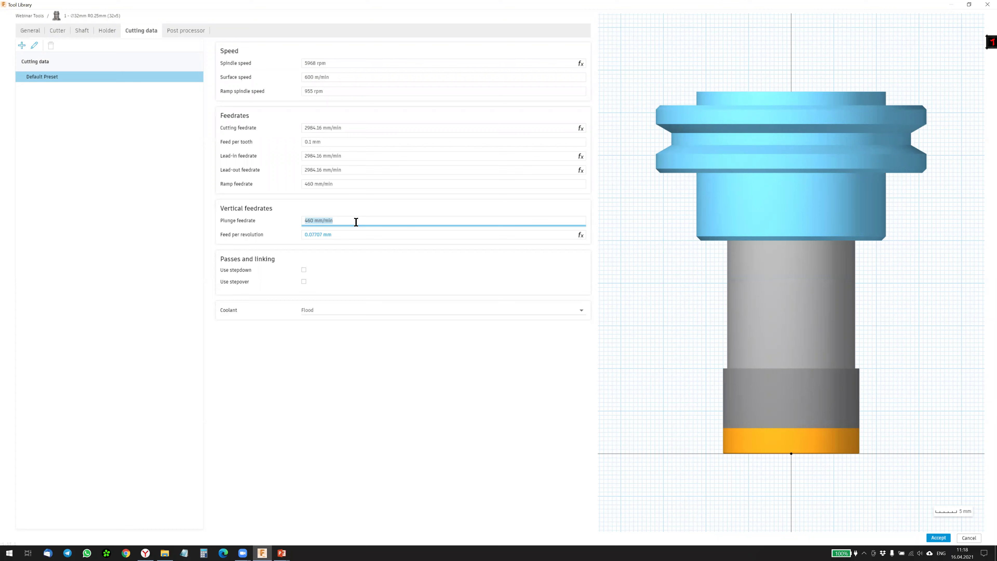
{"action": "type", "text": "300"}
{"action": "key", "text": "Return"}
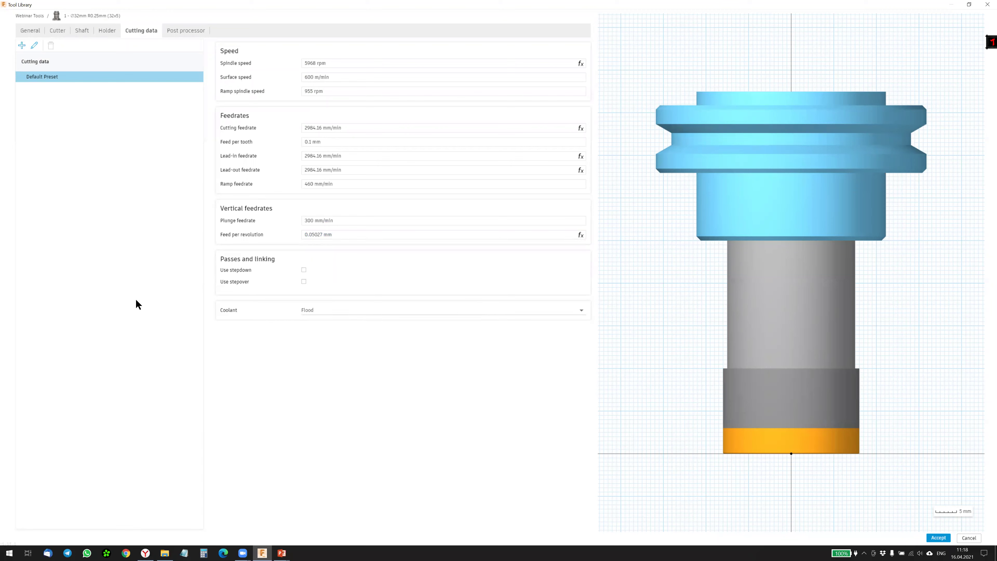
Step: Keep Flood coolant and view the post processor settings showing tool number 1
{"action": "left_click", "coordinate": [584, 312]}
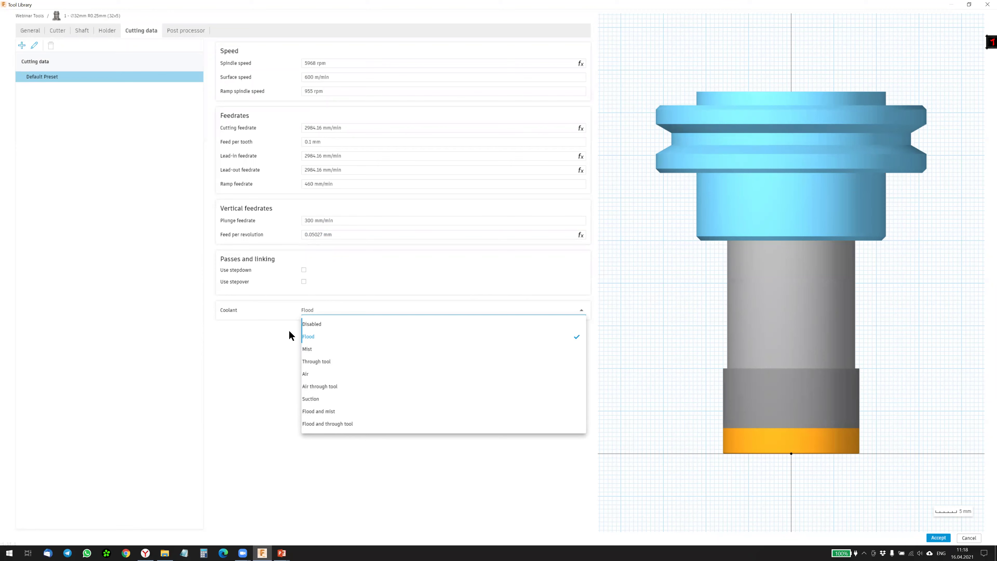
{"action": "left_click", "coordinate": [247, 368]}
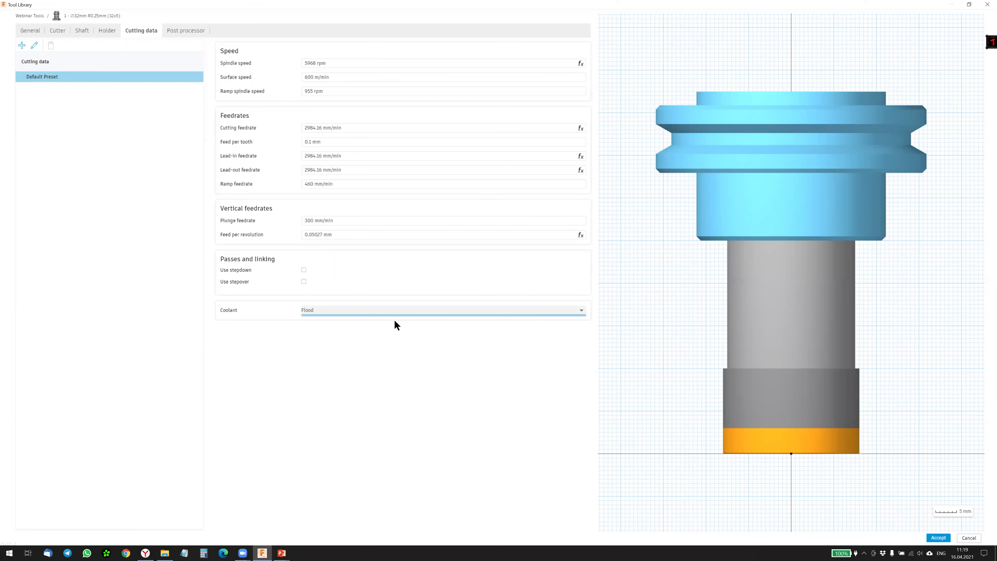
{"action": "left_click", "coordinate": [183, 30]}
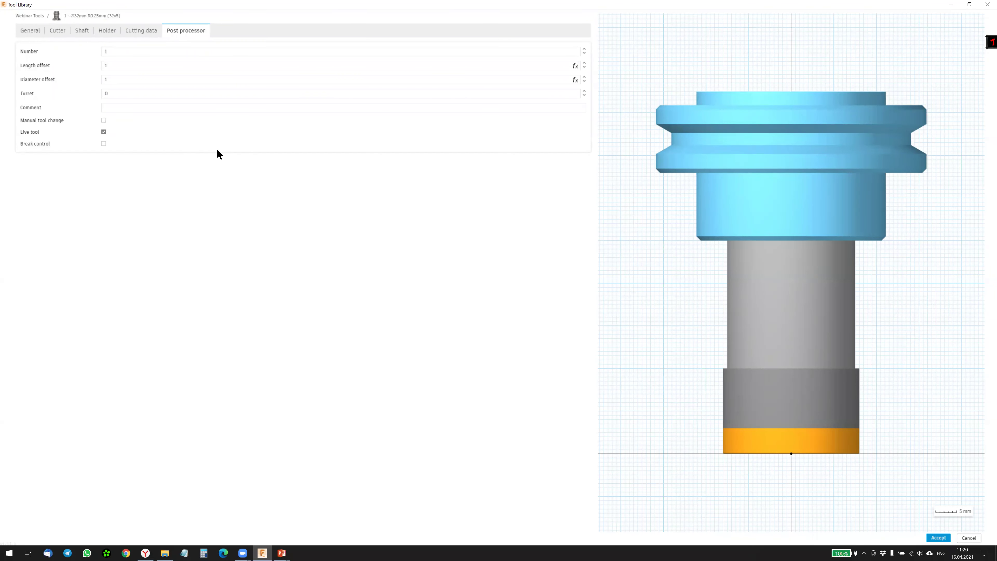
Step: Enable manual tool change for the 32 mm face mill
{"action": "left_click", "coordinate": [104, 120]}
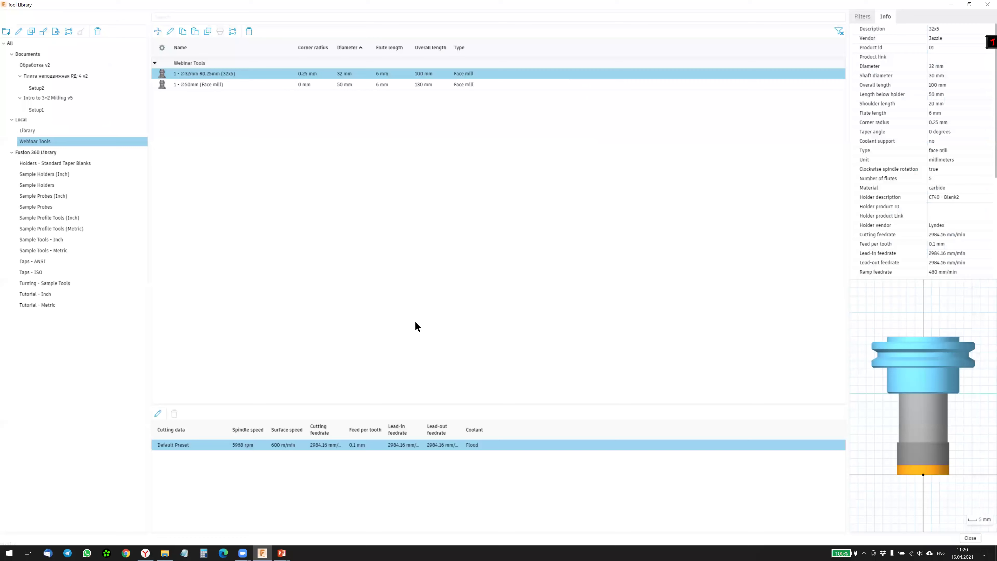
Step: Close the Tool Library to return to the rotary-table model
{"action": "left_click", "coordinate": [971, 539]}
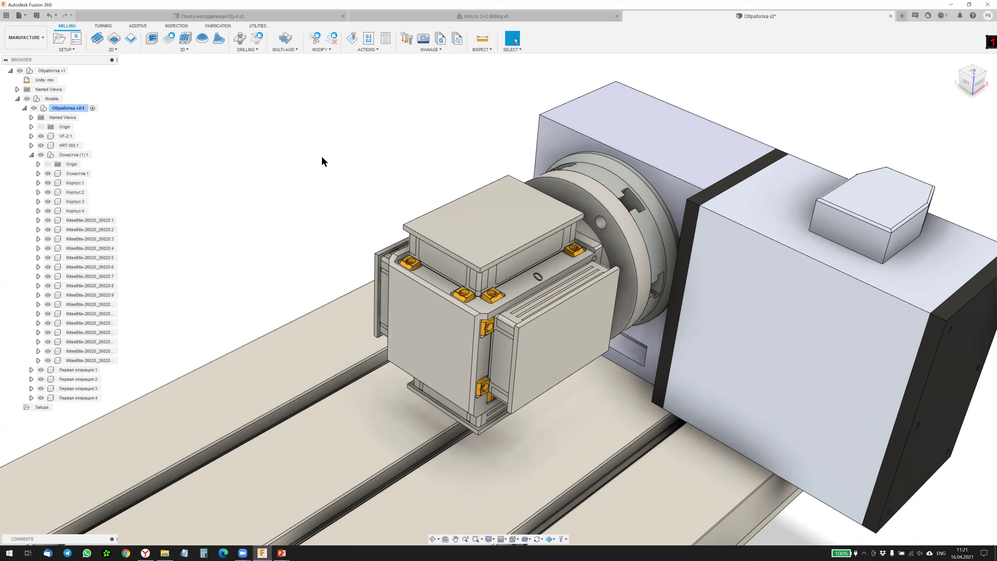
Step: Create milling setup Setup2 and zoom to inspect its stock box around the tables
{"action": "left_click", "coordinate": [68, 49]}
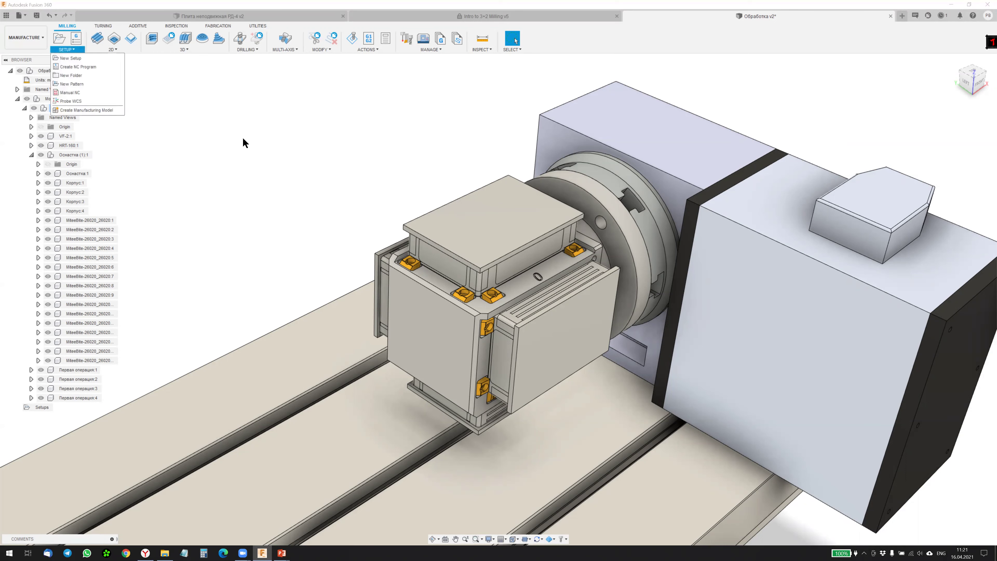
{"action": "left_click", "coordinate": [78, 58]}
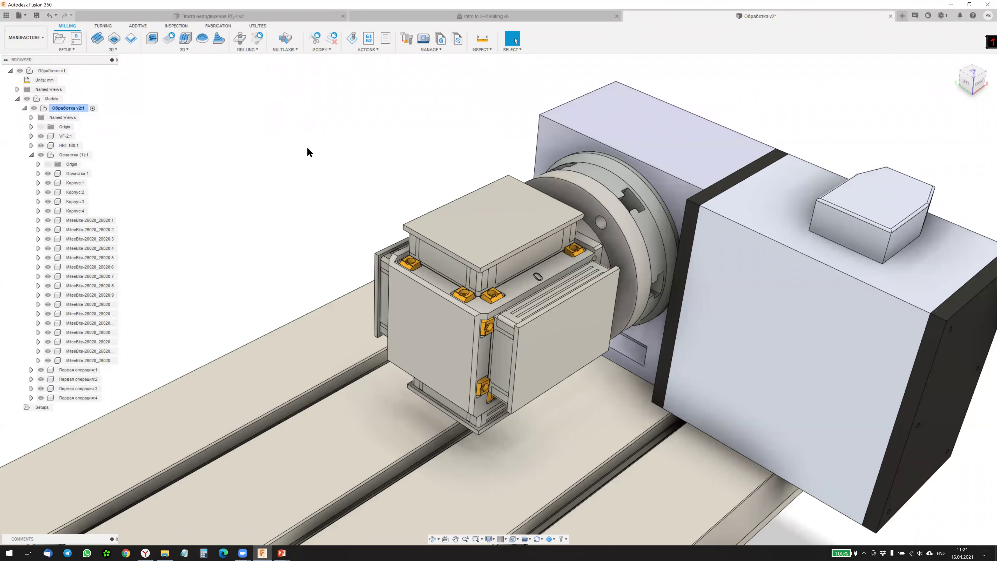
{"action": "scroll", "coordinate": [220, 136], "scroll_direction": "down", "scroll_amount": 2}
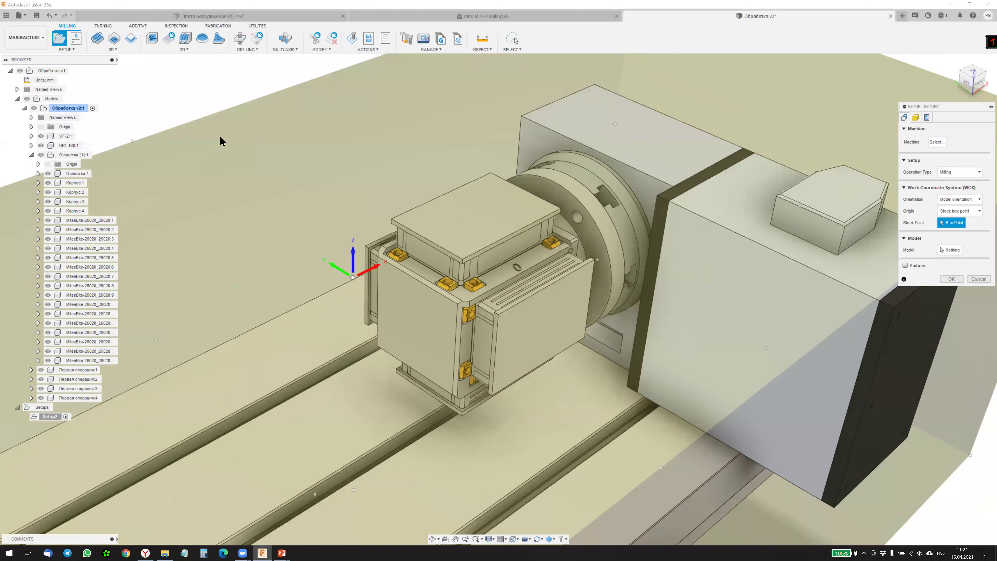
{"action": "scroll", "coordinate": [242, 137], "scroll_direction": "down", "scroll_amount": 2}
{"action": "scroll", "coordinate": [276, 129], "scroll_direction": "down", "scroll_amount": 2}
{"action": "scroll", "coordinate": [301, 136], "scroll_direction": "down", "scroll_amount": 2}
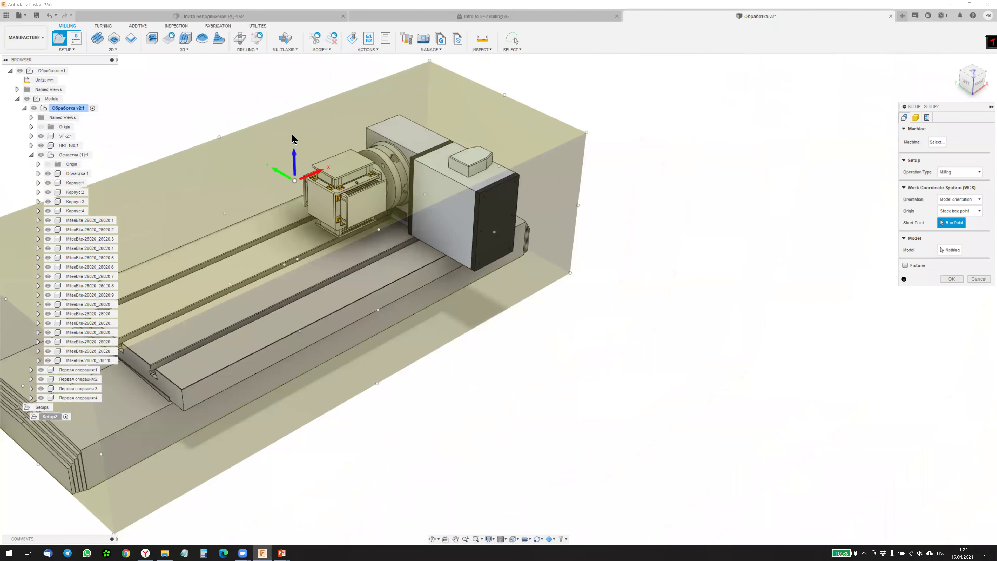
{"action": "scroll", "coordinate": [322, 103], "scroll_direction": "up", "scroll_amount": 2}
{"action": "scroll", "coordinate": [322, 104], "scroll_direction": "up", "scroll_amount": 2}
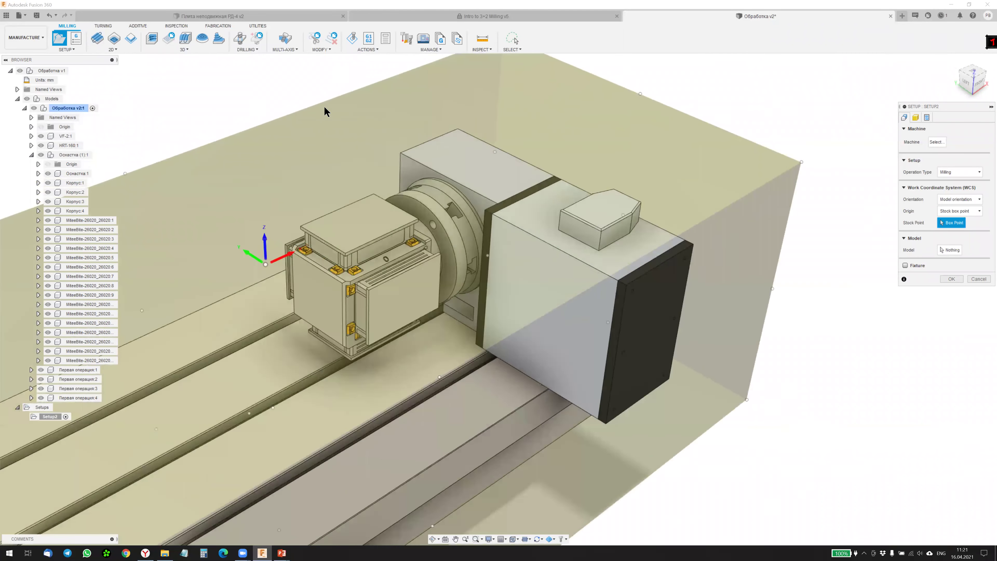
{"action": "scroll", "coordinate": [327, 104], "scroll_direction": "up", "scroll_amount": 1}
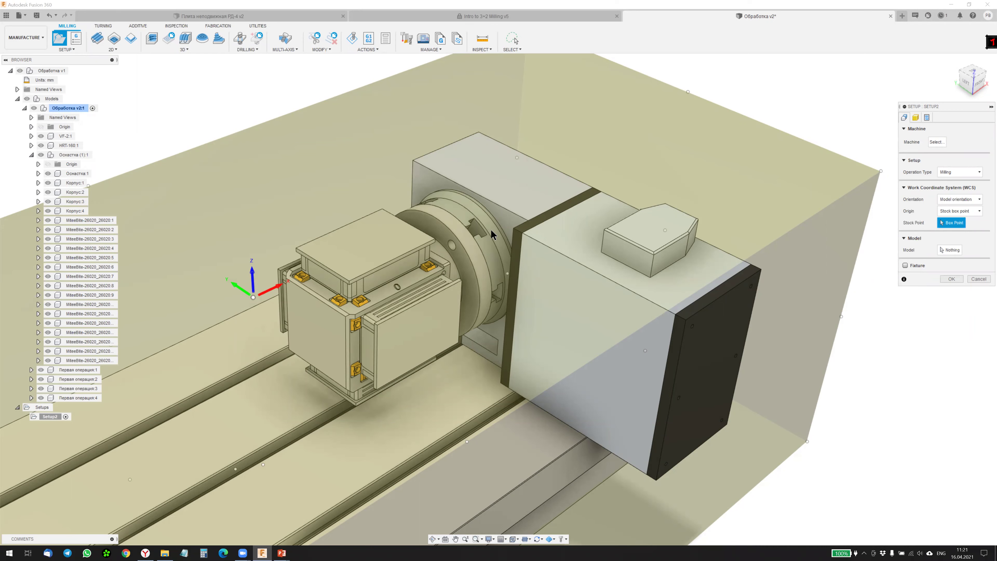
{"action": "scroll", "coordinate": [462, 225], "scroll_direction": "up", "scroll_amount": 2}
{"action": "scroll", "coordinate": [453, 183], "scroll_direction": "up", "scroll_amount": 2}
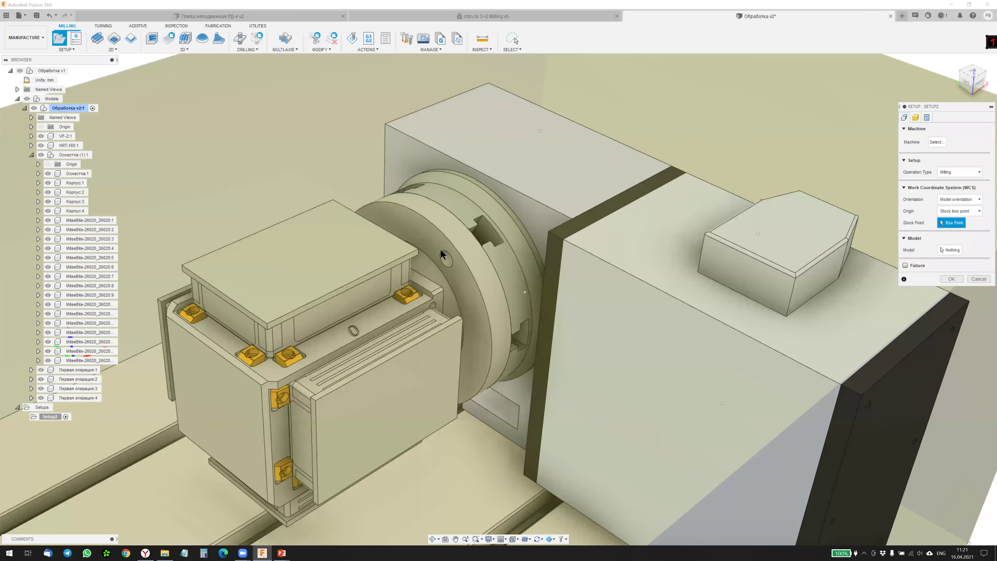
{"action": "scroll", "coordinate": [440, 248], "scroll_direction": "down", "scroll_amount": 2}
{"action": "scroll", "coordinate": [428, 247], "scroll_direction": "down", "scroll_amount": 3}
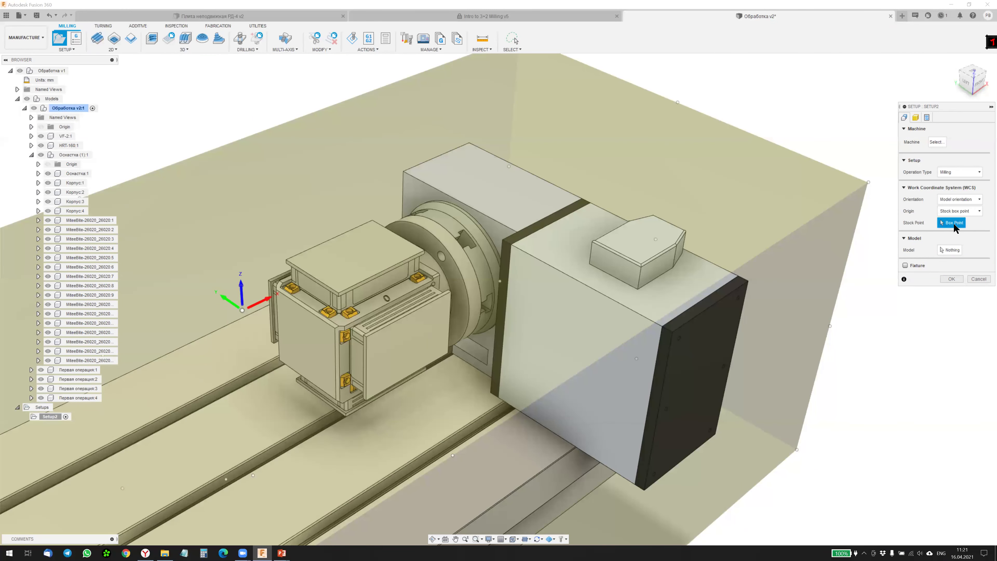
Step: Set Setup2's WCS origin to Selected point on the chuck's 80 mm circular edge
{"action": "left_click", "coordinate": [962, 211]}
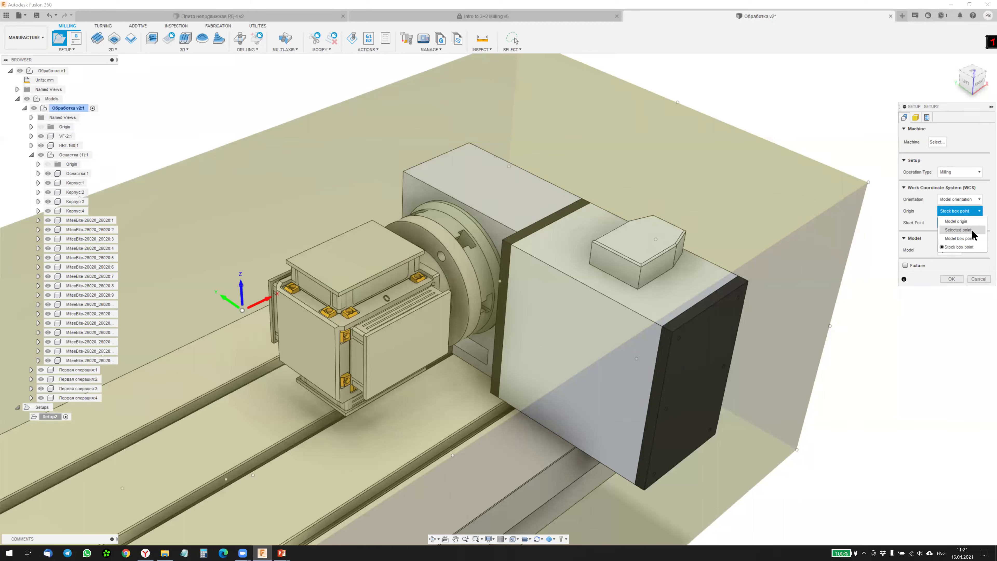
{"action": "left_click", "coordinate": [972, 230]}
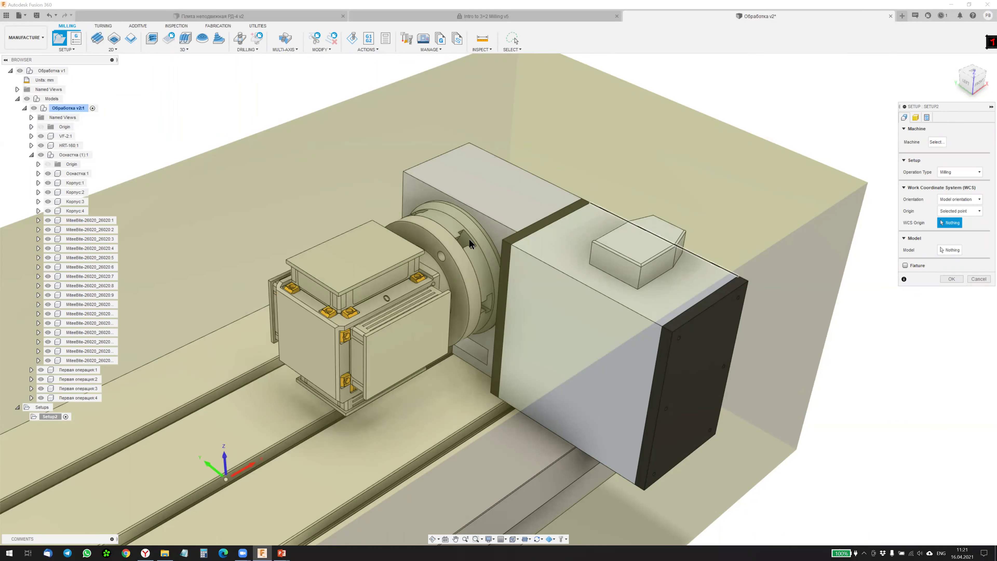
{"action": "scroll", "coordinate": [469, 239], "scroll_direction": "up", "scroll_amount": 2}
{"action": "scroll", "coordinate": [444, 239], "scroll_direction": "up", "scroll_amount": 2}
{"action": "left_click", "coordinate": [429, 231]}
{"action": "scroll", "coordinate": [506, 195], "scroll_direction": "down", "scroll_amount": 3}
{"action": "scroll", "coordinate": [509, 216], "scroll_direction": "down", "scroll_amount": 3}
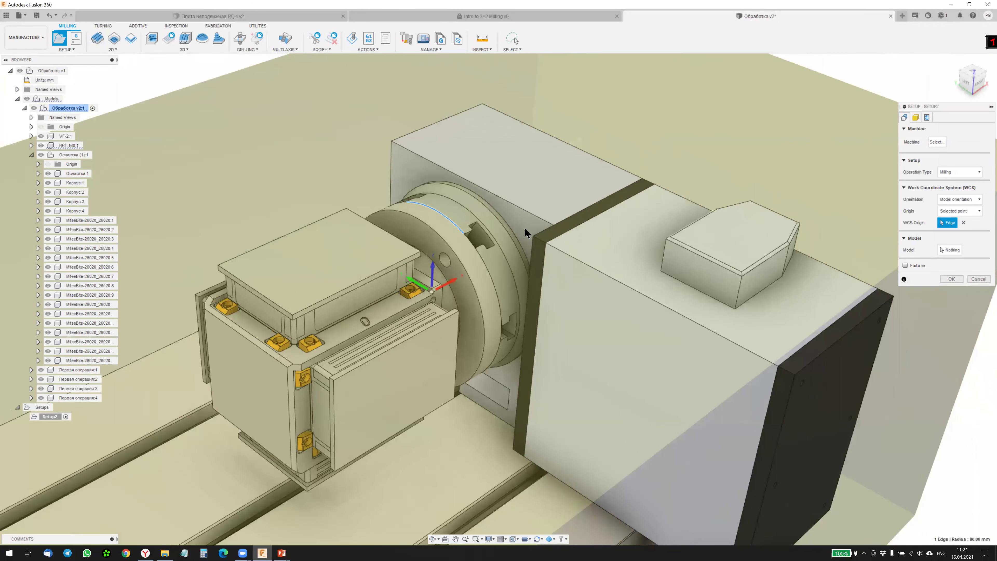
{"action": "scroll", "coordinate": [524, 228], "scroll_direction": "up", "scroll_amount": 4}
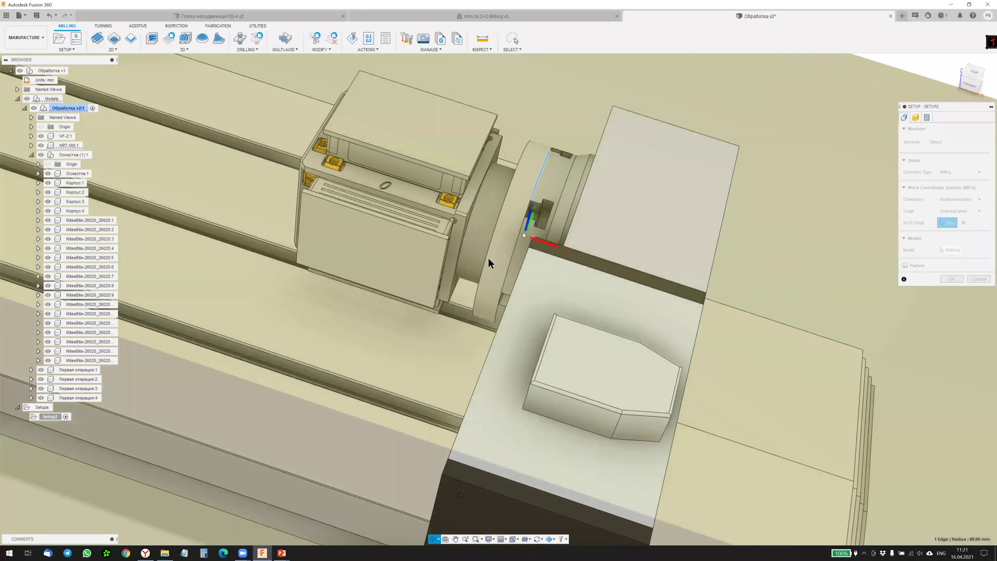
Step: Check the new origin from a top view, then return to an oblique view
{"action": "middle_click_drag", "start_coordinate": [524, 228], "coordinate": [967, 88], "text": "shift"}
{"action": "left_click", "coordinate": [966, 88]}
{"action": "scroll", "coordinate": [550, 158], "scroll_direction": "up", "scroll_amount": 3}
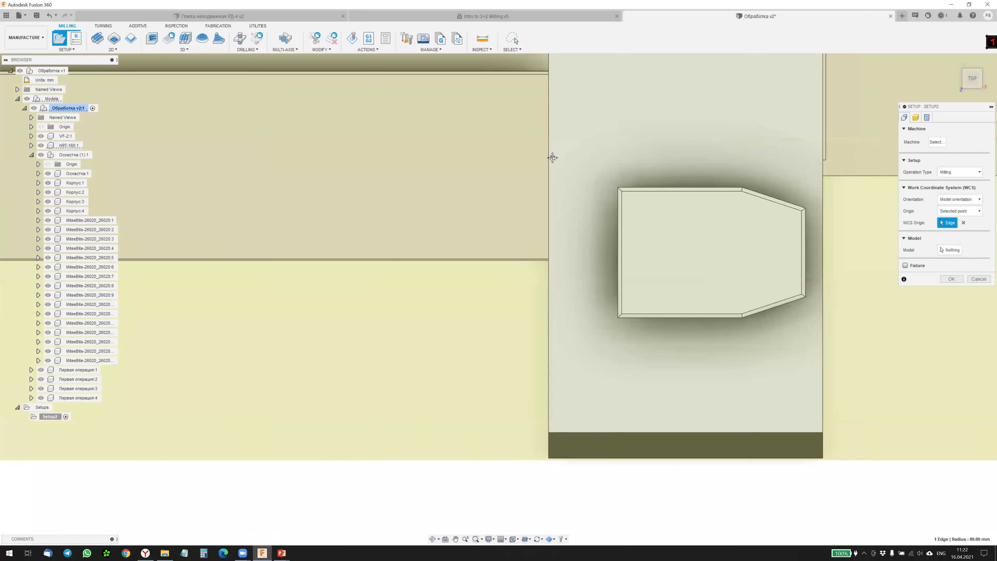
{"action": "scroll", "coordinate": [528, 154], "scroll_direction": "down", "scroll_amount": 2}
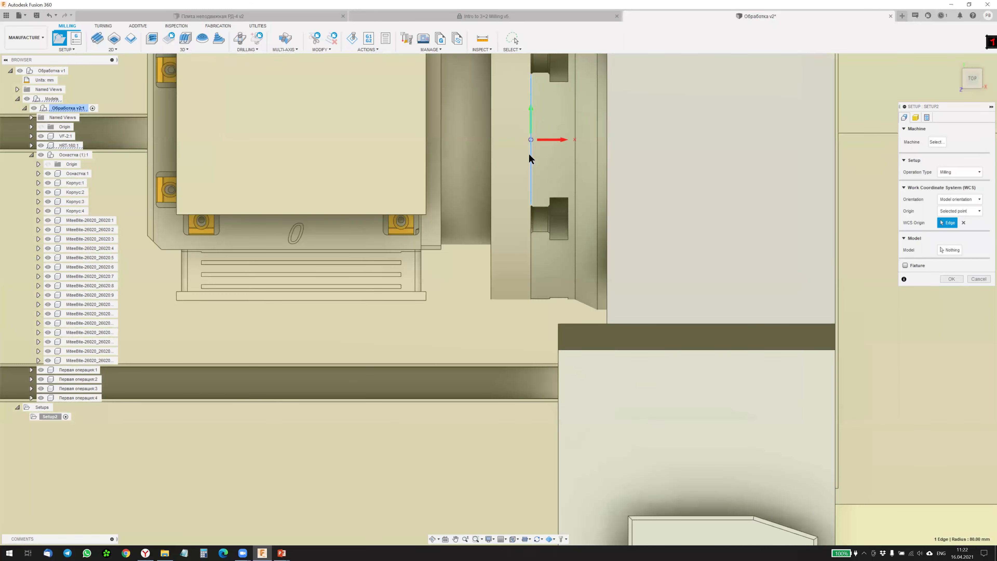
{"action": "scroll", "coordinate": [530, 156], "scroll_direction": "down", "scroll_amount": 2}
{"action": "scroll", "coordinate": [573, 263], "scroll_direction": "down", "scroll_amount": 2}
{"action": "mouse_move", "coordinate": [612, 288]}
{"action": "middle_mouse_down", "text": "shift"}
{"action": "mouse_move", "coordinate": [634, 241]}
{"action": "mouse_move", "coordinate": [646, 267]}
{"action": "mouse_move", "coordinate": [625, 265]}
{"action": "mouse_move", "coordinate": [564, 190]}
{"action": "mouse_move", "coordinate": [523, 249]}
{"action": "mouse_move", "coordinate": [412, 230]}
{"action": "mouse_move", "coordinate": [420, 226]}
{"action": "middle_mouse_up", "text": "shift"}
{"action": "scroll", "coordinate": [413, 230], "scroll_direction": "up", "scroll_amount": 2}
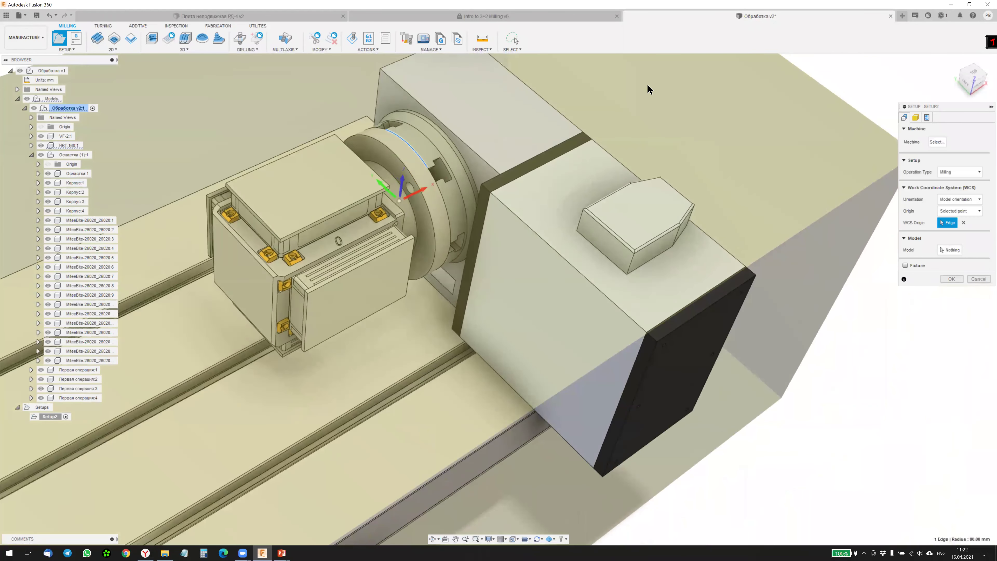
{"action": "scroll", "coordinate": [658, 103], "scroll_direction": "down", "scroll_amount": 2}
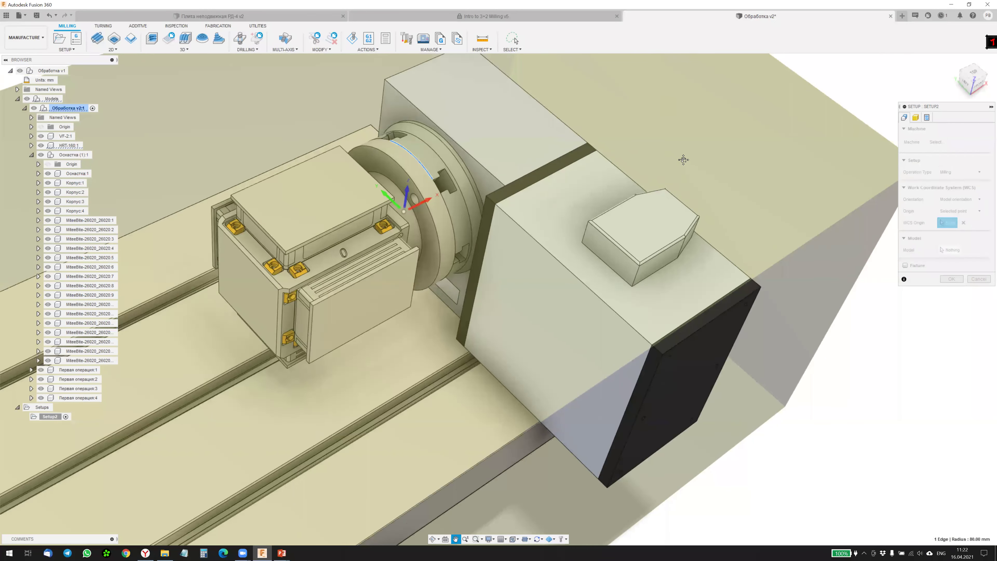
{"action": "scroll", "coordinate": [683, 161], "scroll_direction": "down", "scroll_amount": 1}
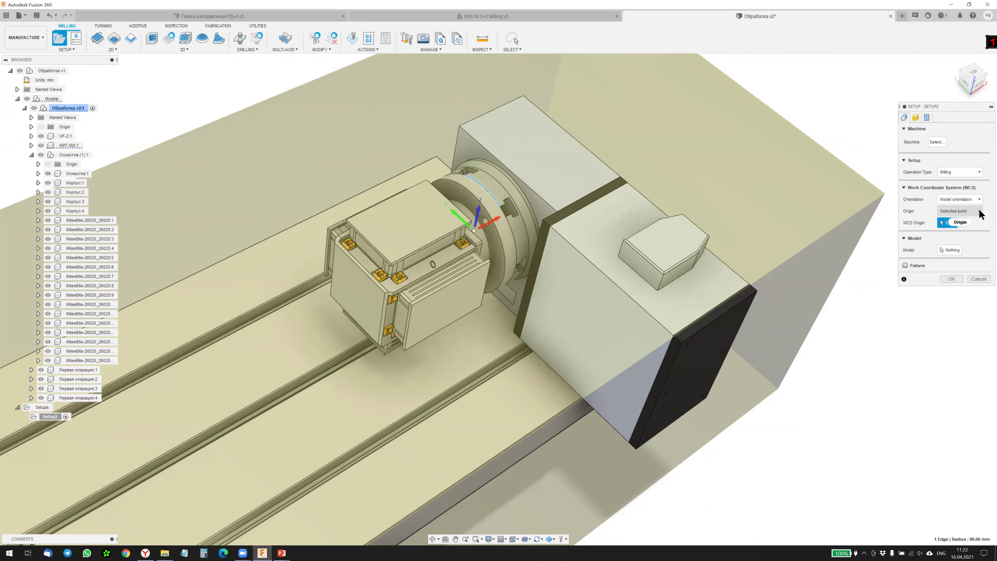
Step: Orient the WCS by selected X and Y fixture edges, toggling Flip Y Axis on and off
{"action": "left_click", "coordinate": [980, 200]}
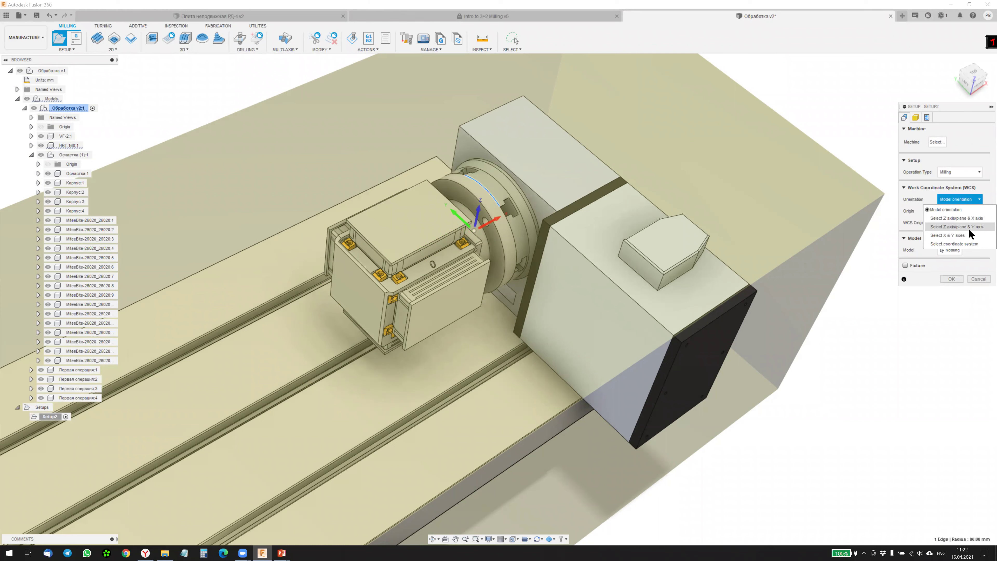
{"action": "left_click", "coordinate": [956, 235]}
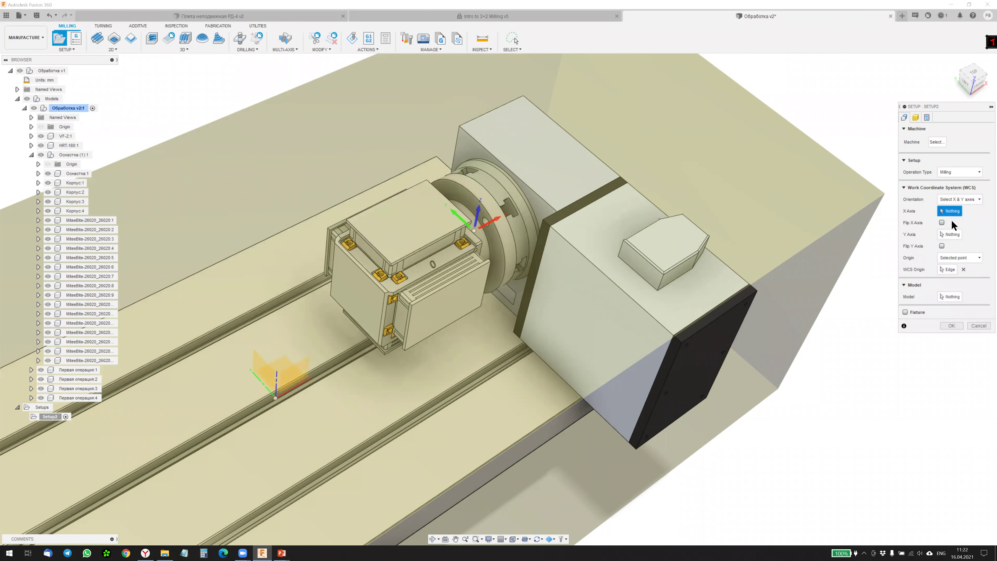
{"action": "left_click", "coordinate": [362, 234]}
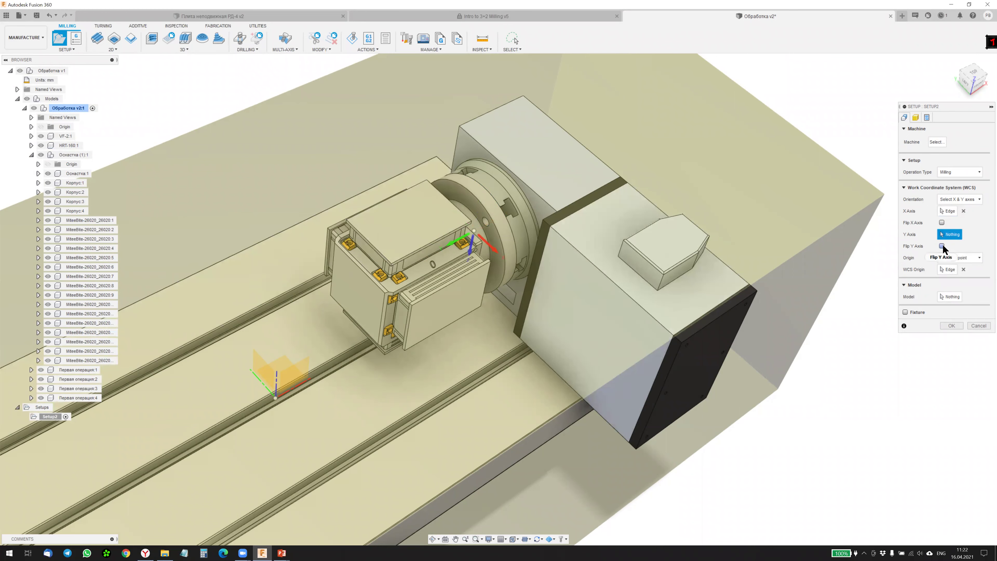
{"action": "left_click", "coordinate": [390, 261]}
{"action": "left_click", "coordinate": [942, 246]}
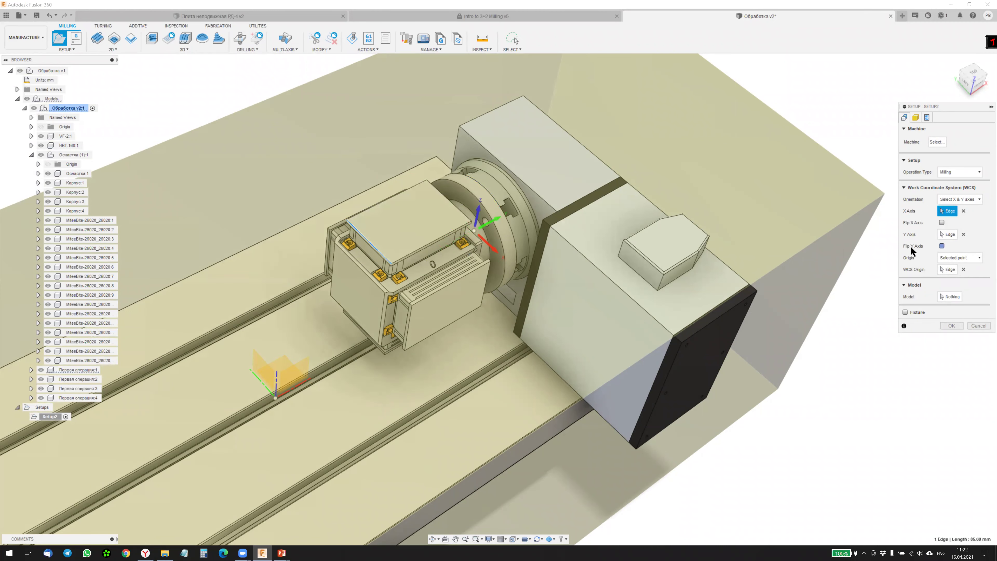
{"action": "left_click", "coordinate": [942, 246]}
Step: Clear the X-axis edge and switch WCS orientation to Model orientation
{"action": "left_click", "coordinate": [964, 210]}
{"action": "left_click", "coordinate": [956, 199]}
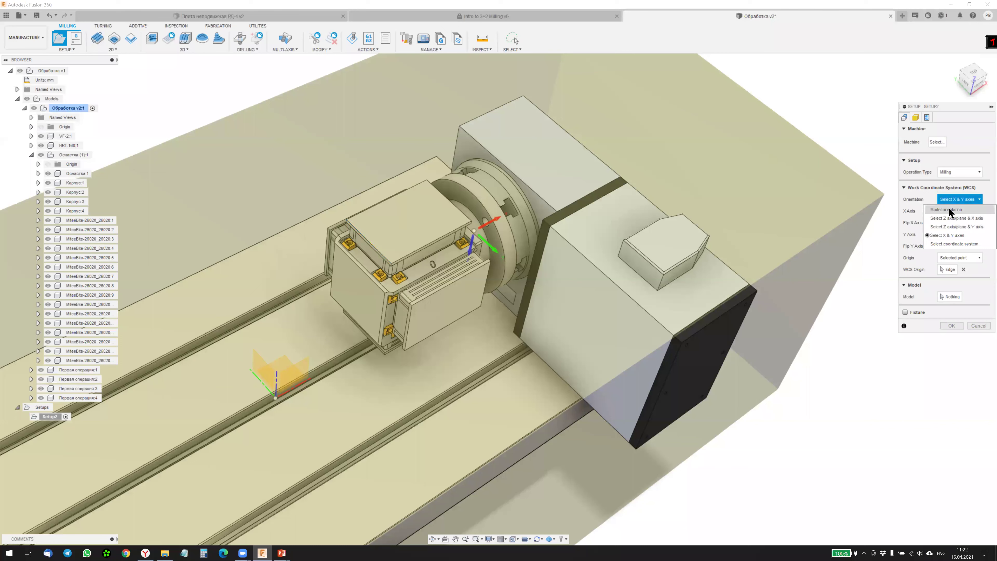
{"action": "left_click", "coordinate": [946, 209]}
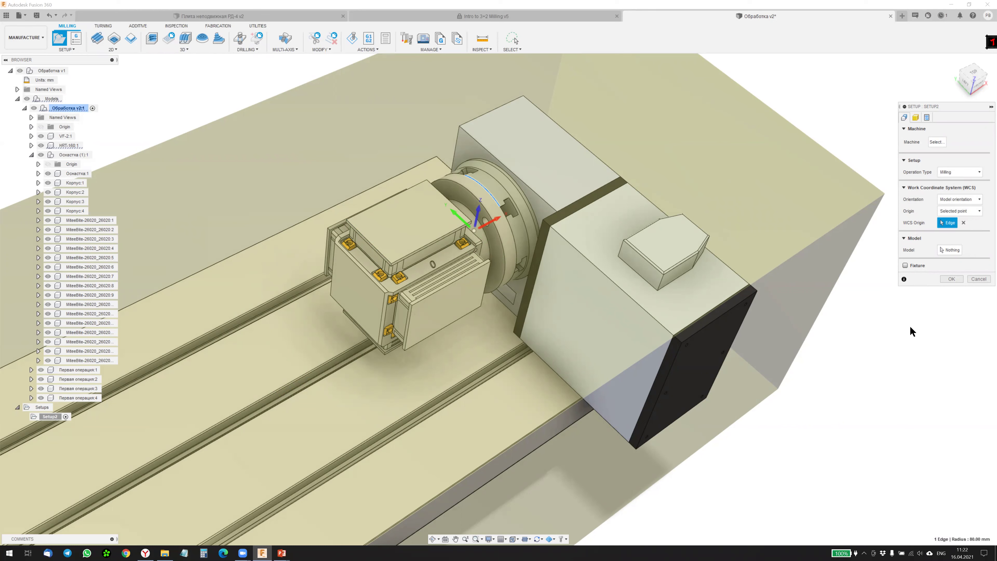
Step: Activate model selection and hide the Первая операция 1–4 bodies in the browser
{"action": "left_click", "coordinate": [943, 252]}
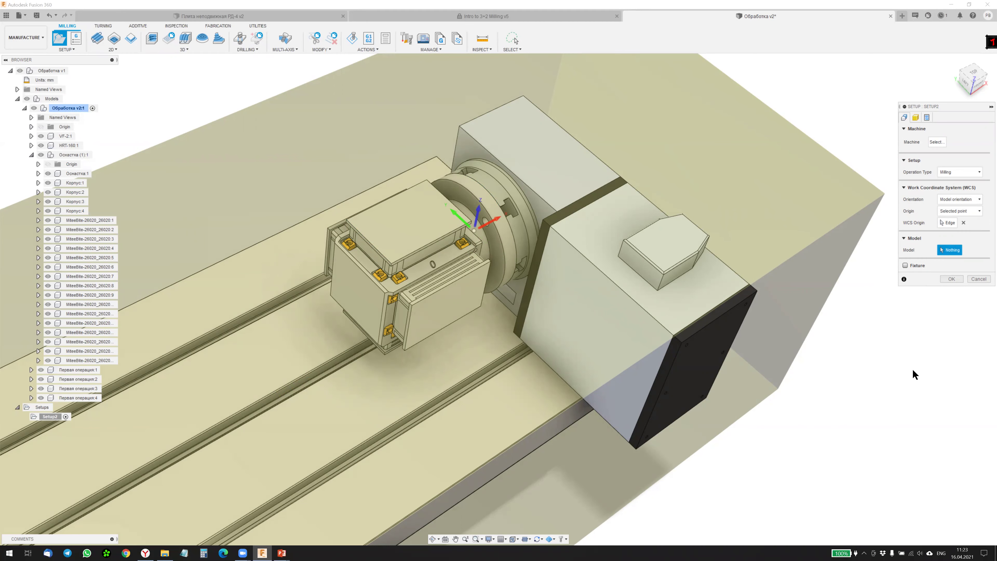
{"action": "mouse_move", "coordinate": [913, 372]}
{"action": "middle_mouse_down", "text": "shift"}
{"action": "mouse_move", "coordinate": [912, 387]}
{"action": "mouse_move", "coordinate": [459, 348]}
{"action": "middle_mouse_up", "text": "shift"}
{"action": "left_click", "coordinate": [41, 369]}
{"action": "left_click", "coordinate": [40, 388]}
{"action": "left_click", "coordinate": [41, 398]}
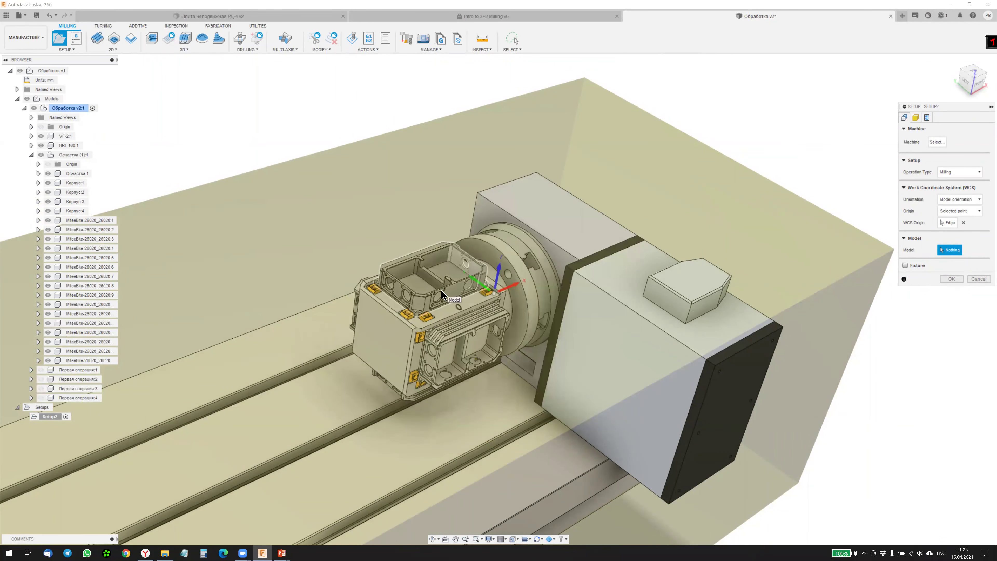
Step: Select the upper, lower and remaining housing bodies as Setup2's model
{"action": "left_click", "coordinate": [441, 295]}
{"action": "left_click", "coordinate": [391, 385]}
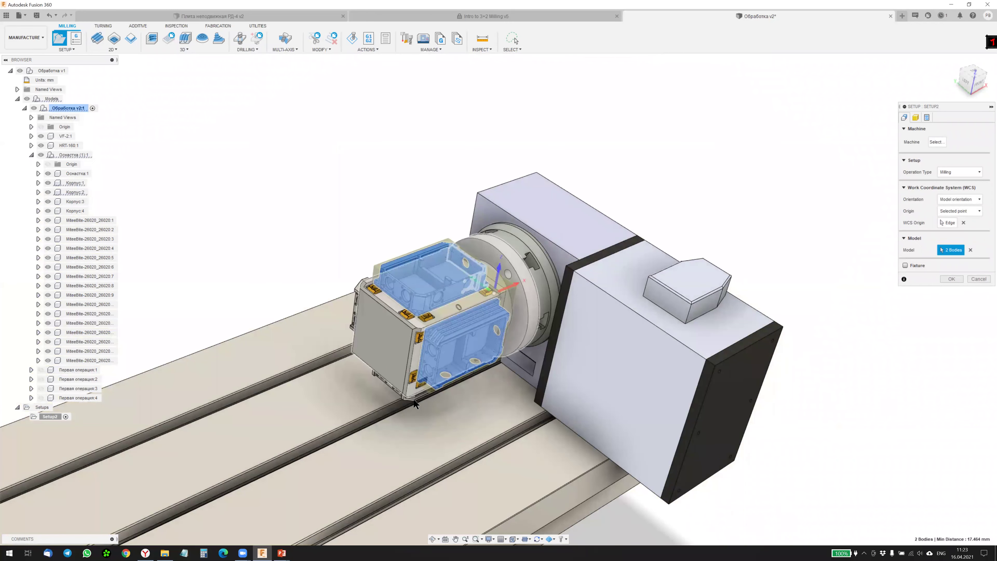
{"action": "scroll", "coordinate": [415, 402], "scroll_direction": "up", "scroll_amount": 3}
{"action": "scroll", "coordinate": [496, 268], "scroll_direction": "up", "scroll_amount": 2}
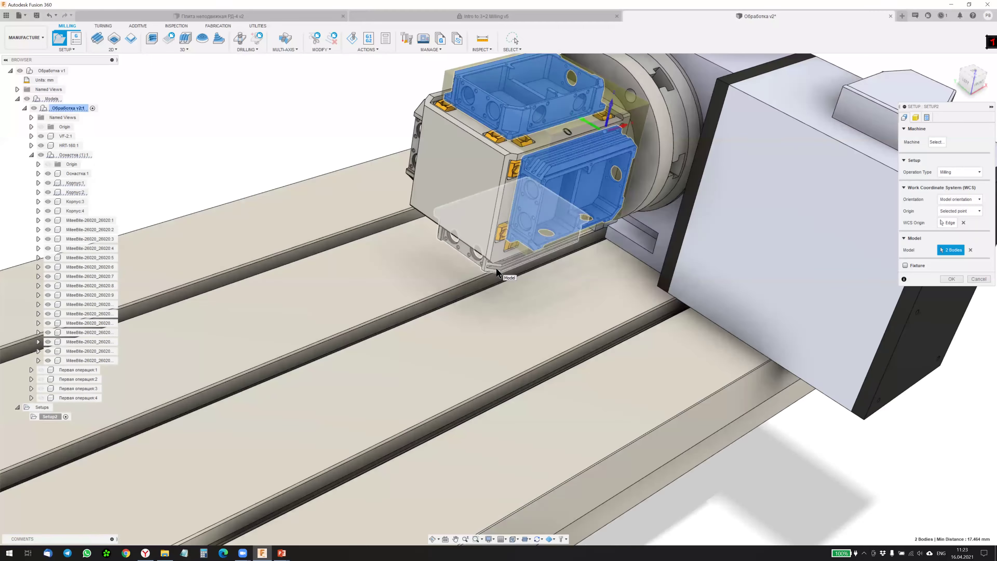
{"action": "left_click", "coordinate": [497, 269]}
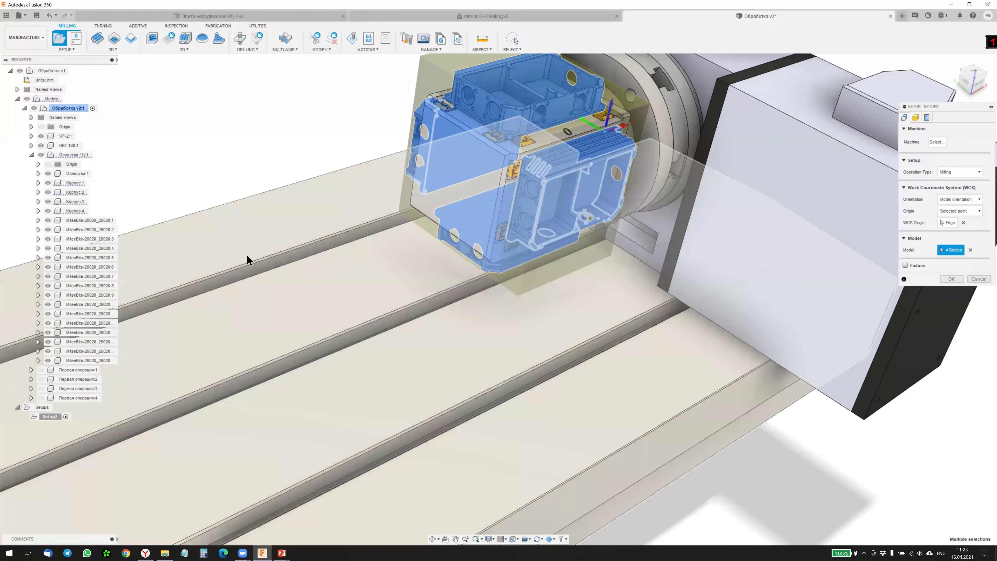
{"action": "mouse_move", "coordinate": [373, 232]}
{"action": "middle_mouse_down"}
{"action": "mouse_move", "coordinate": [344, 309]}
{"action": "mouse_move", "coordinate": [300, 325]}
{"action": "middle_mouse_up"}
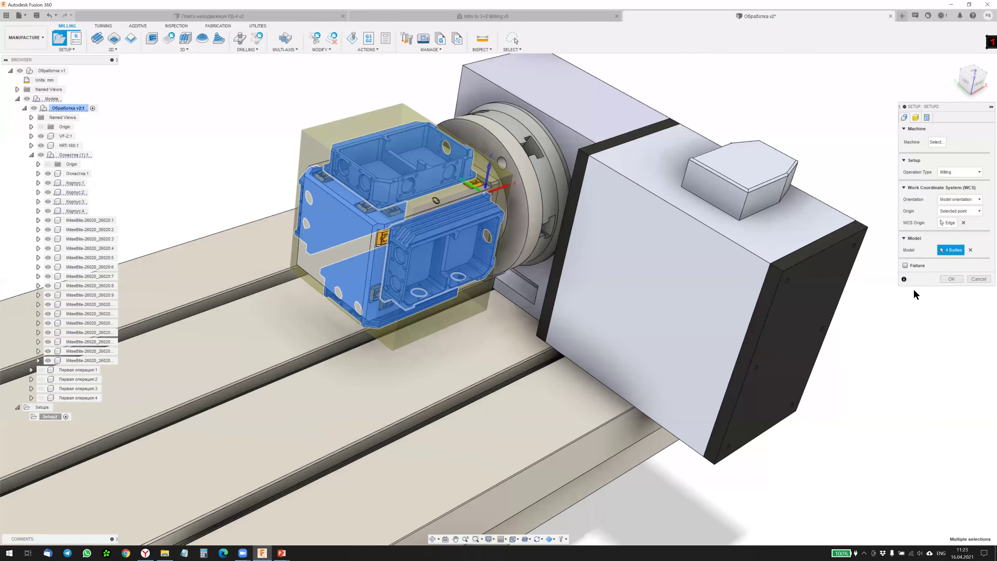
Step: Enable Fixture and add the clamps, rotary faceplate and head, front box and machine table
{"action": "left_click", "coordinate": [906, 266]}
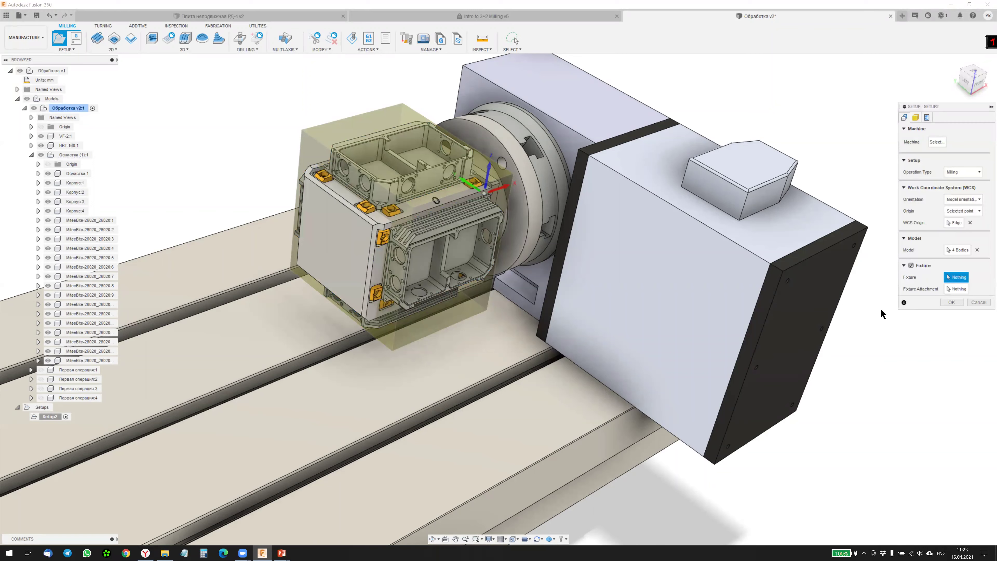
{"action": "scroll", "coordinate": [899, 346], "scroll_direction": "down", "scroll_amount": 2}
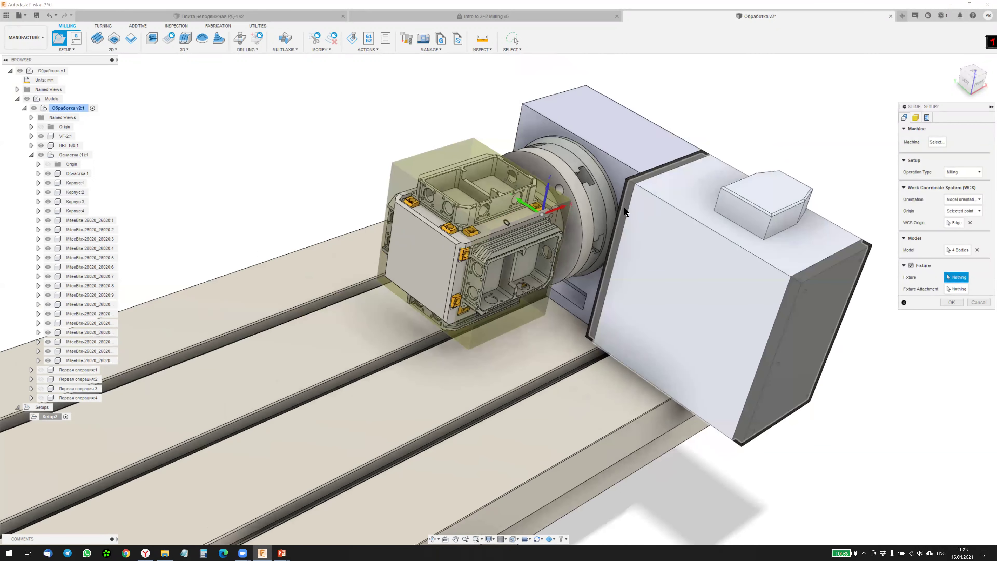
{"action": "left_click", "coordinate": [432, 246]}
{"action": "left_click", "coordinate": [449, 230]}
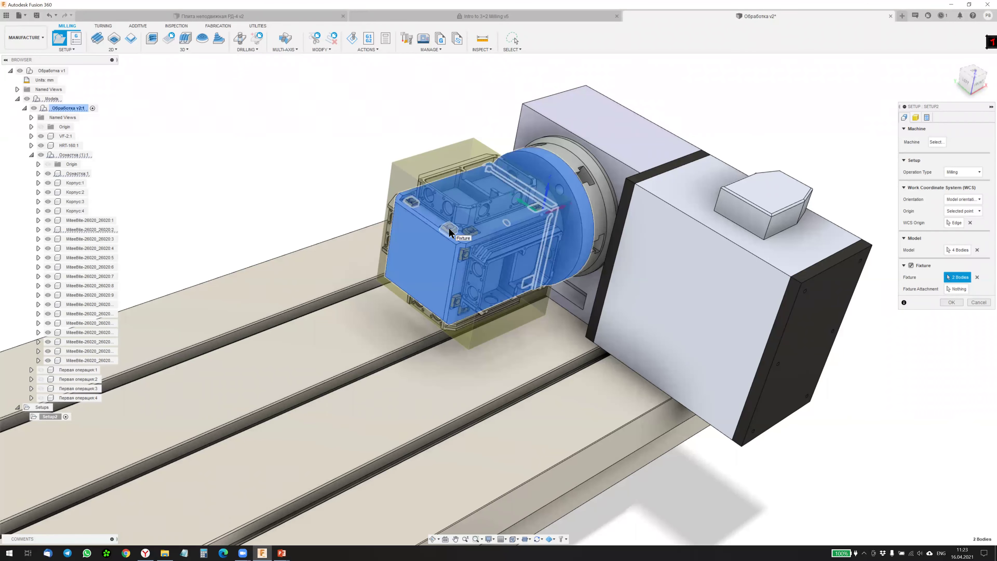
{"action": "left_click", "coordinate": [471, 231]}
{"action": "left_click", "coordinate": [537, 206]}
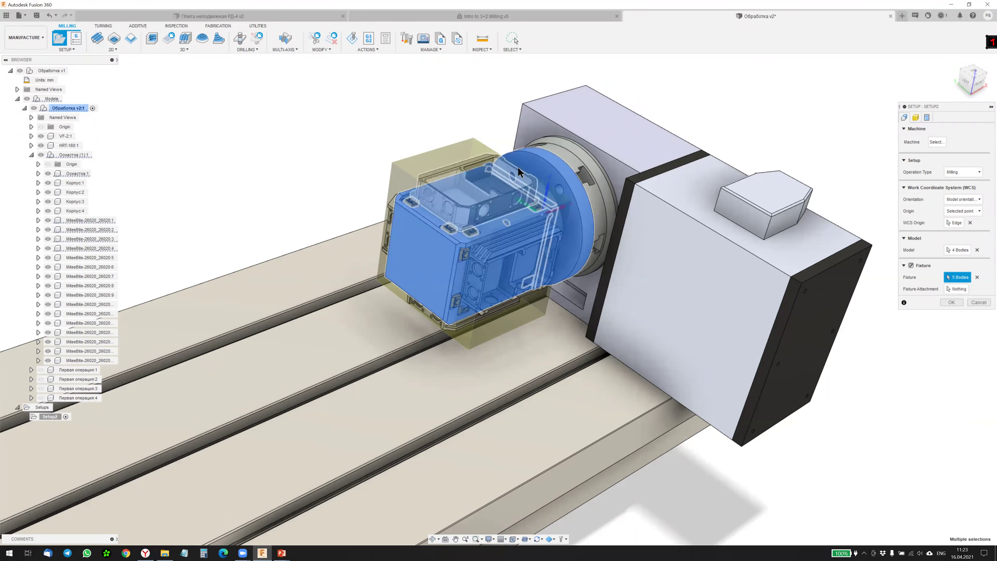
{"action": "left_click", "coordinate": [608, 131]}
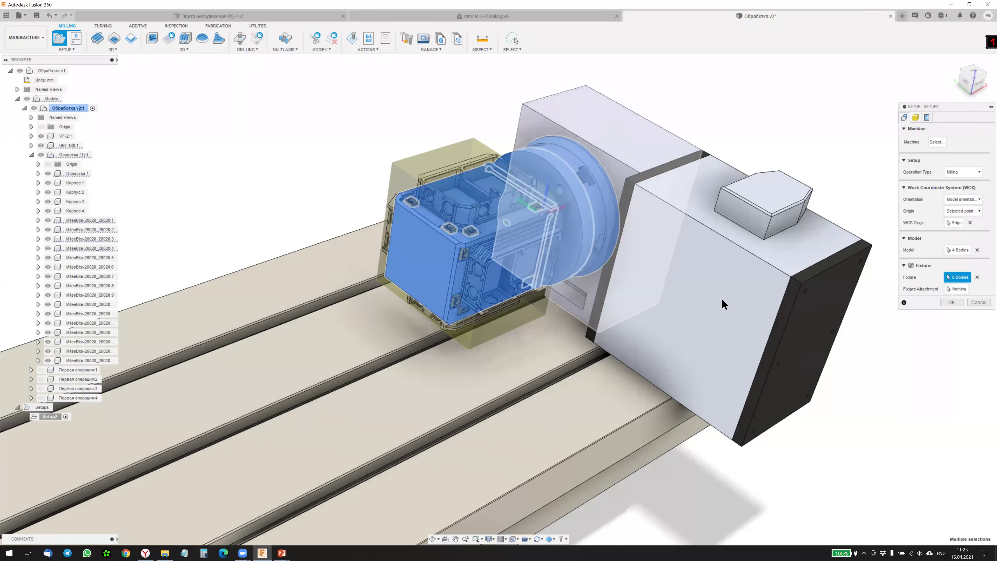
{"action": "left_click", "coordinate": [724, 304]}
{"action": "left_click", "coordinate": [661, 255]}
{"action": "left_click", "coordinate": [647, 185]}
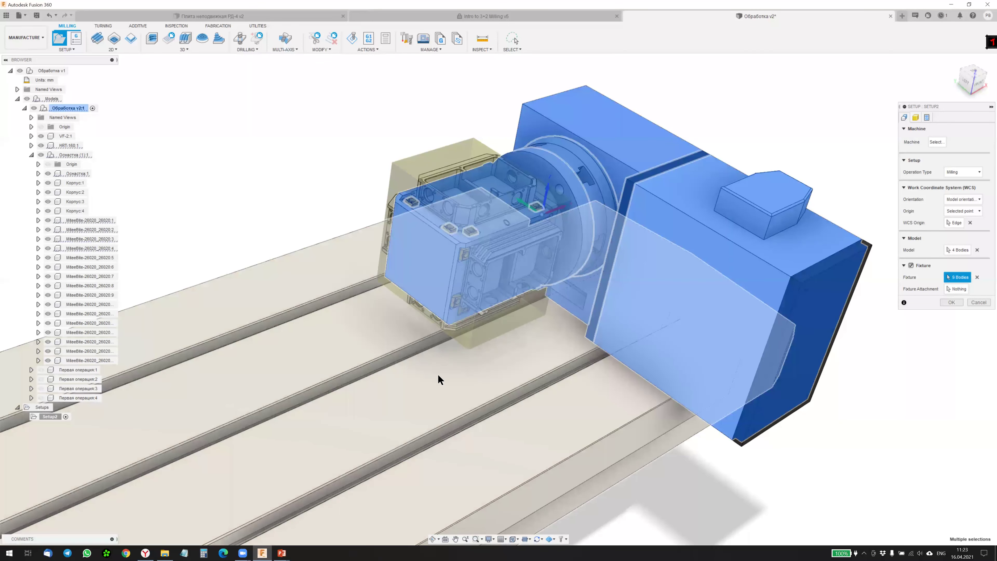
{"action": "left_click", "coordinate": [382, 251]}
Step: Add side and underside clamps and a plate, removing the front housing from the fixtures
{"action": "scroll", "coordinate": [432, 275], "scroll_direction": "up", "scroll_amount": 3}
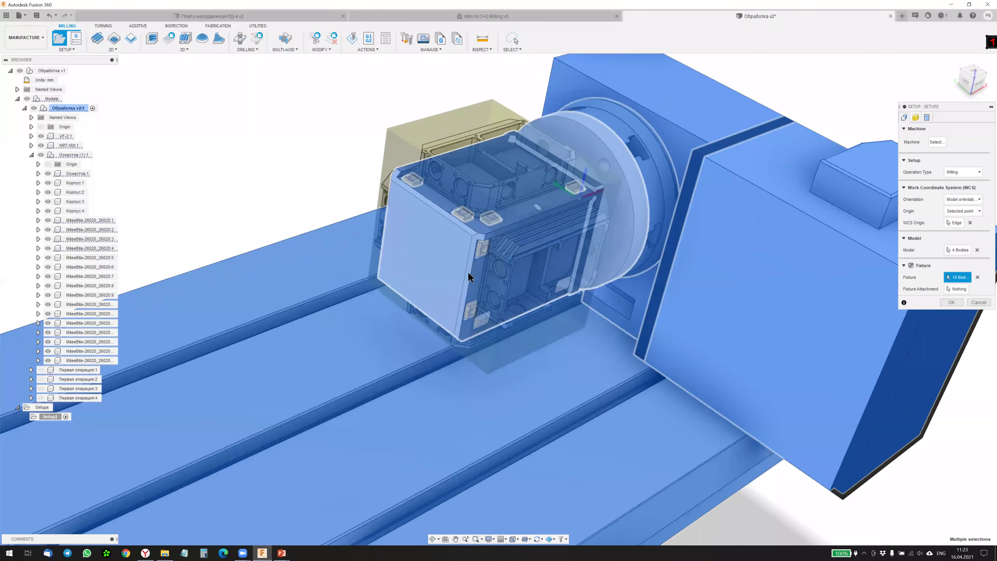
{"action": "left_click", "coordinate": [484, 250]}
{"action": "left_click", "coordinate": [479, 321]}
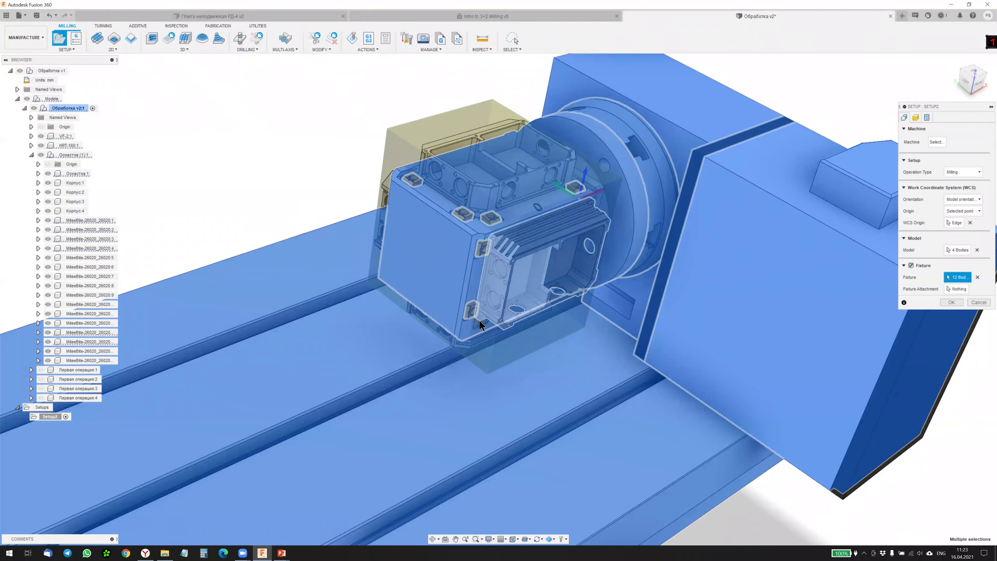
{"action": "left_click", "coordinate": [496, 281]}
{"action": "left_click", "coordinate": [480, 324]}
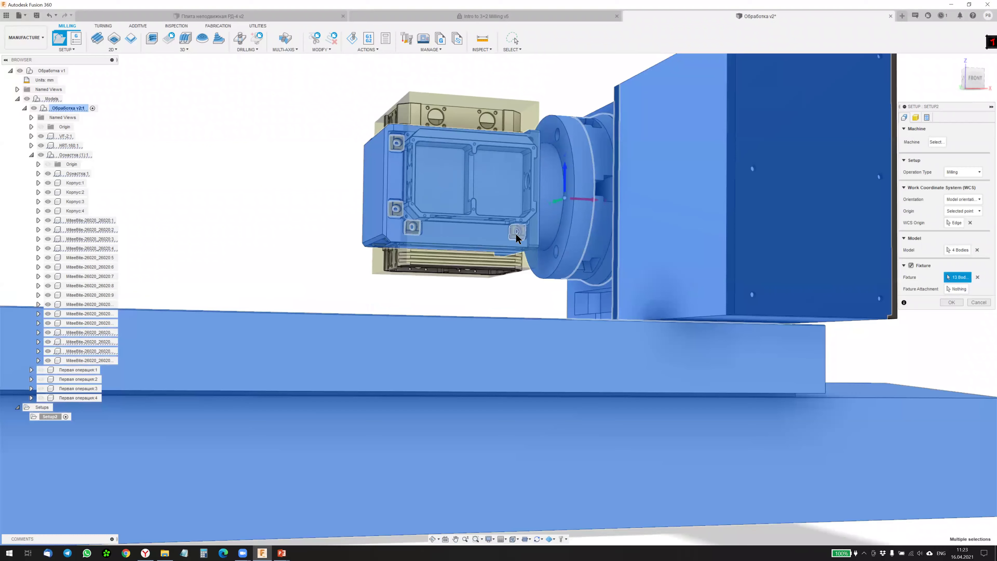
{"action": "left_click", "coordinate": [517, 236]}
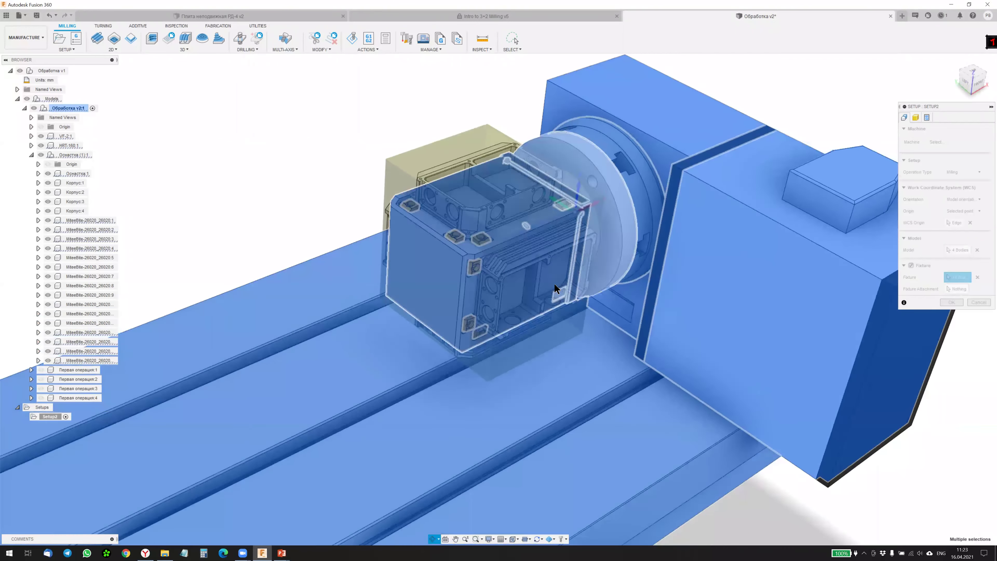
{"action": "mouse_move", "coordinate": [494, 278]}
{"action": "middle_mouse_down", "text": "shift"}
{"action": "mouse_move", "coordinate": [560, 290]}
{"action": "mouse_move", "coordinate": [470, 262]}
{"action": "middle_mouse_up", "text": "shift"}
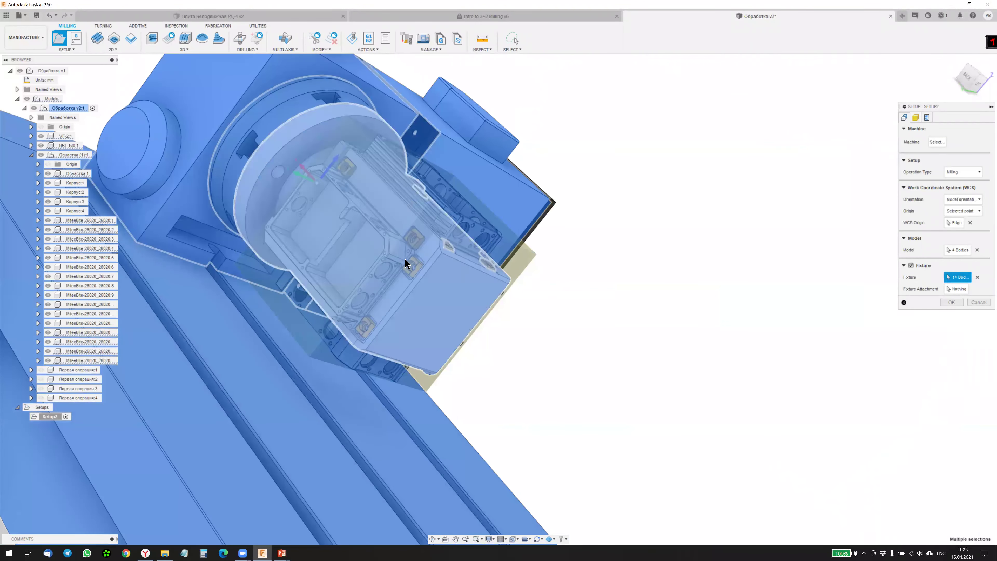
{"action": "left_click", "coordinate": [415, 269]}
{"action": "left_click", "coordinate": [370, 331]}
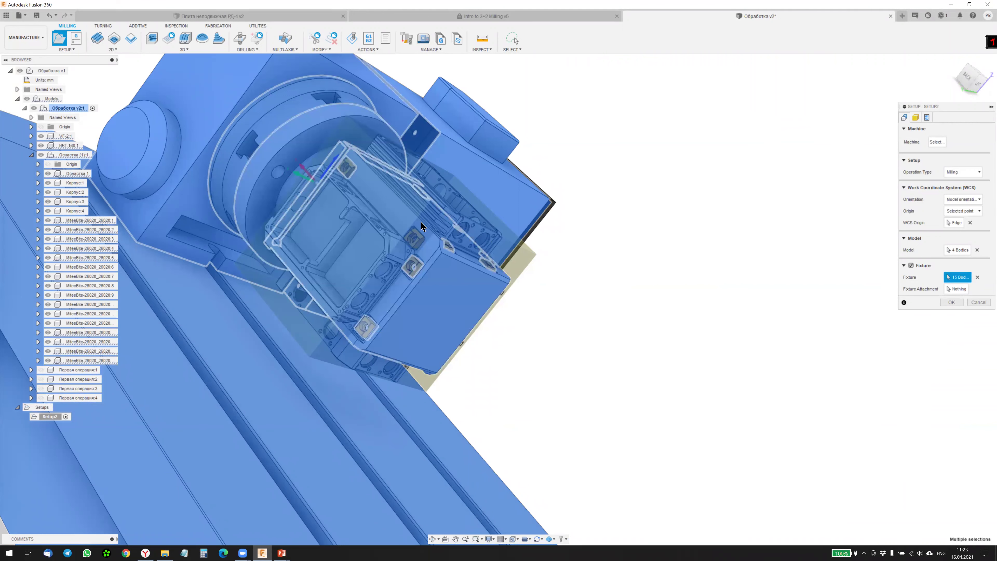
{"action": "left_click", "coordinate": [417, 239]}
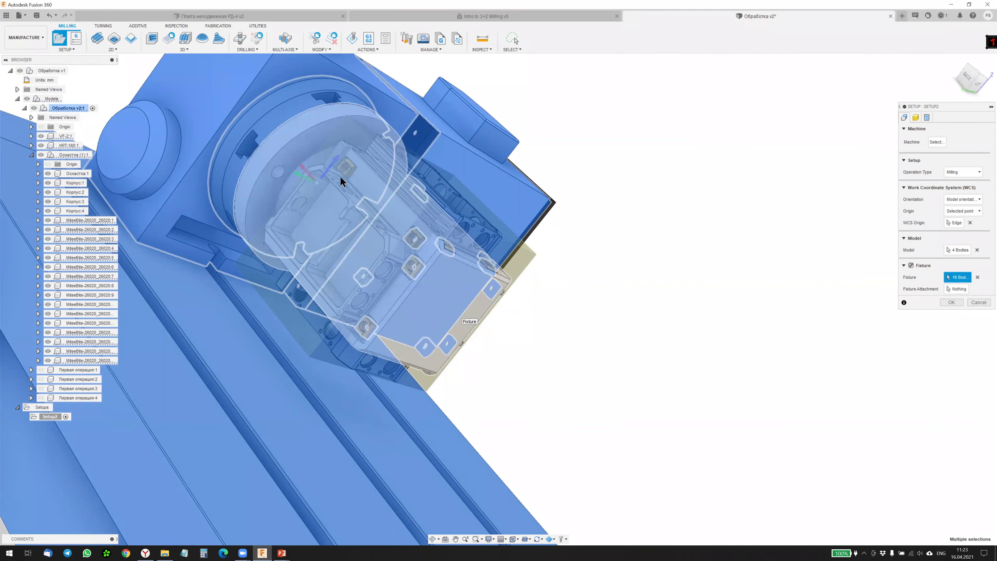
Step: Add the remaining small clamp, long plate, clamp and large plate, totalling 22 fixture bodies
{"action": "mouse_move", "coordinate": [345, 186]}
{"action": "middle_mouse_down", "text": "shift"}
{"action": "mouse_move", "coordinate": [365, 254]}
{"action": "mouse_move", "coordinate": [341, 253]}
{"action": "mouse_move", "coordinate": [288, 290]}
{"action": "middle_mouse_up", "text": "shift"}
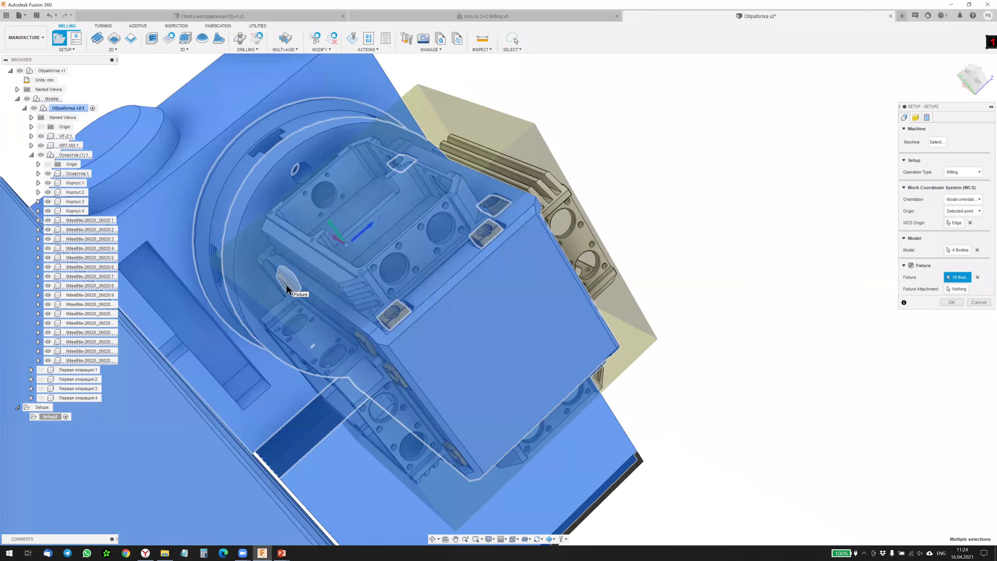
{"action": "left_click", "coordinate": [369, 345]}
{"action": "scroll", "coordinate": [369, 346], "scroll_direction": "up", "scroll_amount": 1}
{"action": "left_click", "coordinate": [394, 389]}
{"action": "left_click", "coordinate": [407, 401]}
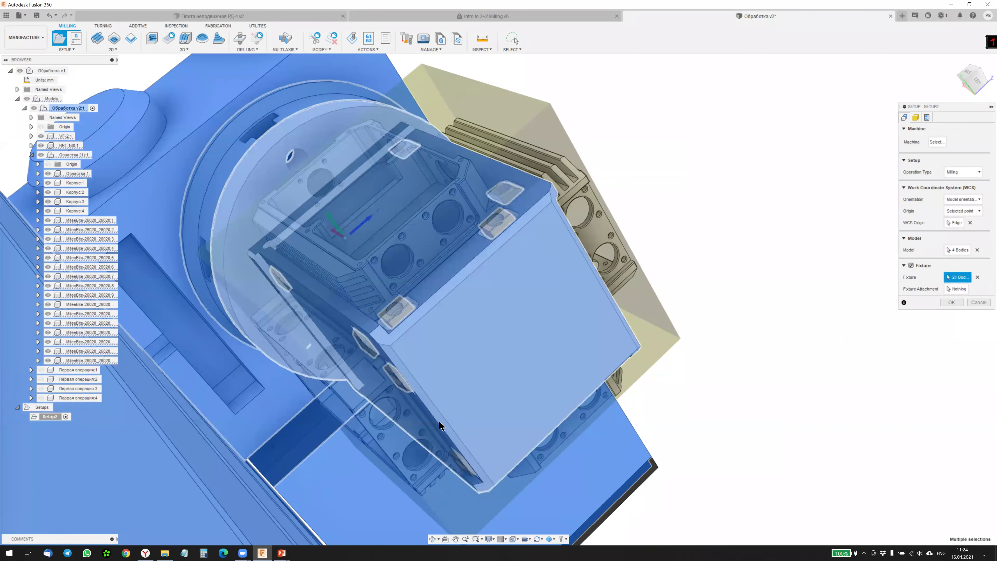
{"action": "left_click", "coordinate": [513, 335]}
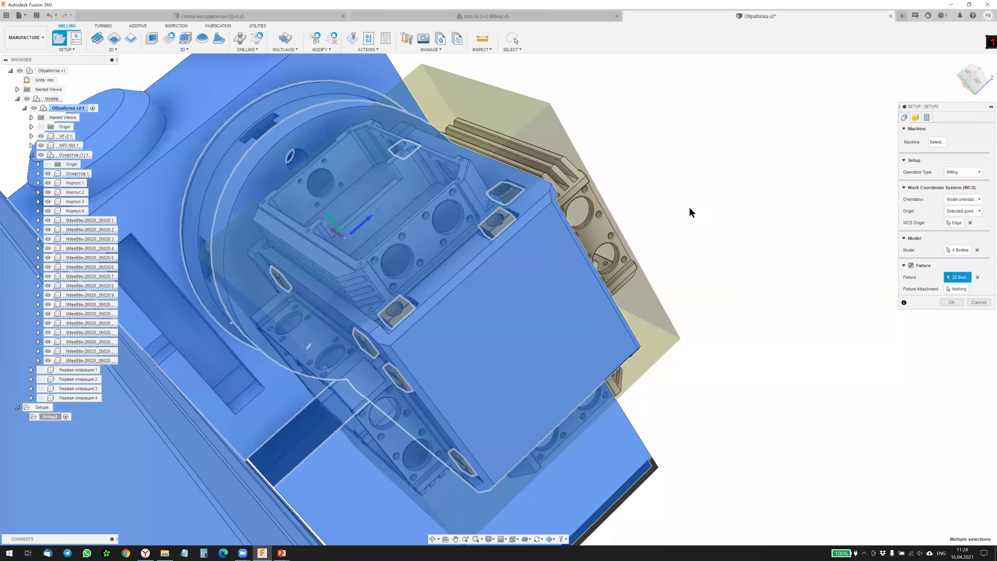
Step: Orbit to verify the fixtures, show the Первая операция bodies again and view stock settings
{"action": "scroll", "coordinate": [692, 213], "scroll_direction": "down", "scroll_amount": 1}
{"action": "middle_click_drag", "start_coordinate": [856, 294], "coordinate": [809, 286], "text": "shift"}
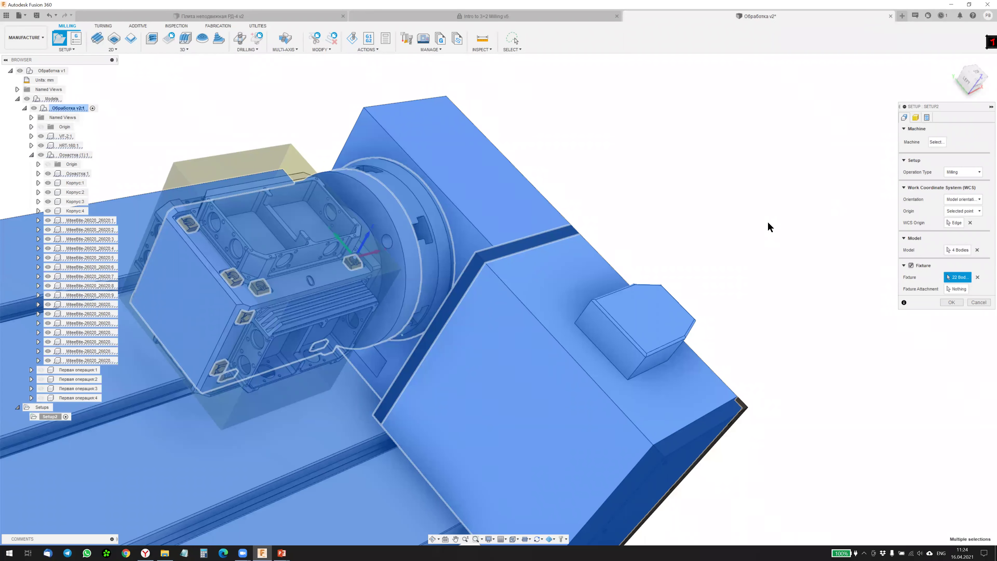
{"action": "scroll", "coordinate": [758, 227], "scroll_direction": "down", "scroll_amount": 1}
{"action": "mouse_move", "coordinate": [758, 230]}
{"action": "middle_mouse_down", "text": "shift"}
{"action": "mouse_move", "coordinate": [719, 191]}
{"action": "mouse_move", "coordinate": [772, 205]}
{"action": "mouse_move", "coordinate": [757, 204]}
{"action": "mouse_move", "coordinate": [775, 221]}
{"action": "middle_mouse_up", "text": "shift"}
{"action": "mouse_move", "coordinate": [692, 180]}
{"action": "middle_mouse_down", "text": "shift"}
{"action": "mouse_move", "coordinate": [735, 91]}
{"action": "mouse_move", "coordinate": [702, 140]}
{"action": "mouse_move", "coordinate": [751, 92]}
{"action": "middle_mouse_up", "text": "shift"}
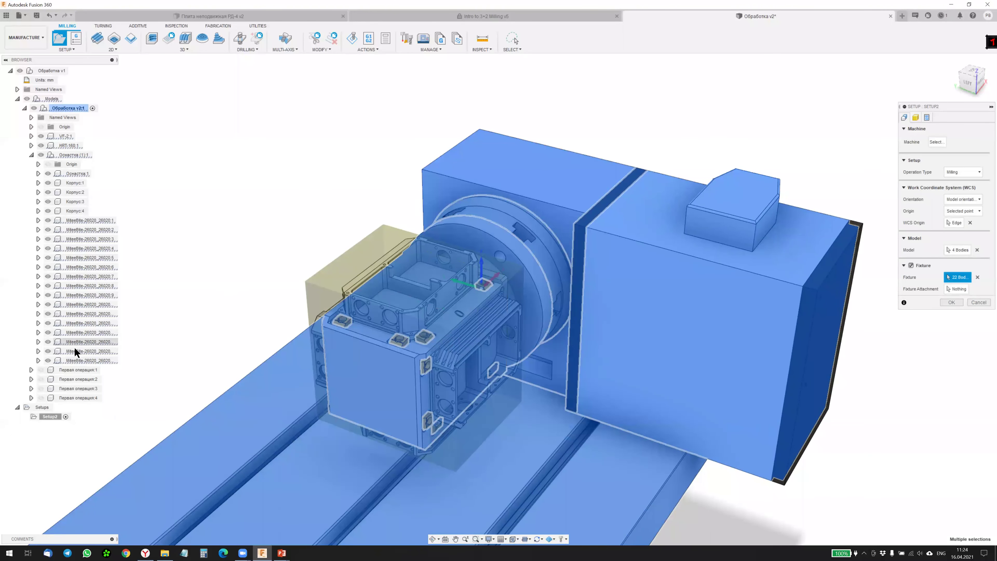
{"action": "left_click", "coordinate": [40, 370]}
{"action": "left_click", "coordinate": [41, 388]}
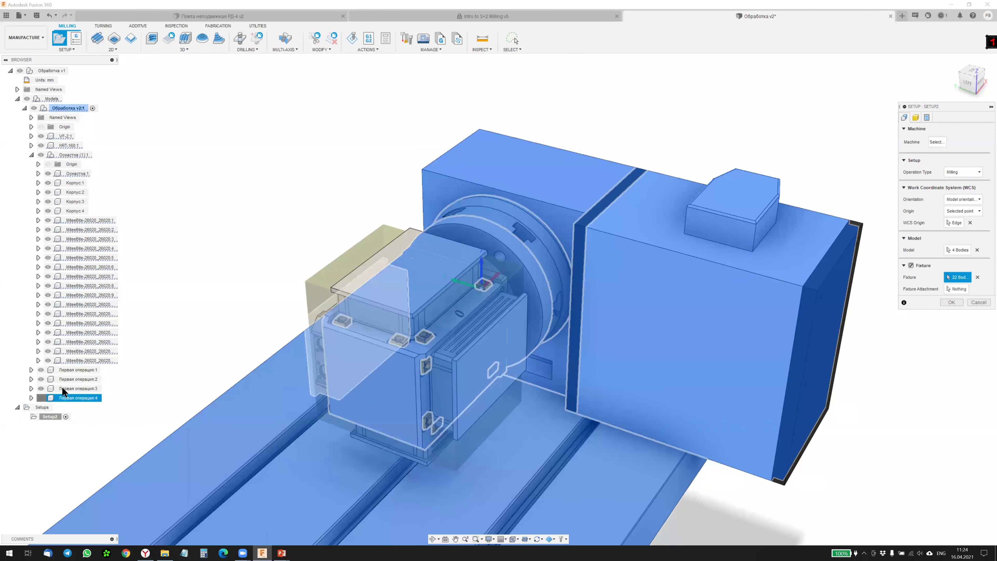
{"action": "left_click", "coordinate": [915, 118]}
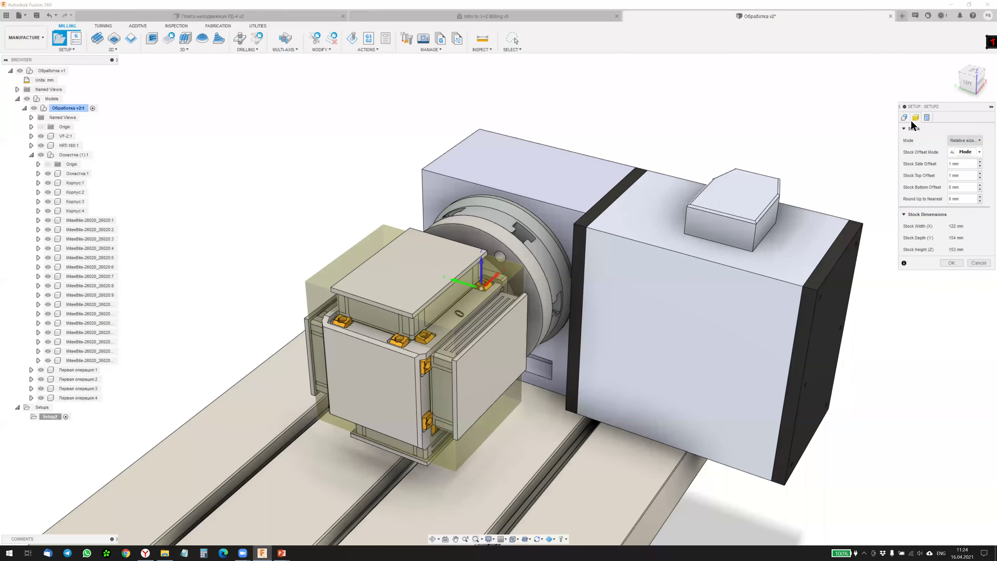
Step: Set stock to From solid using the four Первая операция blocks and accept Setup2
{"action": "left_click", "coordinate": [978, 142]}
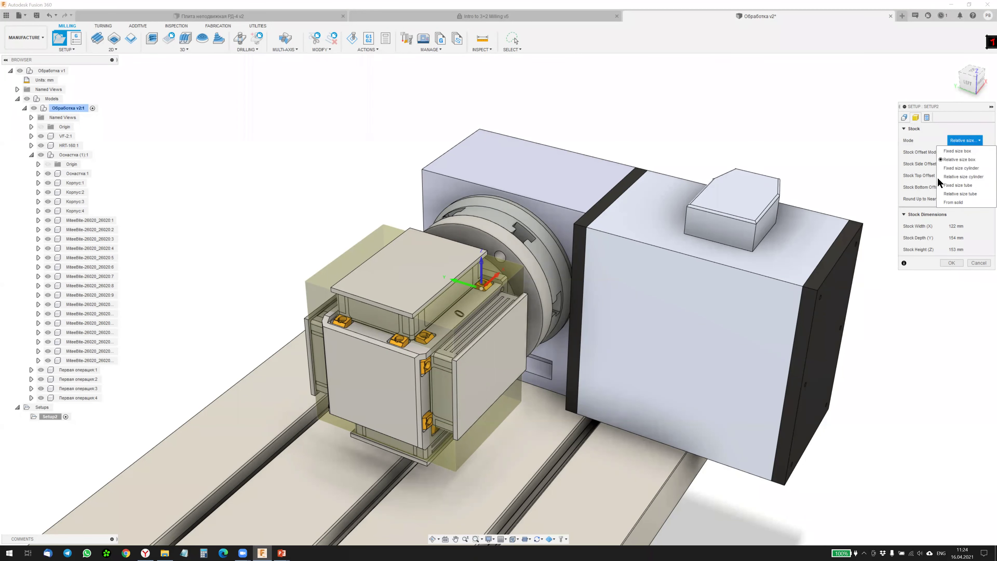
{"action": "left_click", "coordinate": [956, 202]}
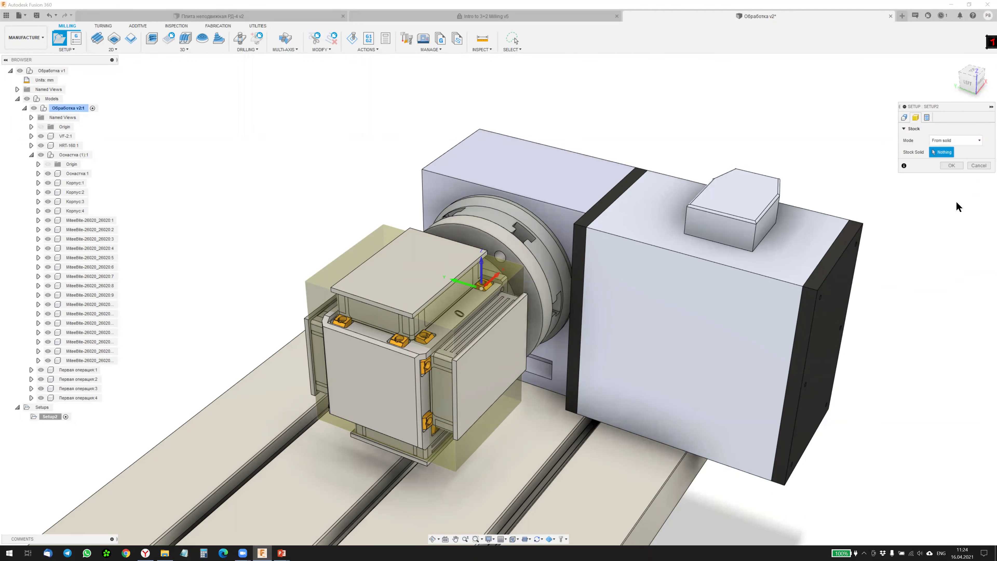
{"action": "left_click", "coordinate": [412, 278]}
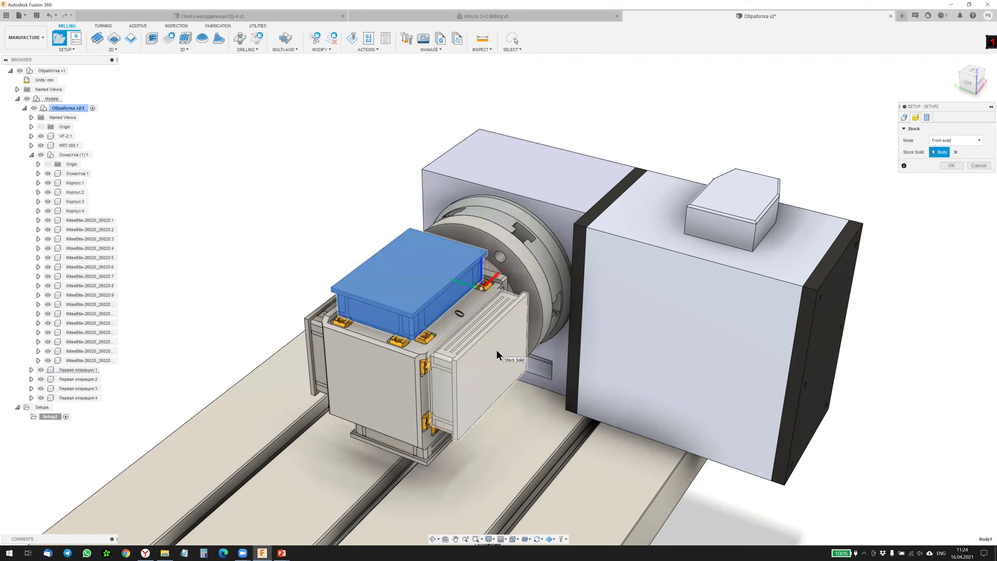
{"action": "left_click", "coordinate": [496, 358]}
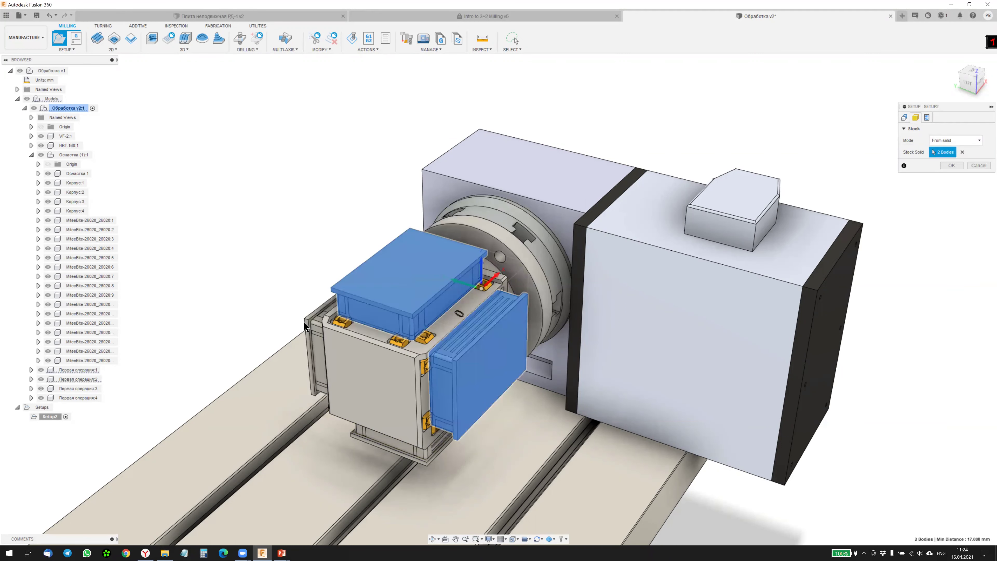
{"action": "left_click", "coordinate": [304, 348]}
{"action": "left_click", "coordinate": [393, 456]}
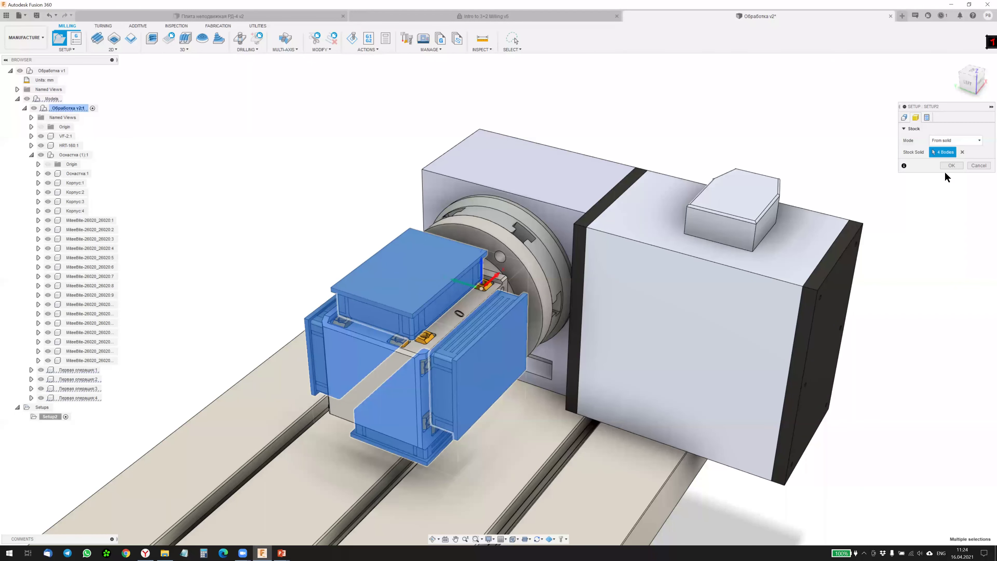
{"action": "left_click", "coordinate": [953, 165]}
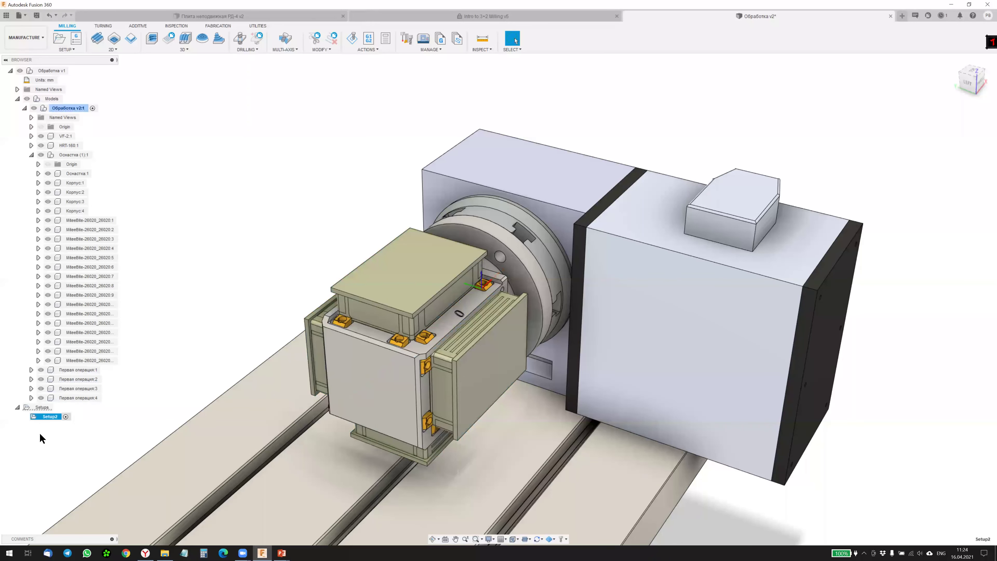
Step: Hide stock bodies Первая операция:1–4 in the Models branch to reveal the housing
{"action": "left_click", "coordinate": [18, 100]}
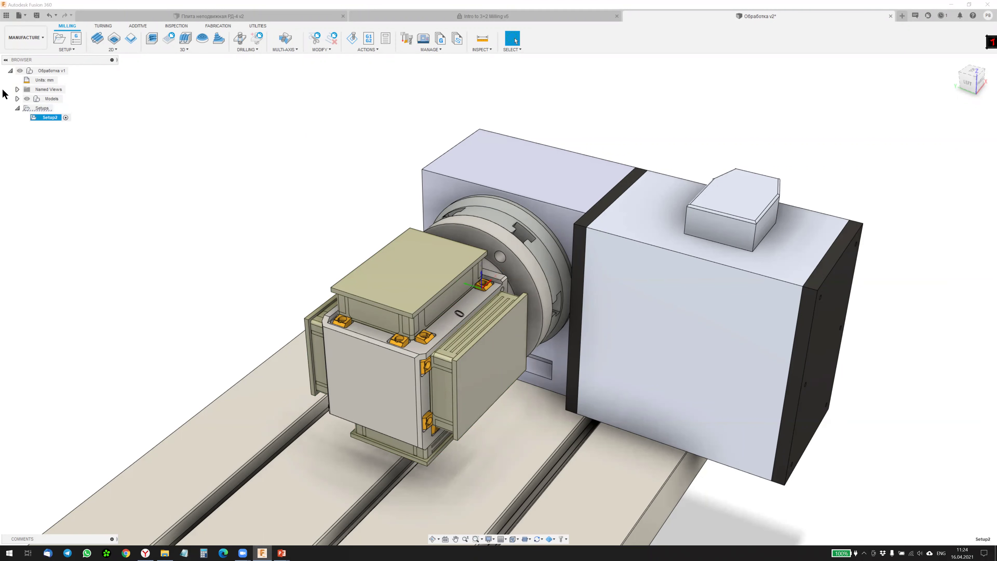
{"action": "left_click", "coordinate": [17, 99]}
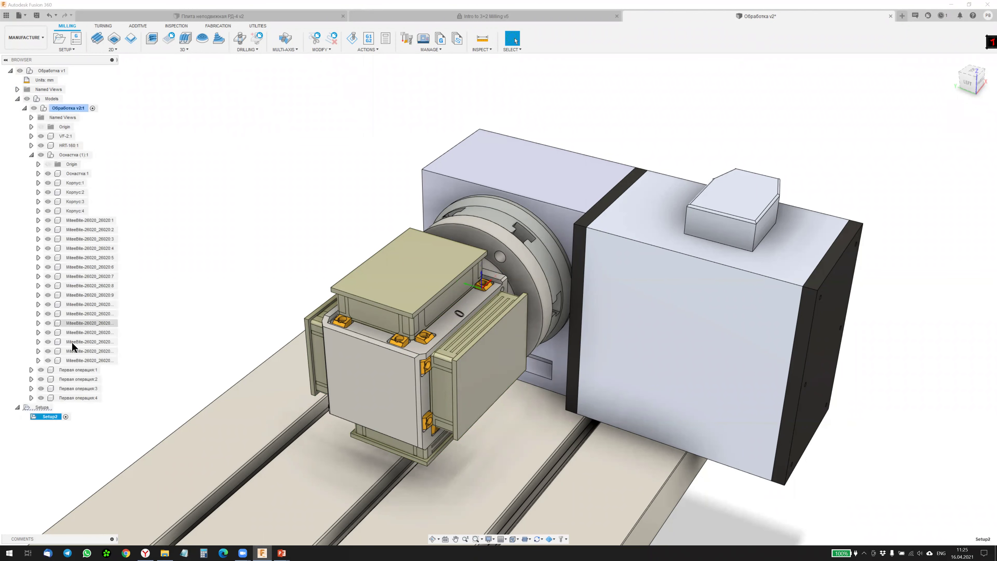
{"action": "left_click", "coordinate": [41, 370]}
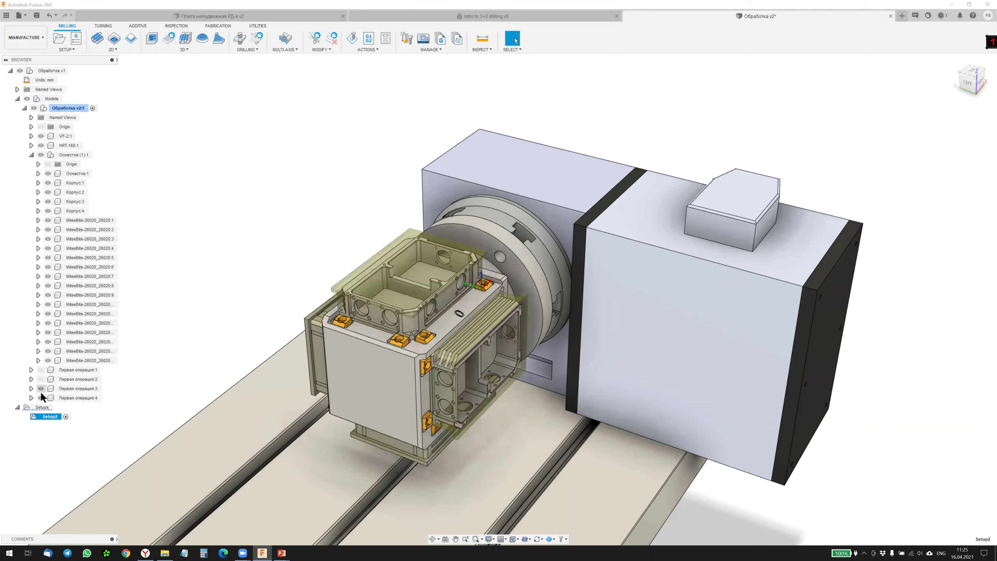
{"action": "left_click", "coordinate": [41, 389]}
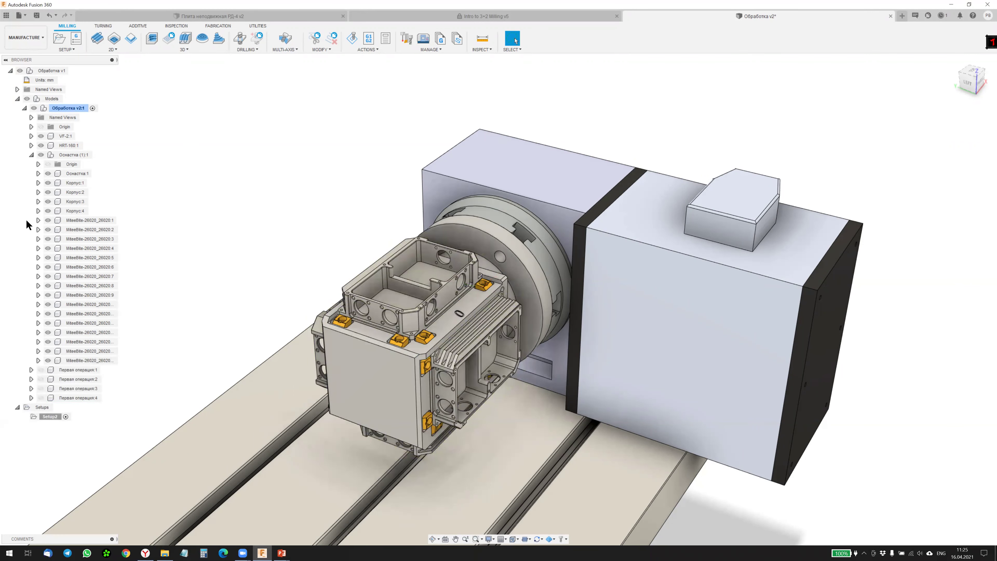
{"action": "left_click", "coordinate": [17, 98]}
Step: Orbit closer to the part and start a new 2D Face operation
{"action": "middle_click_drag", "start_coordinate": [396, 184], "coordinate": [496, 151], "text": "shift"}
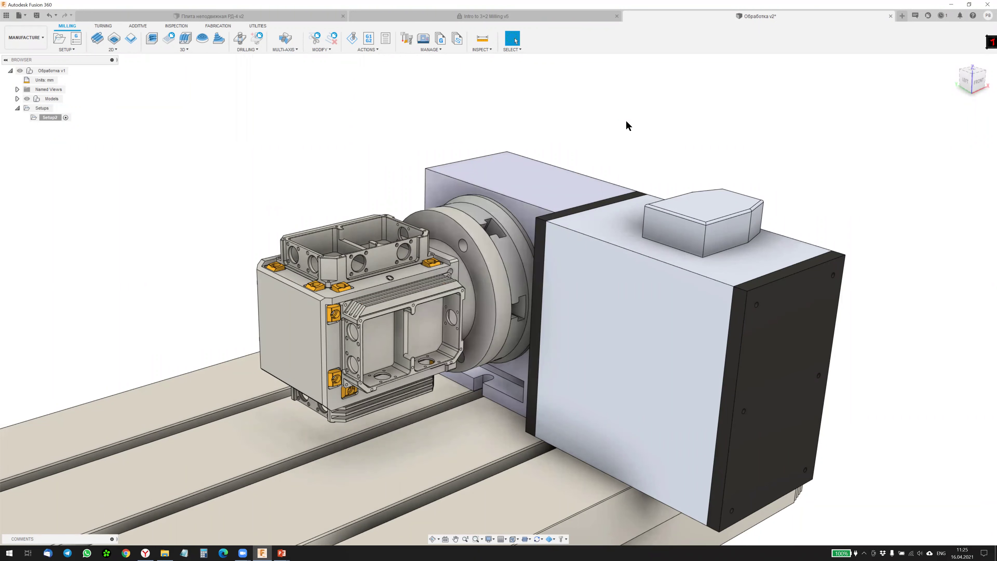
{"action": "middle_click_drag", "start_coordinate": [449, 147], "coordinate": [383, 154], "text": "shift"}
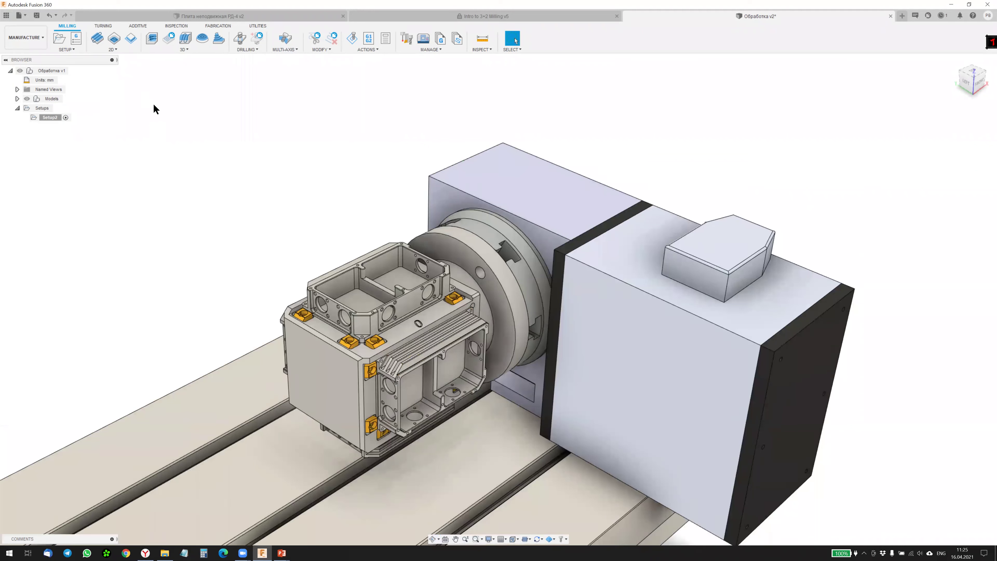
{"action": "left_click", "coordinate": [113, 48]}
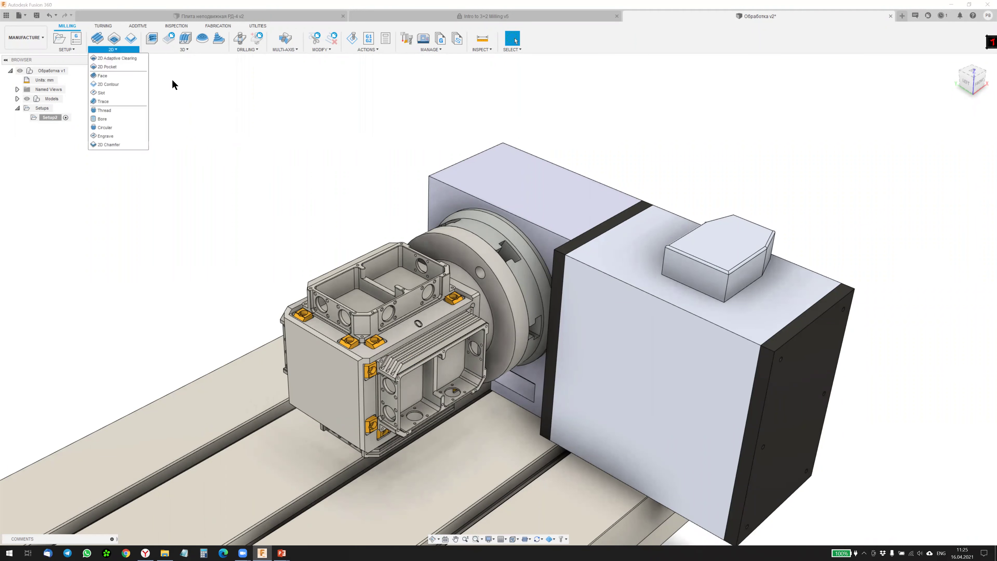
{"action": "left_click", "coordinate": [108, 75]}
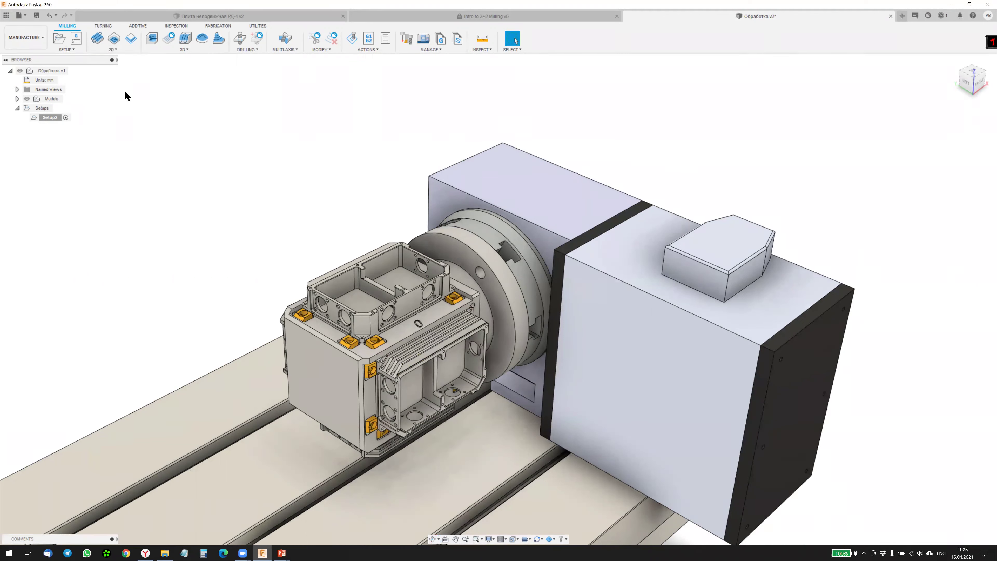
Step: Choose the Ø32 mm R0.25 mm face mill from the Webinar Tools library for Face3
{"action": "left_click", "coordinate": [954, 141]}
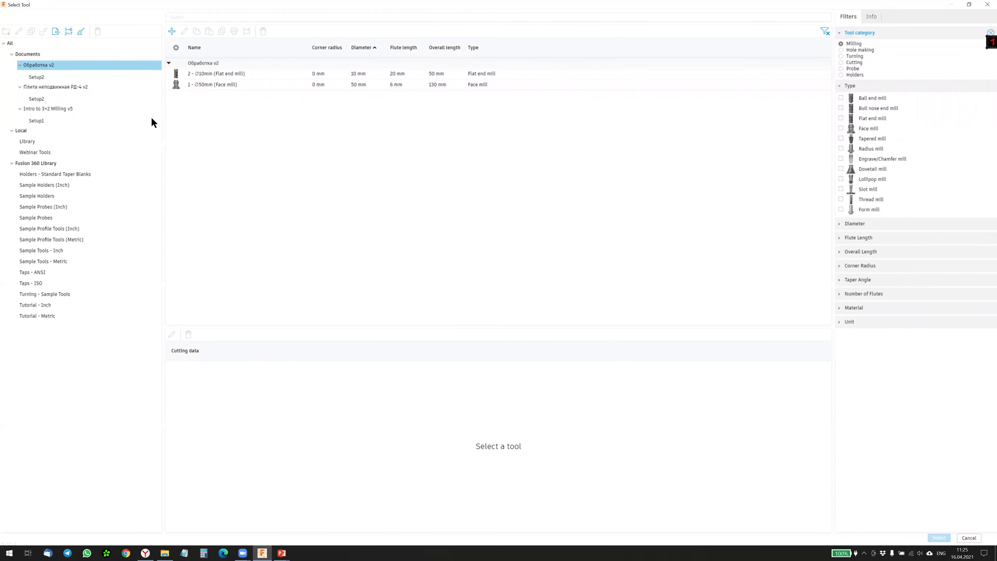
{"action": "left_click", "coordinate": [41, 153]}
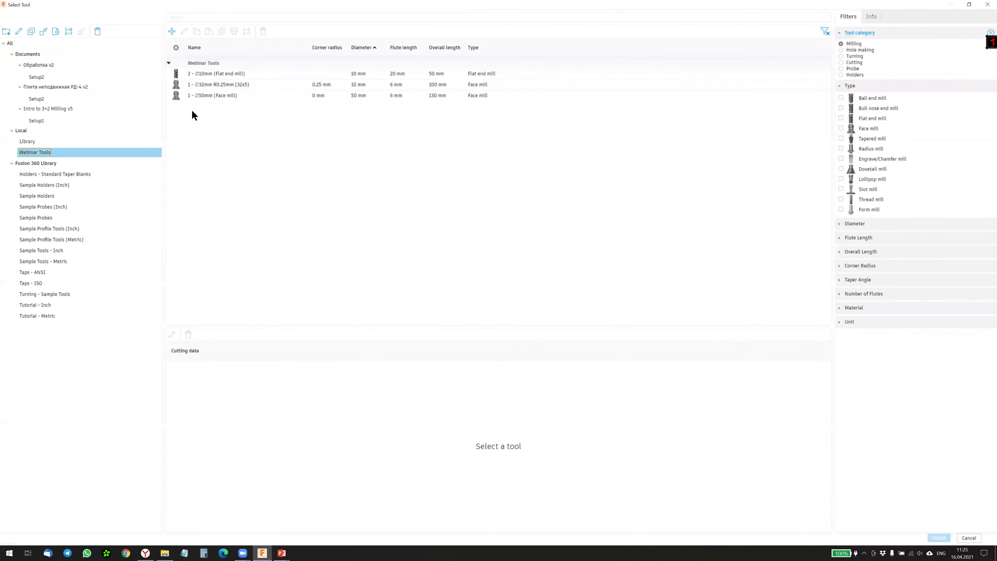
{"action": "left_click", "coordinate": [234, 84]}
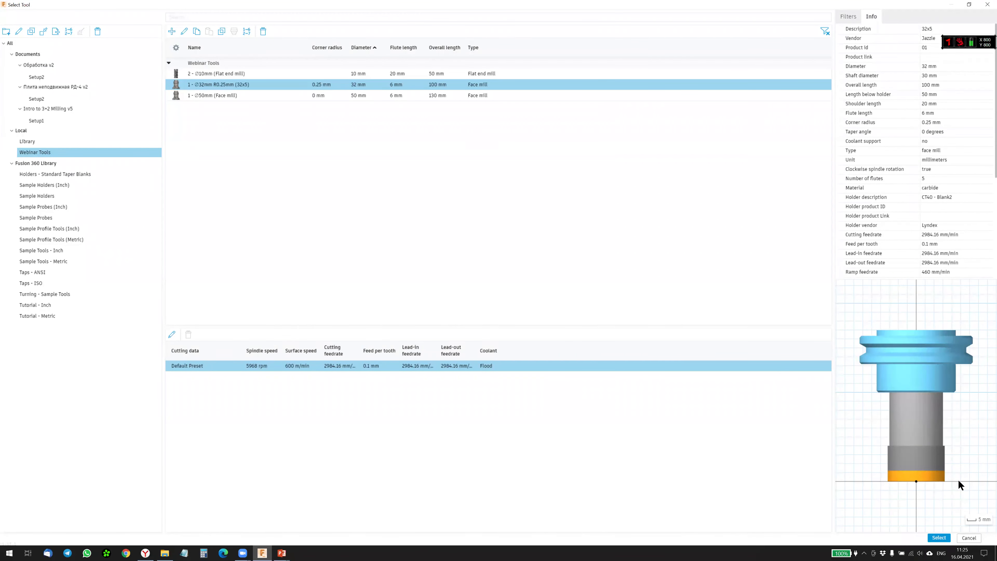
{"action": "key", "text": "Return"}
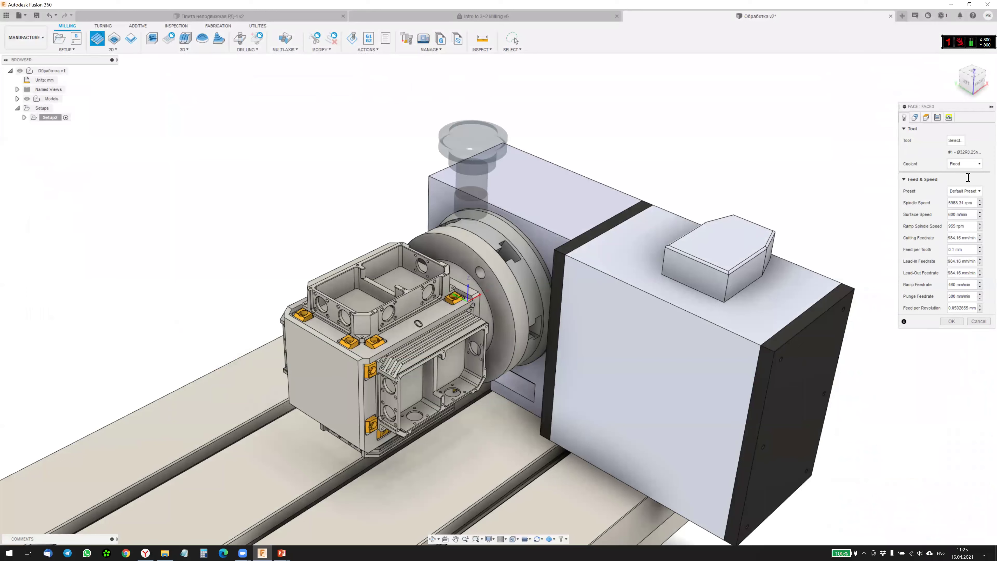
{"action": "left_click", "coordinate": [913, 117]}
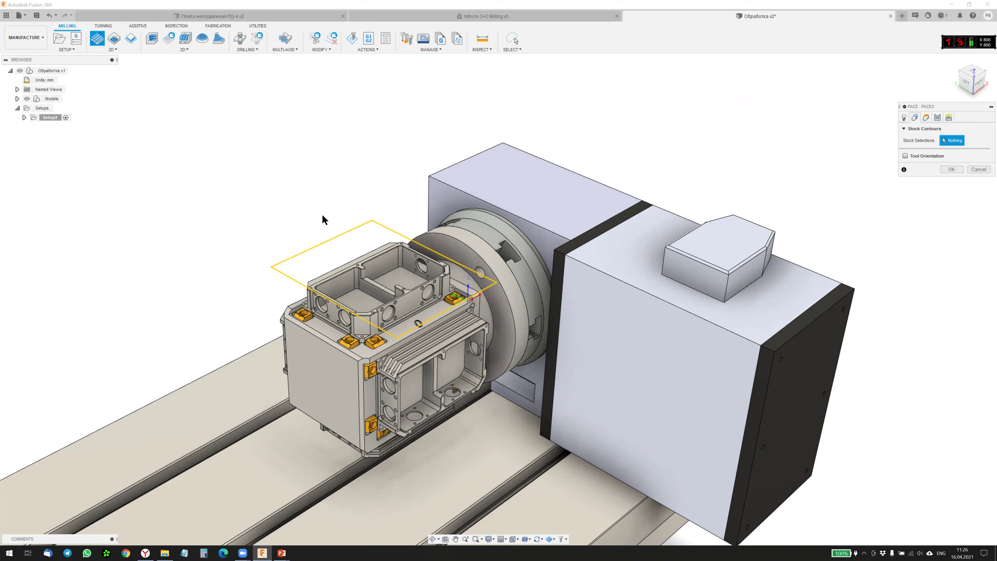
Step: Generate the Face3 toolpath, then reopen Face3 from the browser for editing
{"action": "left_click", "coordinate": [954, 165]}
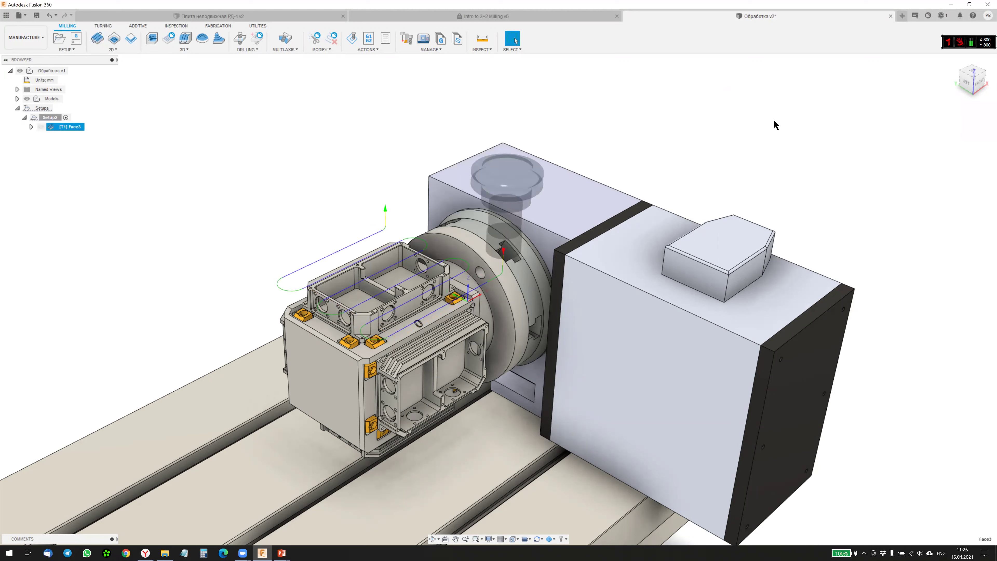
{"action": "middle_click_drag", "start_coordinate": [778, 118], "coordinate": [800, 109]}
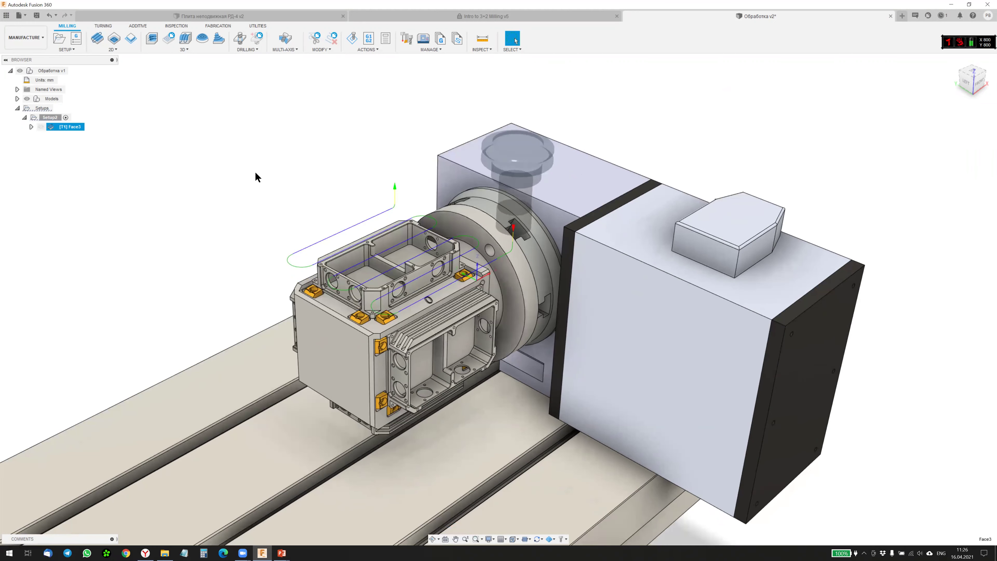
{"action": "double_click", "coordinate": [41, 128]}
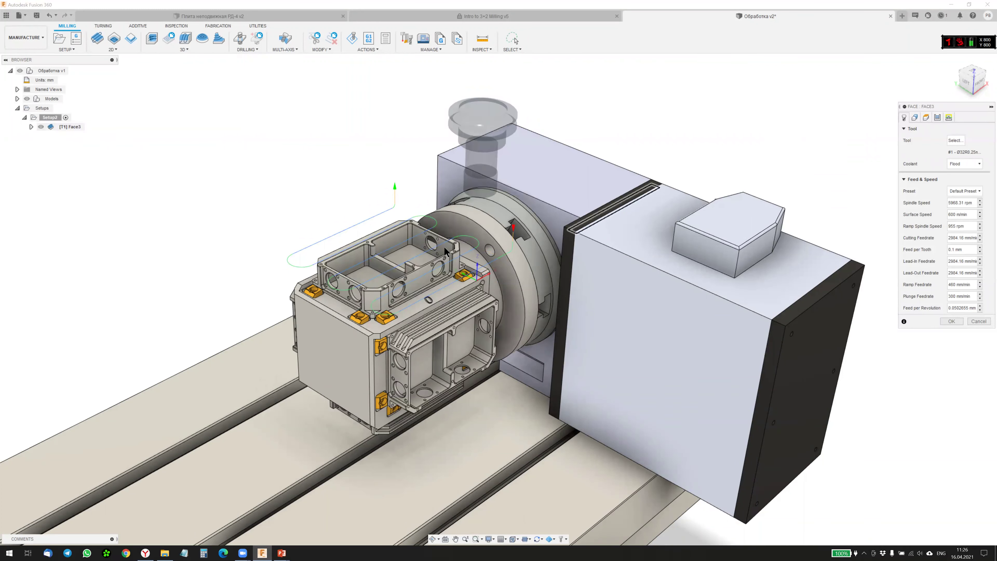
{"action": "left_click", "coordinate": [915, 117]}
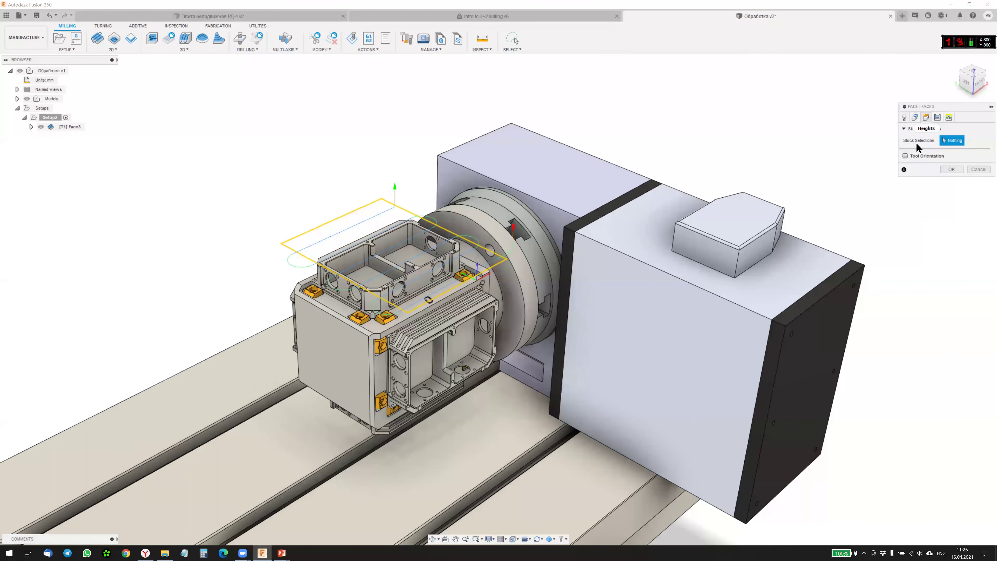
Step: Open Face3's Heights settings and inspect the clearance height offset
{"action": "left_click", "coordinate": [926, 117]}
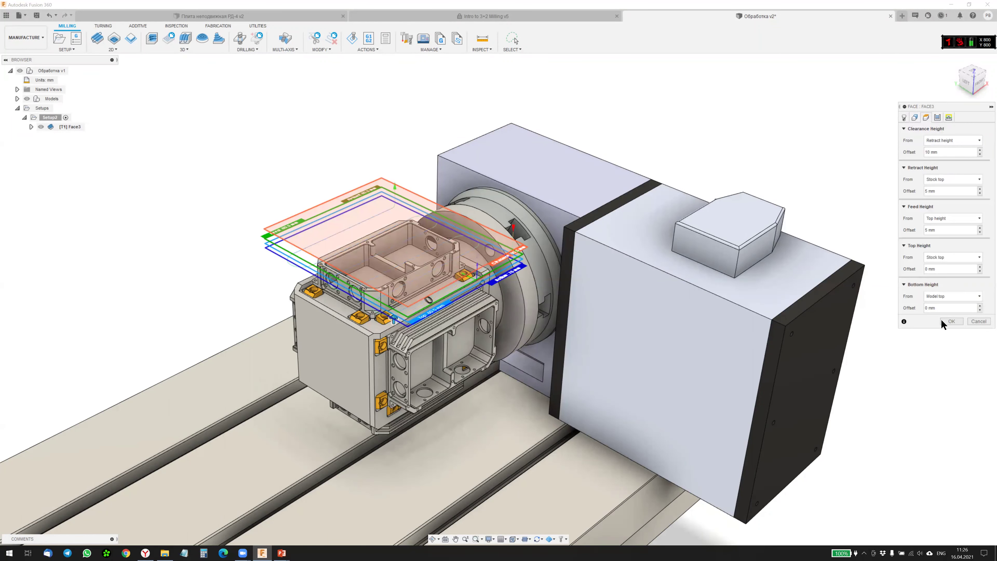
{"action": "scroll", "coordinate": [424, 277], "scroll_direction": "up", "scroll_amount": 1}
{"action": "scroll", "coordinate": [455, 271], "scroll_direction": "up", "scroll_amount": 2}
{"action": "scroll", "coordinate": [534, 286], "scroll_direction": "up", "scroll_amount": 1}
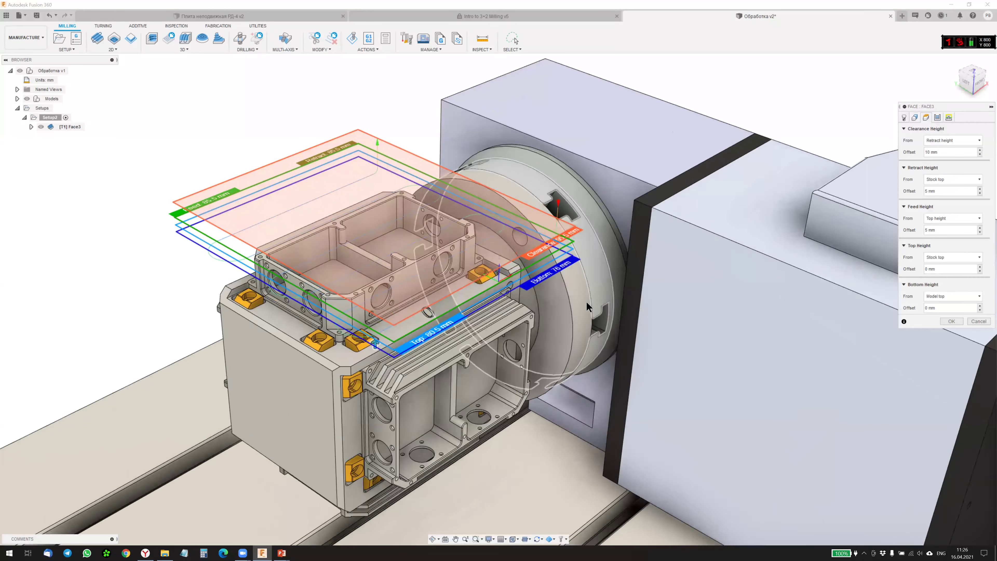
{"action": "scroll", "coordinate": [588, 301], "scroll_direction": "up", "scroll_amount": 1}
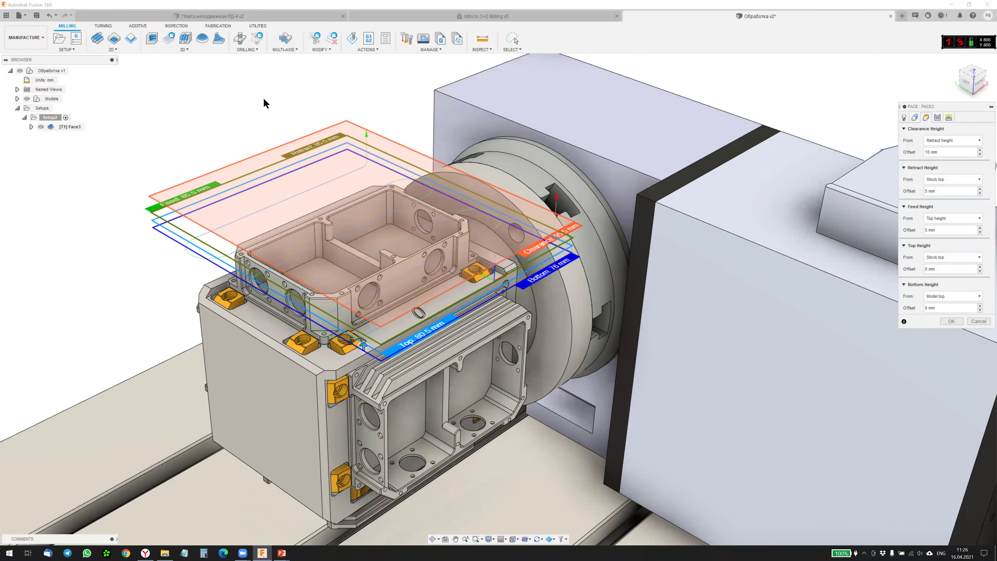
{"action": "left_click", "coordinate": [949, 149]}
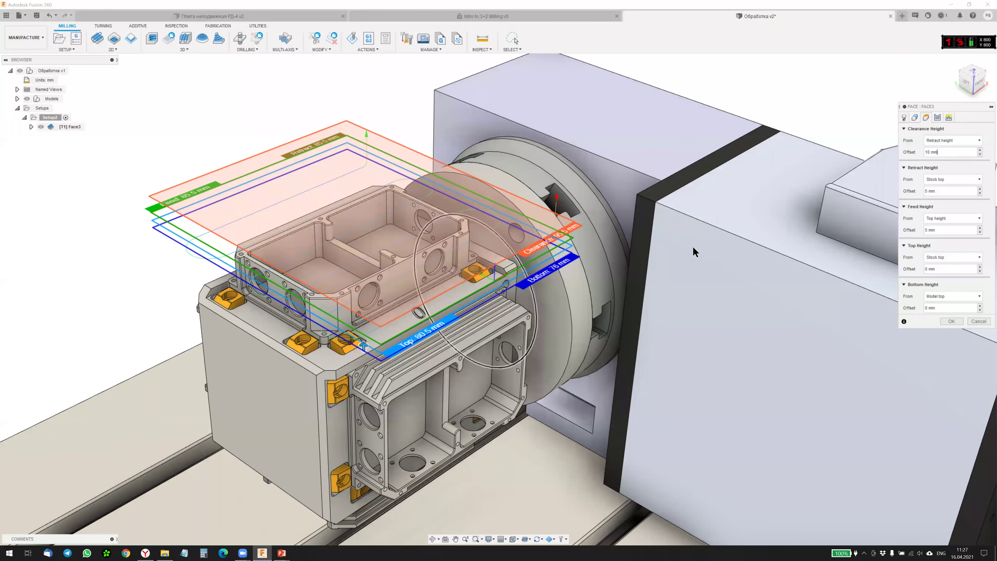
Step: Reference Bottom Height from the selected top rim face, placing it at 76 mm
{"action": "left_click", "coordinate": [979, 296]}
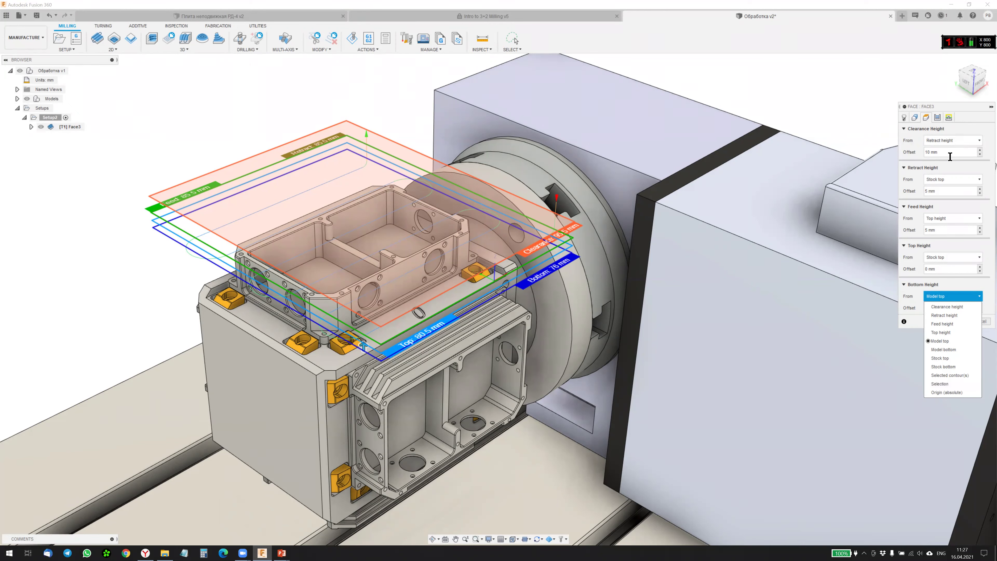
{"action": "left_click", "coordinate": [913, 296]}
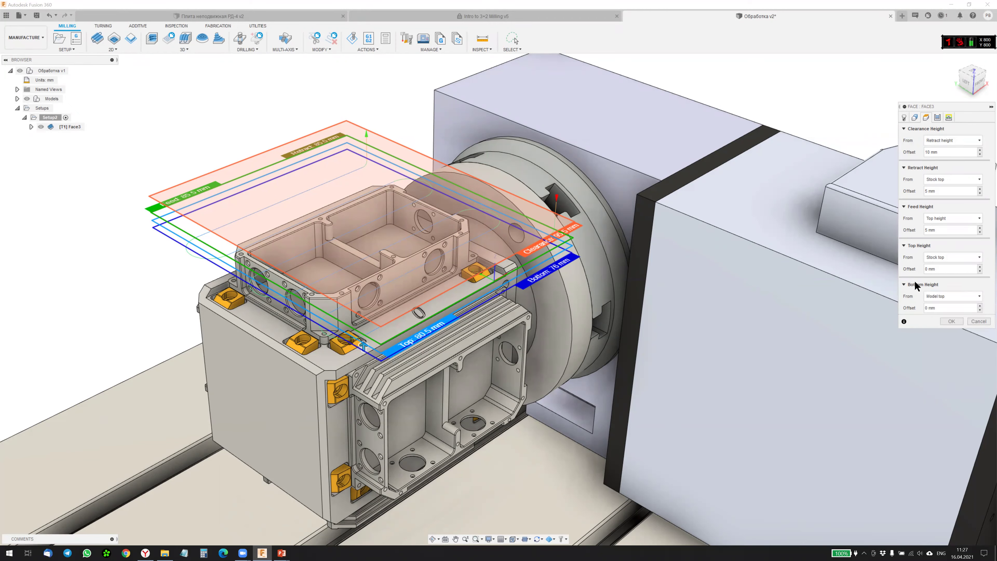
{"action": "left_click", "coordinate": [958, 298]}
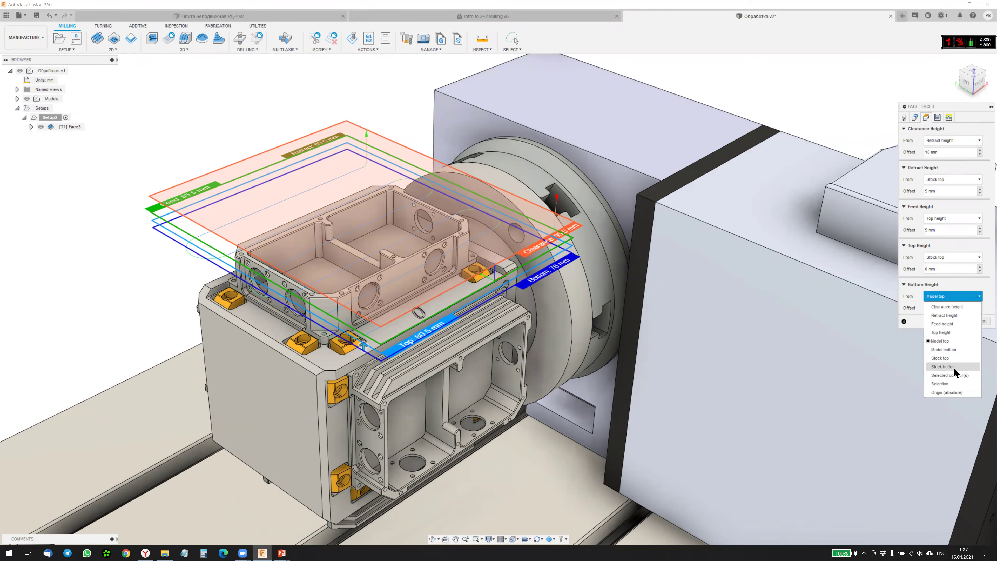
{"action": "left_click", "coordinate": [948, 384]}
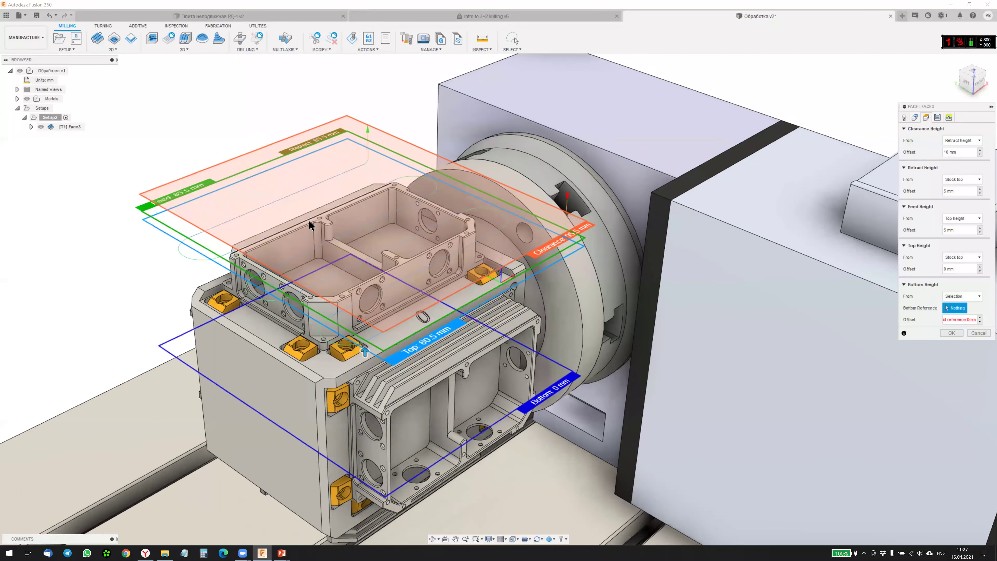
{"action": "scroll", "coordinate": [309, 224], "scroll_direction": "up", "scroll_amount": 1}
{"action": "scroll", "coordinate": [314, 225], "scroll_direction": "up", "scroll_amount": 1}
{"action": "scroll", "coordinate": [320, 225], "scroll_direction": "up", "scroll_amount": 1}
{"action": "scroll", "coordinate": [326, 225], "scroll_direction": "up", "scroll_amount": 1}
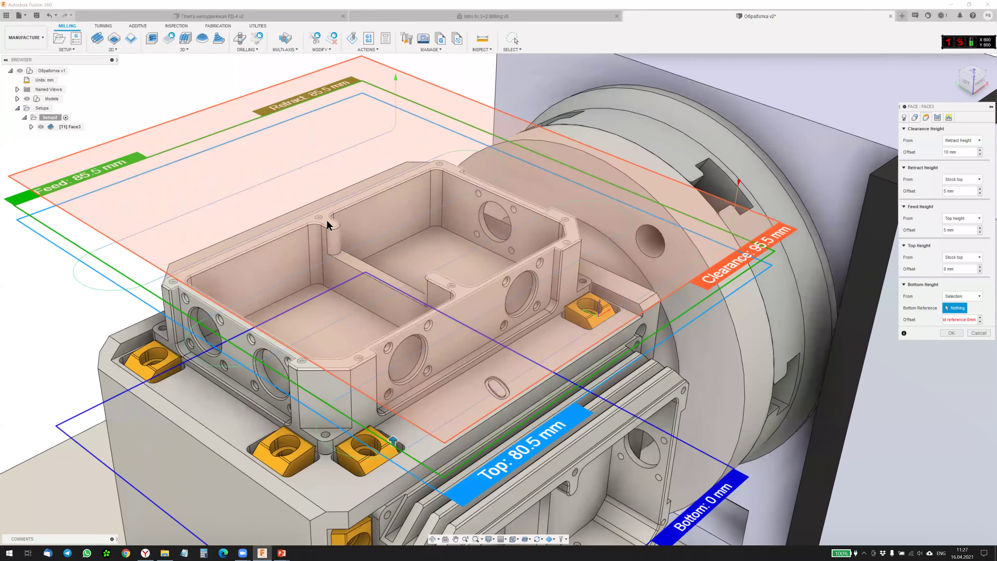
{"action": "left_click", "coordinate": [329, 225]}
{"action": "scroll", "coordinate": [268, 208], "scroll_direction": "down", "scroll_amount": 2}
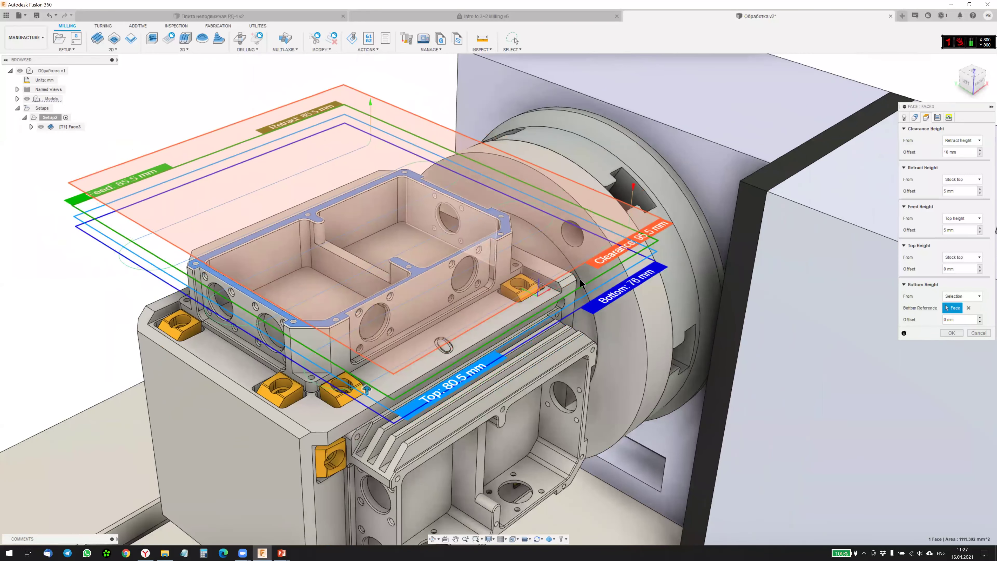
Step: Set the Face3 pass stepover to 15
{"action": "left_click", "coordinate": [949, 118]}
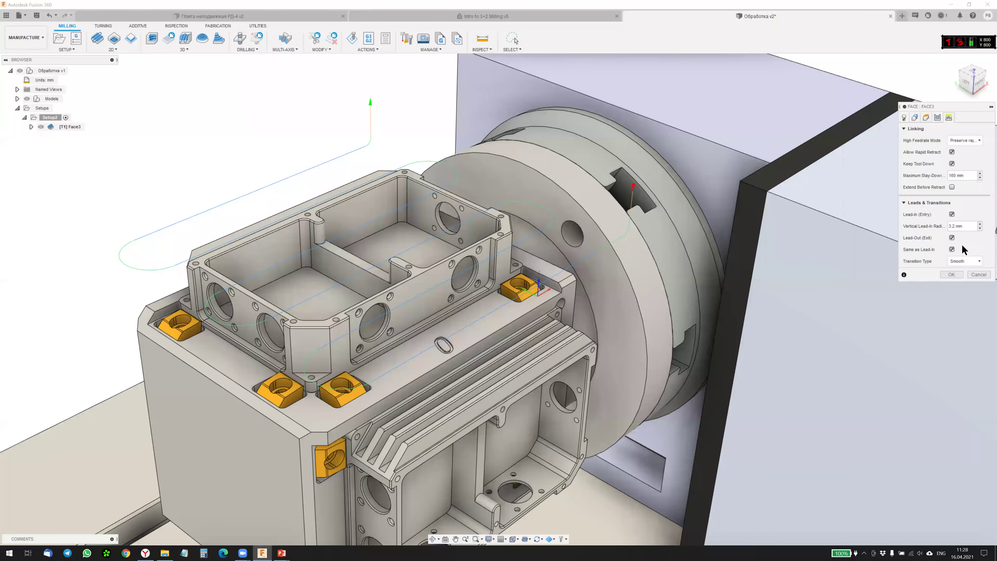
{"action": "left_click", "coordinate": [938, 118]}
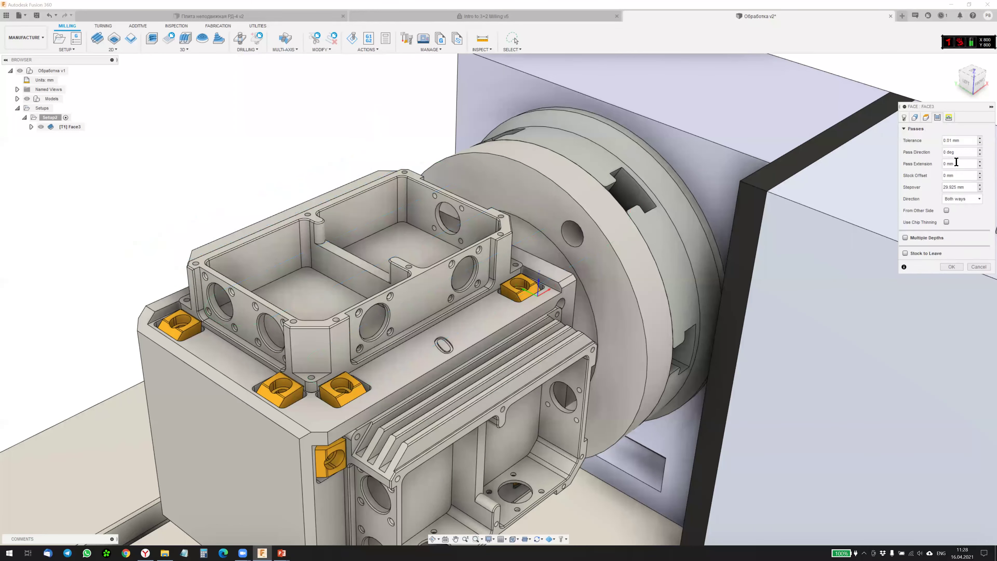
{"action": "left_click", "coordinate": [966, 187]}
{"action": "type", "text": "15"}
Step: Enable Multiple Depths with a finishing step at finish feedrate 800, leaving stock-to-leave off
{"action": "left_click", "coordinate": [905, 237]}
{"action": "type", "text": "2"}
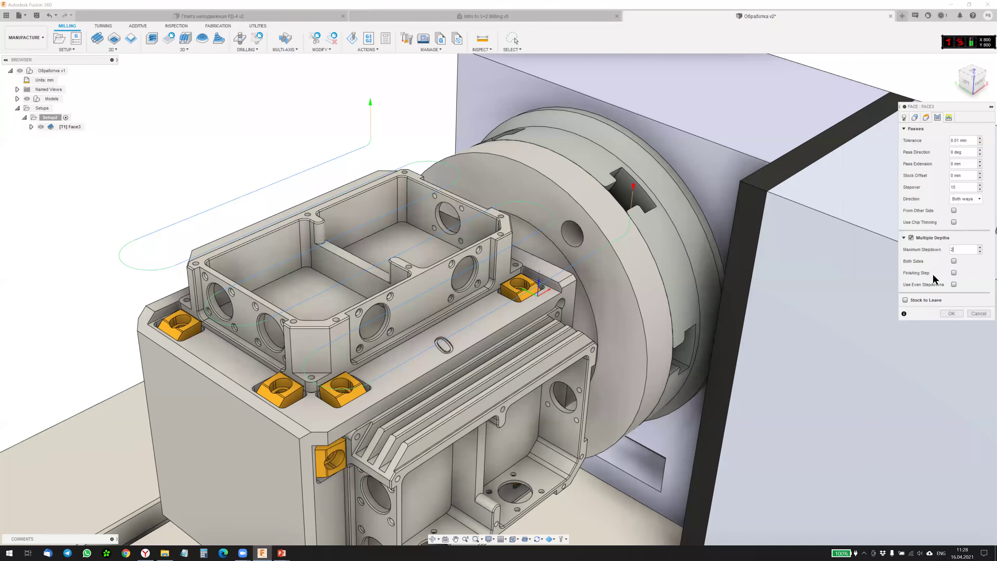
{"action": "left_click", "coordinate": [954, 273]}
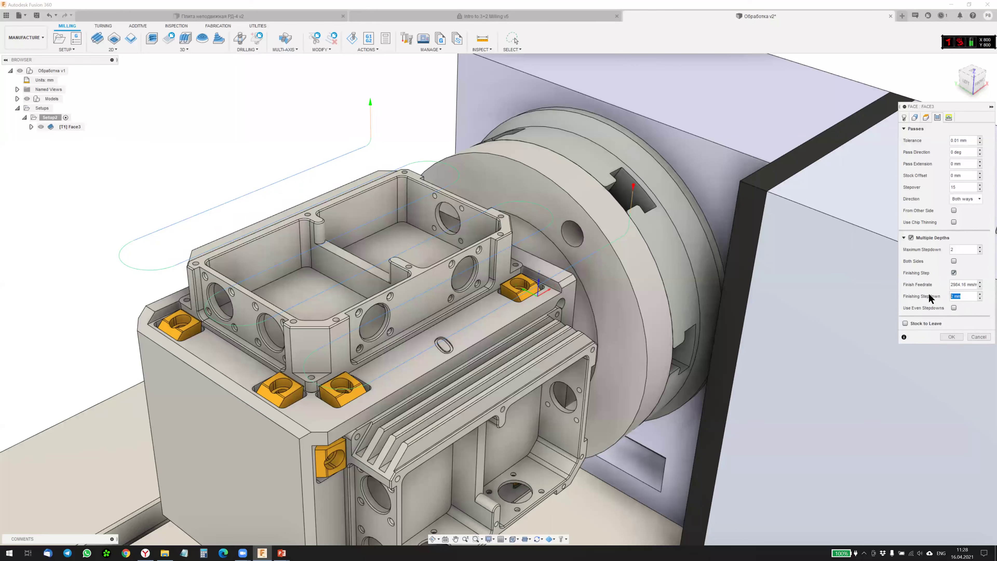
{"action": "left_click_drag", "start_coordinate": [951, 283], "coordinate": [986, 287]}
{"action": "type", "text": "800"}
{"action": "left_click", "coordinate": [905, 323]}
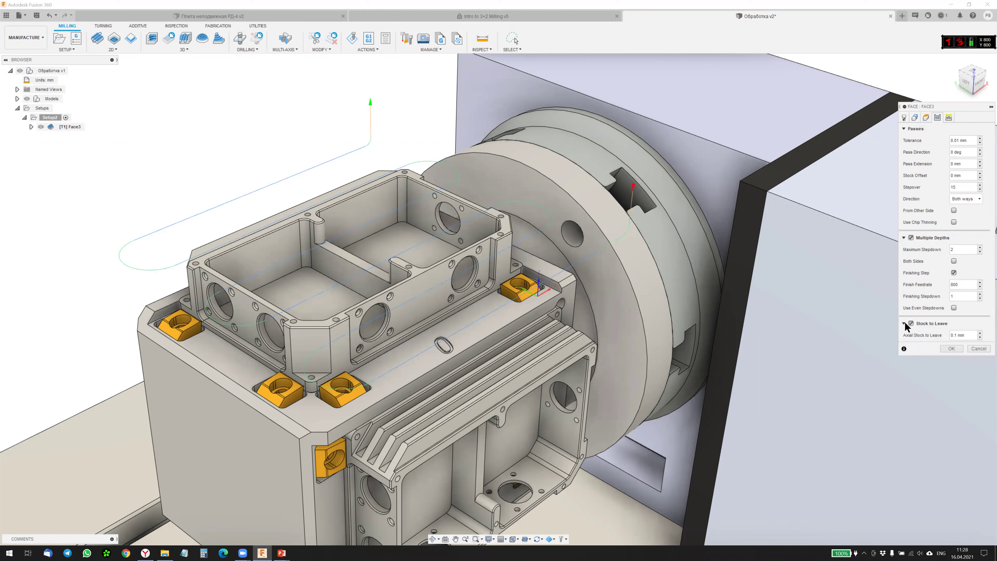
{"action": "left_click", "coordinate": [909, 323]}
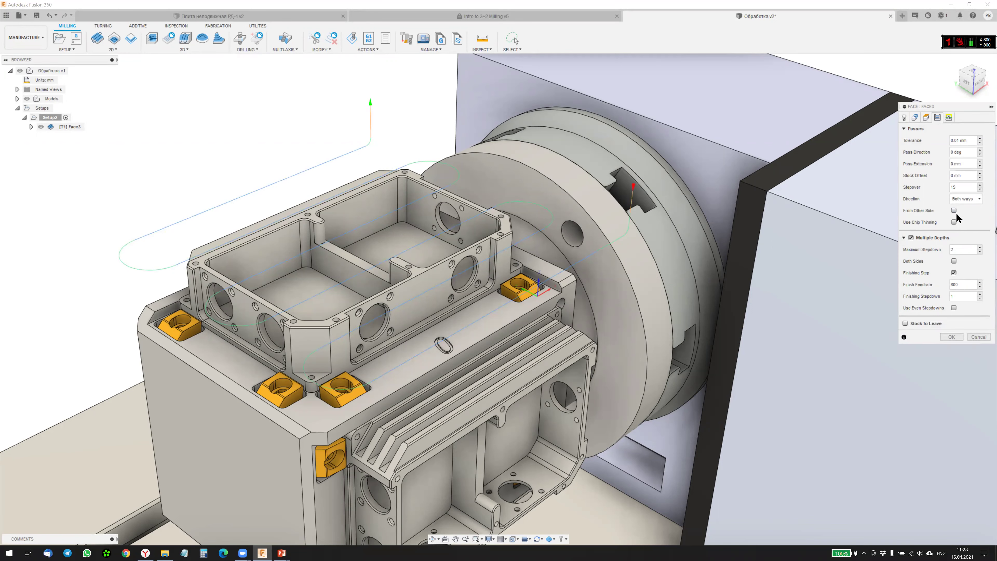
Step: Generate the Face3 toolpath, then simulate it and pause partway through playback
{"action": "left_click", "coordinate": [952, 336]}
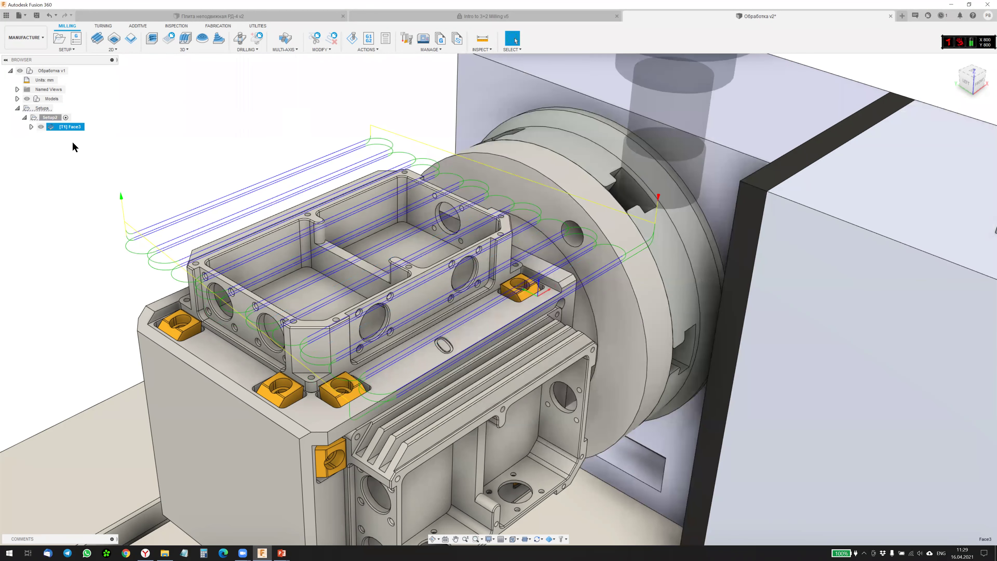
{"action": "right_click", "coordinate": [65, 128]}
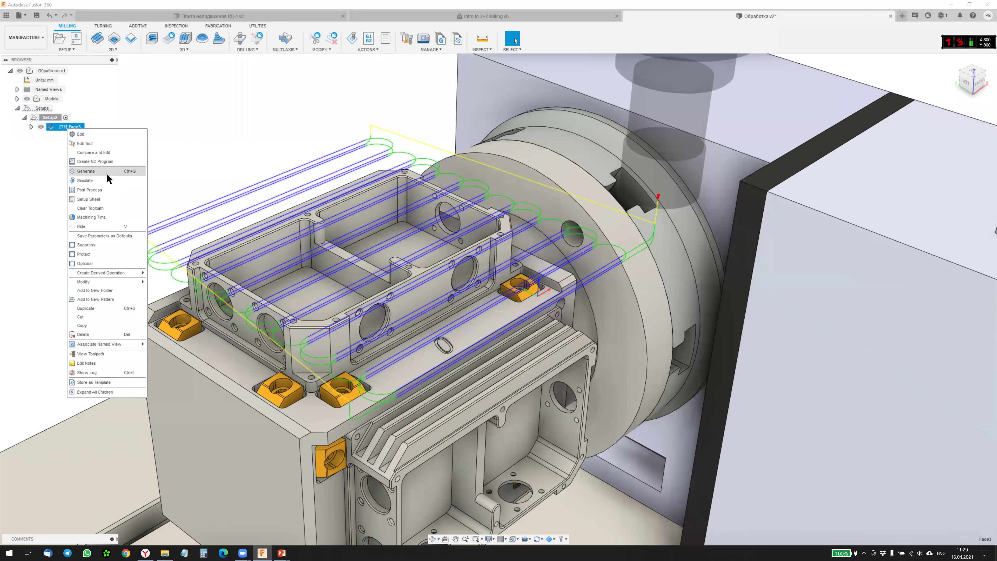
{"action": "left_click", "coordinate": [108, 180]}
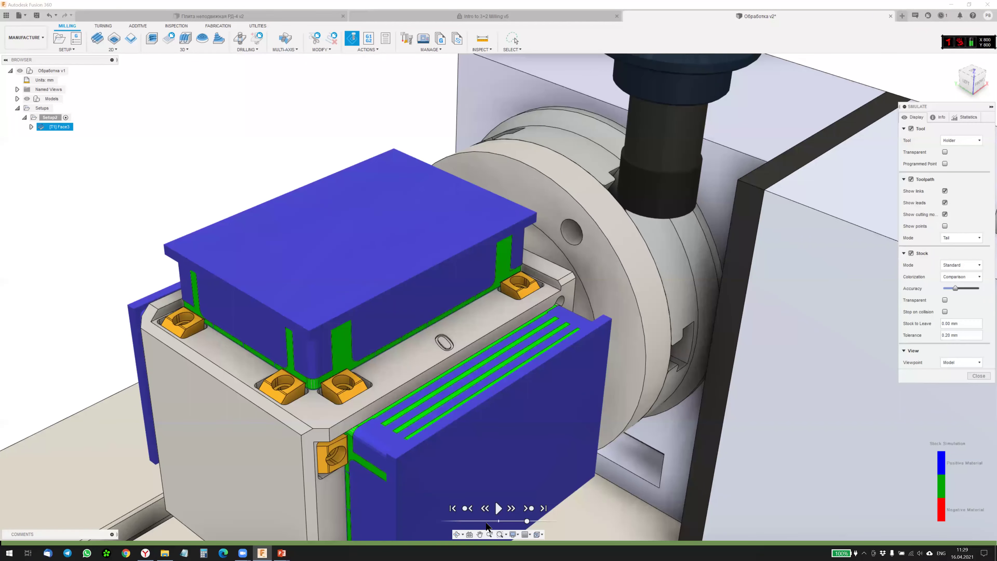
{"action": "left_click", "coordinate": [498, 508]}
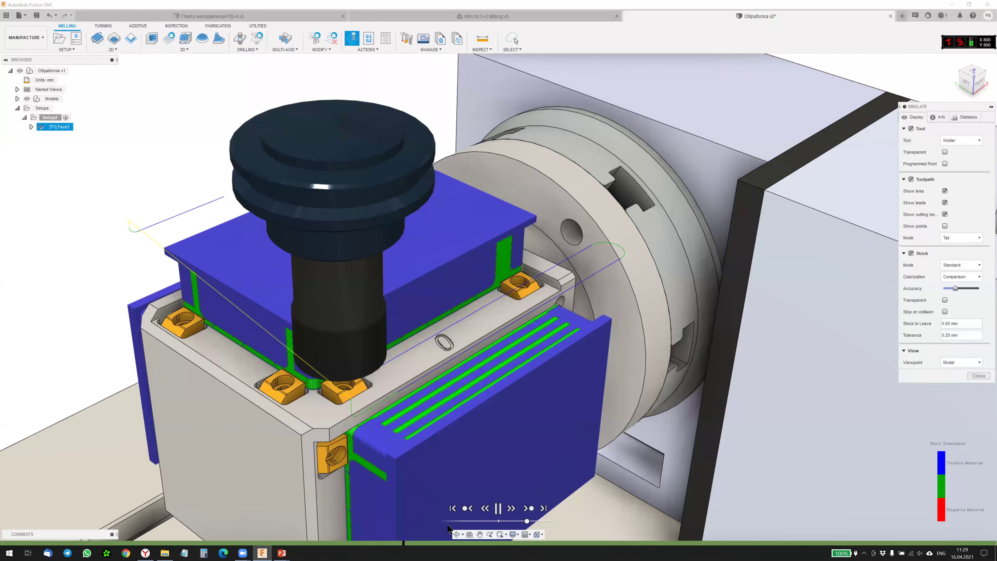
{"action": "left_click_drag", "start_coordinate": [526, 521], "coordinate": [523, 522]}
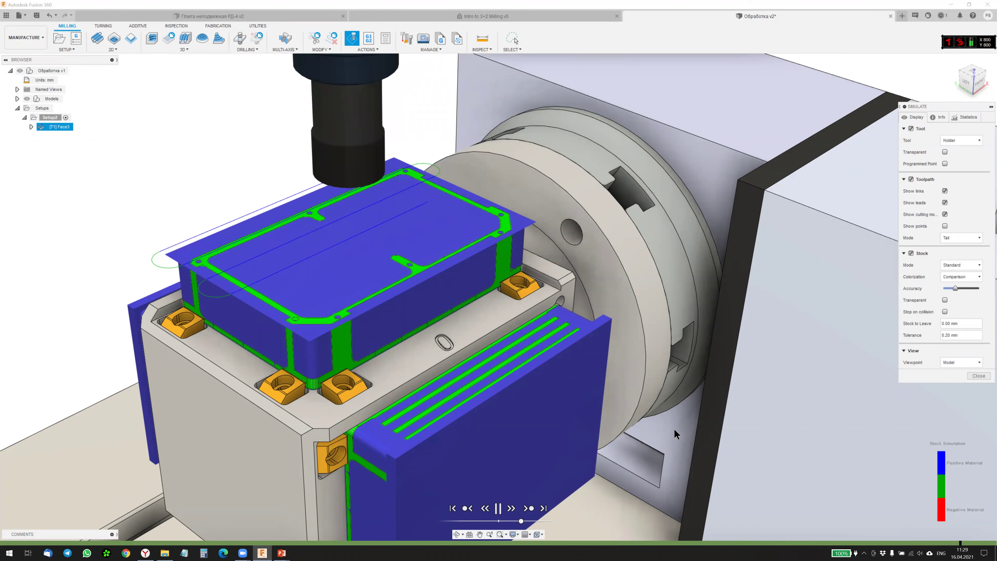
{"action": "key", "text": "space"}
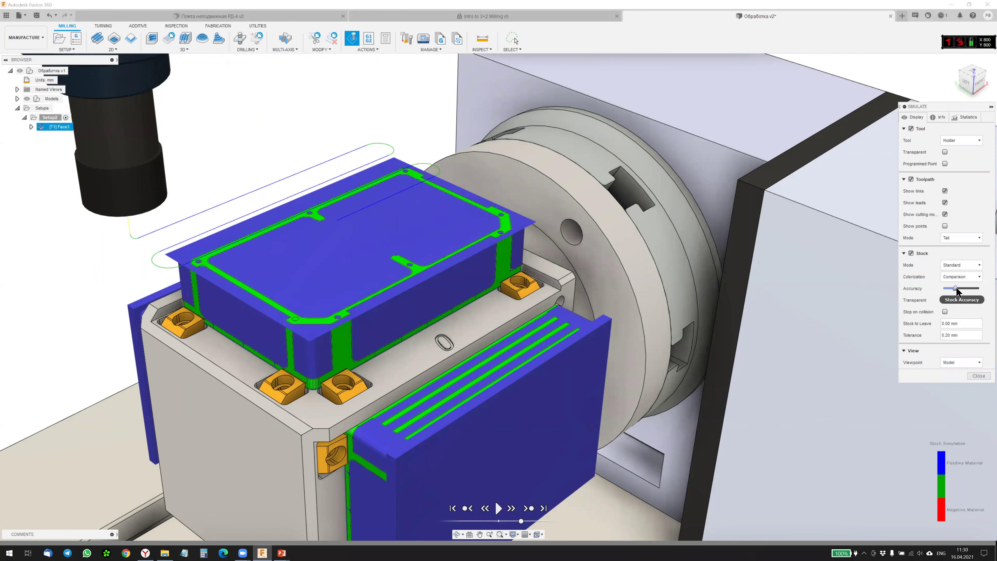
Step: Keep Comparison colouring and Standard mode, and view Face3's statistics: 0:03:09 and 5.246 m
{"action": "left_click", "coordinate": [960, 279]}
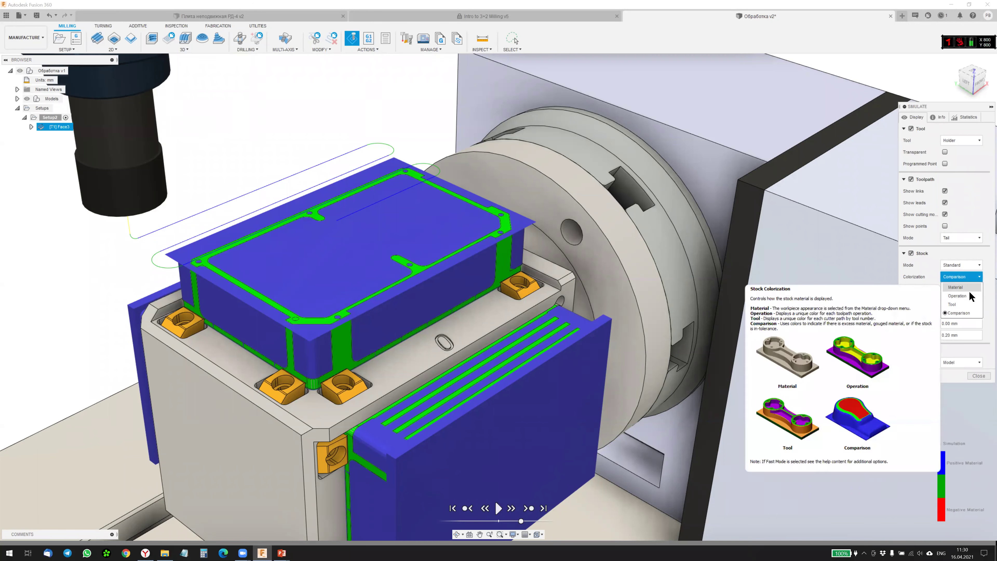
{"action": "left_click", "coordinate": [924, 279]}
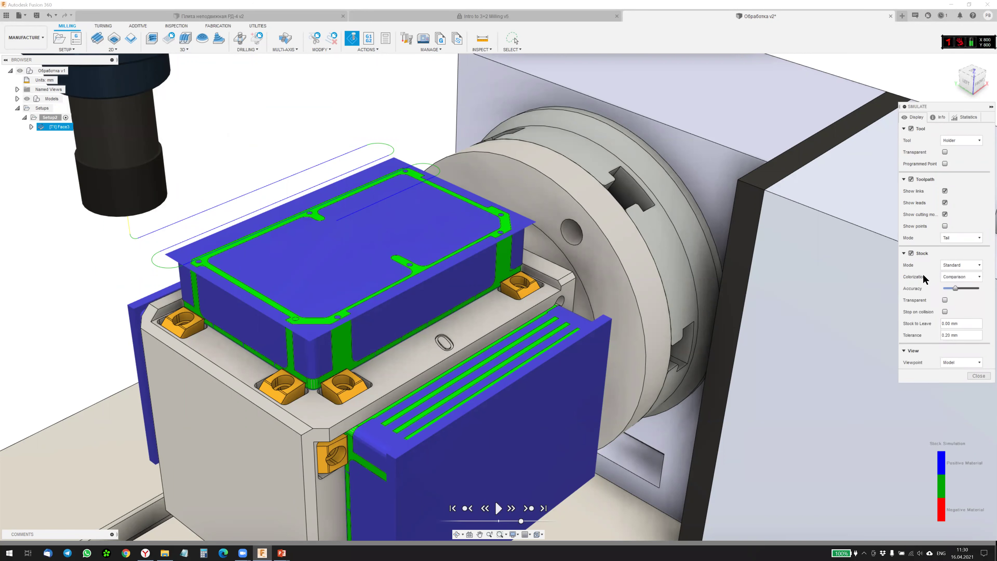
{"action": "left_click", "coordinate": [951, 262]}
{"action": "left_click", "coordinate": [950, 261]}
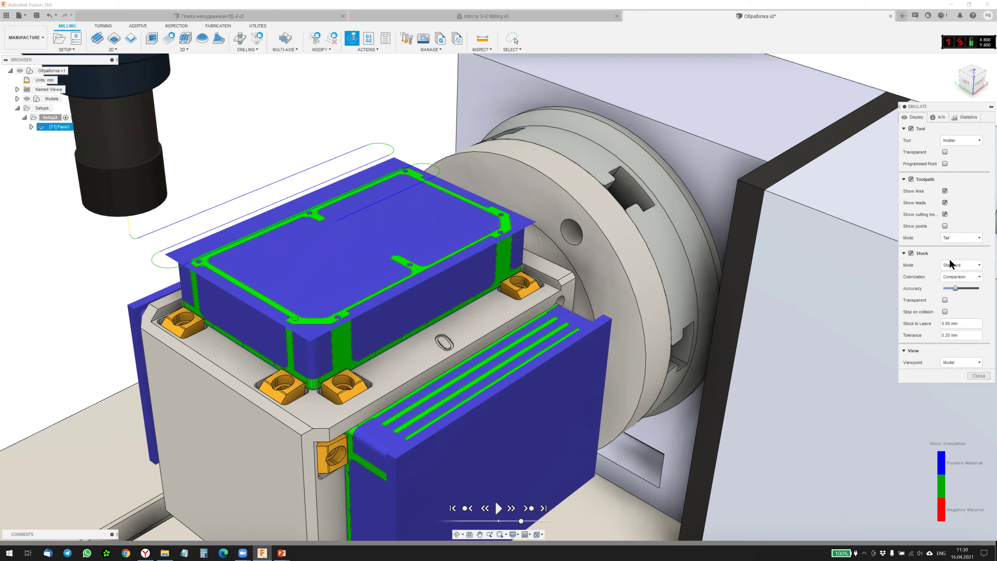
{"action": "left_click", "coordinate": [941, 115]}
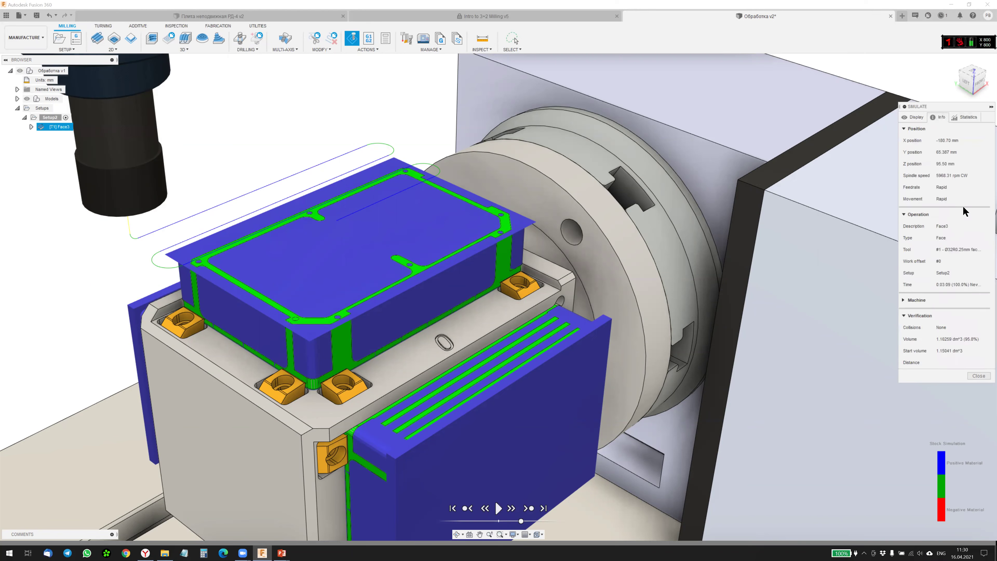
{"action": "left_click", "coordinate": [499, 509]}
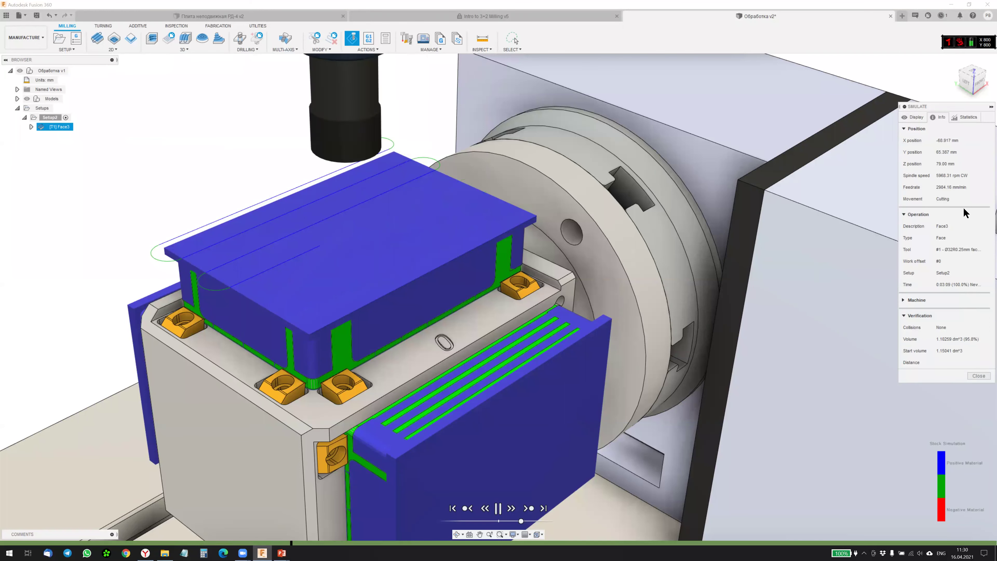
{"action": "left_click", "coordinate": [968, 116]}
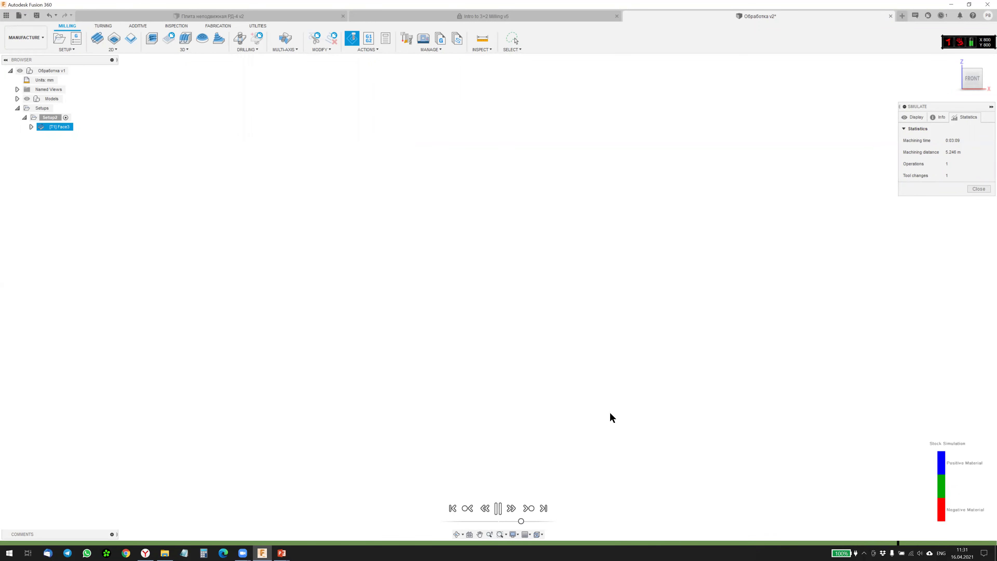
Step: Zoom in and play the Face3 simulation through to the end
{"action": "left_click", "coordinate": [497, 509]}
{"action": "scroll", "coordinate": [615, 330], "scroll_direction": "down", "scroll_amount": 3}
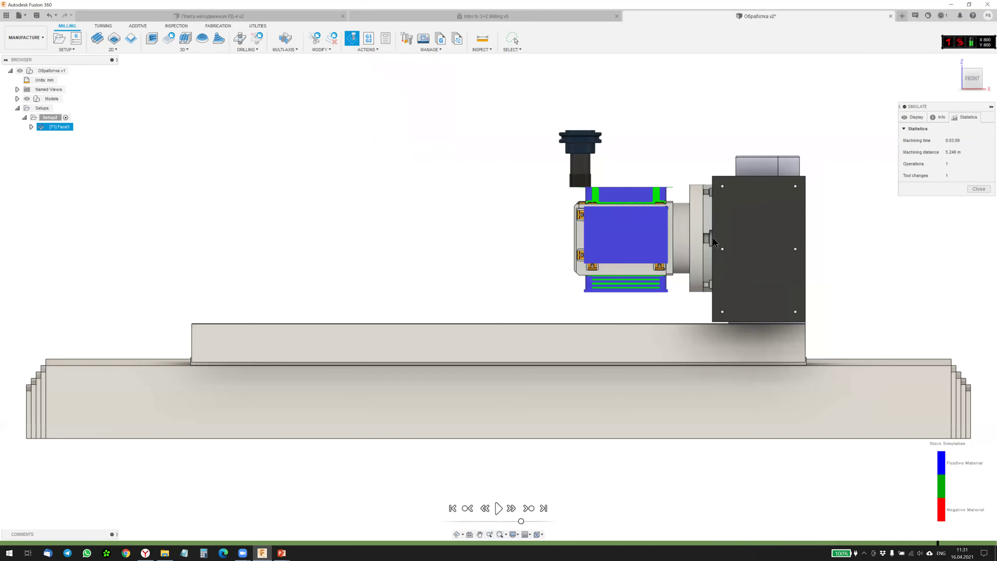
{"action": "scroll", "coordinate": [695, 198], "scroll_direction": "up", "scroll_amount": 3}
{"action": "scroll", "coordinate": [690, 205], "scroll_direction": "up", "scroll_amount": 4}
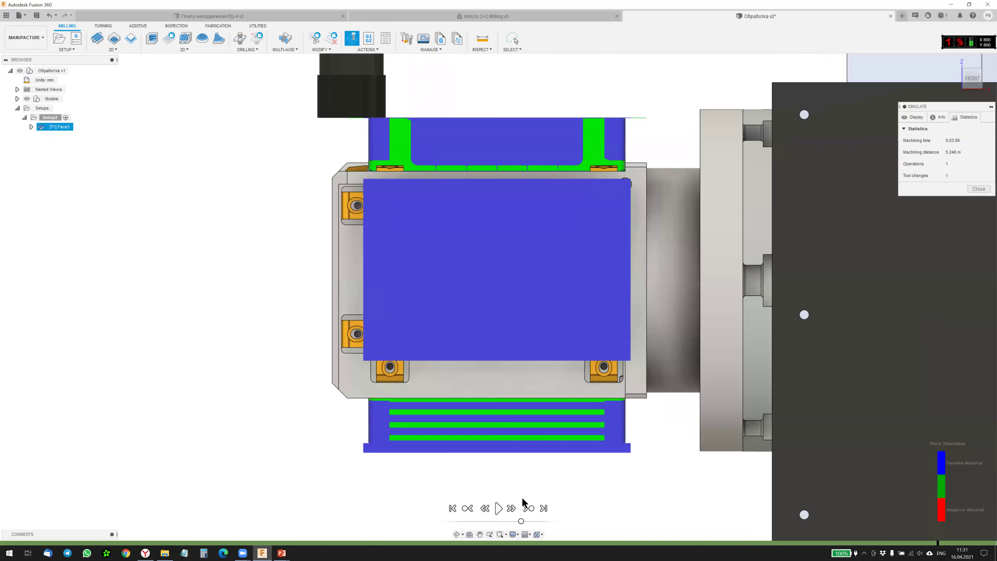
{"action": "left_click", "coordinate": [498, 508]}
{"action": "left_click", "coordinate": [499, 509]}
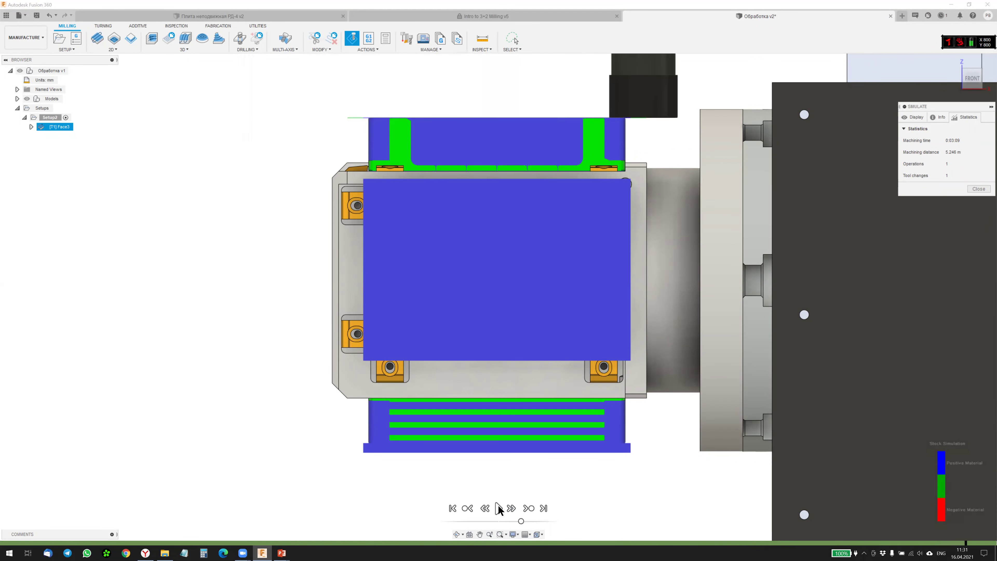
{"action": "left_click", "coordinate": [497, 509]}
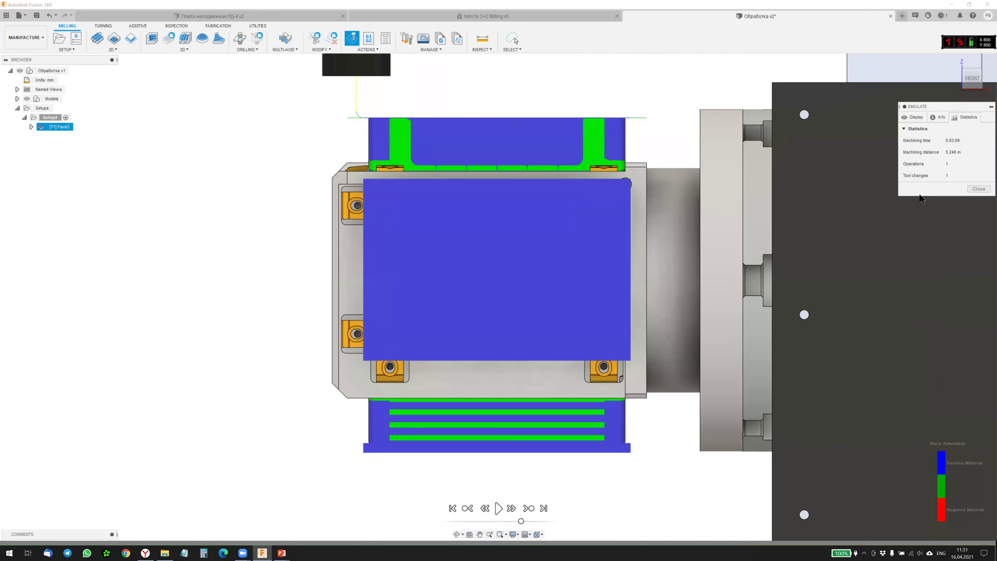
Step: Try Tool colorization, revert to Comparison, enable Stop on collision, and close the simulation
{"action": "left_click", "coordinate": [915, 117]}
{"action": "left_click", "coordinate": [974, 278]}
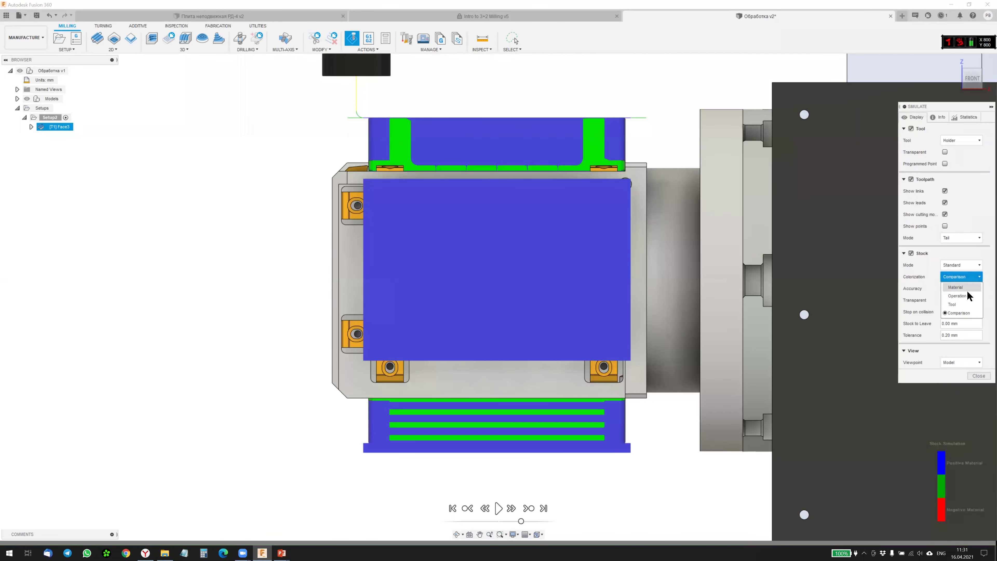
{"action": "left_click", "coordinate": [960, 304]}
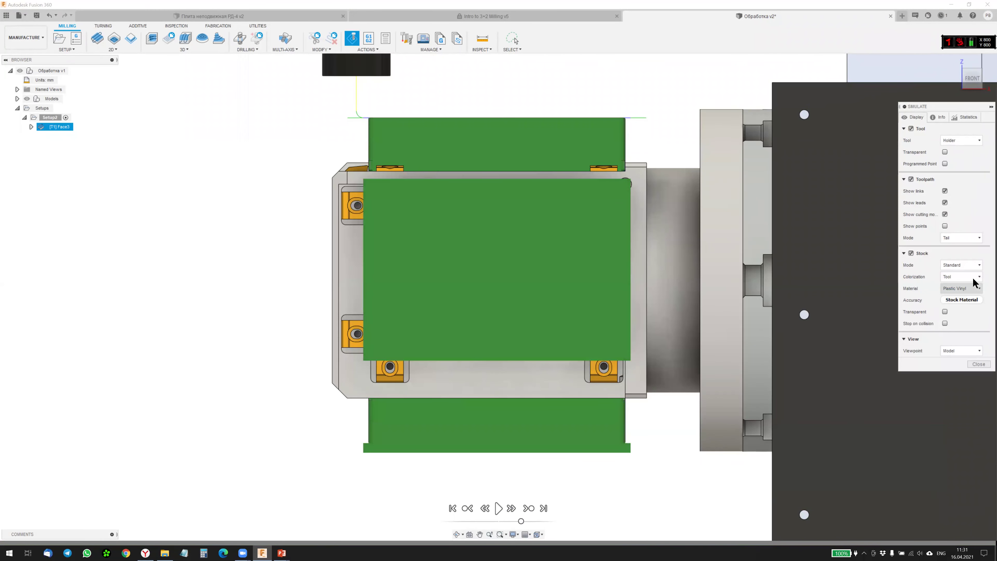
{"action": "left_click", "coordinate": [974, 265]}
{"action": "left_click", "coordinate": [981, 285]}
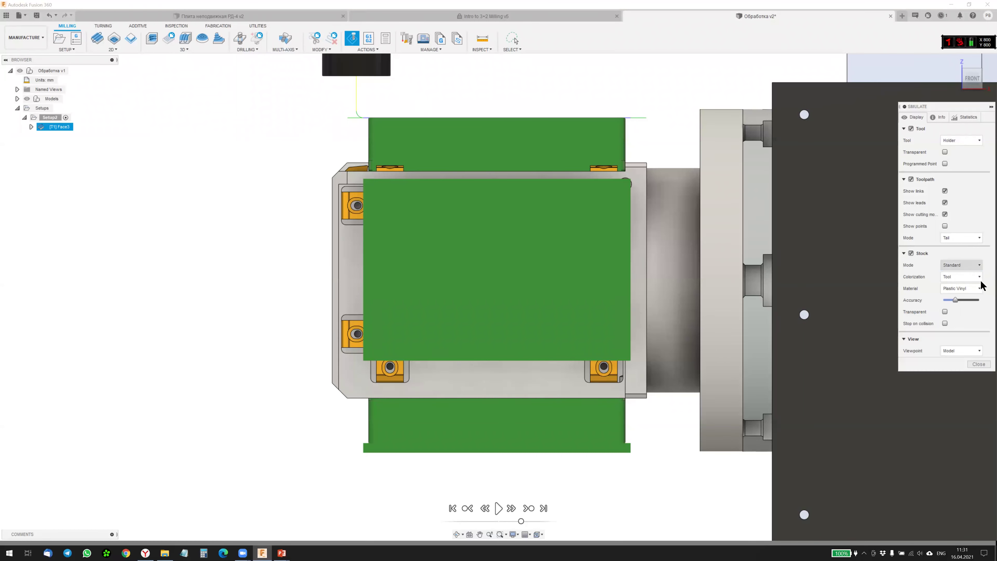
{"action": "left_click", "coordinate": [980, 281]}
{"action": "left_click", "coordinate": [974, 299]}
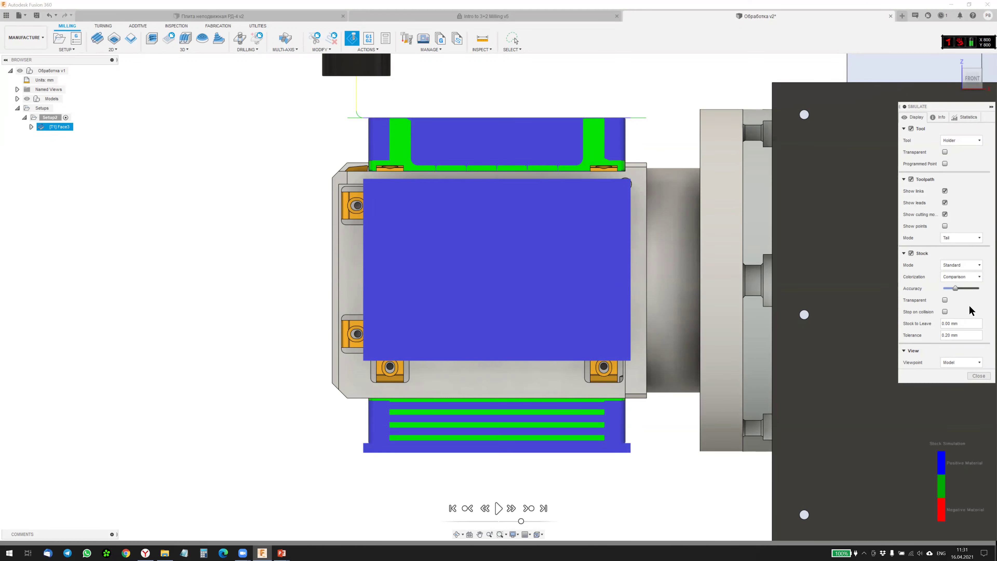
{"action": "left_click", "coordinate": [945, 311]}
{"action": "left_click", "coordinate": [979, 376]}
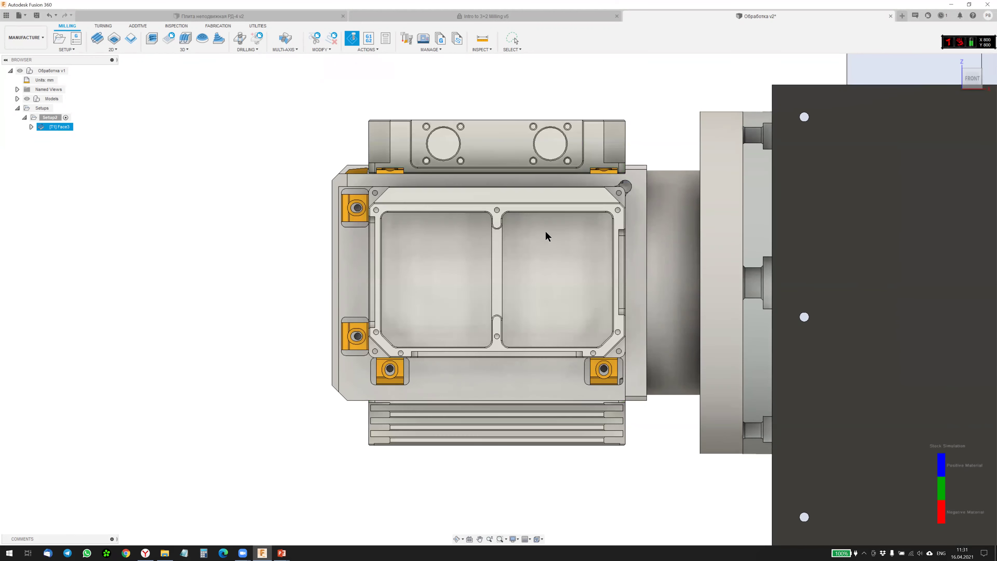
Step: Start a new 3D Adaptive Clearing operation, Adaptive2, and open its tool library
{"action": "mouse_move", "coordinate": [535, 298]}
{"action": "middle_mouse_down", "text": "shift"}
{"action": "mouse_move", "coordinate": [488, 282]}
{"action": "mouse_move", "coordinate": [362, 166]}
{"action": "middle_mouse_up", "text": "shift"}
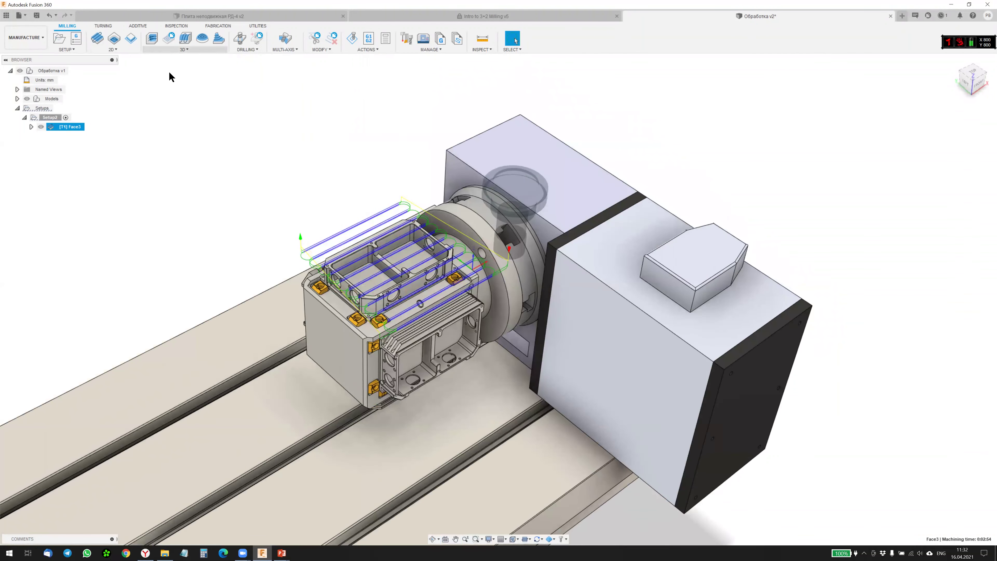
{"action": "scroll", "coordinate": [200, 98], "scroll_direction": "up", "scroll_amount": 1}
{"action": "scroll", "coordinate": [272, 122], "scroll_direction": "down", "scroll_amount": 2}
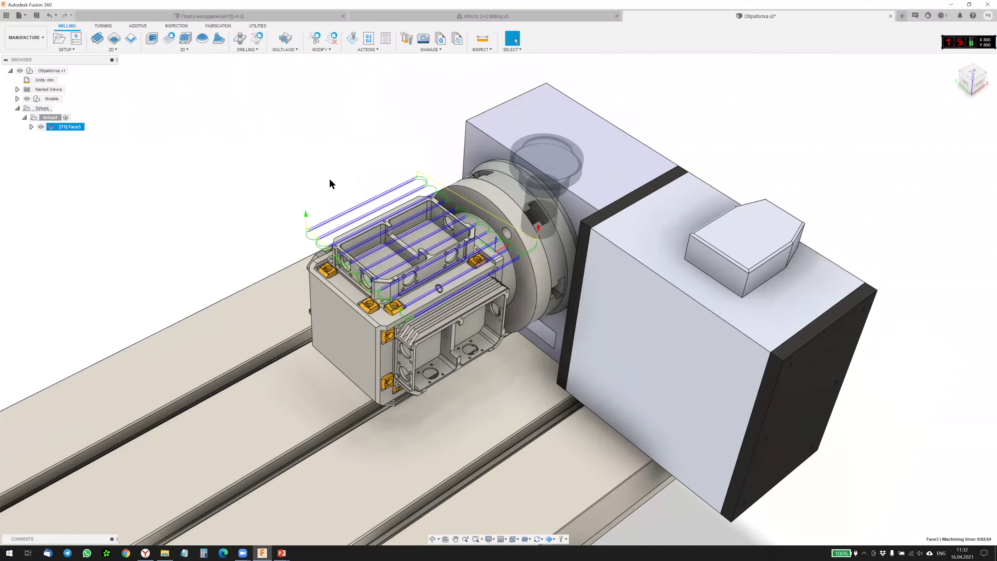
{"action": "scroll", "coordinate": [338, 181], "scroll_direction": "up", "scroll_amount": 3}
{"action": "scroll", "coordinate": [346, 192], "scroll_direction": "up", "scroll_amount": 3}
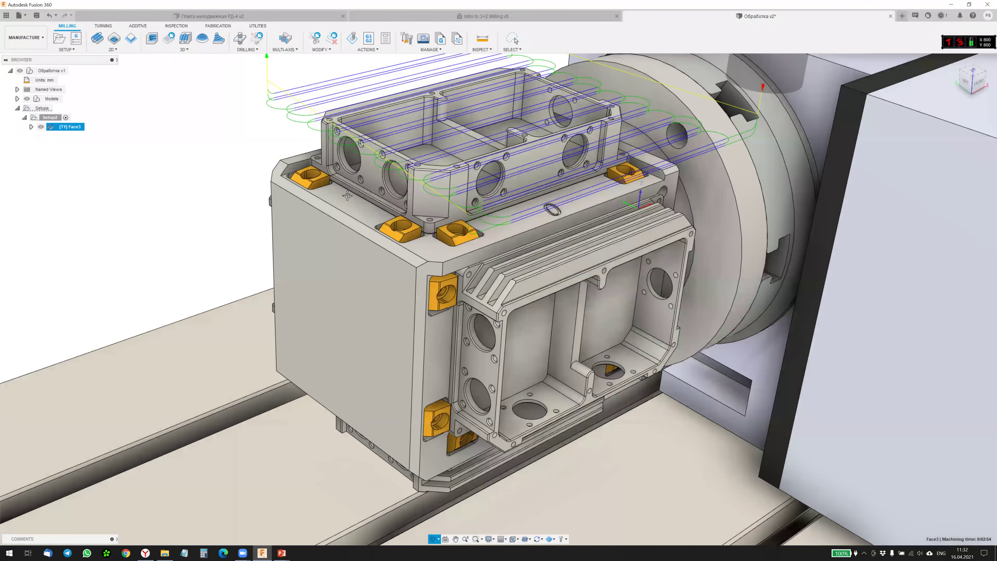
{"action": "middle_click_drag", "start_coordinate": [343, 187], "coordinate": [348, 196], "text": "shift"}
{"action": "left_click", "coordinate": [181, 50]}
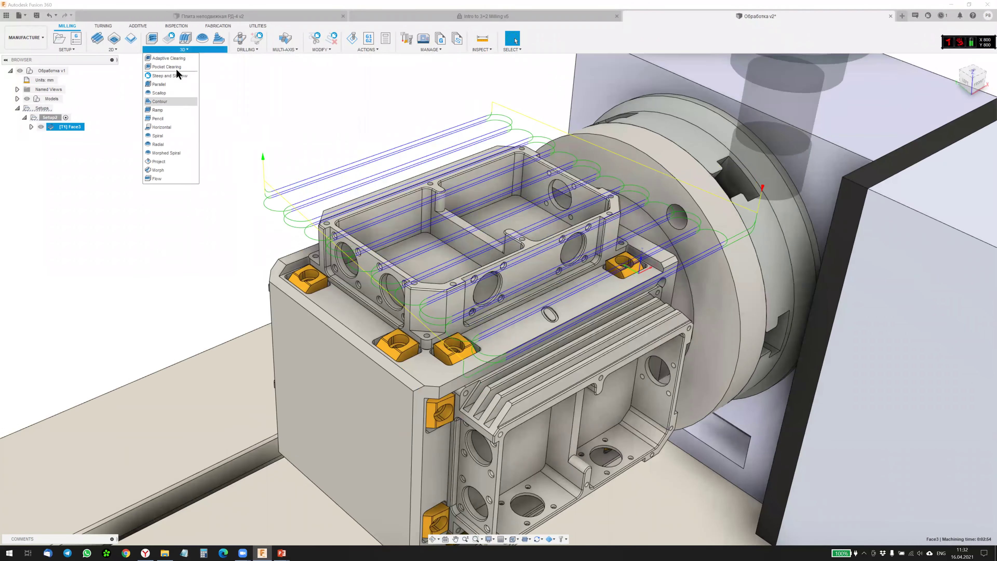
{"action": "left_click", "coordinate": [173, 58]}
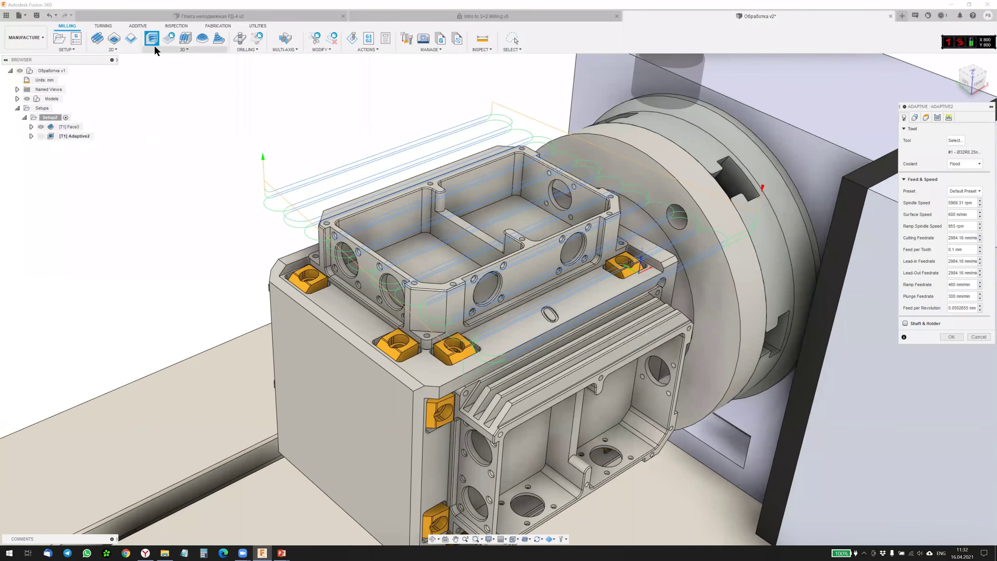
{"action": "left_click", "coordinate": [192, 50]}
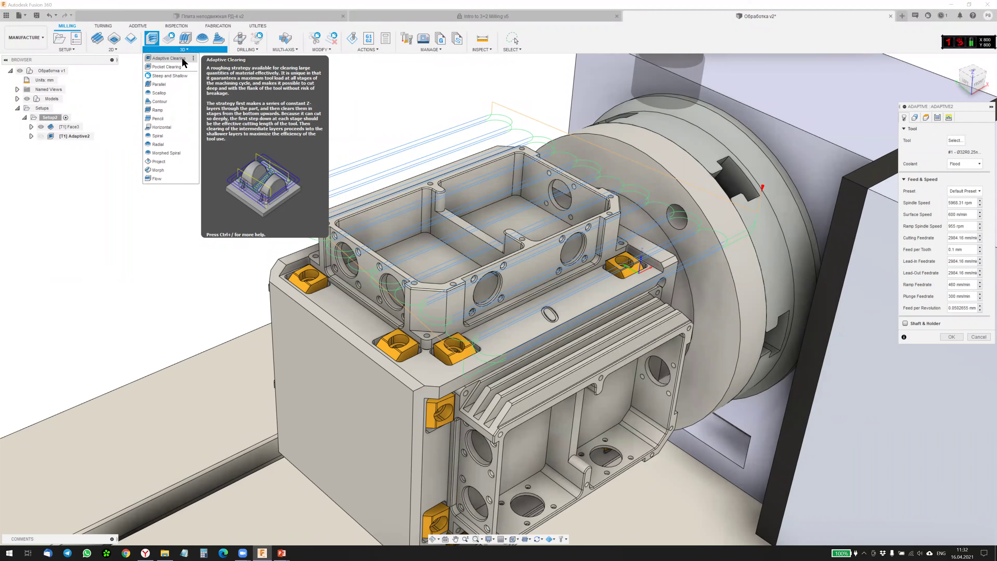
{"action": "left_click", "coordinate": [956, 141]}
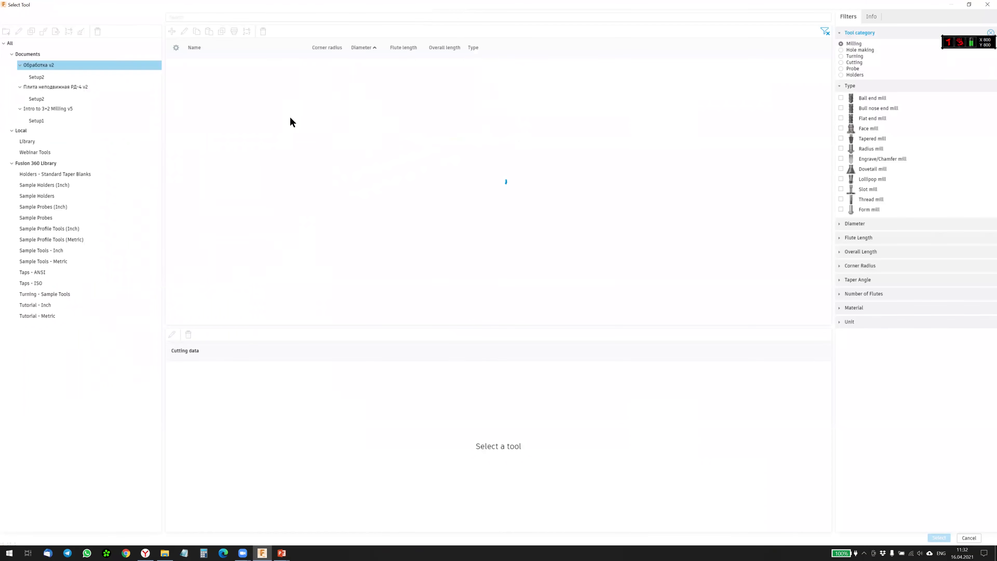
Step: Open the Ø10mm flat end mill from Webinar Tools for editing
{"action": "left_click", "coordinate": [36, 143]}
{"action": "left_click", "coordinate": [67, 152]}
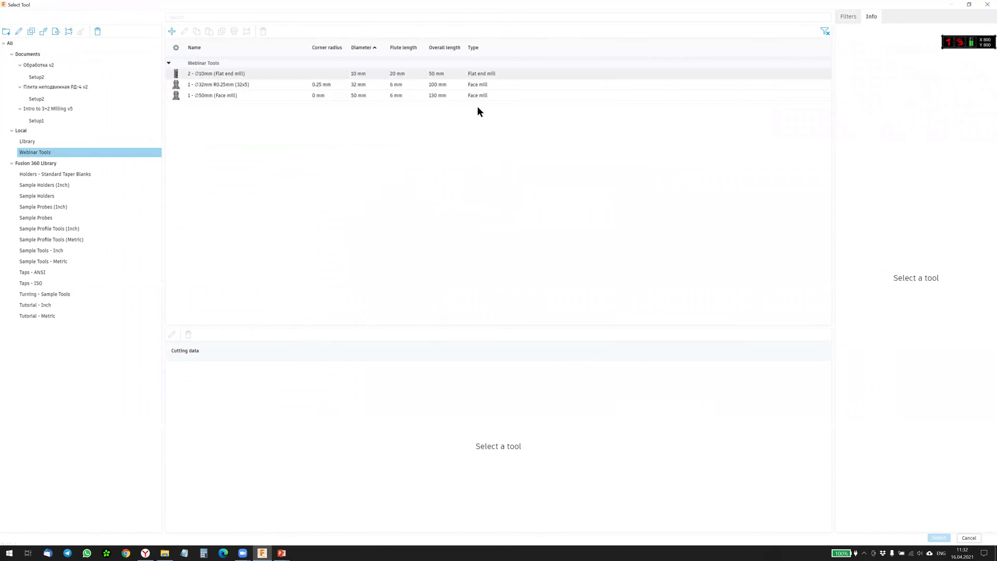
{"action": "left_click", "coordinate": [431, 74]}
{"action": "right_click", "coordinate": [450, 78]}
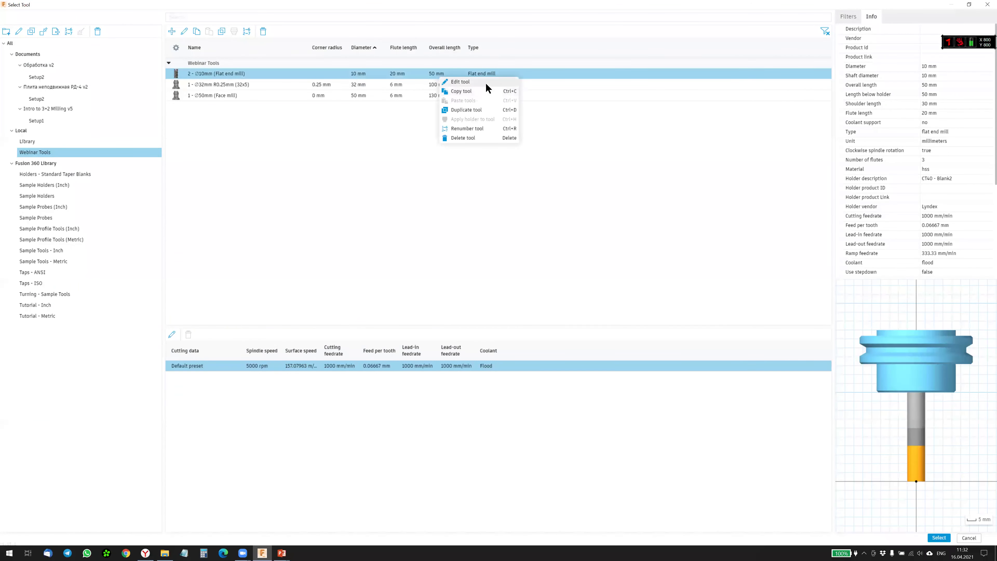
{"action": "left_click", "coordinate": [494, 123]}
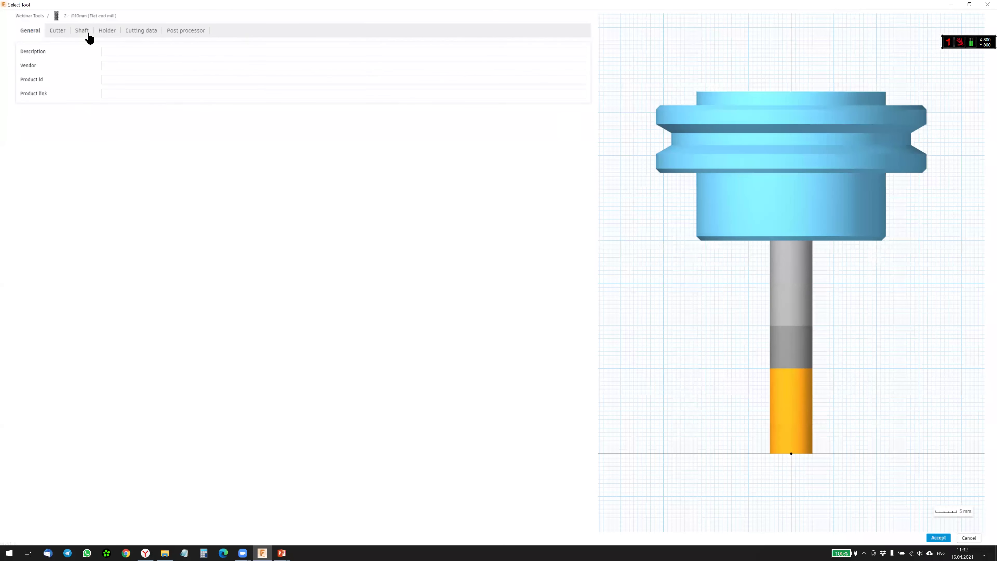
Step: Set the tool's cutting-data surface speed to 600 m/min, giving 19099 rpm
{"action": "left_click", "coordinate": [160, 31]}
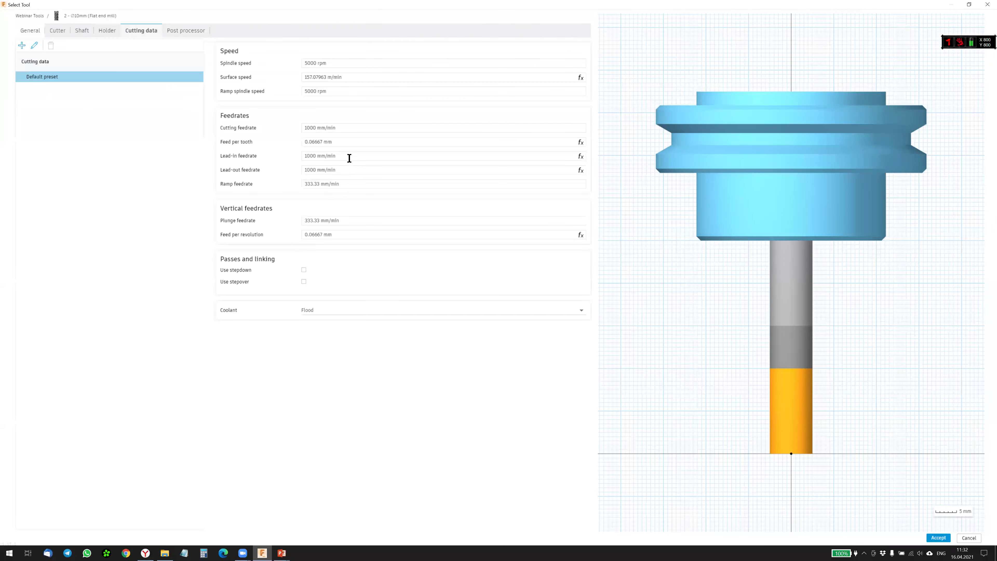
{"action": "left_click", "coordinate": [350, 128]}
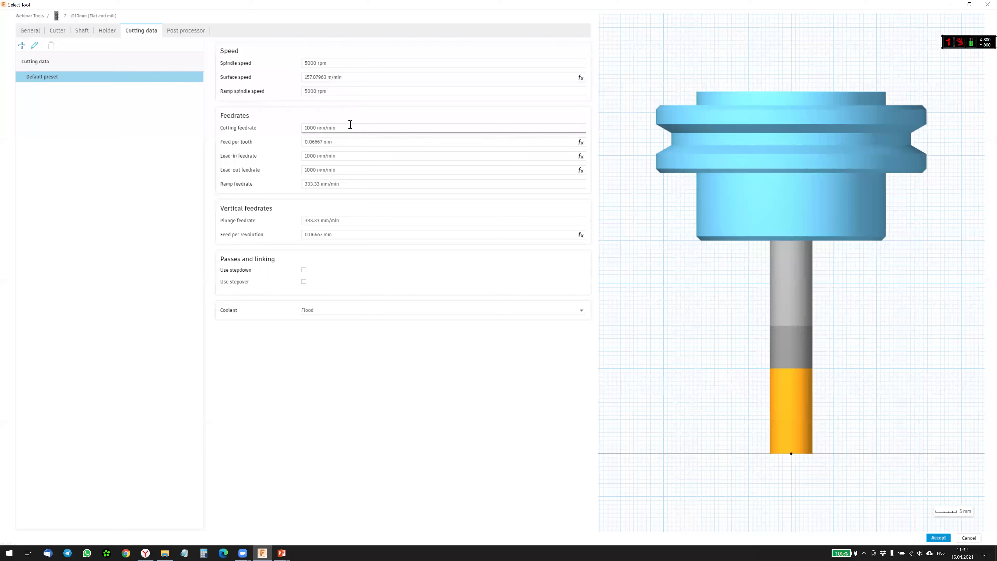
{"action": "left_click", "coordinate": [352, 77]}
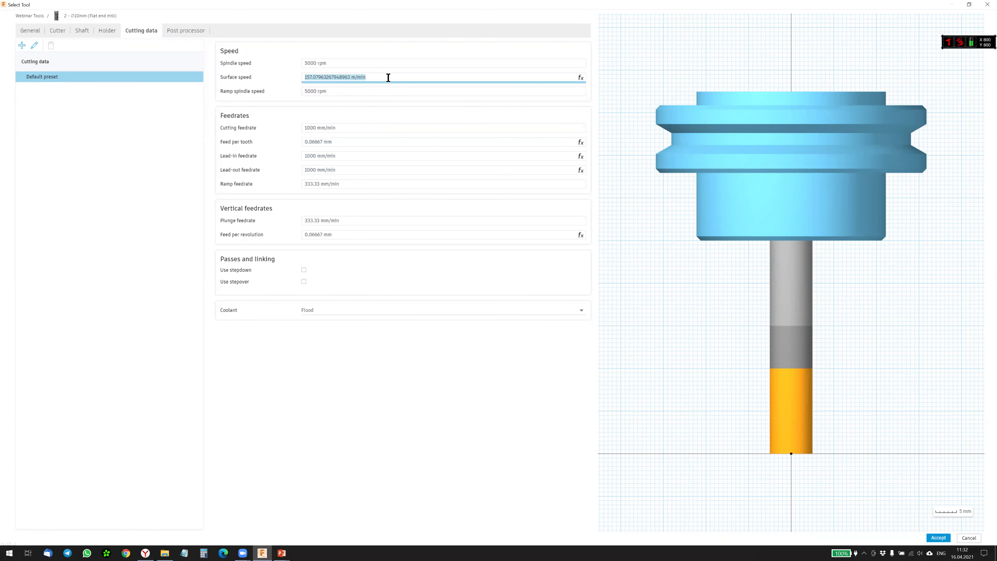
{"action": "type", "text": "600"}
{"action": "left_click", "coordinate": [153, 139]}
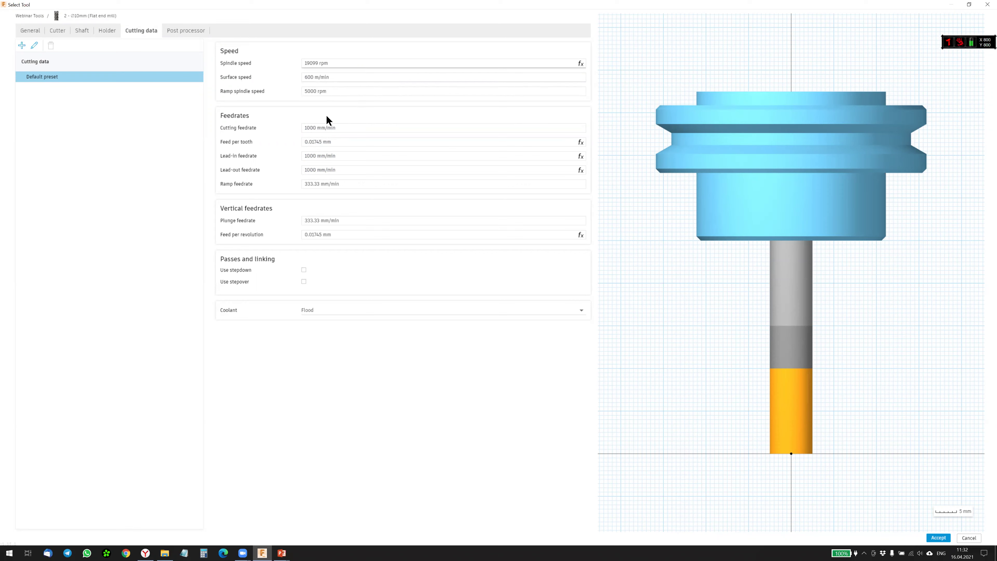
Step: Give the Ø10mm end mill 2 flutes, Carbide material and a 25 mm flute length
{"action": "left_click", "coordinate": [80, 31]}
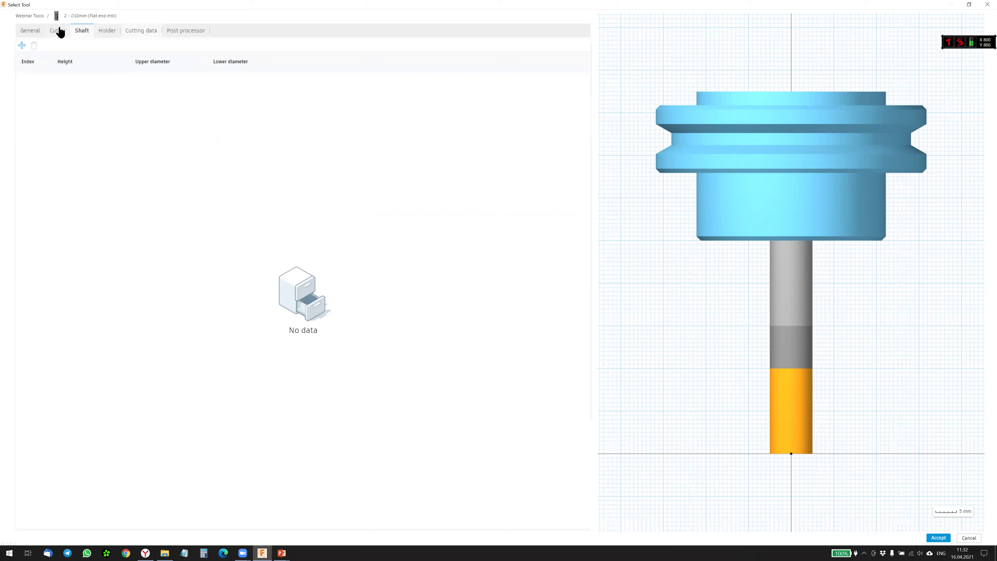
{"action": "left_click", "coordinate": [296, 93]}
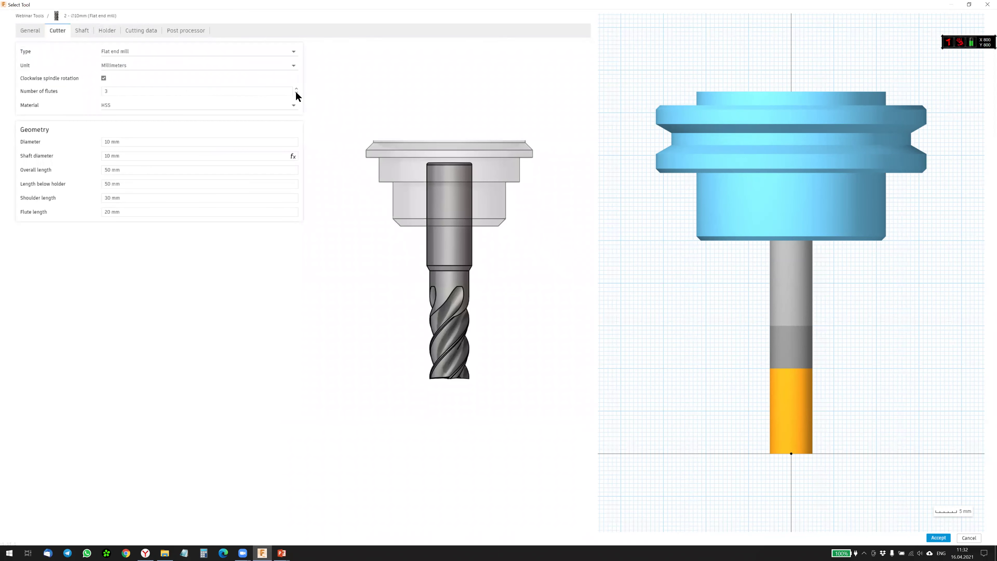
{"action": "left_click", "coordinate": [162, 106]}
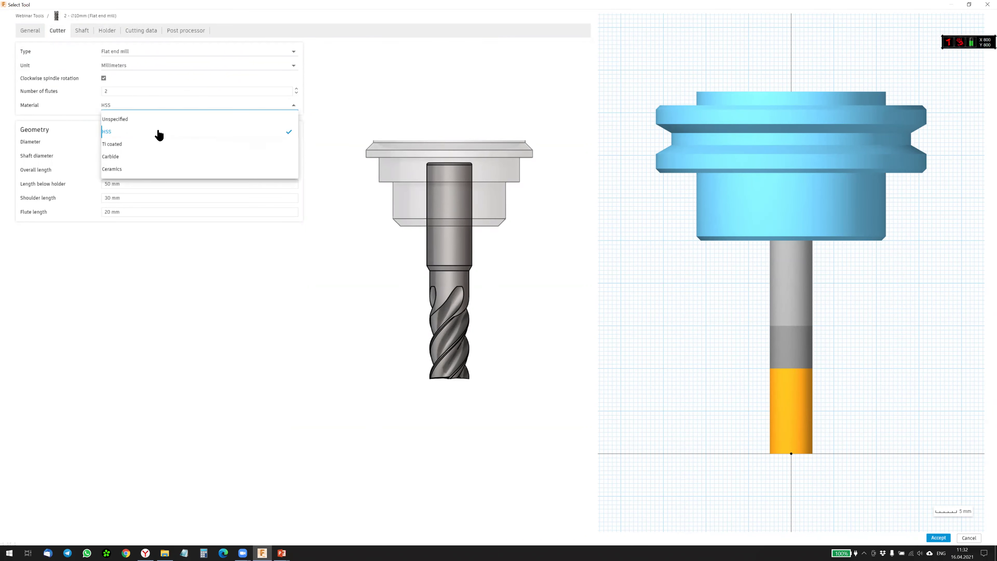
{"action": "left_click", "coordinate": [122, 157]}
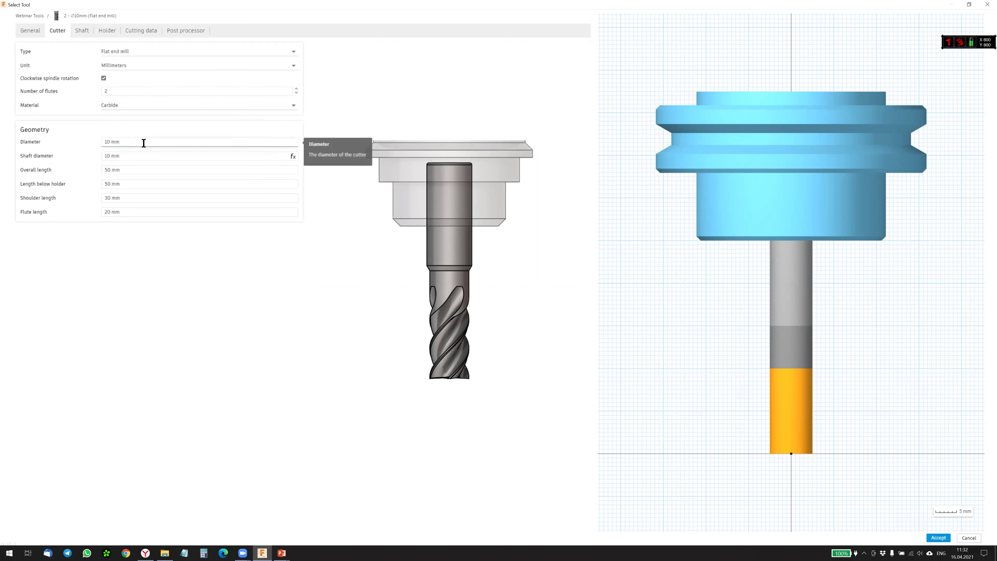
{"action": "left_click", "coordinate": [135, 156]}
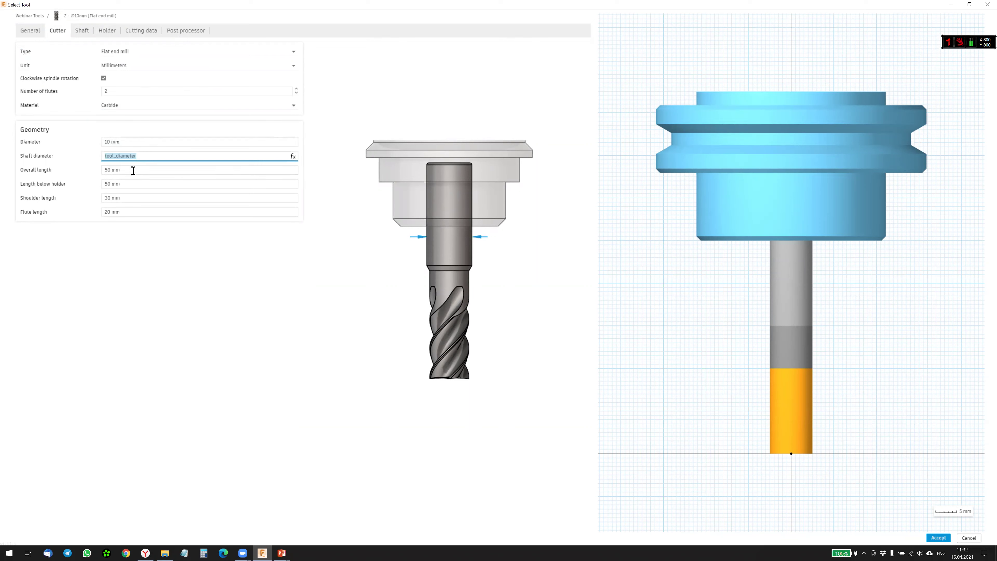
{"action": "left_click", "coordinate": [133, 172]}
{"action": "left_click", "coordinate": [134, 184]}
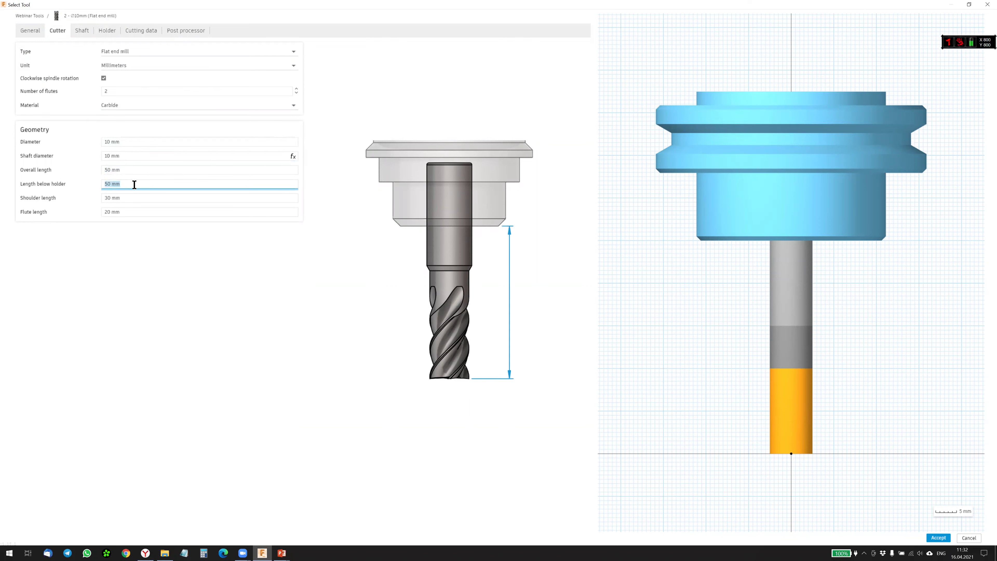
{"action": "left_click", "coordinate": [134, 198]}
{"action": "left_click", "coordinate": [138, 211]}
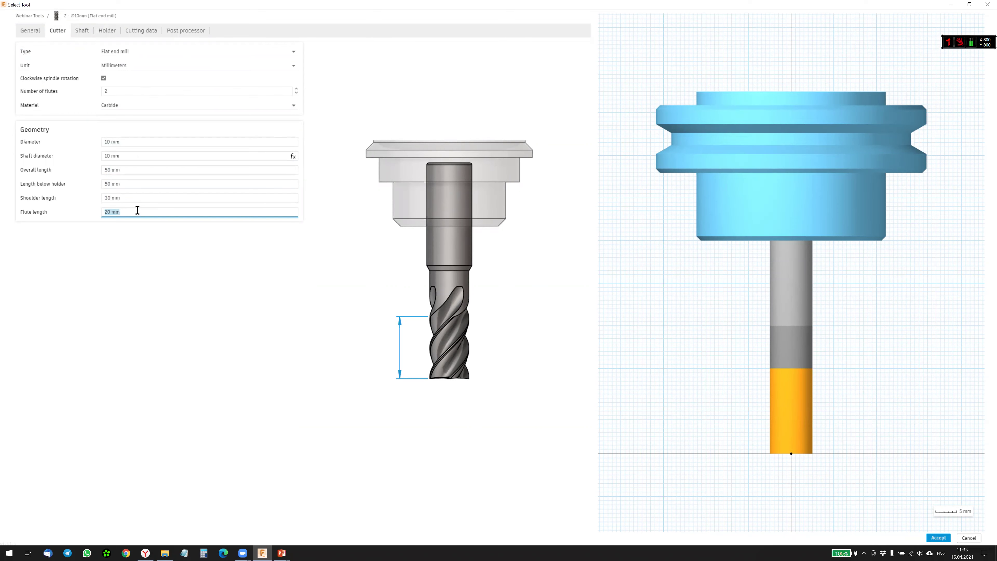
{"action": "type", "text": "25"}
{"action": "left_click", "coordinate": [141, 32]}
Step: Set feed per tooth to 0.1 mm, save the tool, and assign it to Adaptive2
{"action": "left_click", "coordinate": [361, 156]}
{"action": "left_click", "coordinate": [354, 141]}
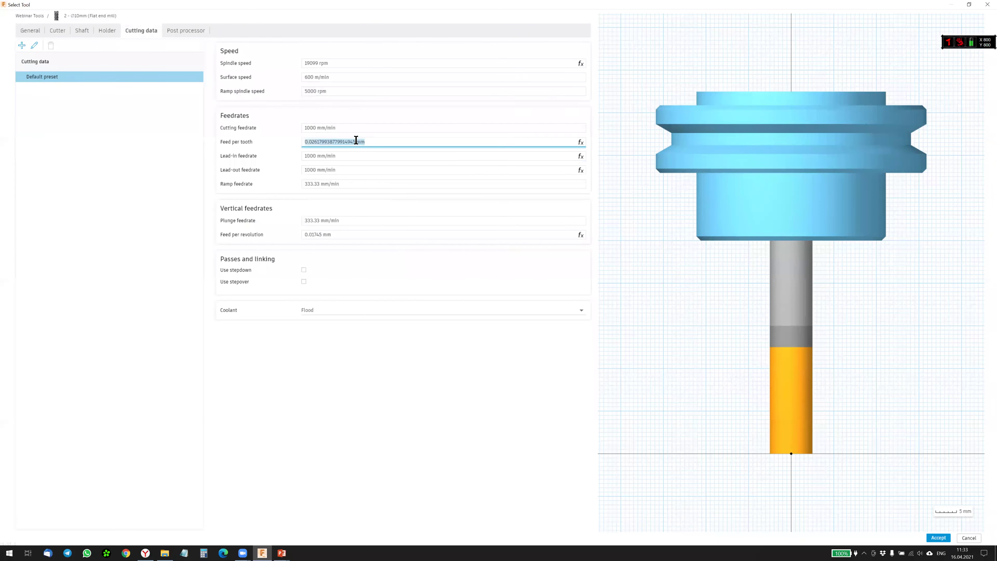
{"action": "type", "text": "0.1"}
{"action": "left_click", "coordinate": [456, 272]}
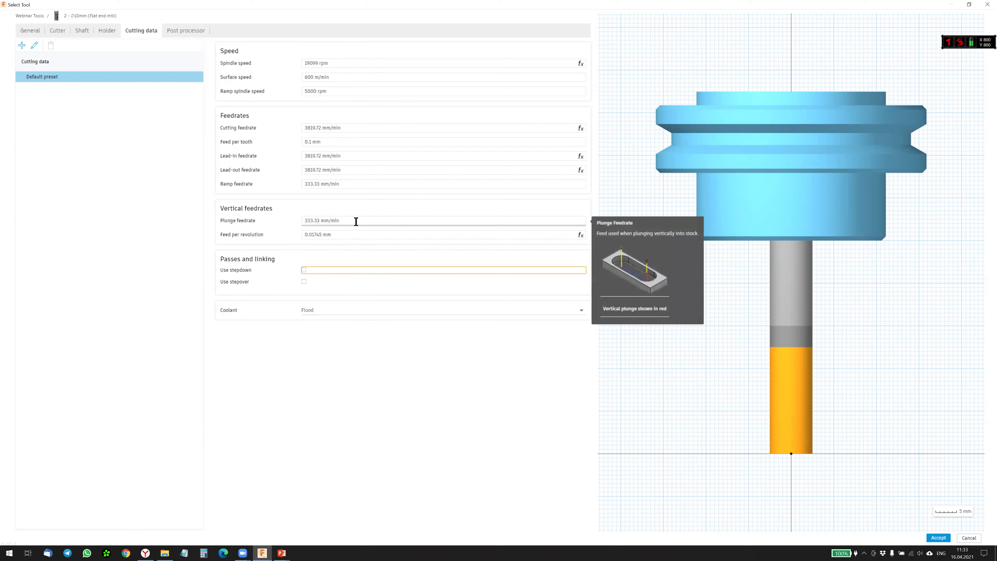
{"action": "left_click", "coordinate": [937, 542]}
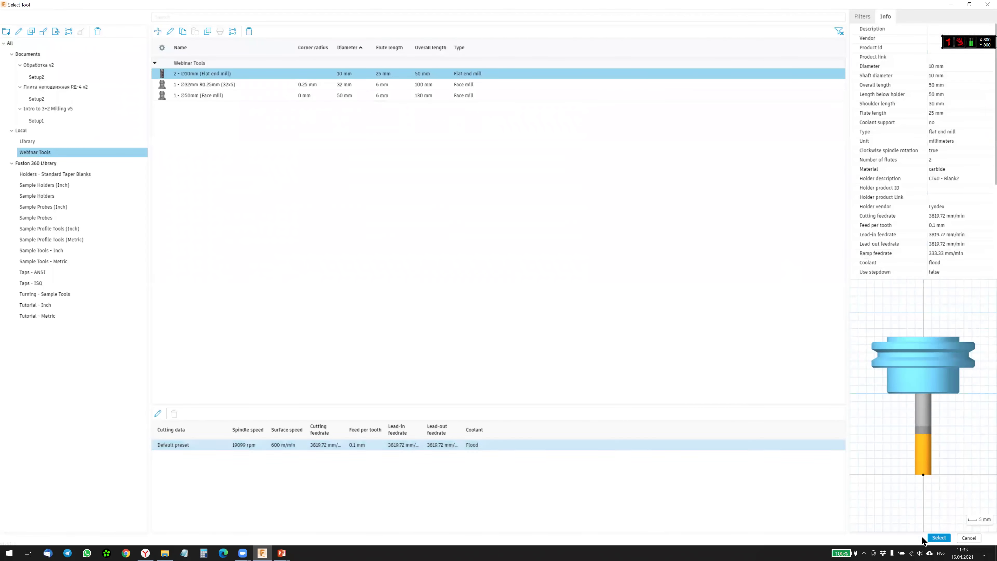
{"action": "key", "text": "Return"}
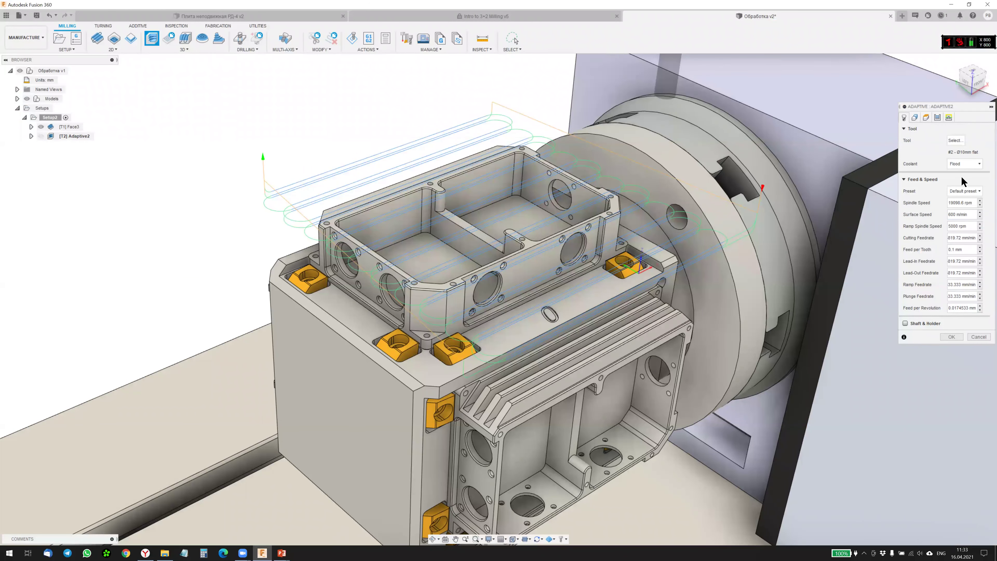
Step: Bound Adaptive2 by the pocket's top-edge chain selection, keeping the tool inside the boundary
{"action": "left_click", "coordinate": [915, 118]}
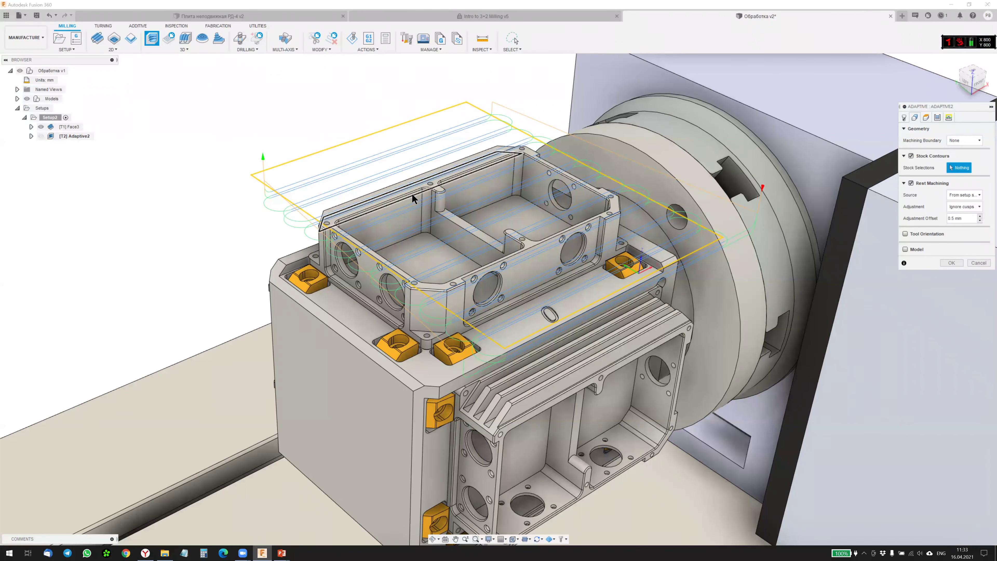
{"action": "scroll", "coordinate": [434, 189], "scroll_direction": "up", "scroll_amount": 2}
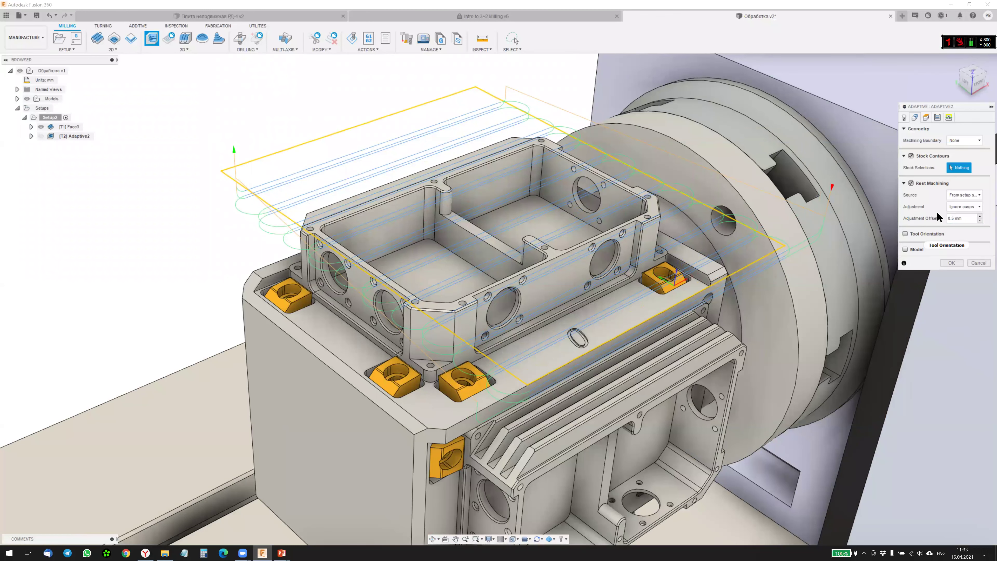
{"action": "left_click", "coordinate": [978, 141]}
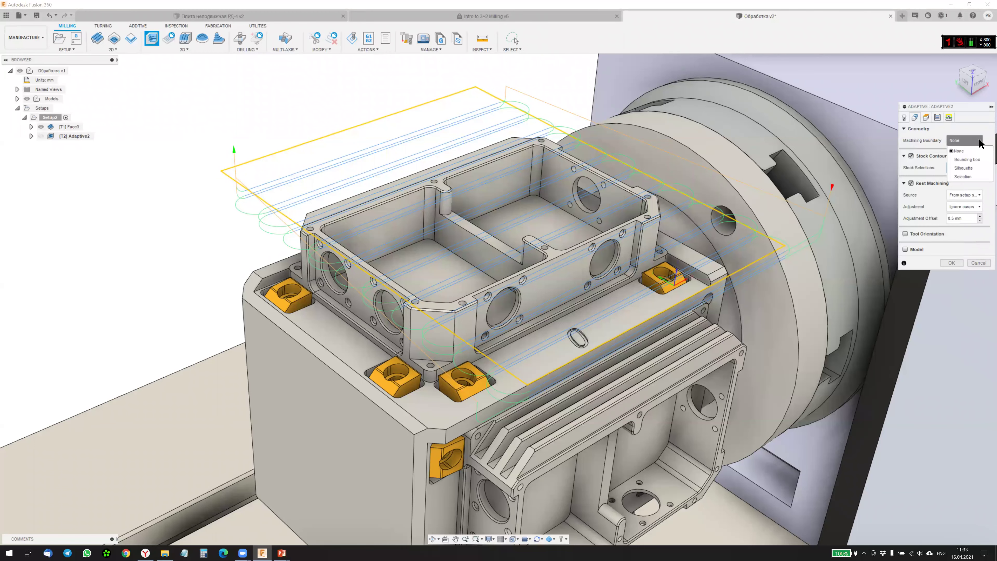
{"action": "left_click", "coordinate": [973, 177]}
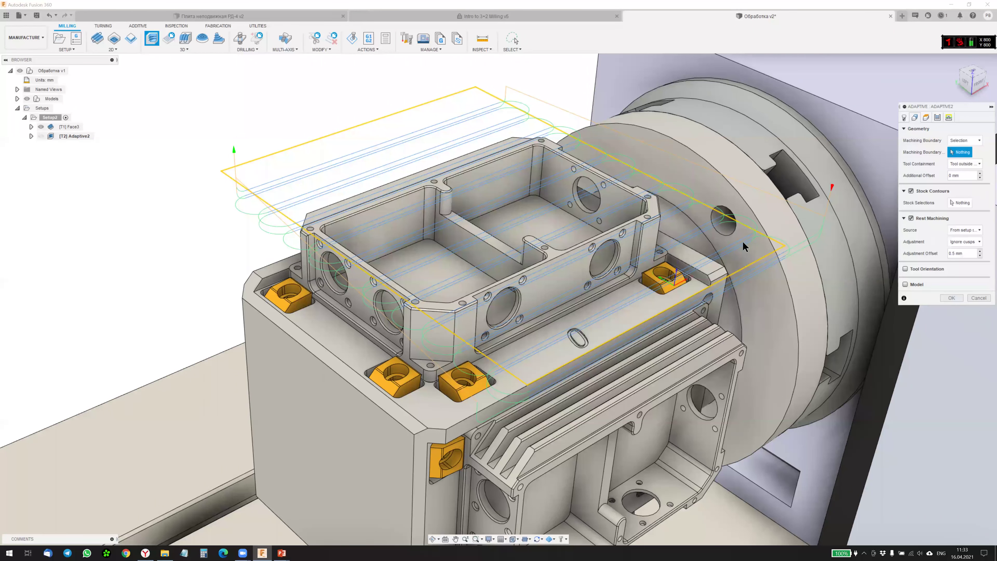
{"action": "scroll", "coordinate": [437, 196], "scroll_direction": "up", "scroll_amount": 2}
{"action": "left_click", "coordinate": [448, 193]}
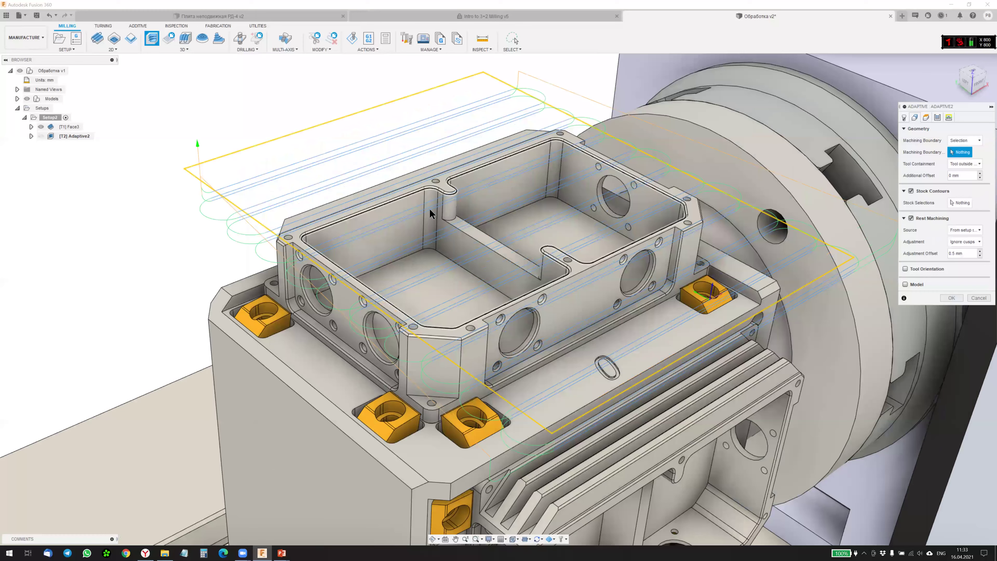
{"action": "scroll", "coordinate": [306, 130], "scroll_direction": "down", "scroll_amount": 1}
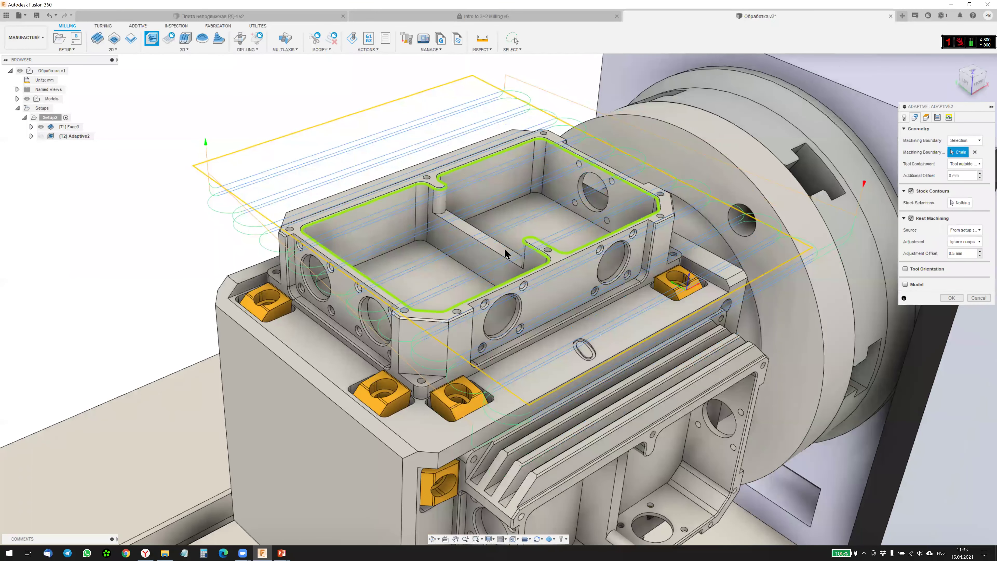
{"action": "left_click", "coordinate": [976, 165]}
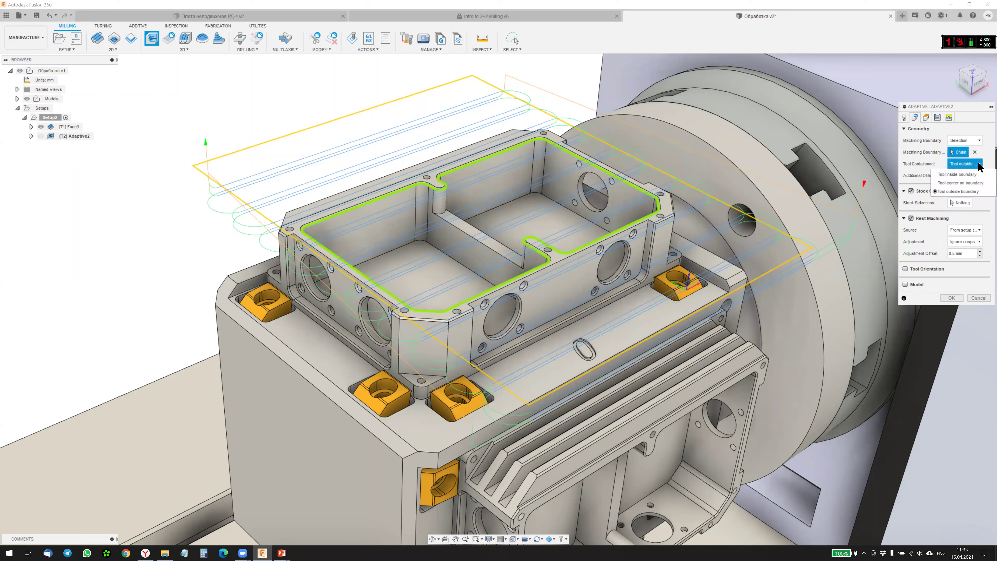
{"action": "left_click", "coordinate": [958, 175]}
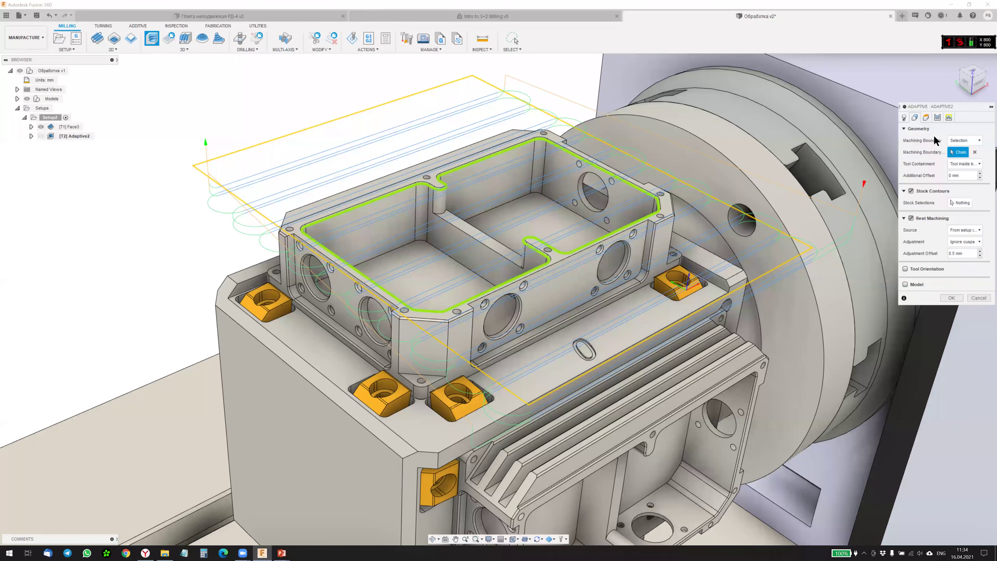
Step: Take Adaptive2's bottom height from the pocket floor face, then view its Passes settings
{"action": "left_click", "coordinate": [926, 118]}
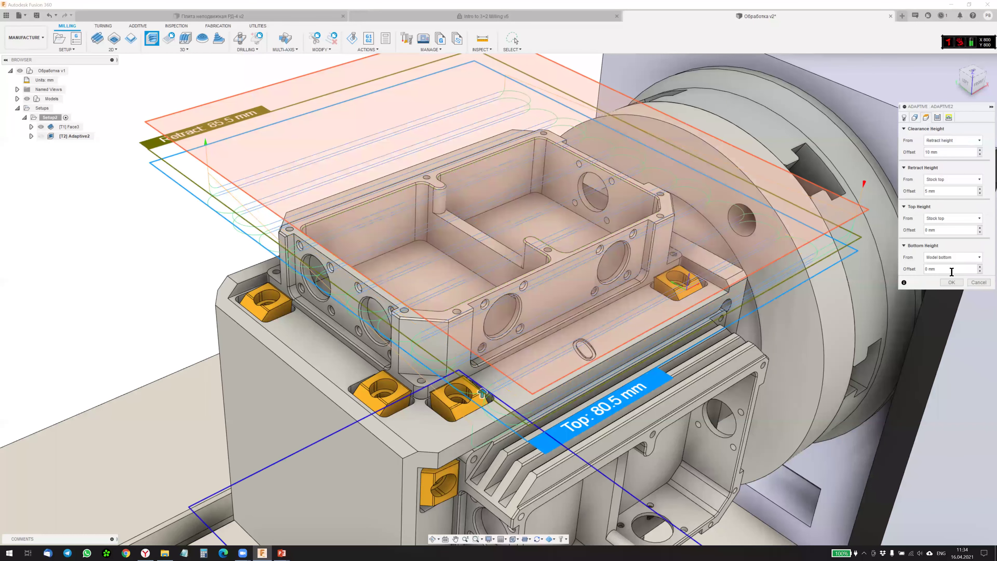
{"action": "left_click", "coordinate": [971, 256]}
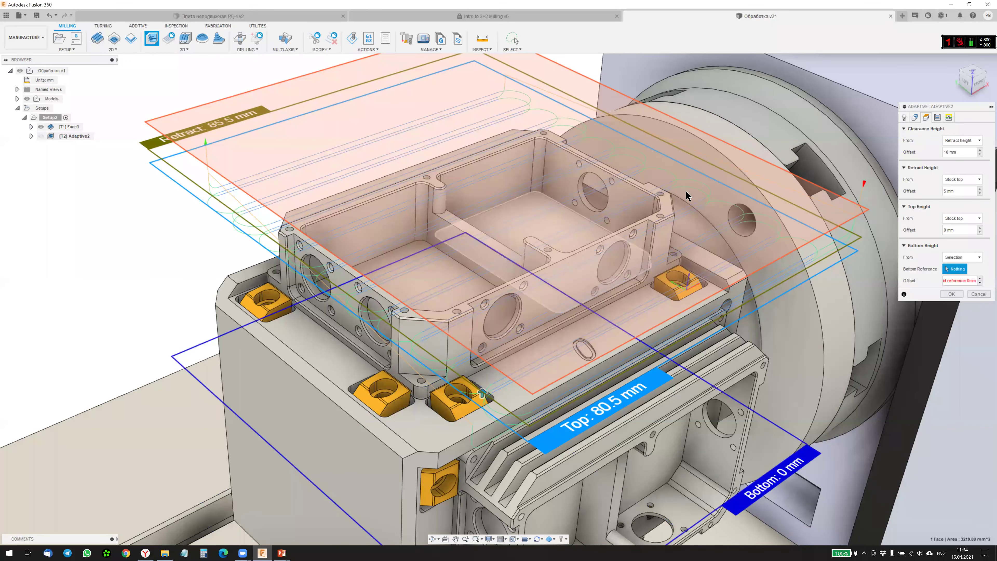
{"action": "left_click", "coordinate": [526, 227]}
{"action": "left_click", "coordinate": [938, 117]}
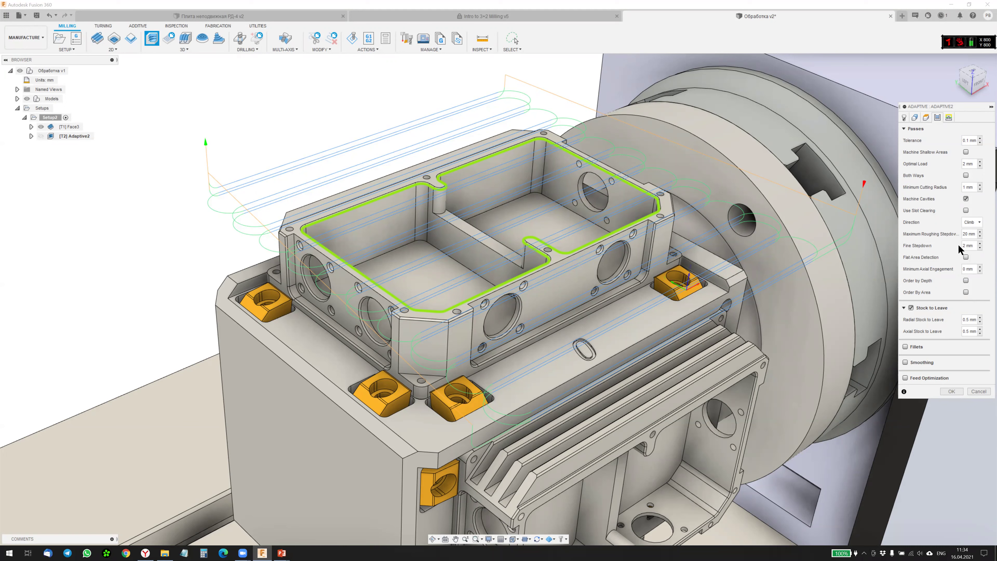
Step: Accept the Adaptive settings to compute the Adaptive2 roughing toolpath in both pockets
{"action": "left_click", "coordinate": [952, 392]}
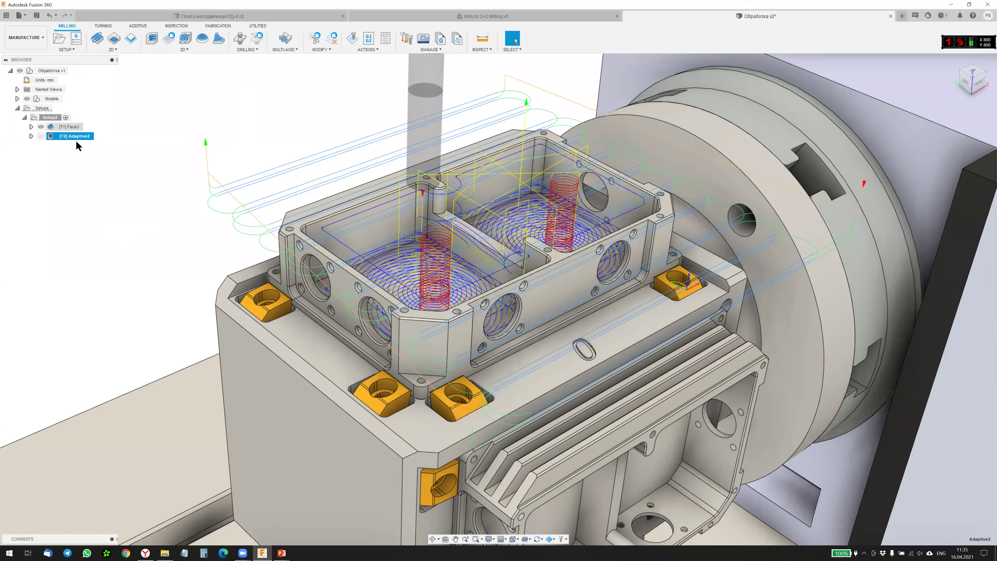
Step: Simulate Setup2's facing and adaptive passes, then reopen Adaptive2's parameters for editing
{"action": "right_click", "coordinate": [54, 117]}
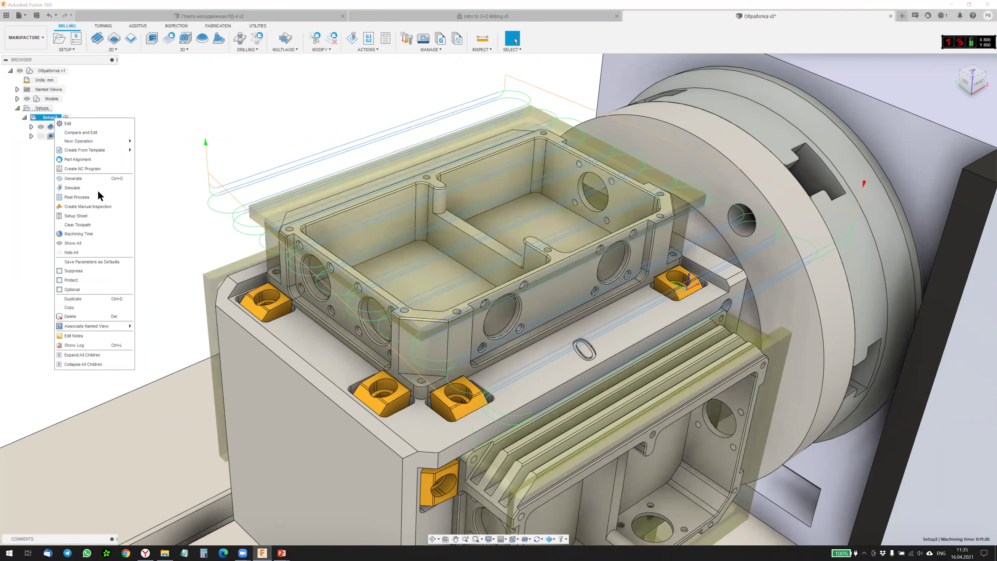
{"action": "scroll", "coordinate": [298, 169], "scroll_direction": "down", "scroll_amount": 1}
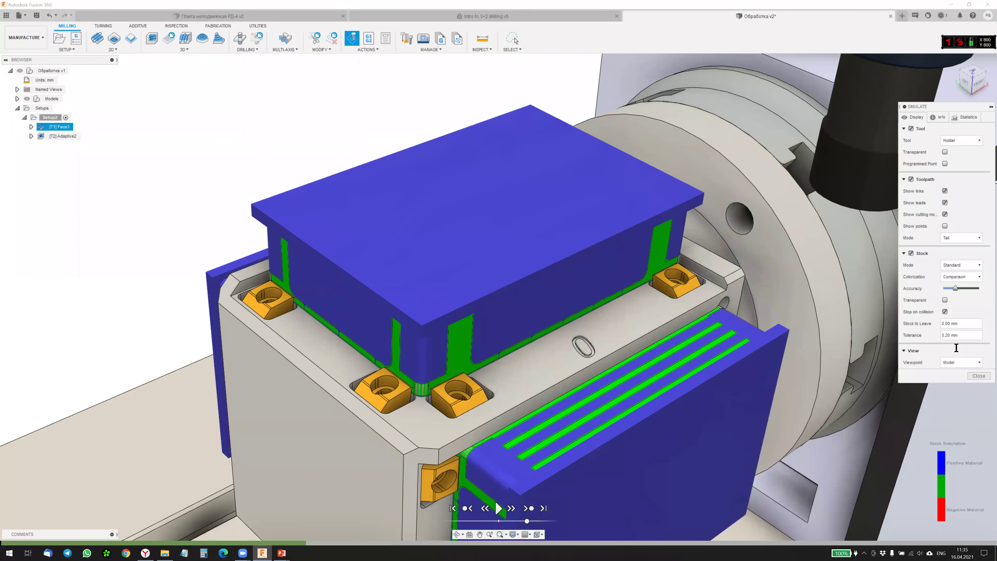
{"action": "left_click", "coordinate": [499, 508]}
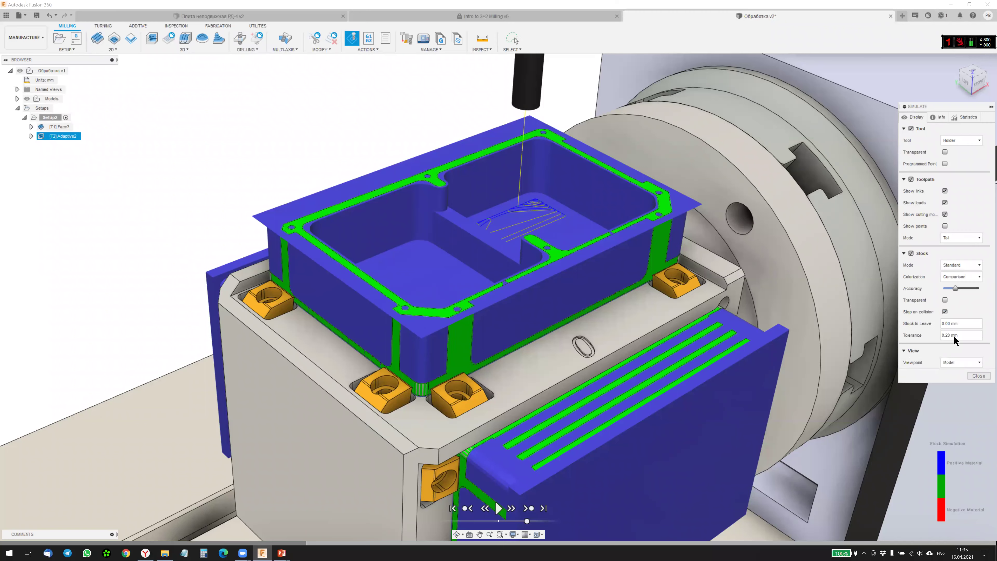
{"action": "left_click", "coordinate": [977, 376]}
{"action": "left_click", "coordinate": [50, 117]}
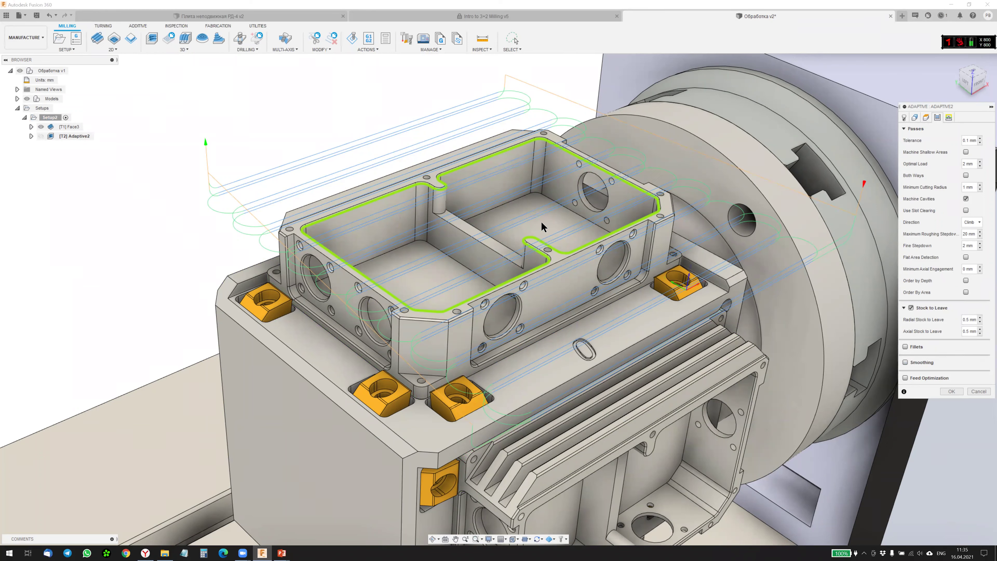
Step: Close Adaptive2 unchanged, browse the 3D and 2D strategies, and start a 2D Contour's tool choice
{"action": "left_click", "coordinate": [979, 391]}
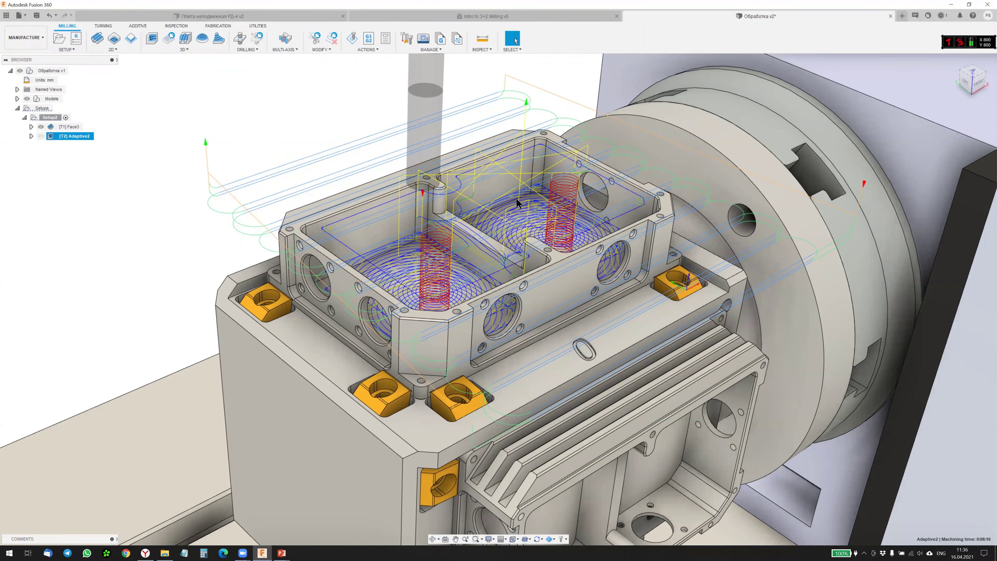
{"action": "left_click", "coordinate": [188, 50]}
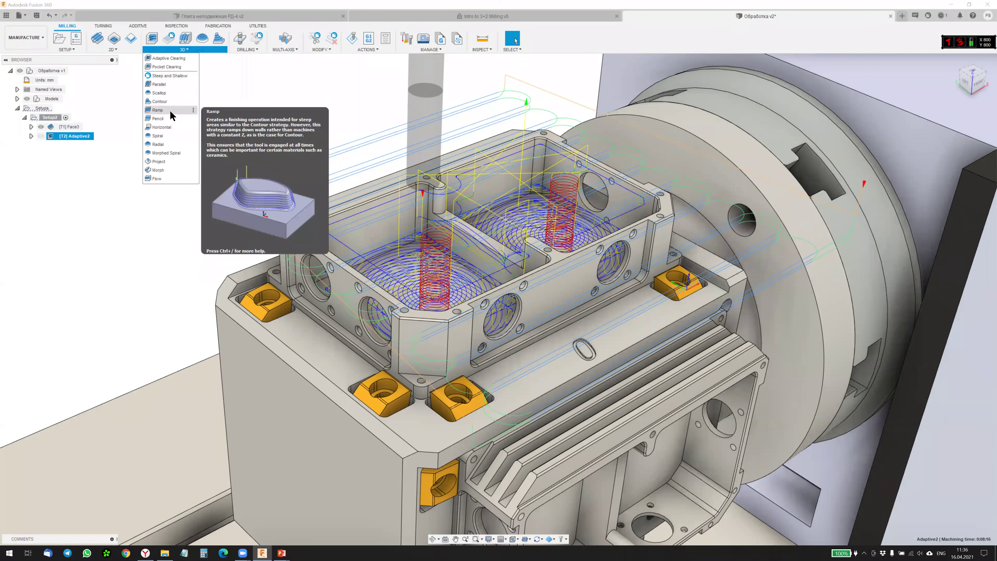
{"action": "left_click", "coordinate": [116, 48]}
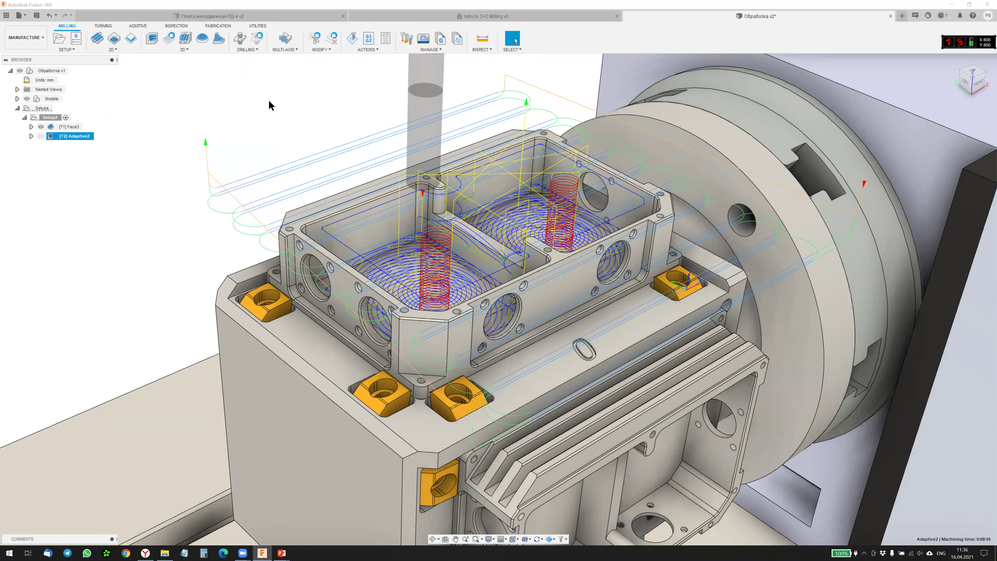
{"action": "left_click", "coordinate": [956, 142]}
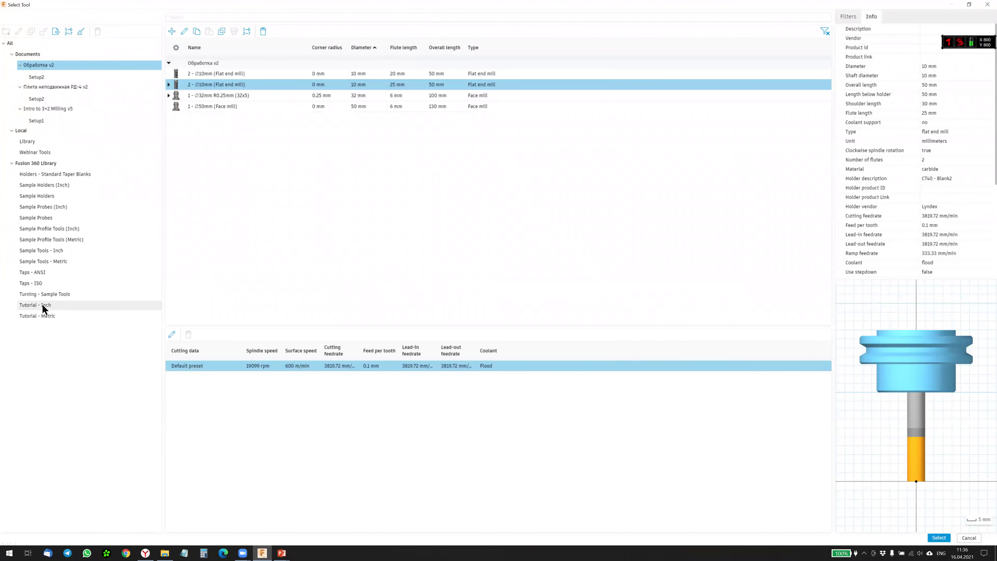
Step: Use the #4 Ø5mm flat end mill from Tutorial - Metric for the 2D Contour
{"action": "left_click", "coordinate": [45, 315]}
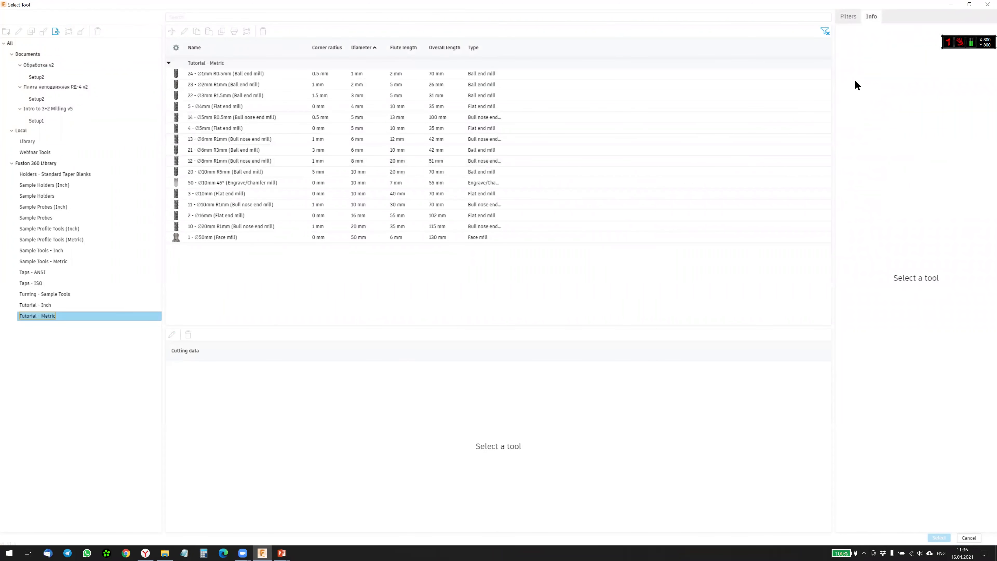
{"action": "left_click", "coordinate": [848, 17]}
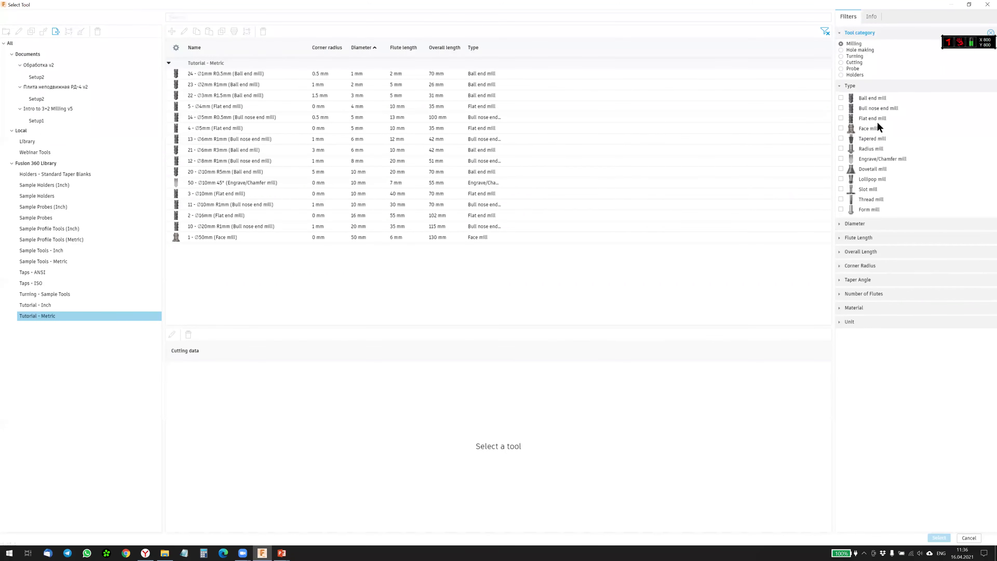
{"action": "left_click", "coordinate": [841, 118]}
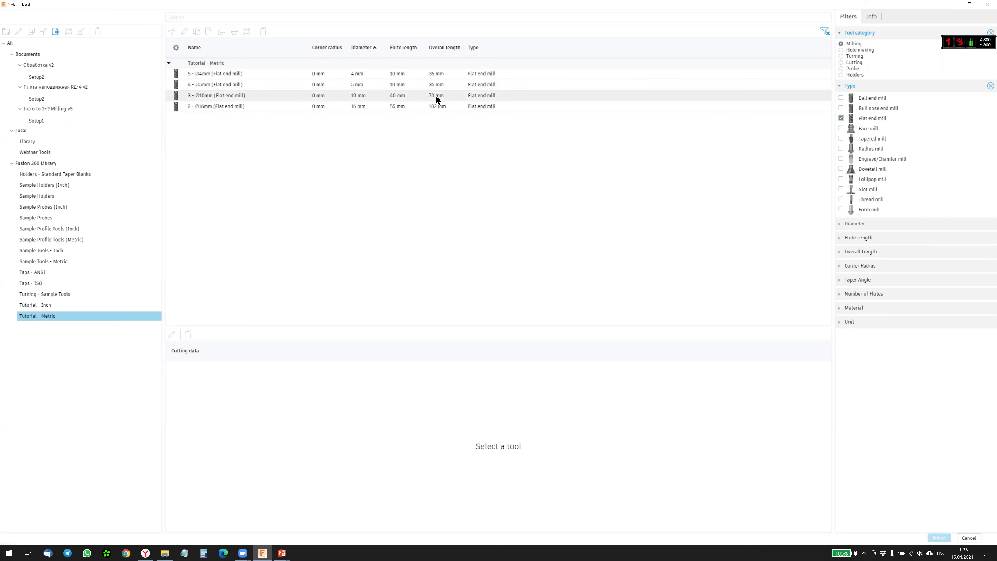
{"action": "left_click", "coordinate": [211, 90]}
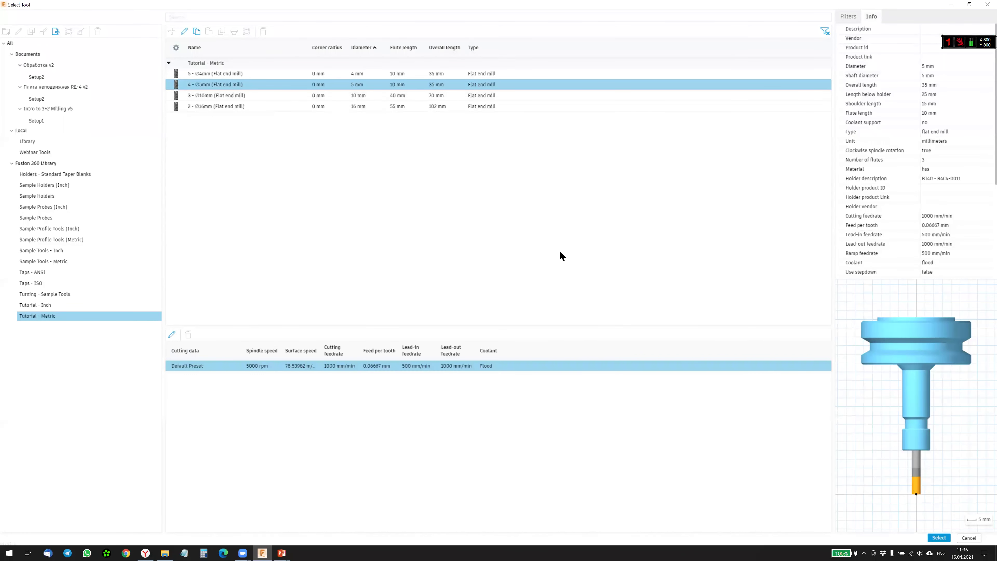
{"action": "left_click", "coordinate": [969, 538]}
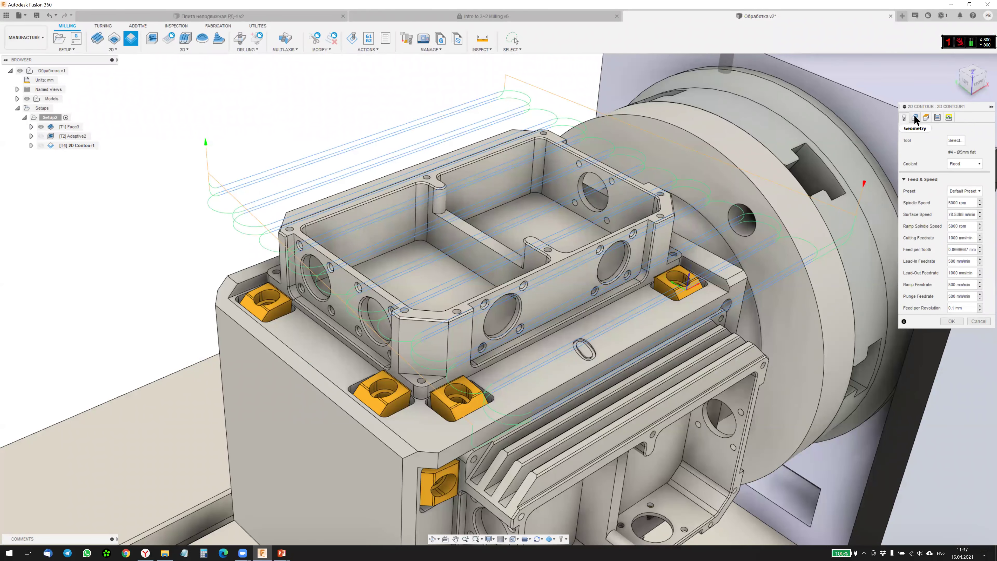
Step: Chain the pocket's top edge as contour geometry and review the Heights and Passes settings
{"action": "left_click", "coordinate": [915, 118]}
{"action": "left_click", "coordinate": [512, 199]}
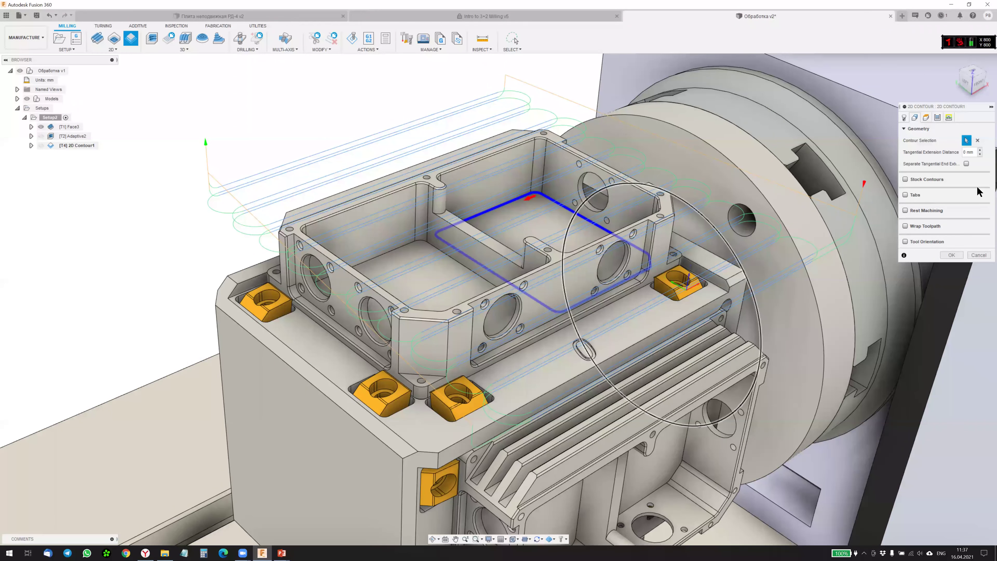
{"action": "left_click", "coordinate": [926, 117]}
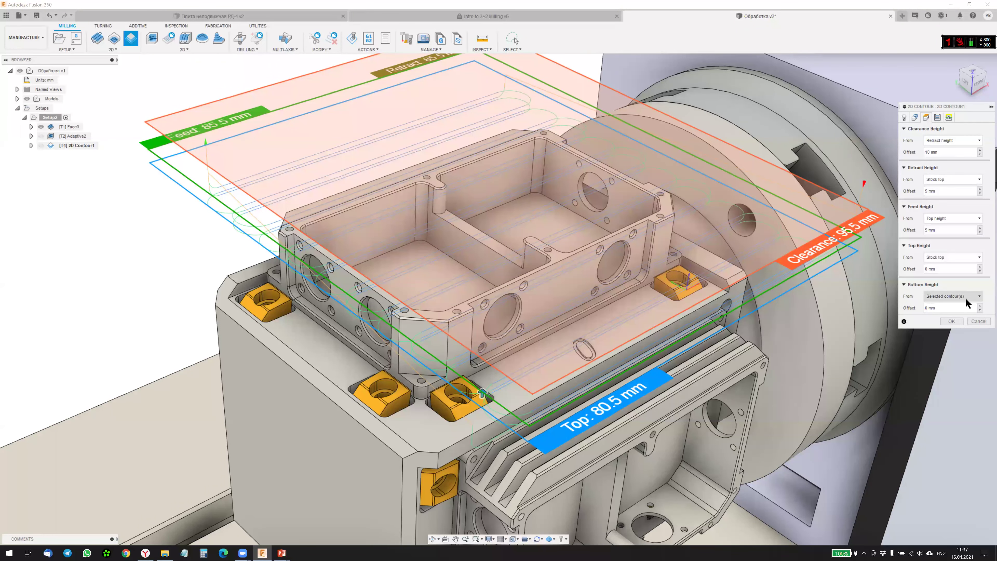
{"action": "left_click", "coordinate": [937, 117]}
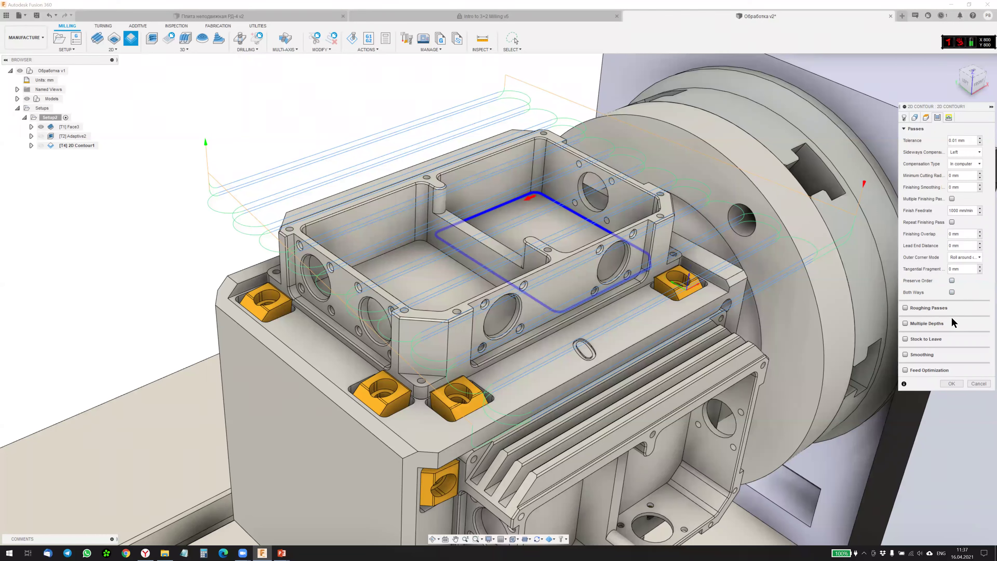
Step: Enable multiple depths at 15 mm maximum roughing stepdown, accepting the safe-distance warning
{"action": "left_click", "coordinate": [906, 323]}
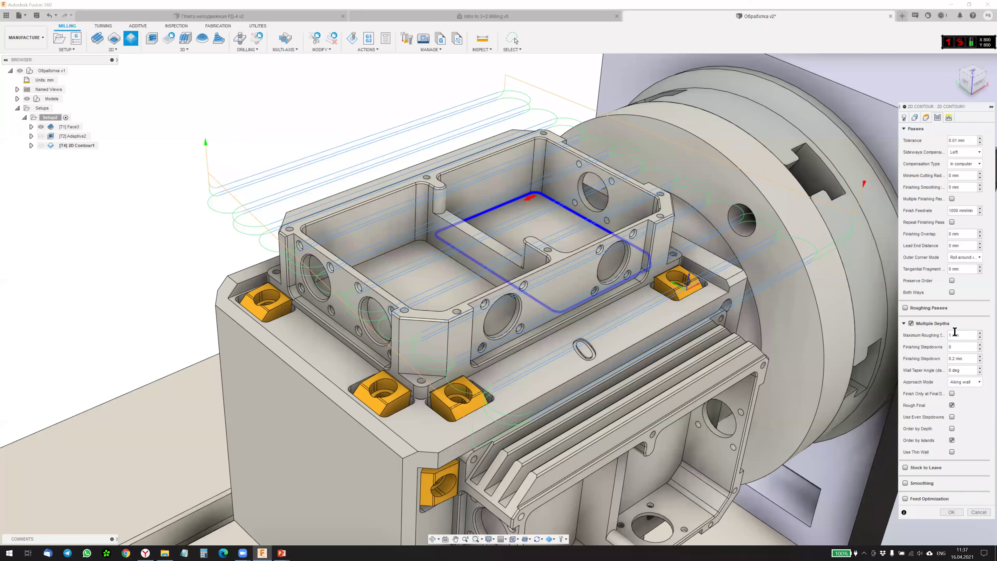
{"action": "left_click", "coordinate": [966, 334]}
{"action": "mouse_move", "coordinate": [922, 335]}
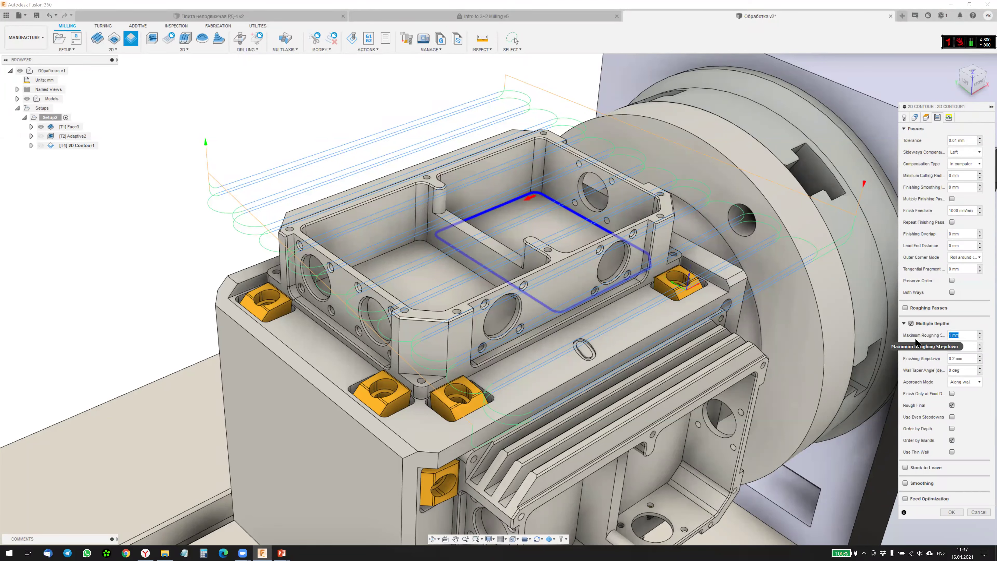
{"action": "type", "text": "15"}
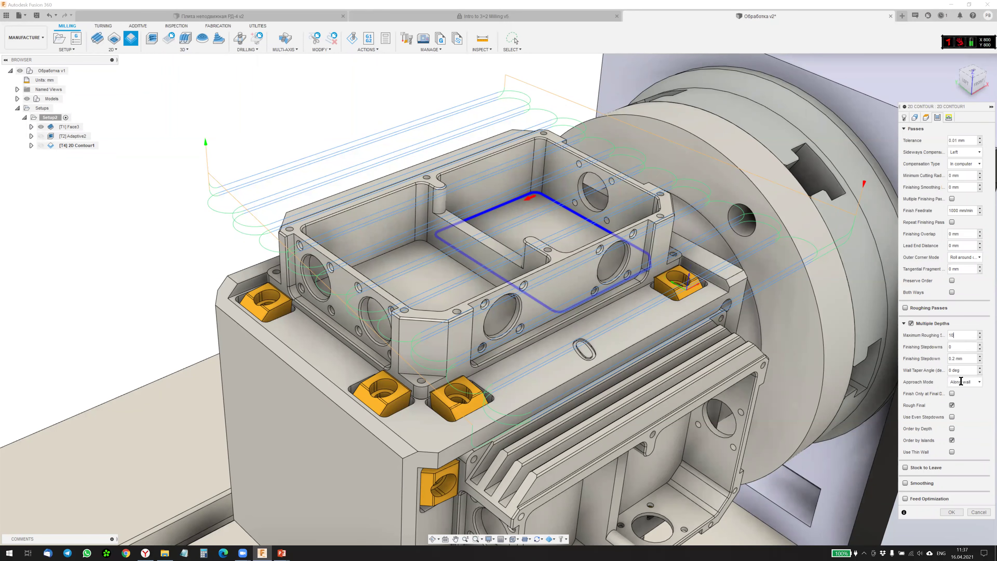
{"action": "left_click", "coordinate": [948, 513]}
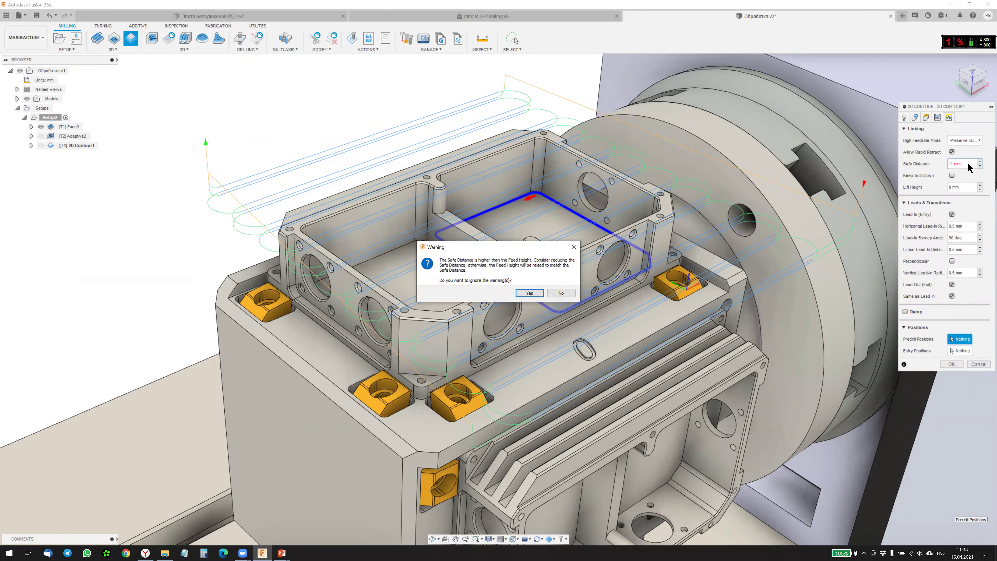
{"action": "left_click", "coordinate": [537, 293]}
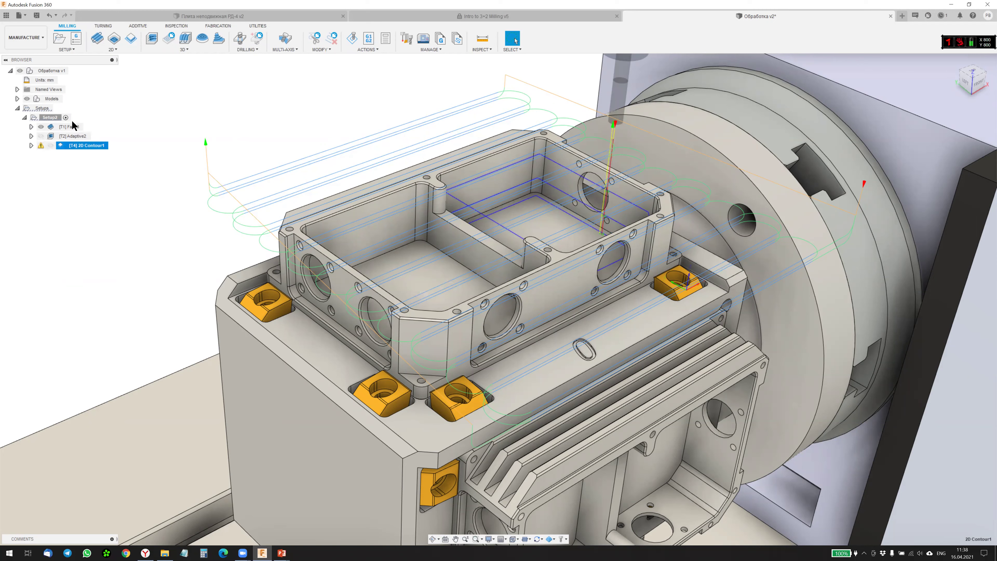
Step: Simulate all Setup2 operations through 2D Contour1, inspect its details, and close the simulation
{"action": "right_click", "coordinate": [50, 117]}
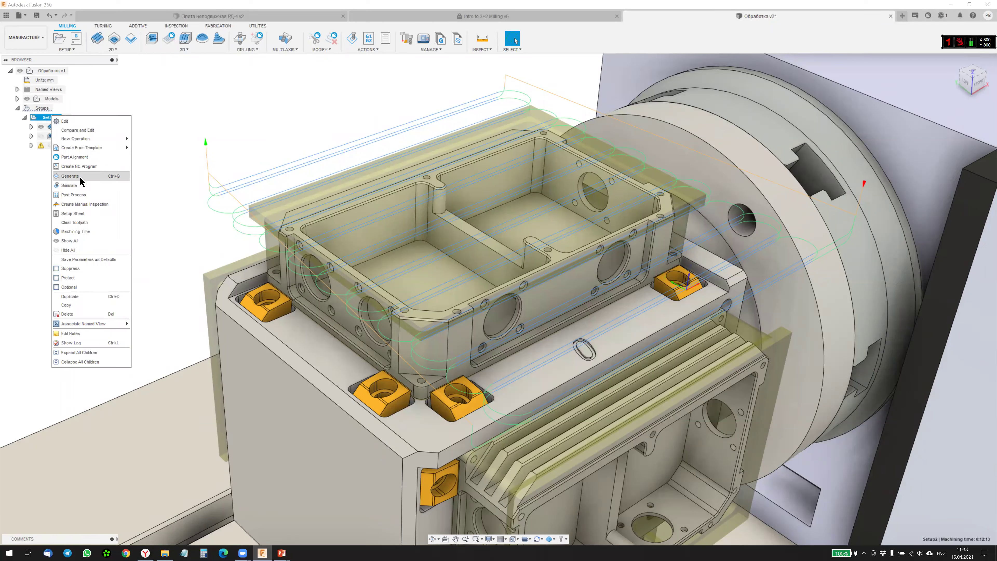
{"action": "left_click", "coordinate": [84, 186]}
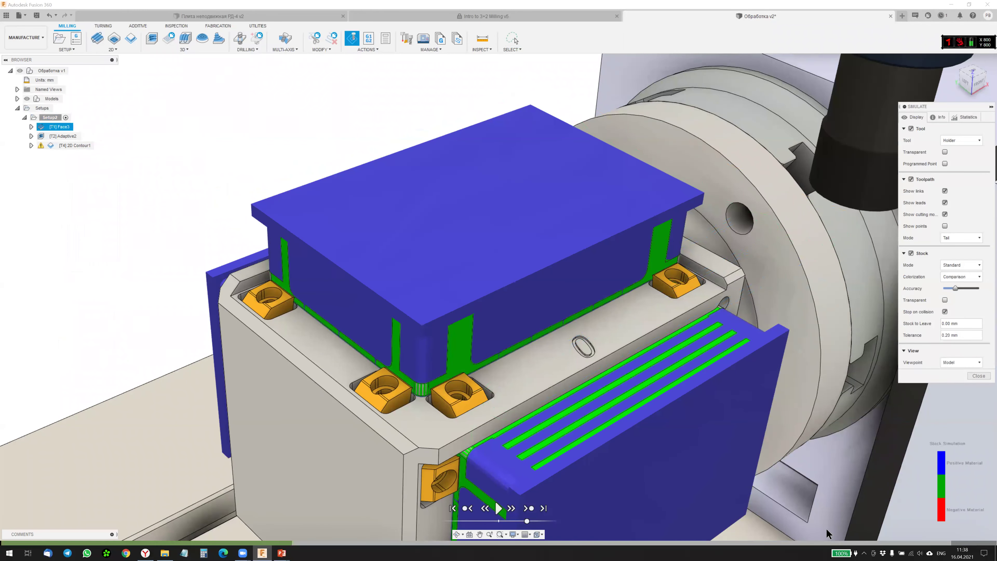
{"action": "left_click", "coordinate": [942, 544]}
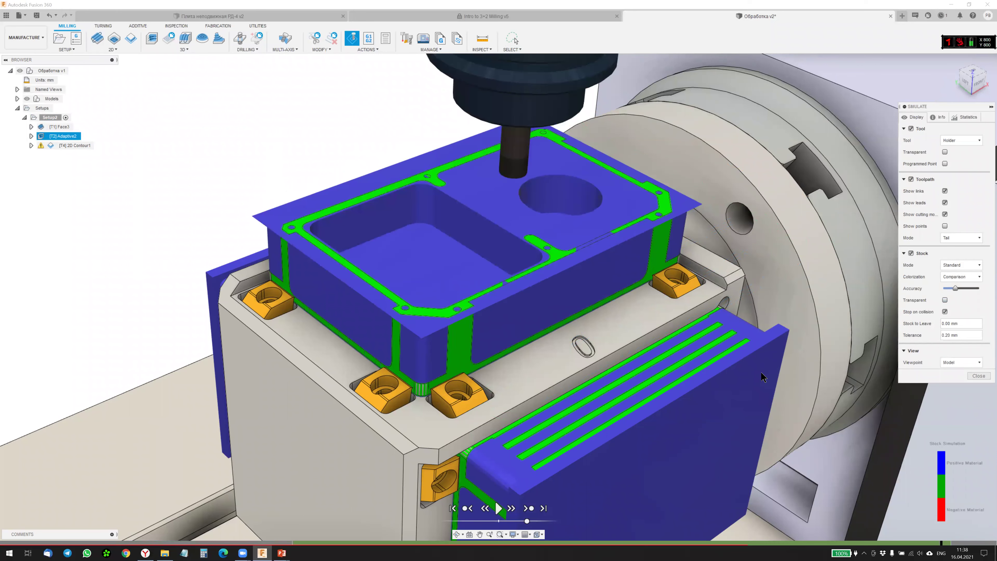
{"action": "left_click", "coordinate": [492, 509]}
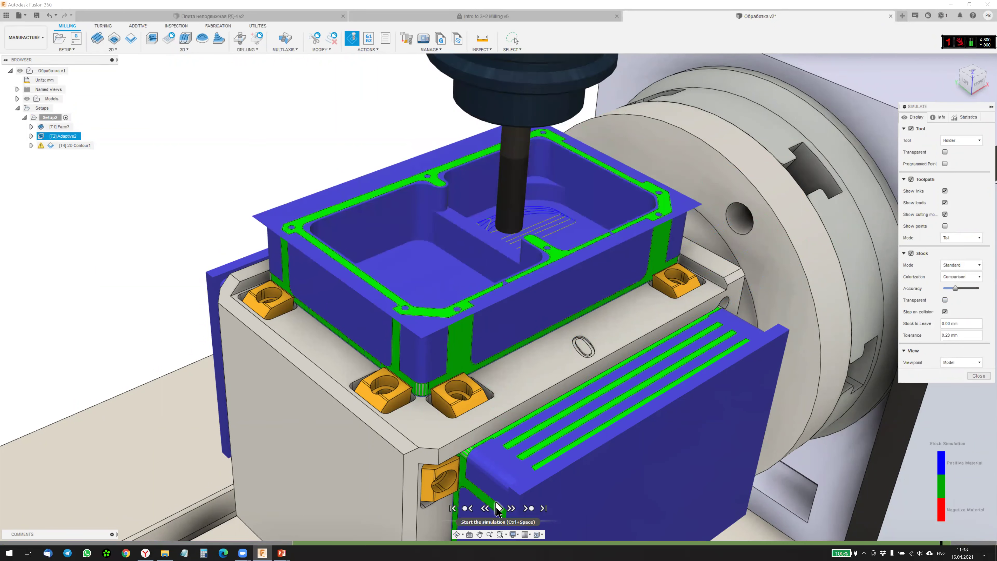
{"action": "left_click", "coordinate": [497, 509]}
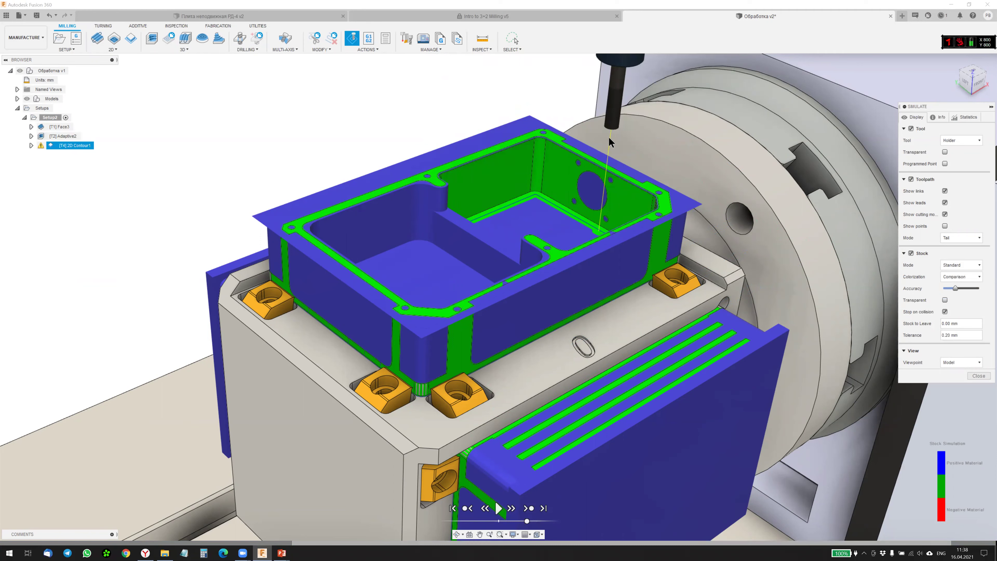
{"action": "left_click", "coordinate": [31, 146]}
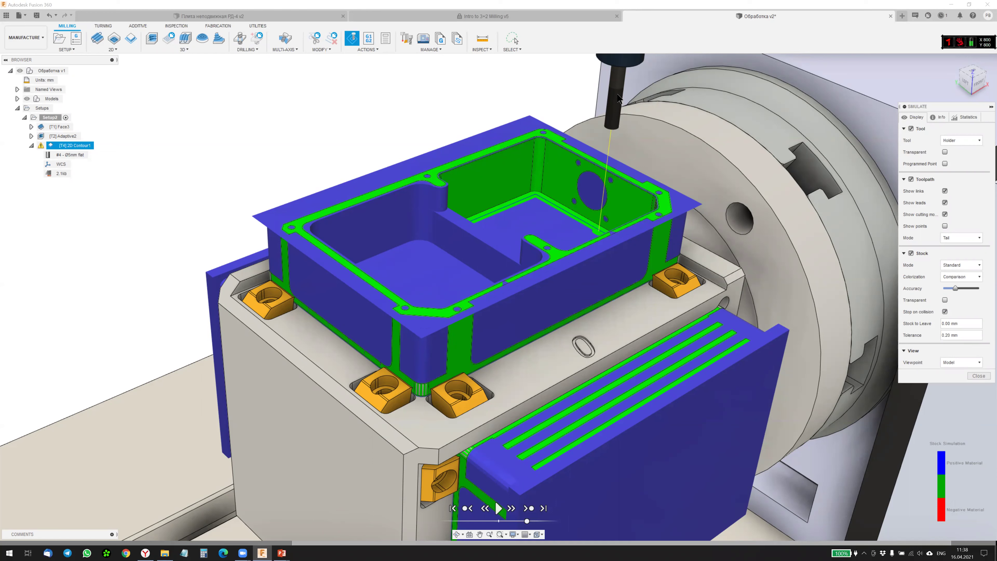
{"action": "left_click", "coordinate": [979, 376]}
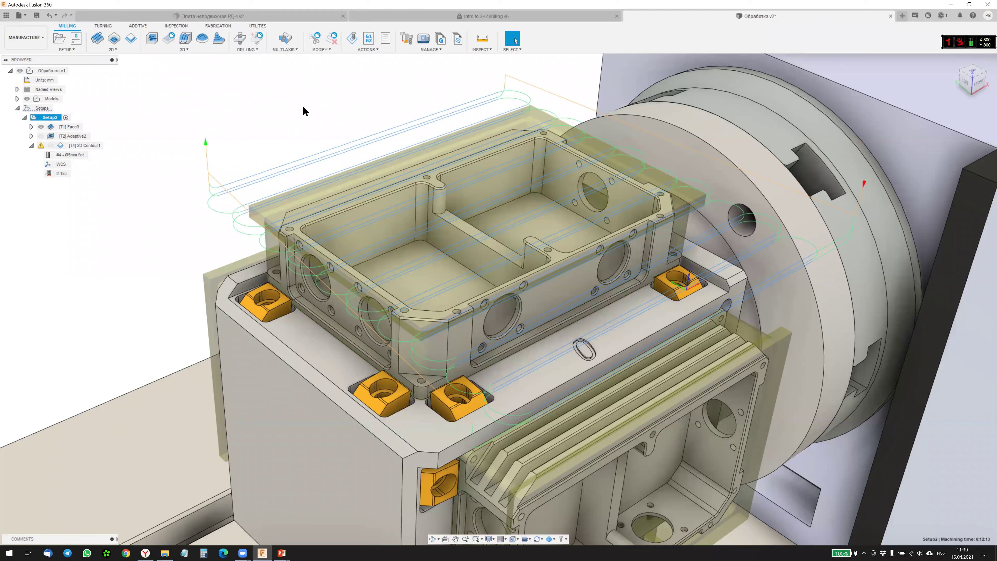
Step: Start a new Drill operation under Setup2 and bring up its tool selection
{"action": "left_click", "coordinate": [256, 50]}
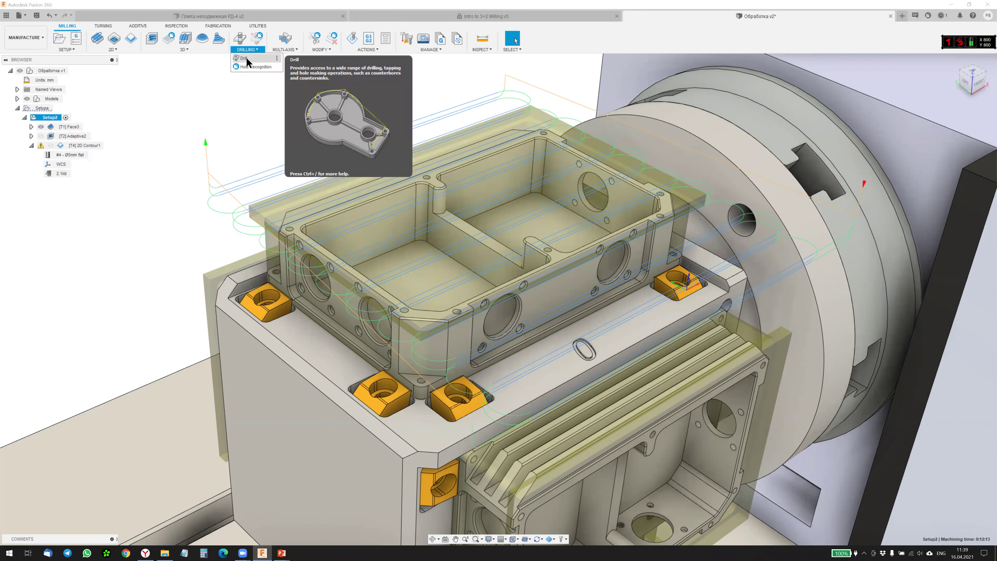
{"action": "left_click", "coordinate": [247, 59]}
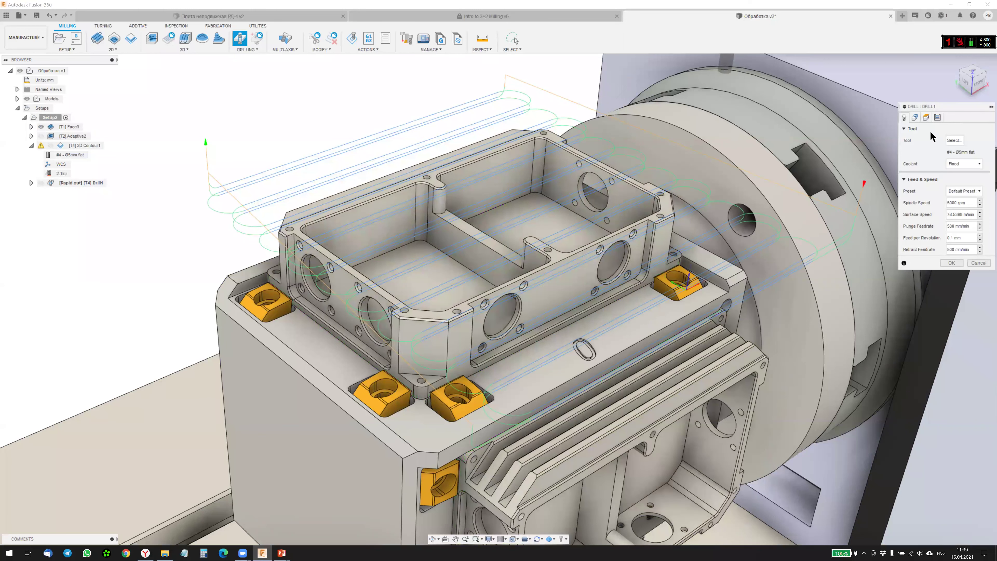
{"action": "left_click", "coordinate": [955, 140]}
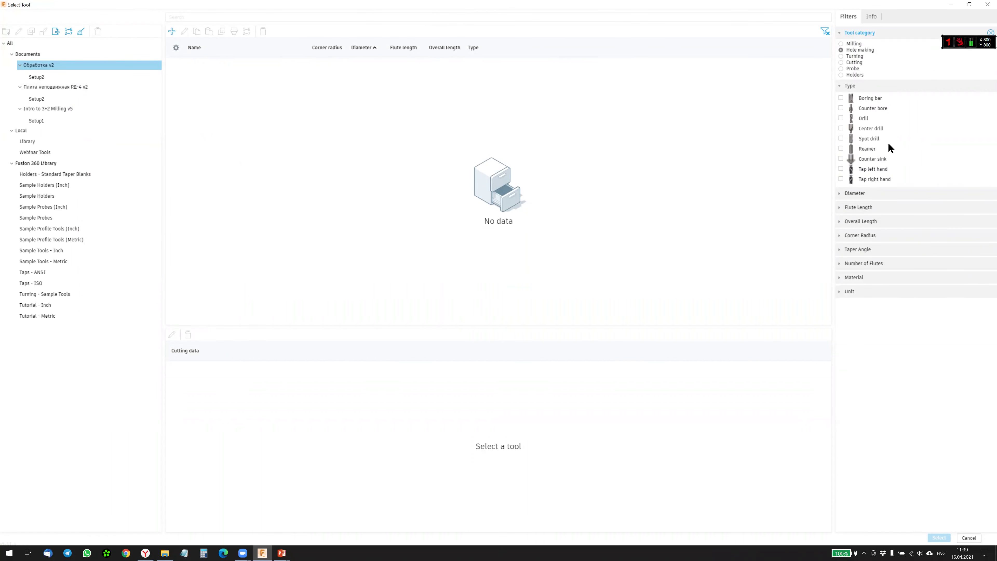
Step: Assign the #32 Ø5mm 118° drill from Tutorial - Metric to Drill1
{"action": "left_click", "coordinate": [841, 118]}
{"action": "left_click", "coordinate": [43, 318]}
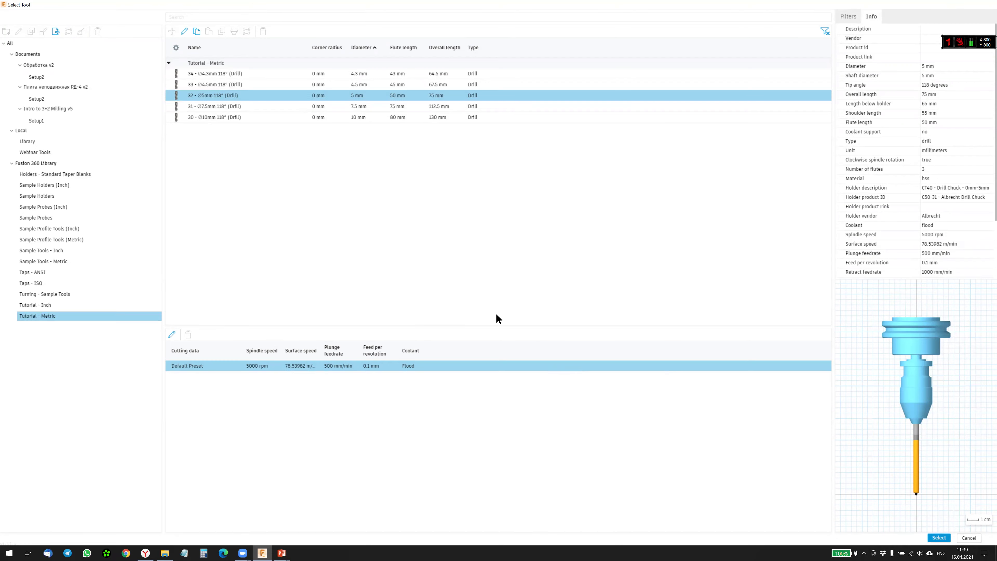
{"action": "key", "text": "Return"}
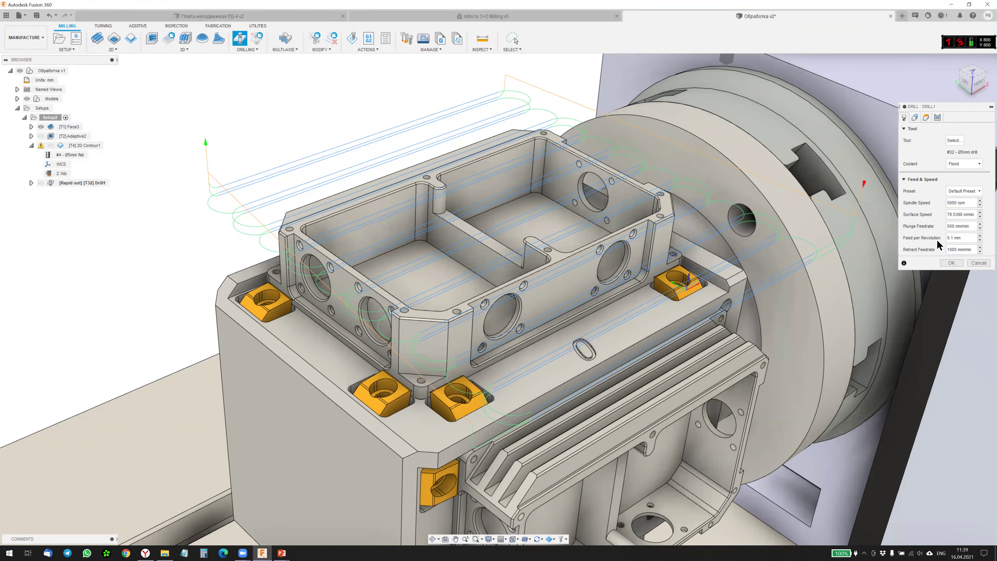
Step: Enable tool orientation with the Z axis aligned to a face of the housing
{"action": "left_click", "coordinate": [915, 118]}
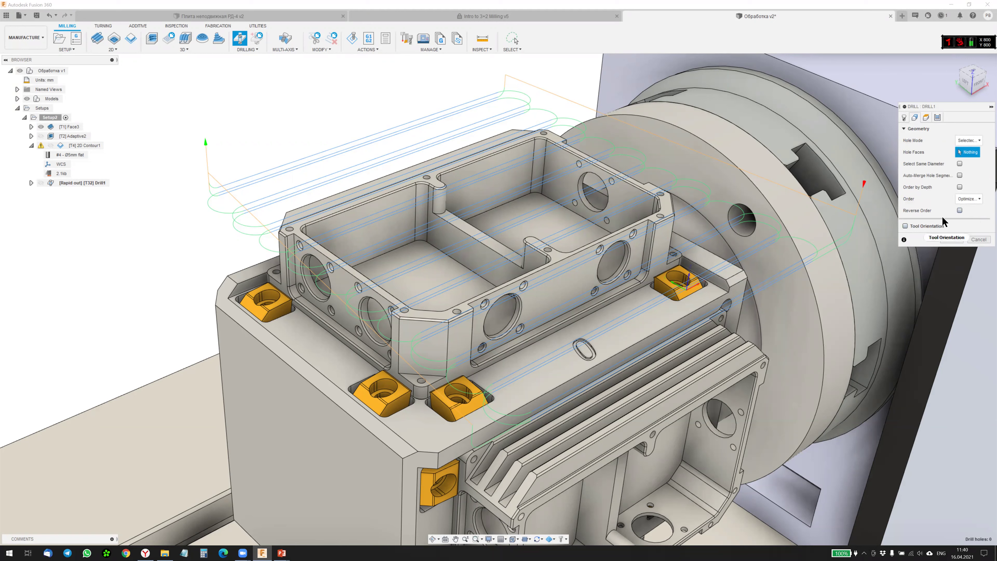
{"action": "left_click", "coordinate": [906, 227]}
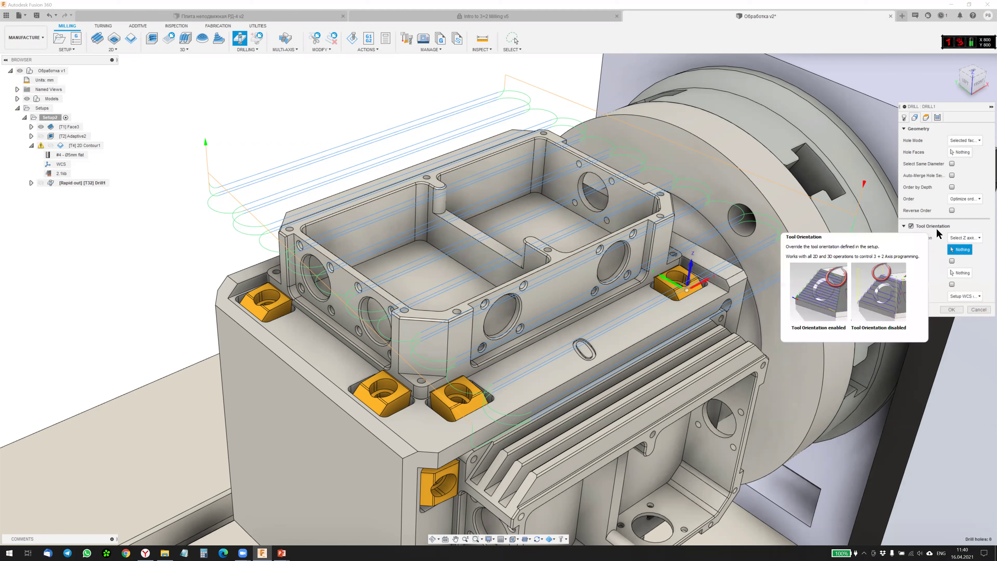
{"action": "left_click", "coordinate": [485, 347]}
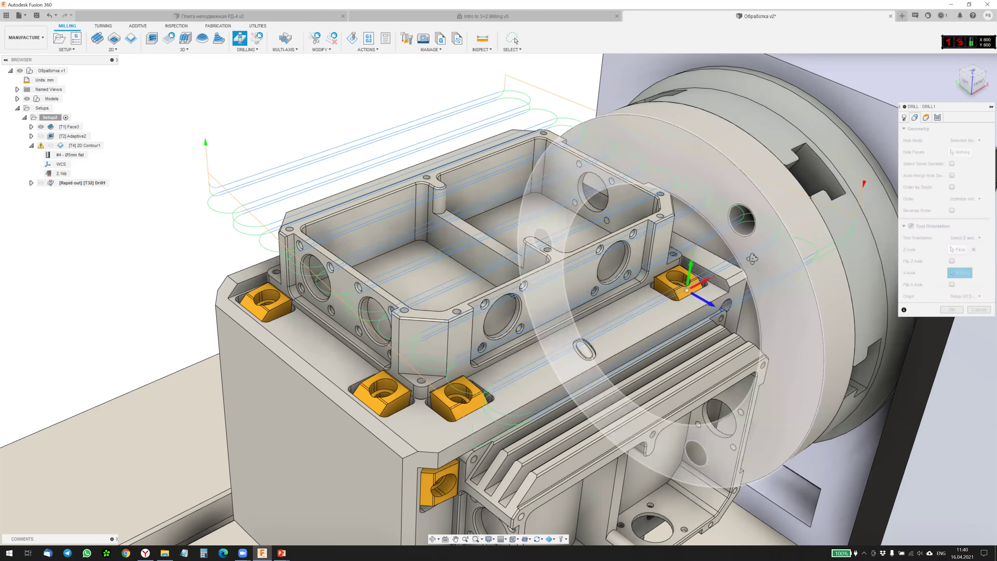
{"action": "middle_click_drag", "start_coordinate": [760, 271], "coordinate": [840, 258], "text": "shift"}
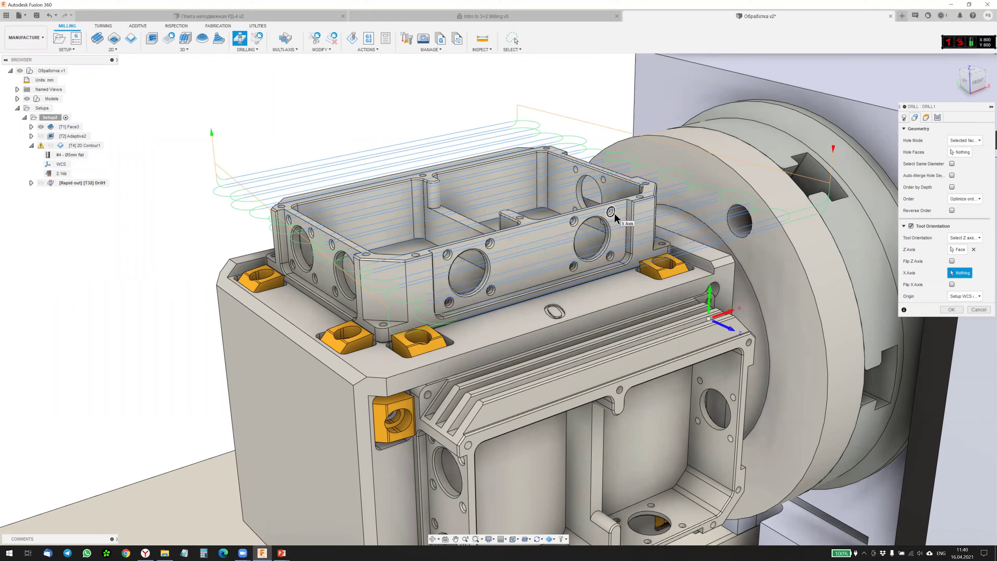
{"action": "scroll", "coordinate": [615, 213], "scroll_direction": "up", "scroll_amount": 1}
{"action": "scroll", "coordinate": [615, 213], "scroll_direction": "up", "scroll_amount": 1}
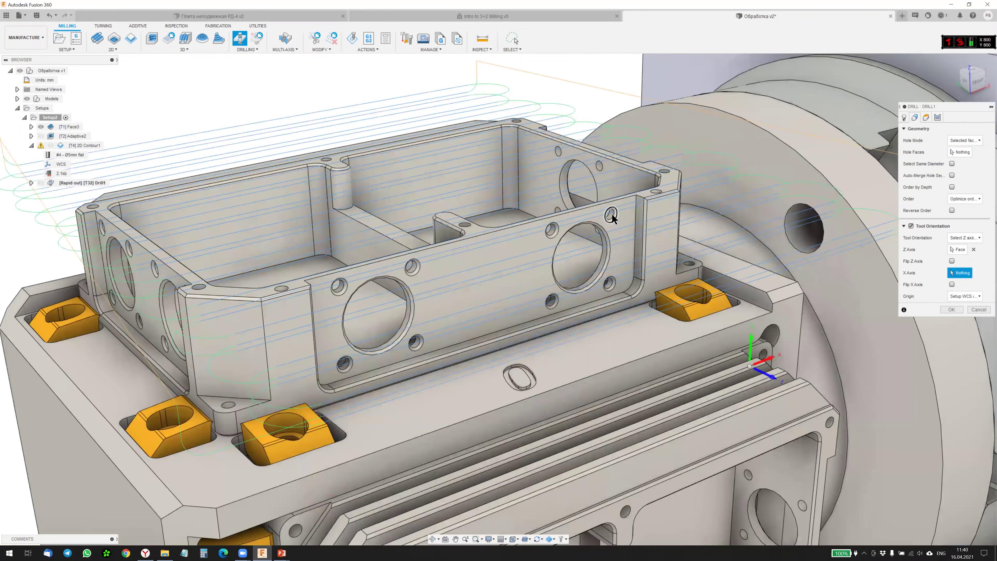
{"action": "scroll", "coordinate": [613, 216], "scroll_direction": "up", "scroll_amount": 1}
{"action": "scroll", "coordinate": [608, 217], "scroll_direction": "up", "scroll_amount": 1}
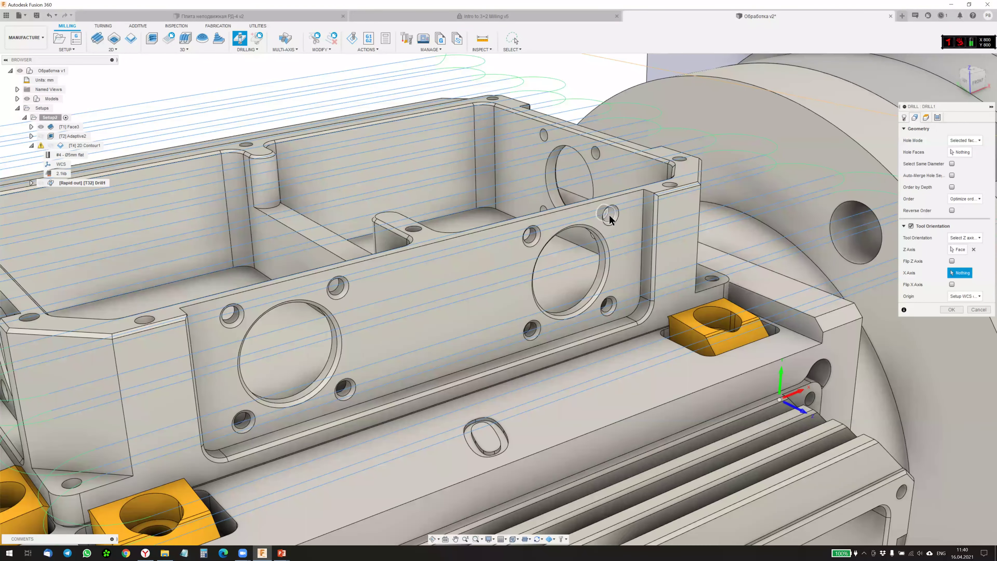
{"action": "scroll", "coordinate": [609, 214], "scroll_direction": "up", "scroll_amount": 2}
Step: Select the eight side-wall holes for drilling and review the Heights settings
{"action": "left_click", "coordinate": [960, 152]}
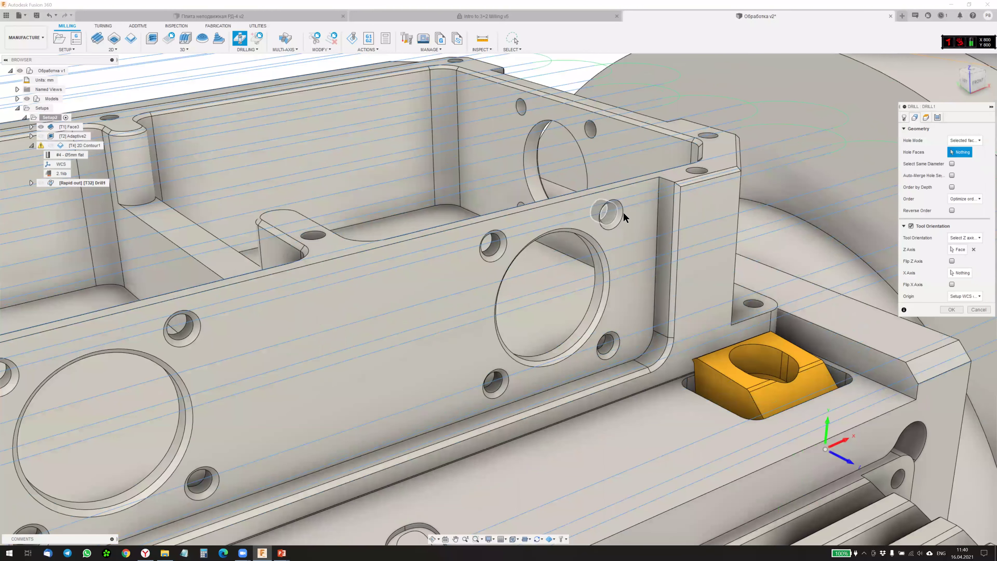
{"action": "scroll", "coordinate": [623, 214], "scroll_direction": "down", "scroll_amount": 1}
{"action": "left_click", "coordinate": [612, 218]}
{"action": "left_click", "coordinate": [477, 249]}
{"action": "left_click", "coordinate": [613, 363]}
{"action": "left_click", "coordinate": [482, 409]}
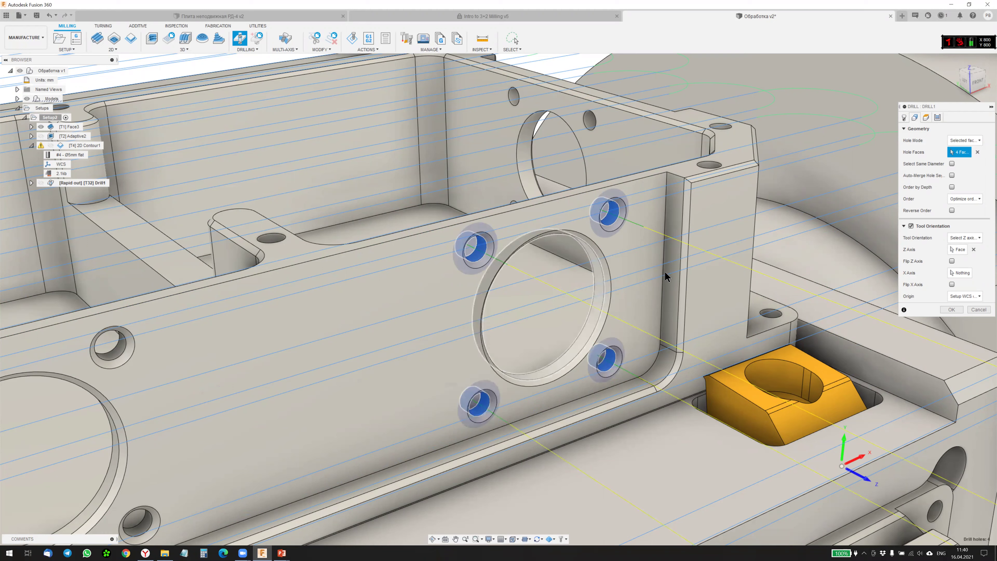
{"action": "scroll", "coordinate": [667, 276], "scroll_direction": "down", "scroll_amount": 1}
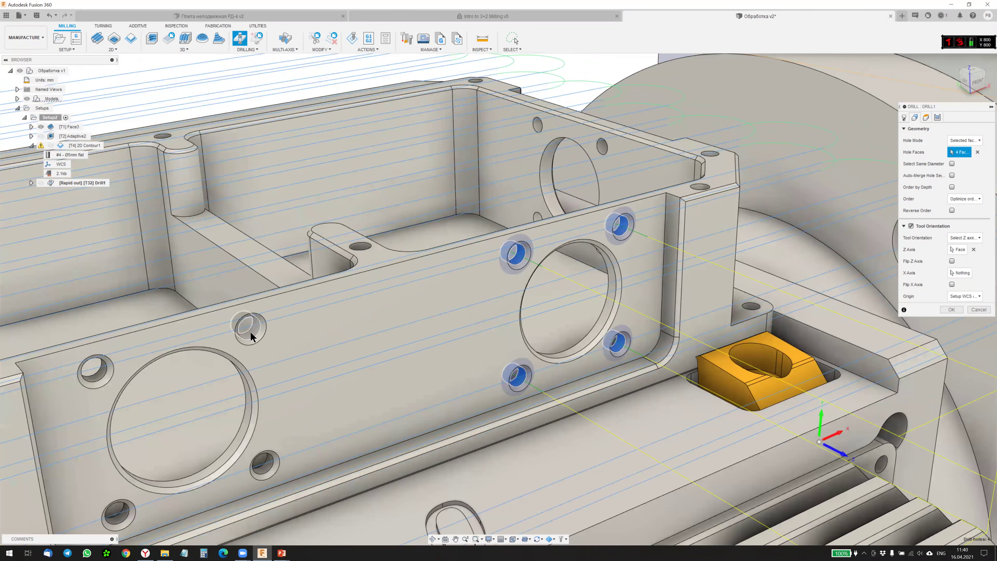
{"action": "left_click", "coordinate": [126, 515]}
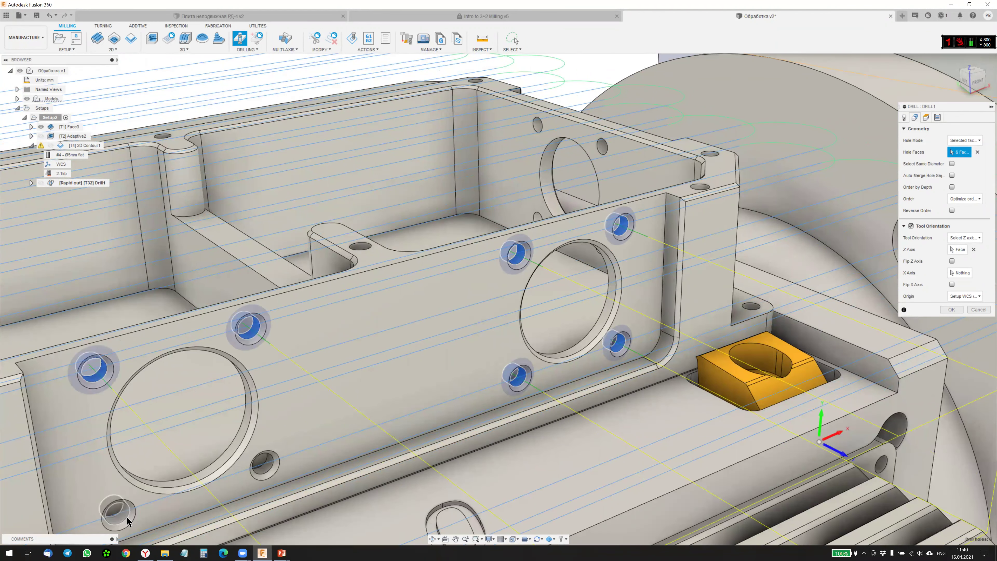
{"action": "left_click", "coordinate": [262, 462]}
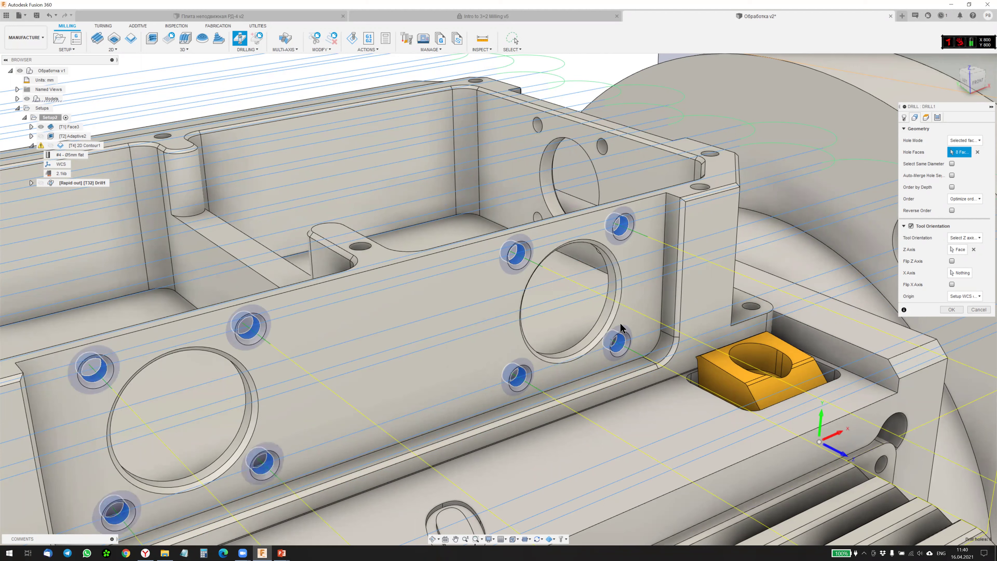
{"action": "scroll", "coordinate": [669, 306], "scroll_direction": "down", "scroll_amount": 3}
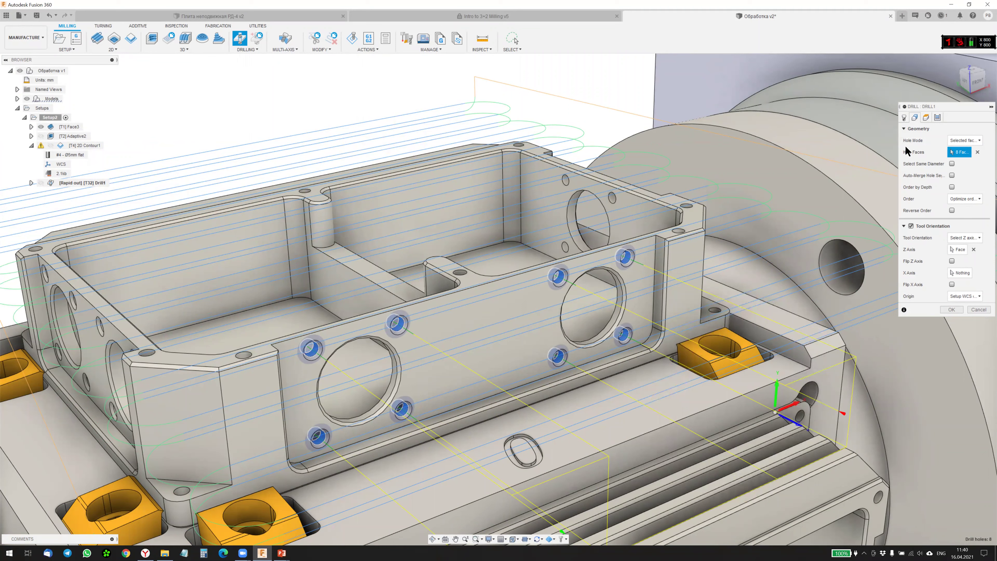
{"action": "left_click", "coordinate": [926, 117]}
{"action": "mouse_move", "coordinate": [935, 218]}
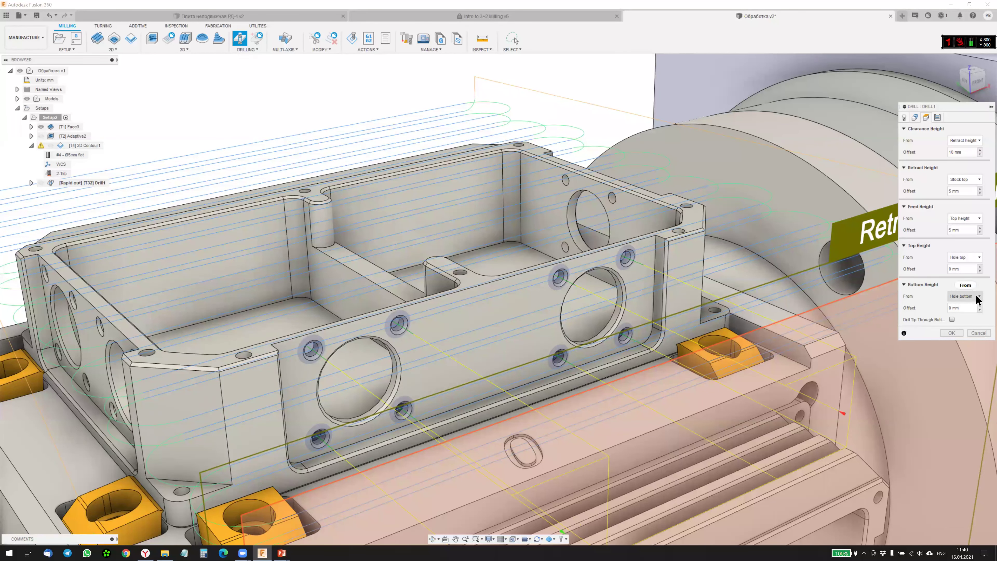
Step: Set Drill1's top height to reference the selected side-wall face, keeping the bottom at hole bottom
{"action": "left_click", "coordinate": [979, 258]}
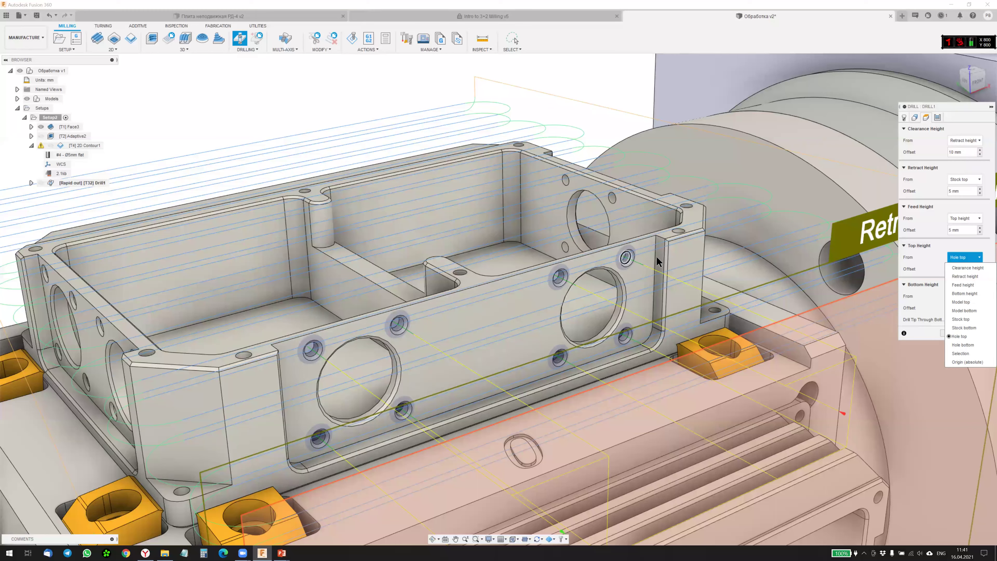
{"action": "scroll", "coordinate": [629, 262], "scroll_direction": "up", "scroll_amount": 2}
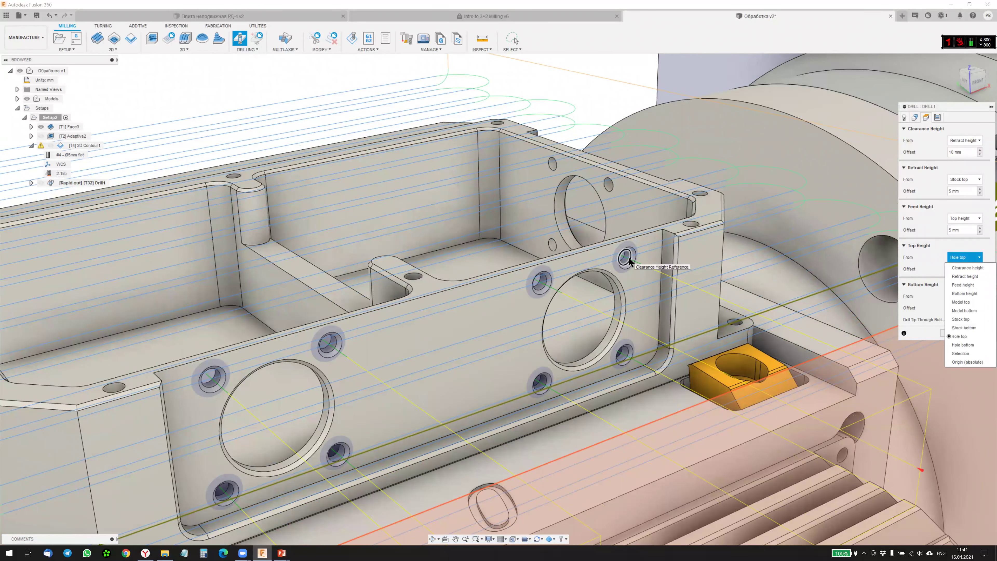
{"action": "scroll", "coordinate": [628, 262], "scroll_direction": "up", "scroll_amount": 2}
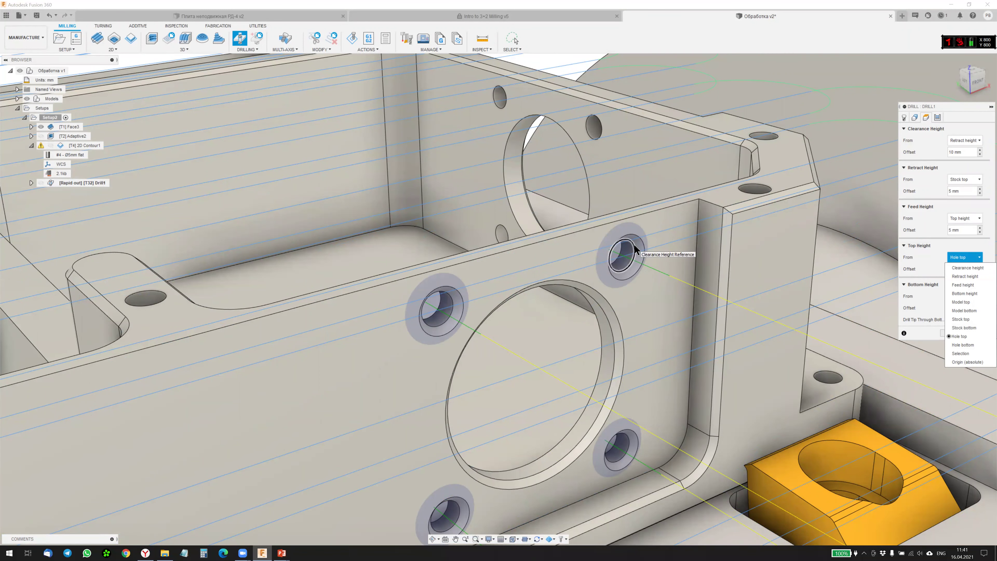
{"action": "scroll", "coordinate": [636, 251], "scroll_direction": "up", "scroll_amount": 2}
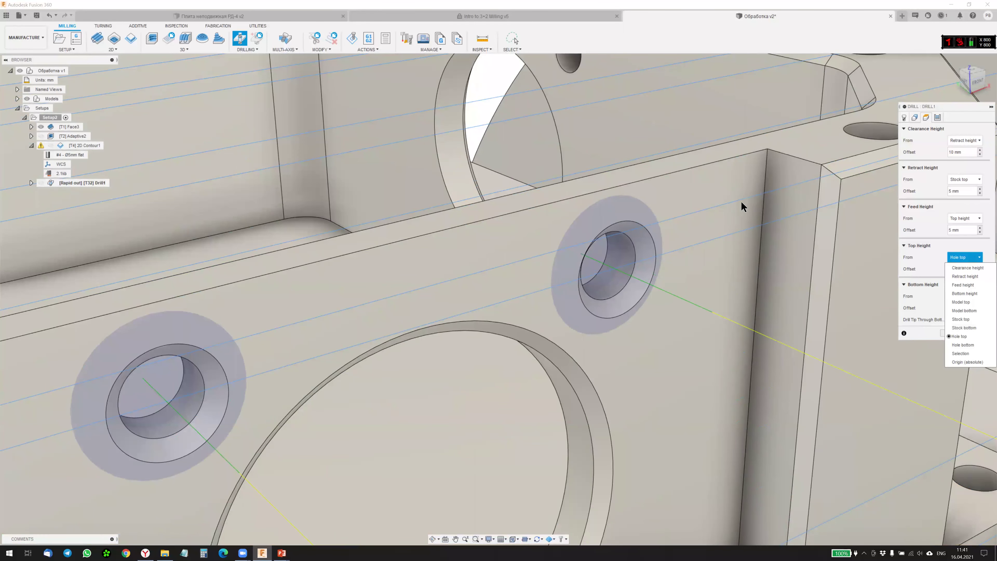
{"action": "scroll", "coordinate": [628, 255], "scroll_direction": "down", "scroll_amount": 3}
{"action": "scroll", "coordinate": [625, 255], "scroll_direction": "down", "scroll_amount": 1}
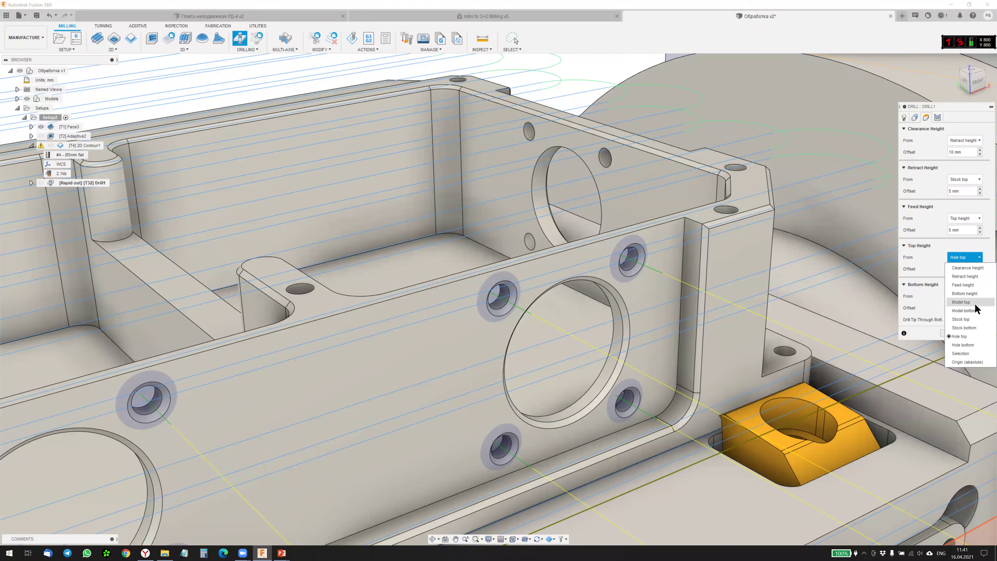
{"action": "left_click", "coordinate": [972, 353]}
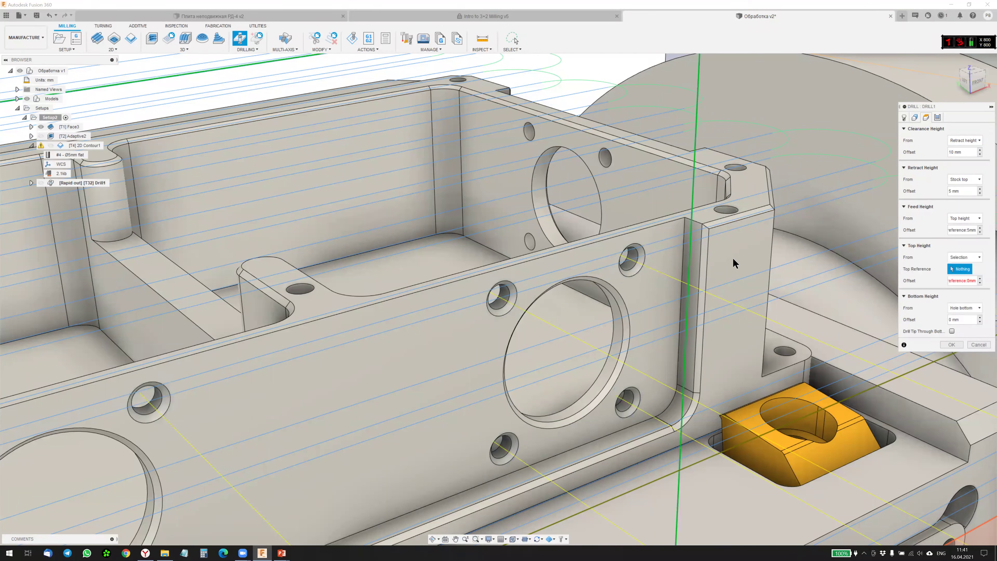
{"action": "left_click", "coordinate": [758, 267]}
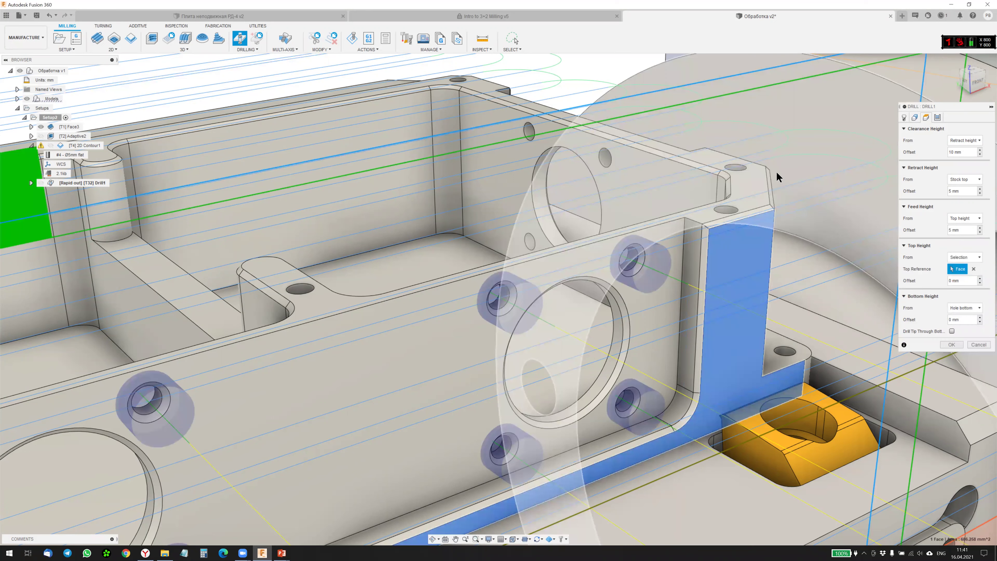
{"action": "scroll", "coordinate": [776, 170], "scroll_direction": "down", "scroll_amount": 1}
{"action": "scroll", "coordinate": [781, 172], "scroll_direction": "down", "scroll_amount": 1}
{"action": "scroll", "coordinate": [781, 173], "scroll_direction": "down", "scroll_amount": 1}
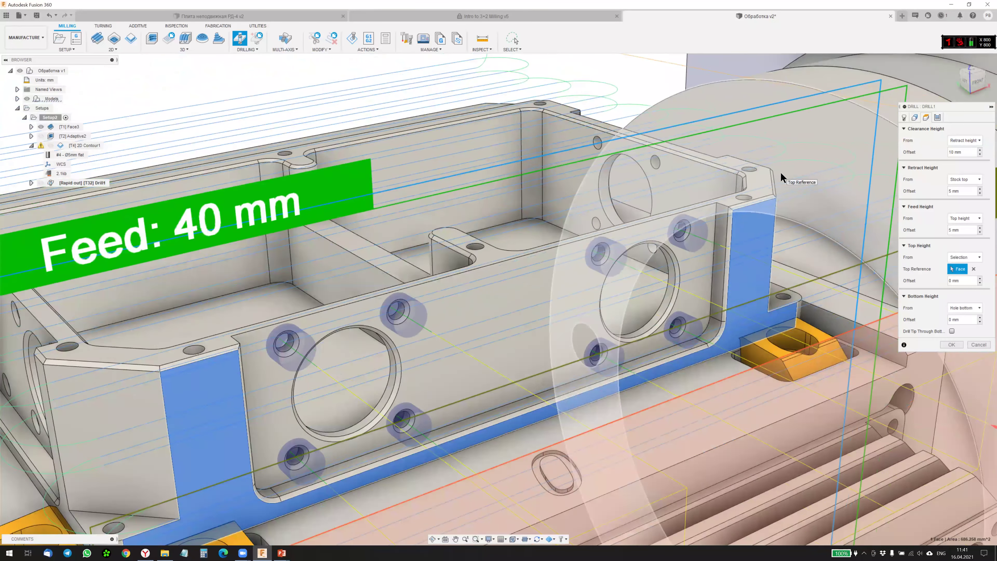
{"action": "scroll", "coordinate": [780, 172], "scroll_direction": "down", "scroll_amount": 2}
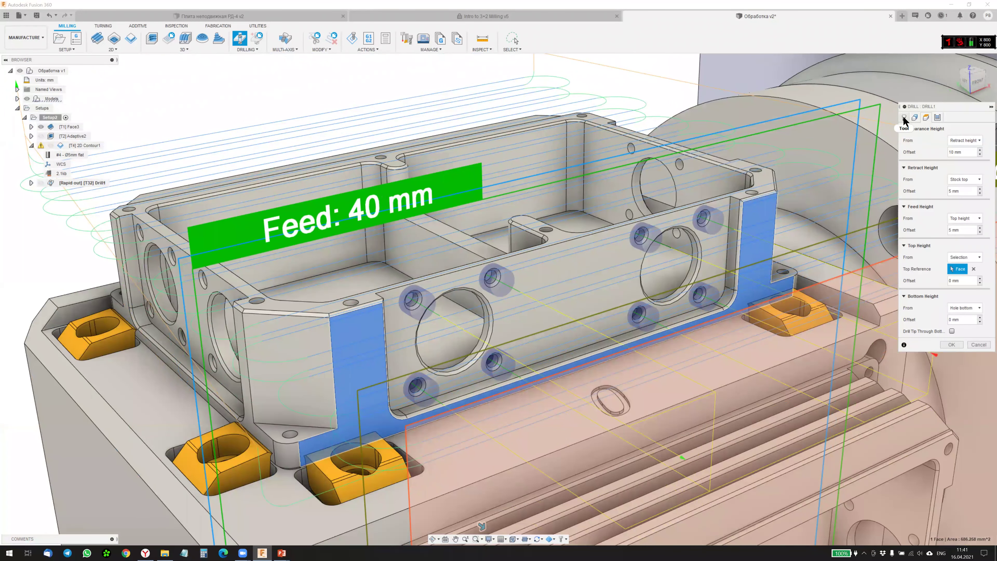
{"action": "left_click", "coordinate": [904, 118]}
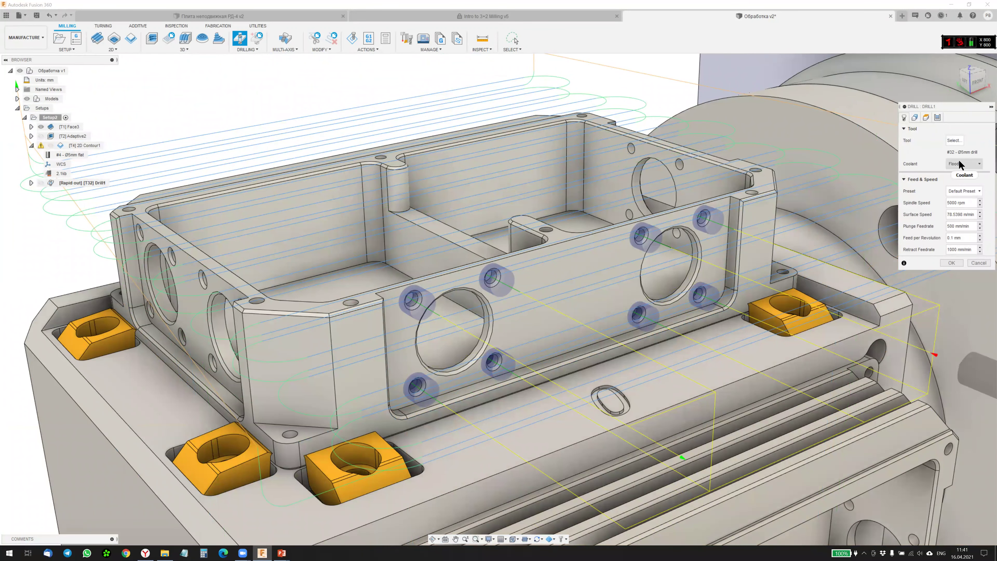
Step: Copy the 32 - Ø5mm 118° drill from the Tutorial - Metric library
{"action": "left_click", "coordinate": [955, 141]}
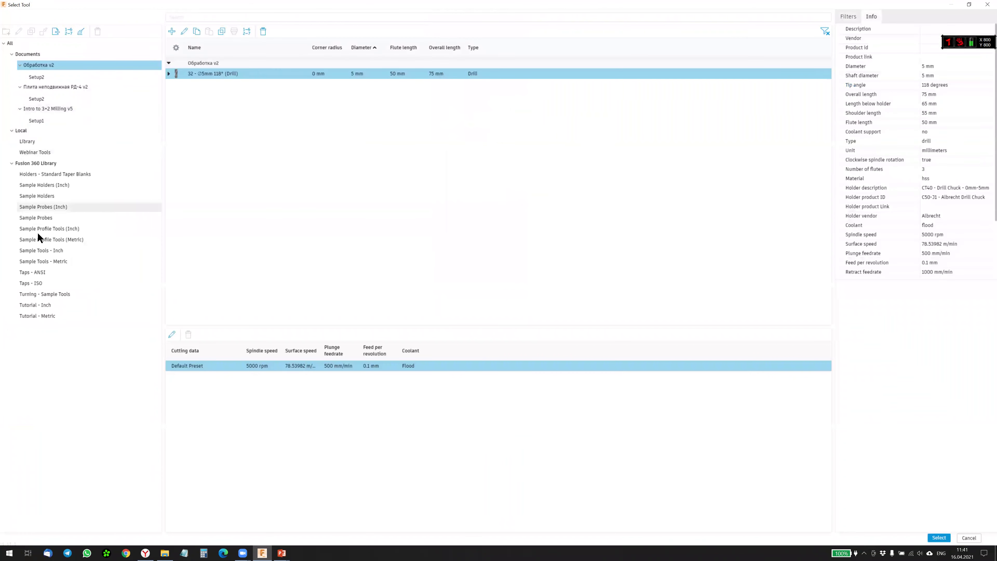
{"action": "left_click", "coordinate": [36, 317]}
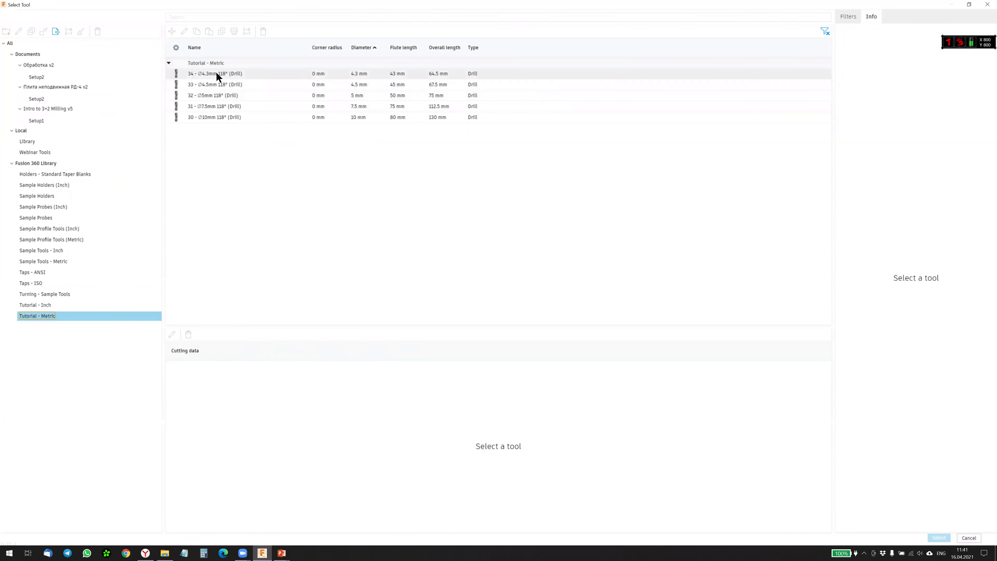
{"action": "right_click", "coordinate": [211, 95]}
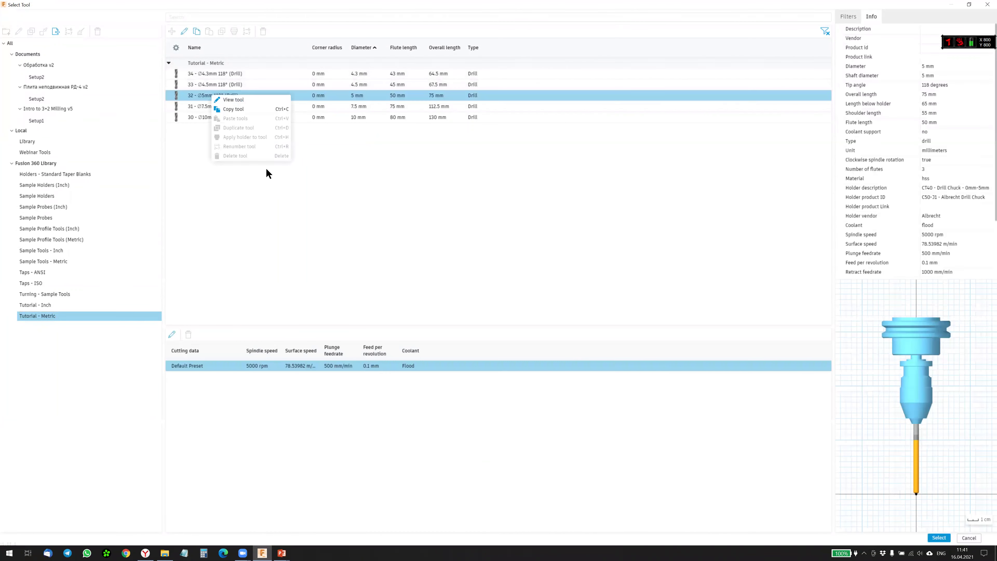
{"action": "left_click", "coordinate": [236, 110]}
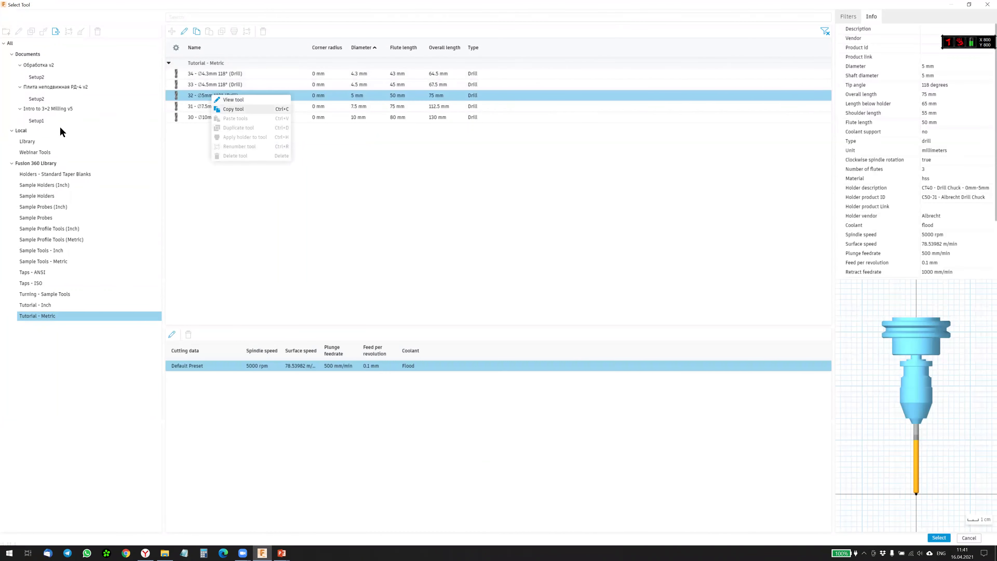
Step: Paste the copied drill into the local Webinar Tools library
{"action": "left_click", "coordinate": [38, 143]}
{"action": "right_click", "coordinate": [276, 187]}
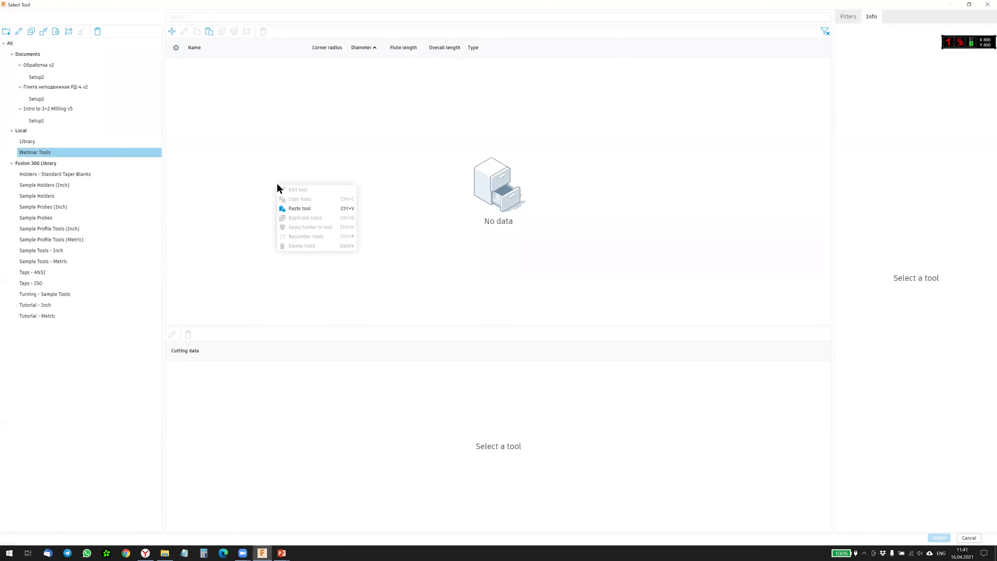
{"action": "left_click", "coordinate": [227, 157]}
{"action": "right_click", "coordinate": [277, 163]}
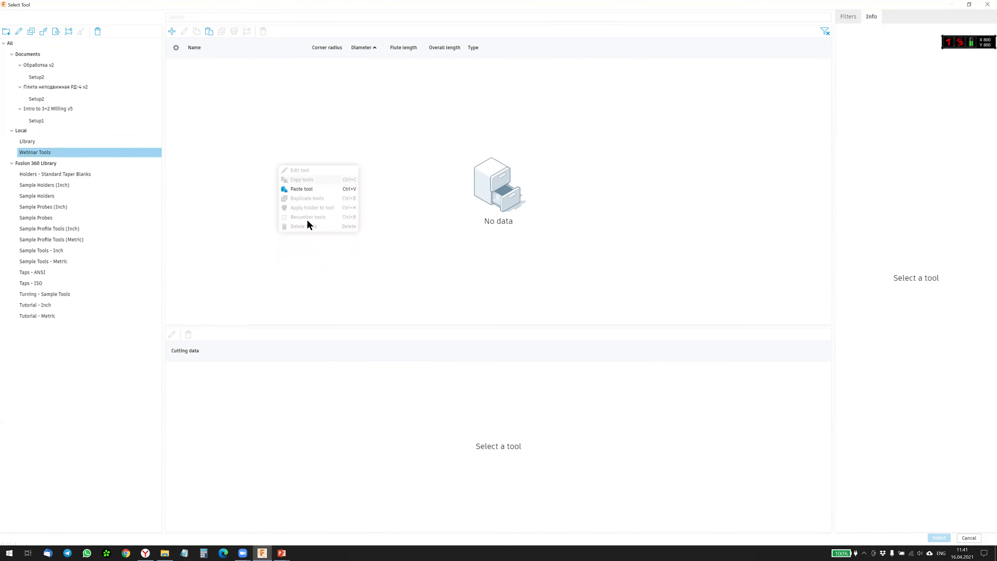
{"action": "left_click", "coordinate": [316, 192]}
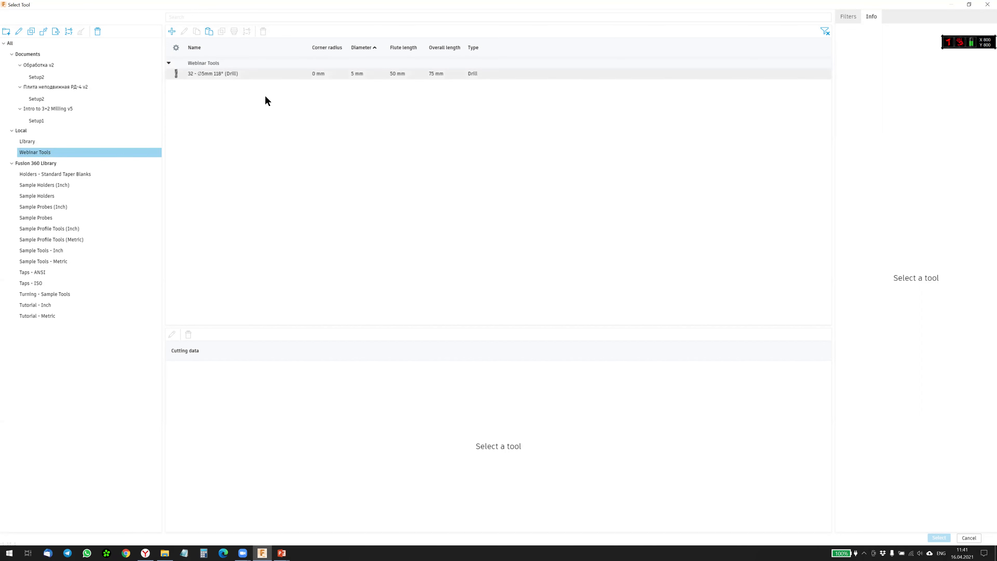
{"action": "right_click", "coordinate": [215, 75]}
Step: Give the pasted drill 2 flutes and a 3 mm cutter and shaft diameter
{"action": "key", "text": "Return"}
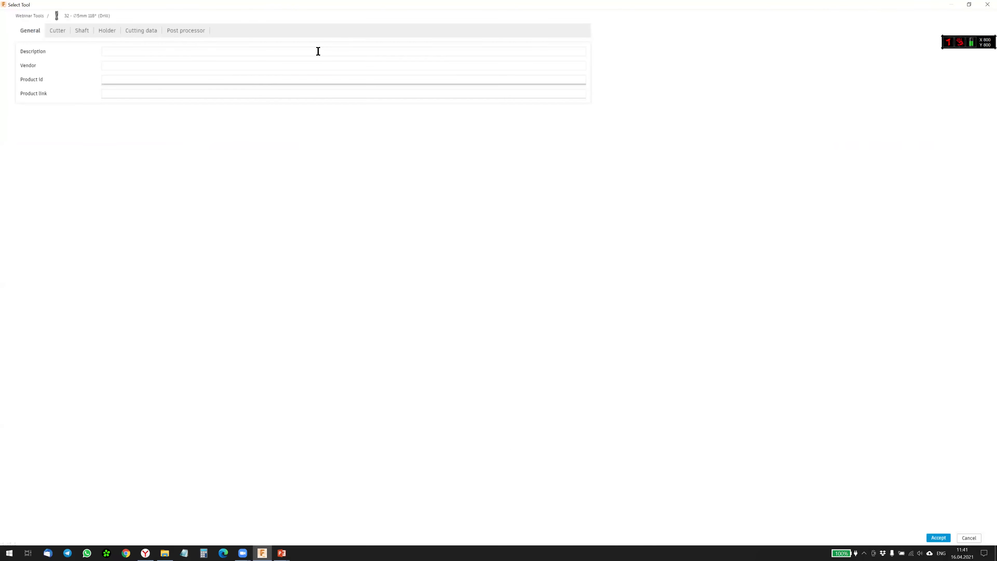
{"action": "left_click", "coordinate": [141, 31]}
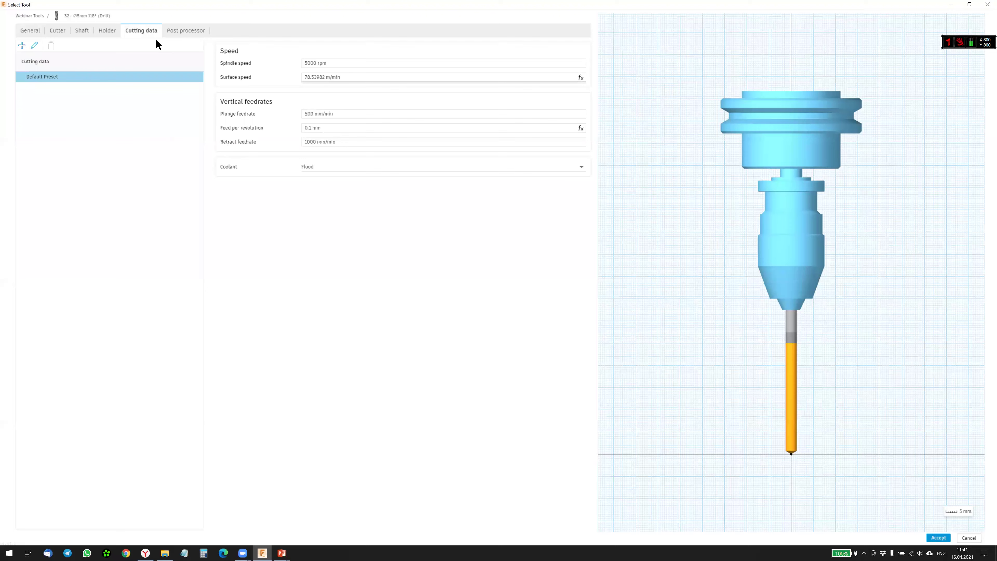
{"action": "left_click", "coordinate": [81, 31]}
{"action": "left_click", "coordinate": [62, 32]}
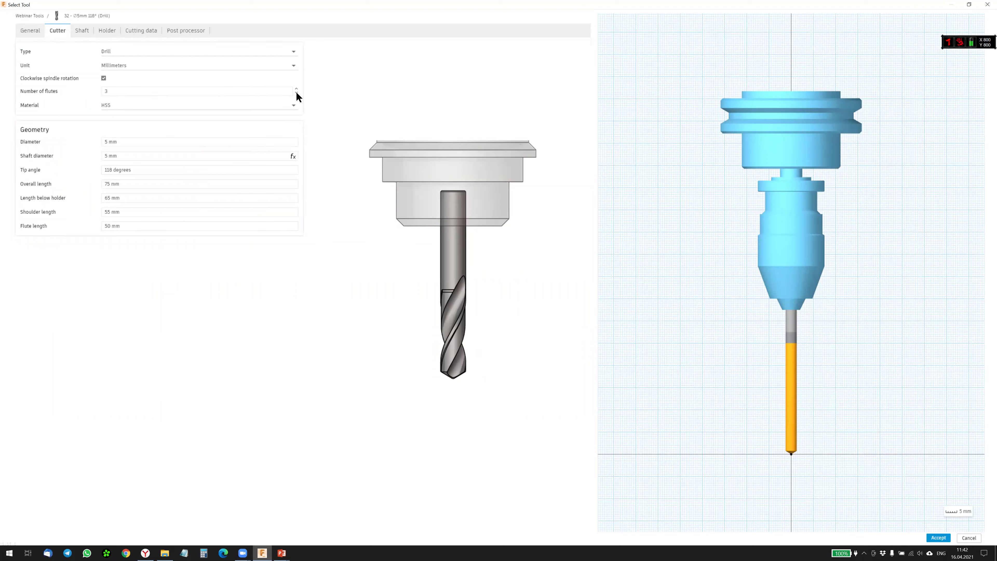
{"action": "left_click", "coordinate": [138, 142]}
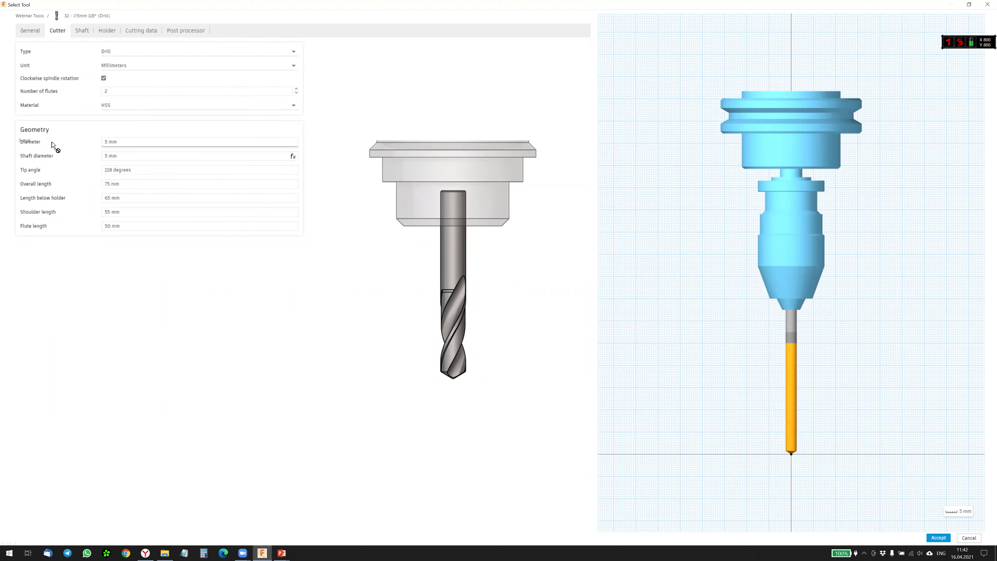
{"action": "type", "text": "3"}
{"action": "left_click", "coordinate": [142, 156]}
{"action": "left_click", "coordinate": [133, 184]}
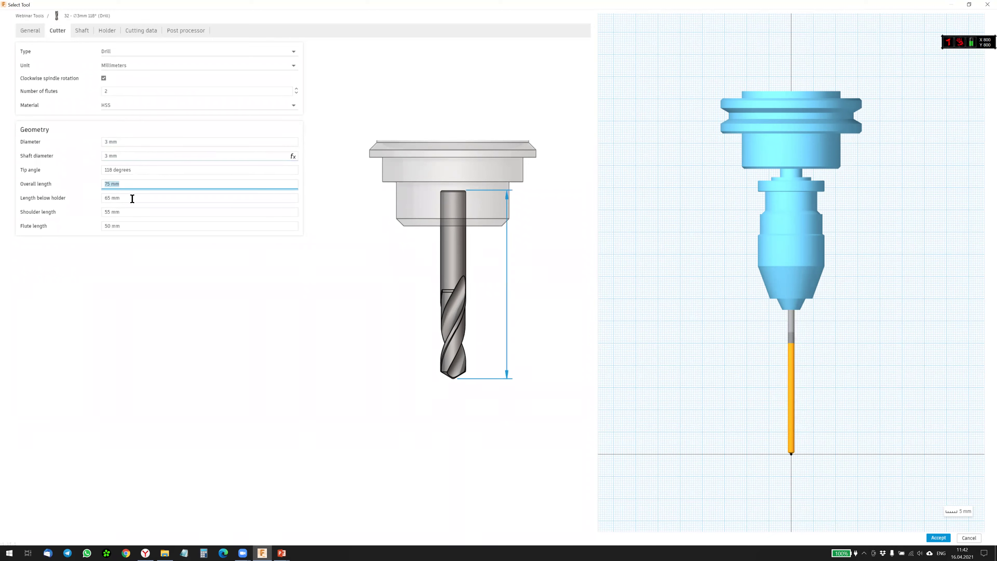
Step: Set flute length 35, shoulder 40 and below-holder 42 mm, then use the drill in Drill1
{"action": "left_click", "coordinate": [132, 212]}
{"action": "left_click", "coordinate": [132, 226]}
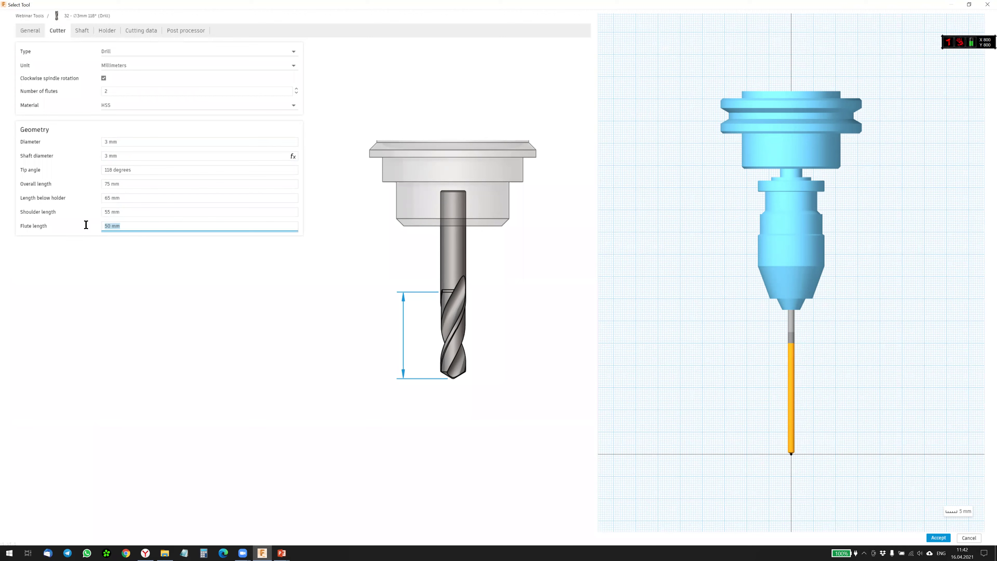
{"action": "type", "text": "35"}
{"action": "left_click", "coordinate": [130, 211]}
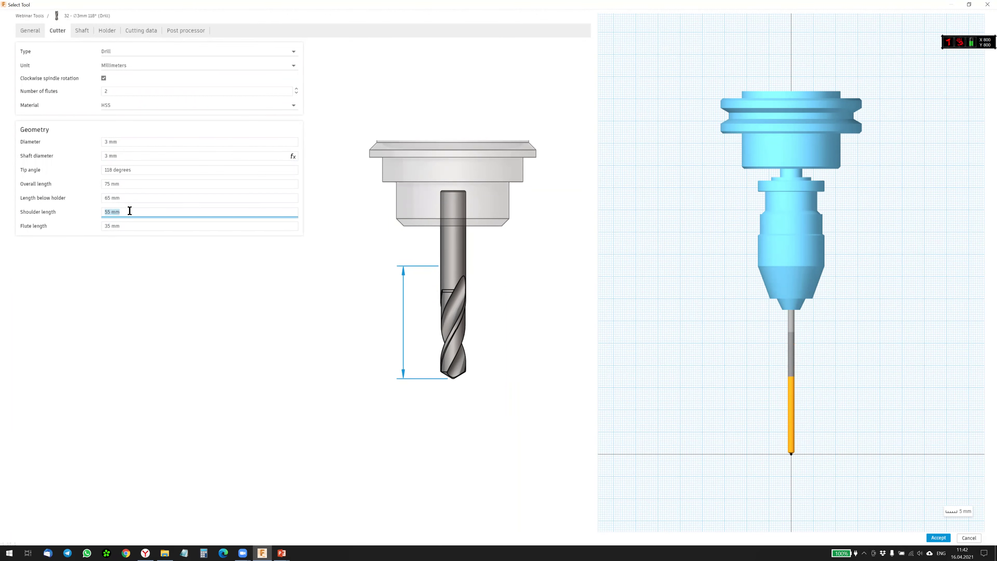
{"action": "type", "text": "40"}
{"action": "left_click", "coordinate": [126, 198]}
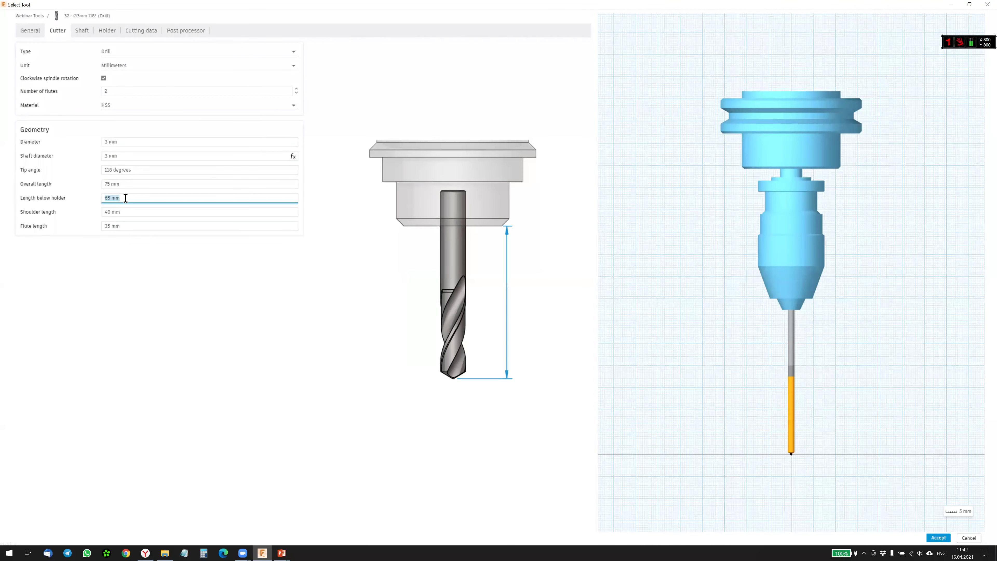
{"action": "type", "text": "40"}
{"action": "type", "text": "42"}
{"action": "key", "text": "Return"}
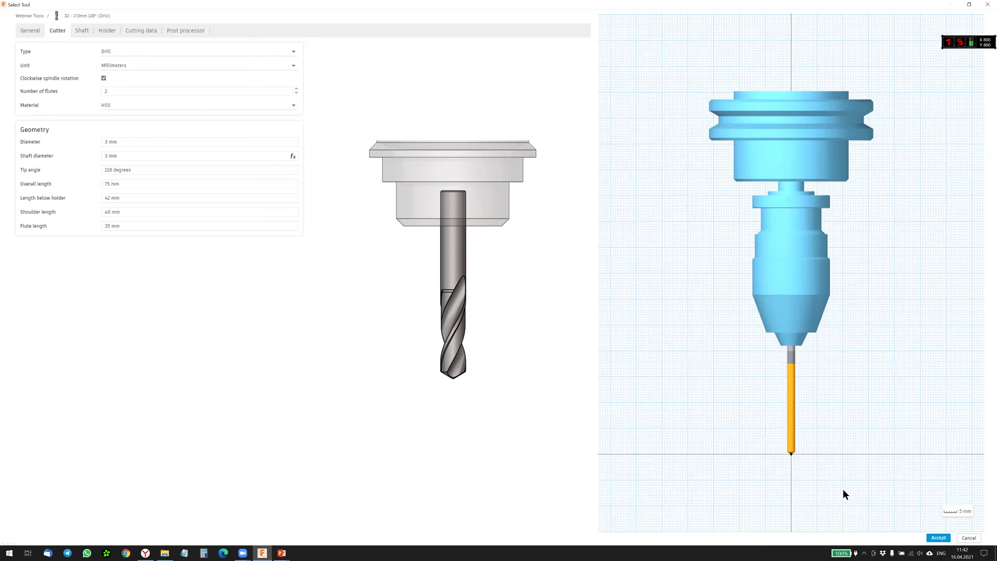
{"action": "left_click", "coordinate": [939, 537]}
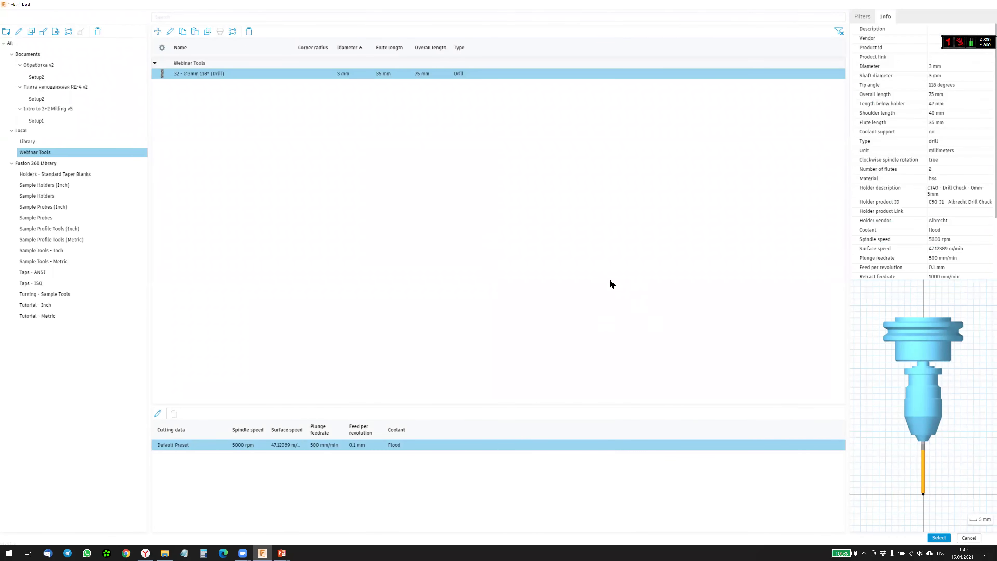
{"action": "key", "text": "Return"}
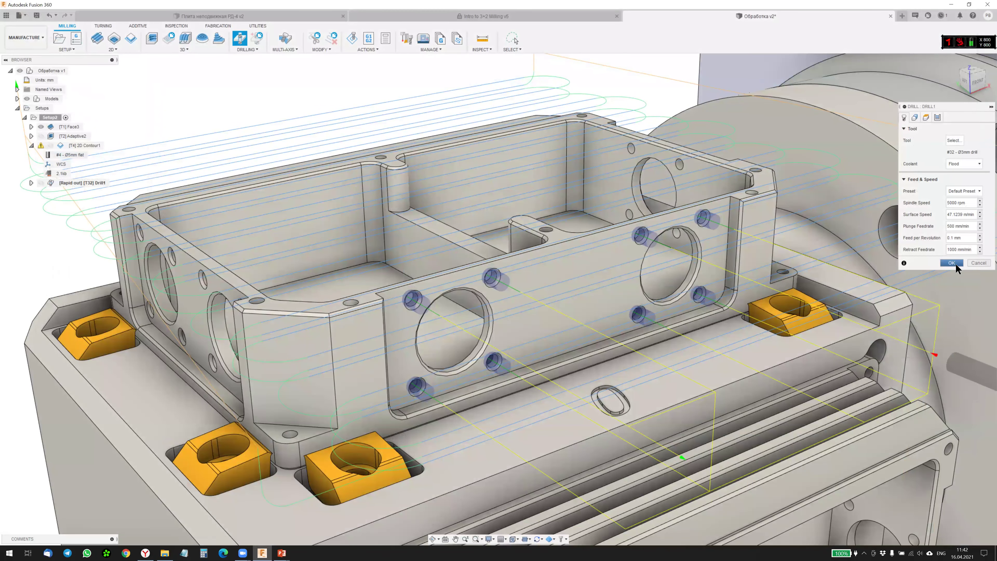
Step: Create Drill1, suppress 2D Contour1, and start simulating Setup2
{"action": "left_click", "coordinate": [952, 262]}
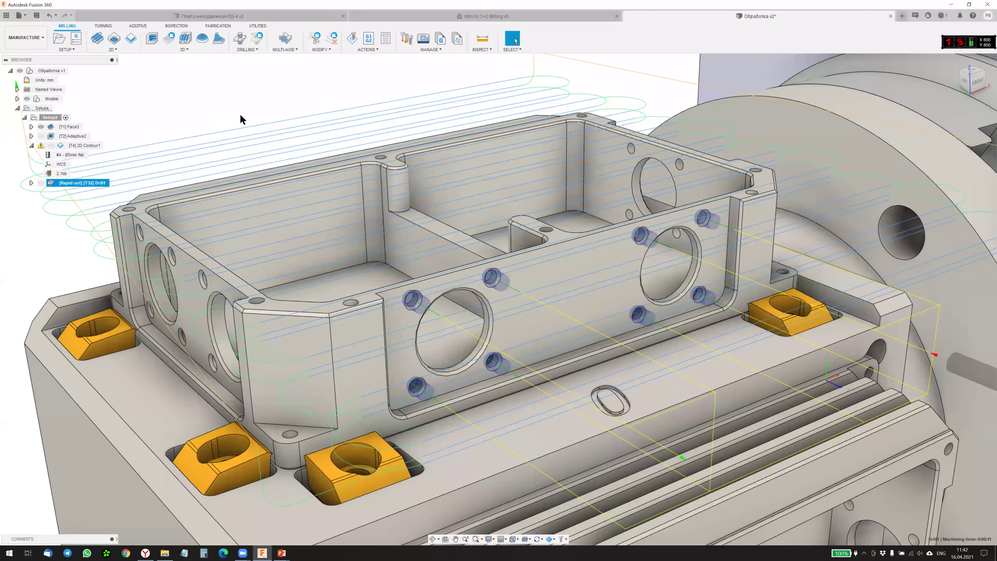
{"action": "left_click", "coordinate": [82, 146]}
{"action": "right_click", "coordinate": [81, 150]}
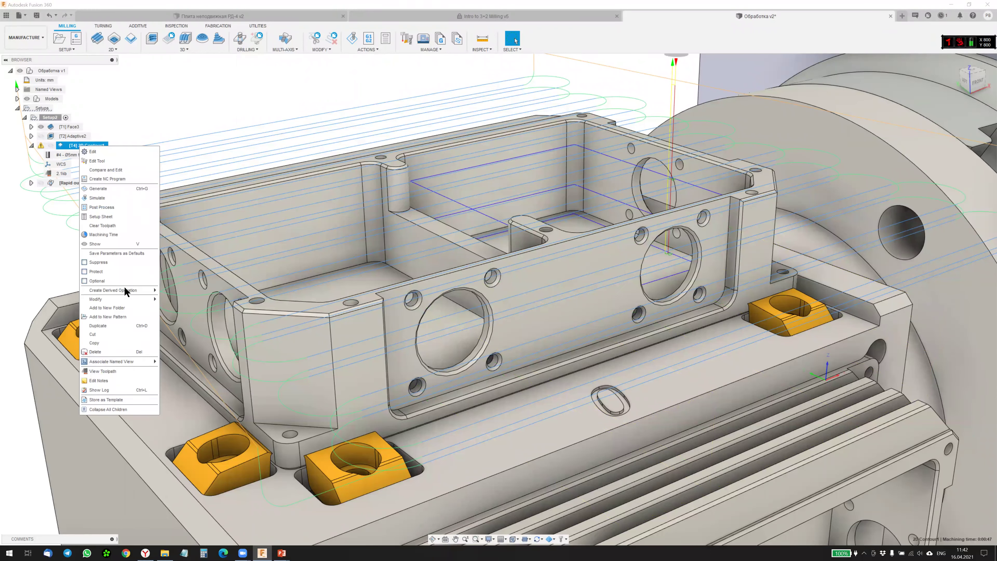
{"action": "left_click", "coordinate": [103, 262]}
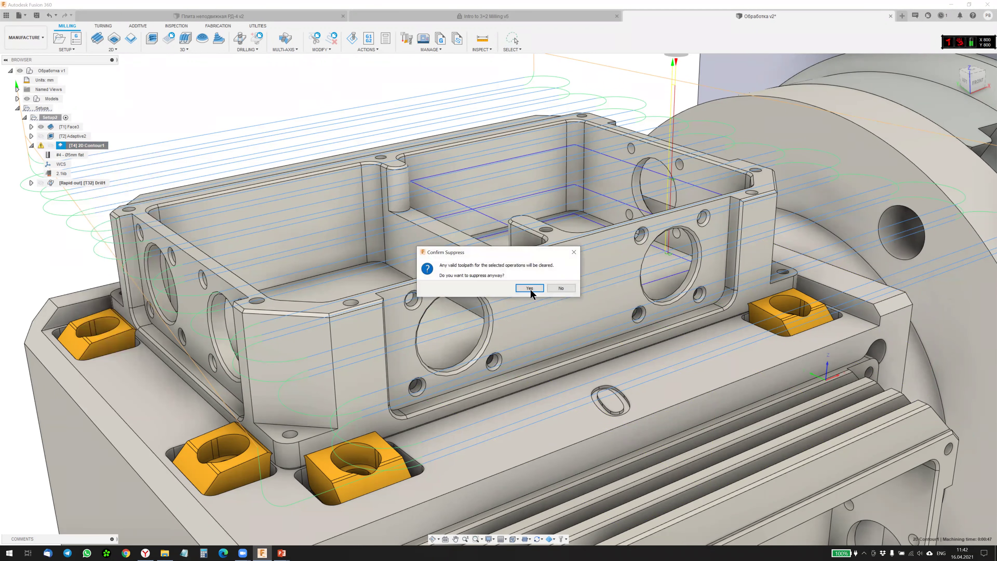
{"action": "key", "text": "Return"}
{"action": "right_click", "coordinate": [55, 117]}
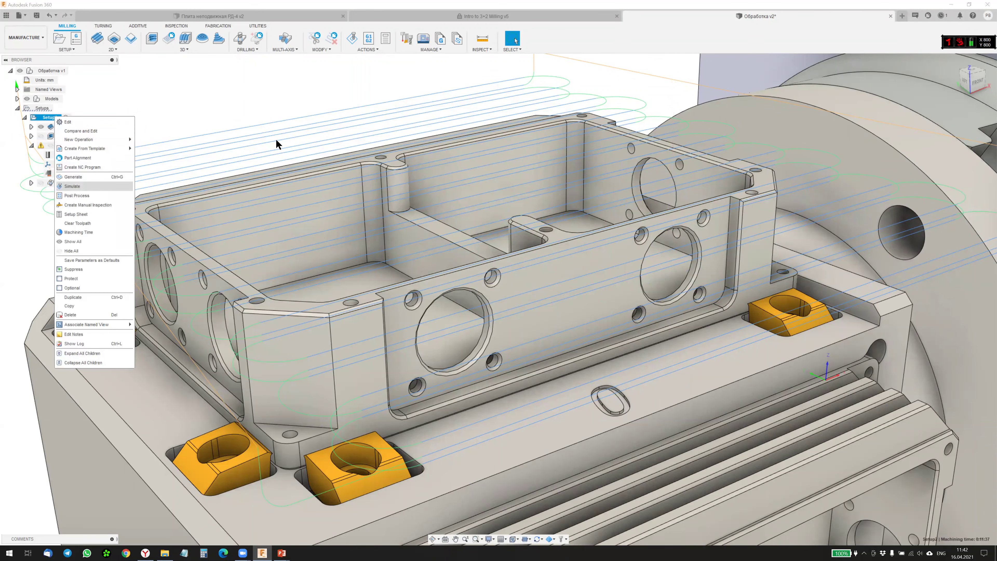
{"action": "key", "text": "Return"}
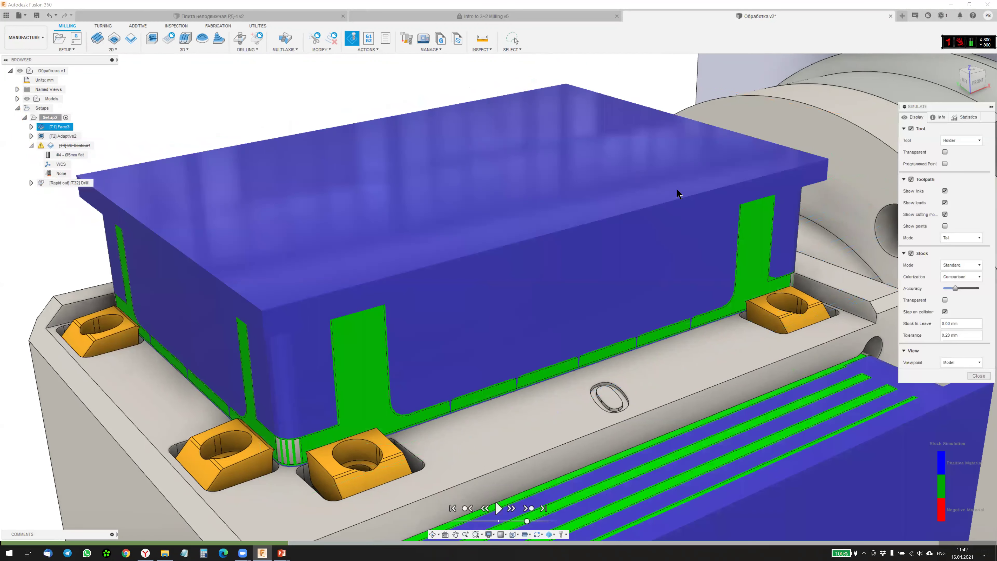
Step: Zoom in and play Setup2's stock simulation with Drill1 included
{"action": "scroll", "coordinate": [678, 192], "scroll_direction": "down", "scroll_amount": 2}
{"action": "scroll", "coordinate": [726, 182], "scroll_direction": "down", "scroll_amount": 1}
{"action": "scroll", "coordinate": [628, 189], "scroll_direction": "up", "scroll_amount": 1}
{"action": "scroll", "coordinate": [628, 204], "scroll_direction": "down", "scroll_amount": 1}
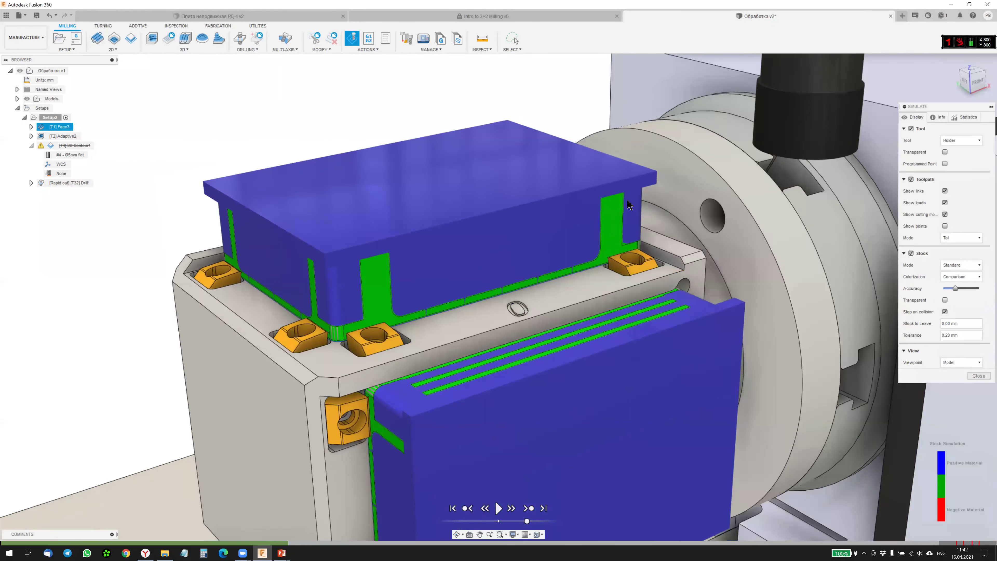
{"action": "scroll", "coordinate": [628, 205], "scroll_direction": "down", "scroll_amount": 1}
{"action": "scroll", "coordinate": [589, 275], "scroll_direction": "down", "scroll_amount": 1}
{"action": "scroll", "coordinate": [550, 353], "scroll_direction": "down", "scroll_amount": 1}
{"action": "scroll", "coordinate": [504, 463], "scroll_direction": "up", "scroll_amount": 2}
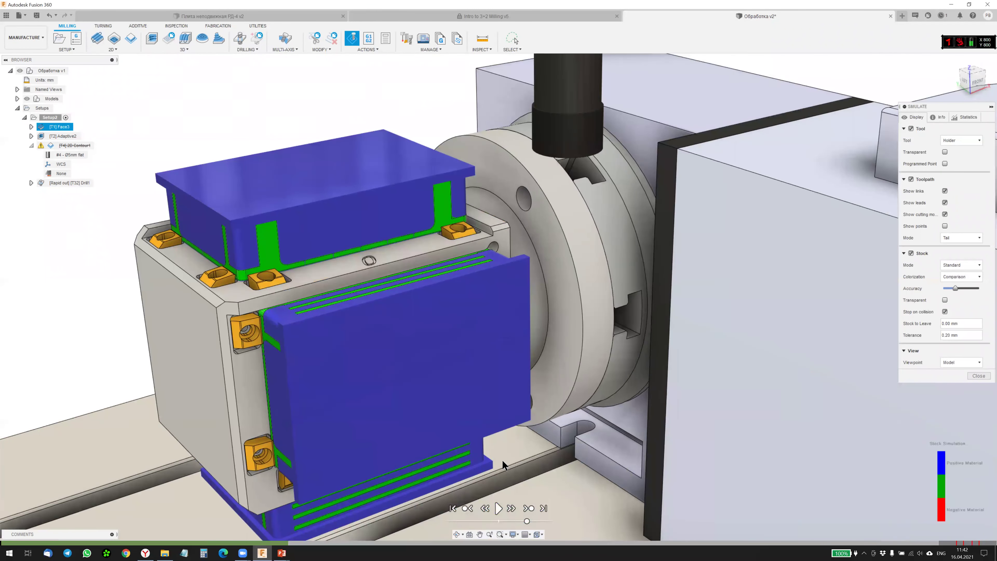
{"action": "left_click", "coordinate": [498, 508]}
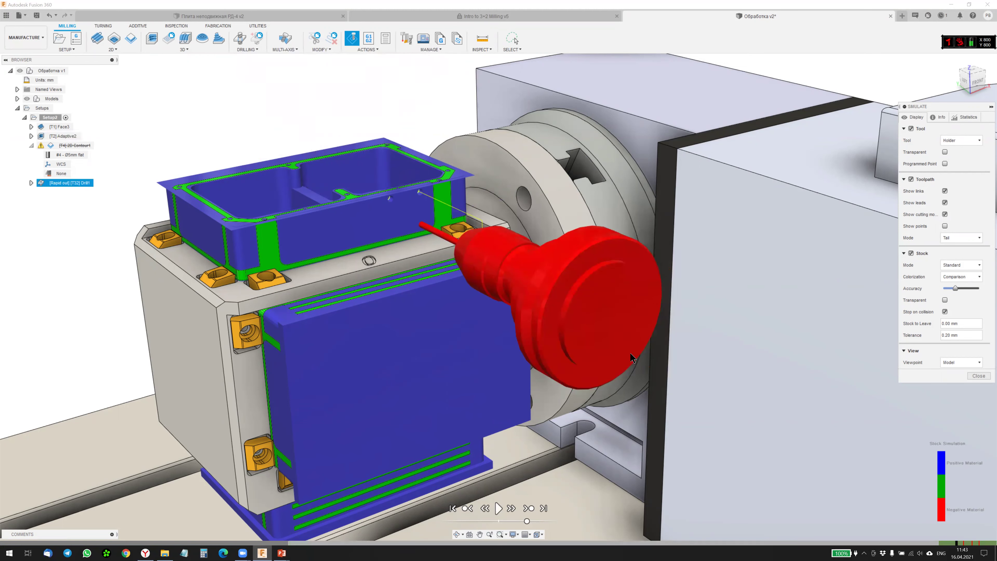
Step: Orbit around the simulated part, close the simulation, and switch to the browser
{"action": "mouse_move", "coordinate": [557, 353]}
{"action": "middle_mouse_down", "text": "shift"}
{"action": "mouse_move", "coordinate": [584, 330]}
{"action": "mouse_move", "coordinate": [591, 343]}
{"action": "mouse_move", "coordinate": [468, 225]}
{"action": "middle_mouse_up", "text": "shift"}
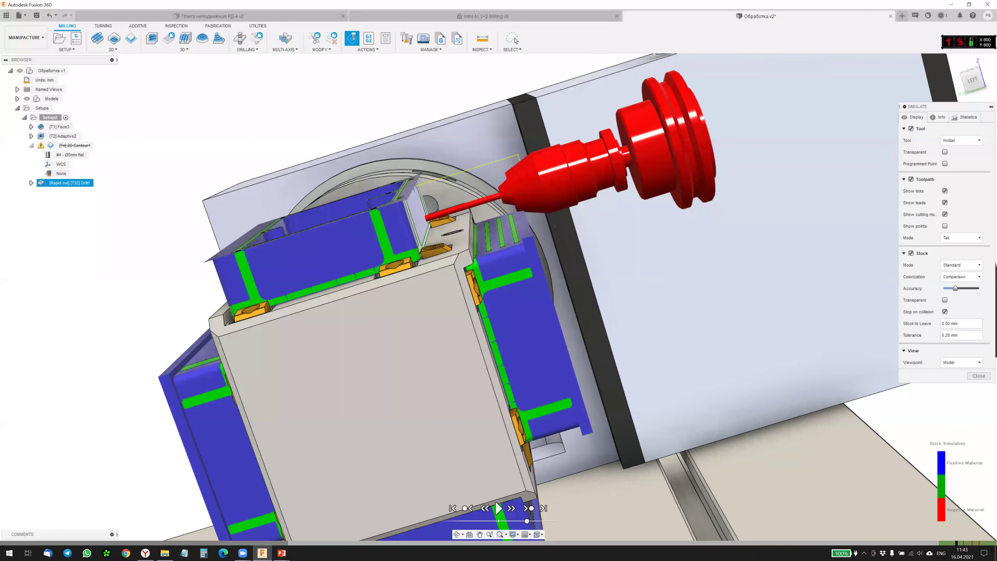
{"action": "middle_click_drag", "start_coordinate": [468, 224], "coordinate": [561, 269], "text": "shift"}
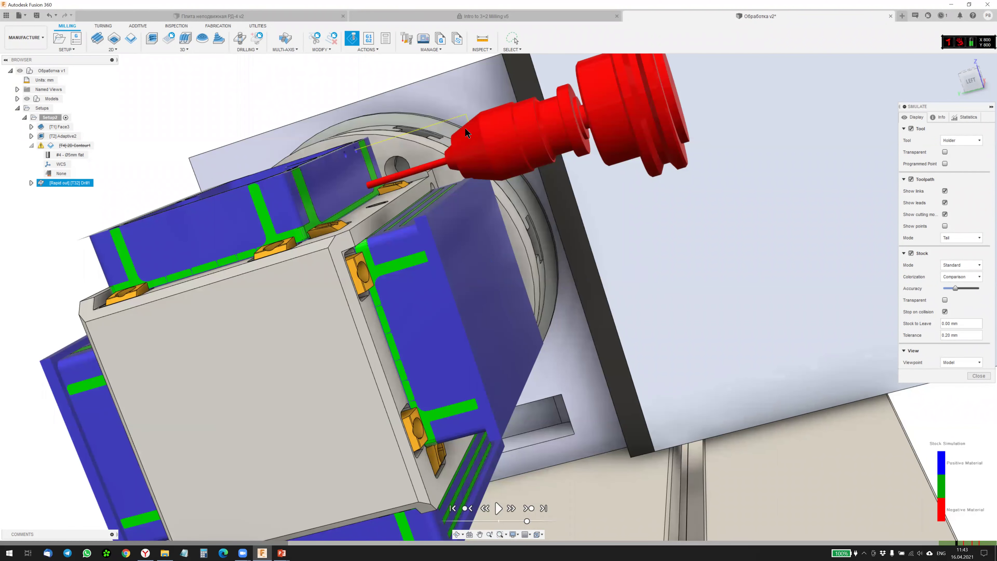
{"action": "mouse_move", "coordinate": [494, 173]}
{"action": "middle_mouse_down", "text": "shift"}
{"action": "mouse_move", "coordinate": [504, 208]}
{"action": "mouse_move", "coordinate": [484, 239]}
{"action": "mouse_move", "coordinate": [506, 248]}
{"action": "middle_mouse_up", "text": "shift"}
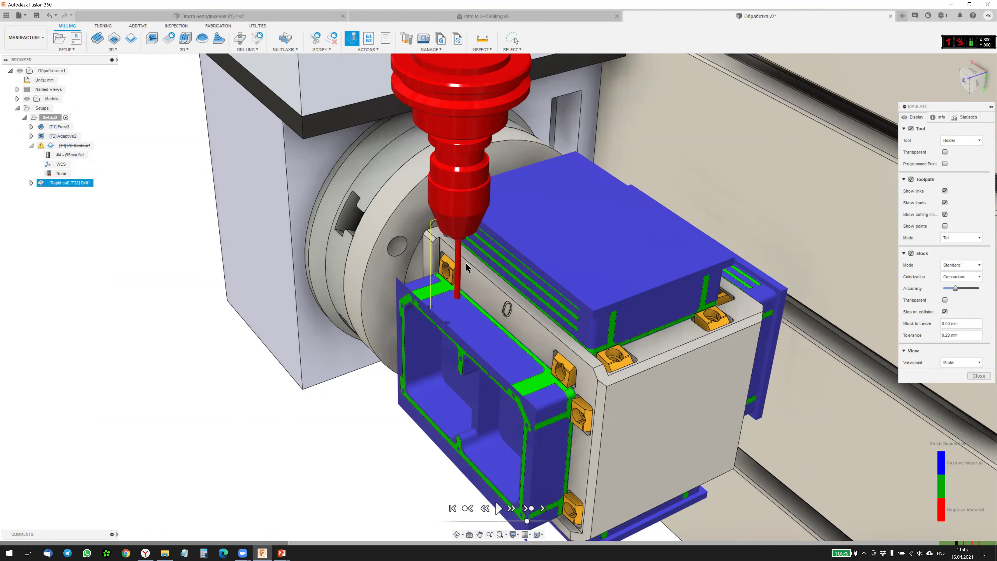
{"action": "middle_click_drag", "start_coordinate": [465, 265], "coordinate": [464, 208], "text": "shift"}
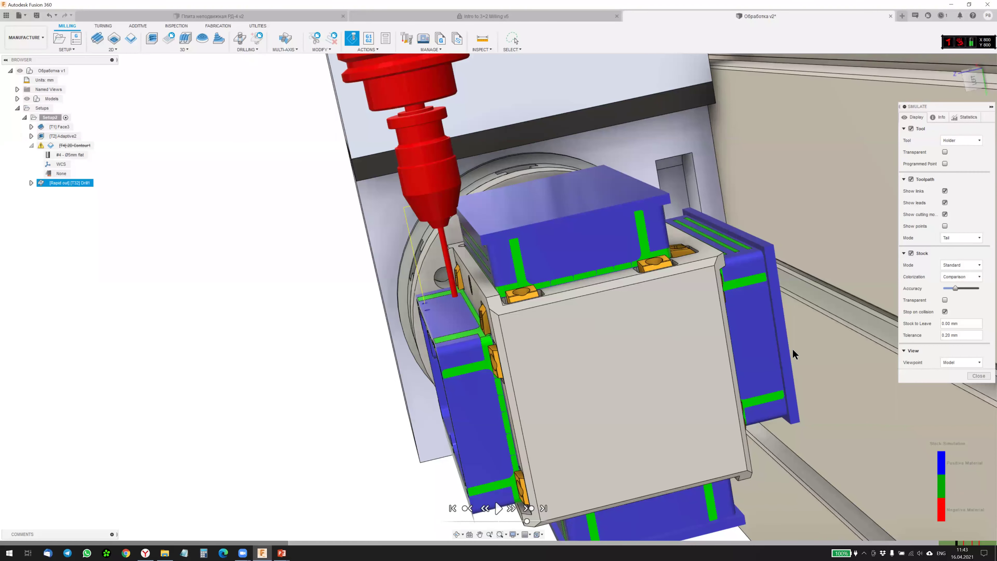
{"action": "middle_click_drag", "start_coordinate": [792, 348], "coordinate": [692, 306], "text": "shift"}
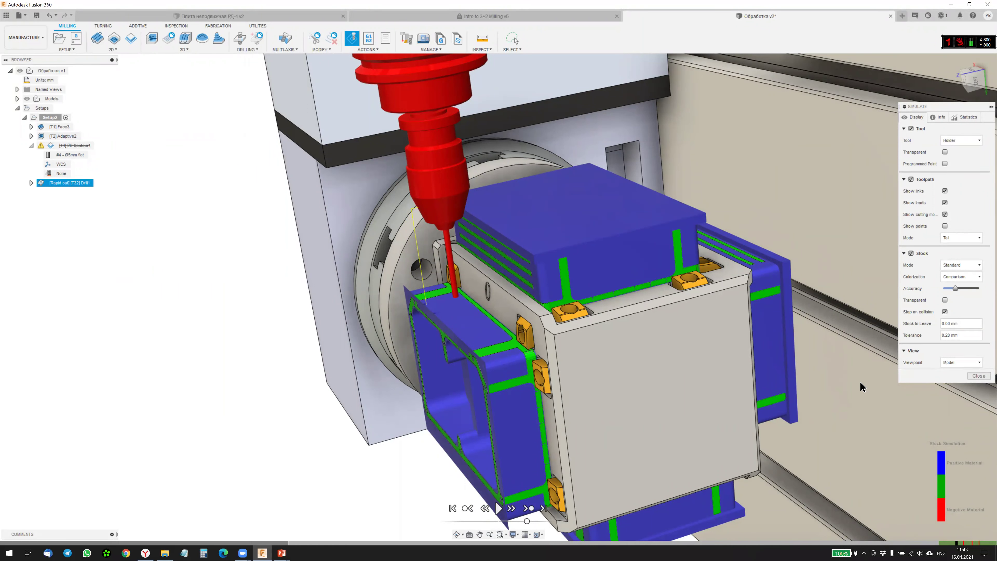
{"action": "left_click", "coordinate": [979, 375]}
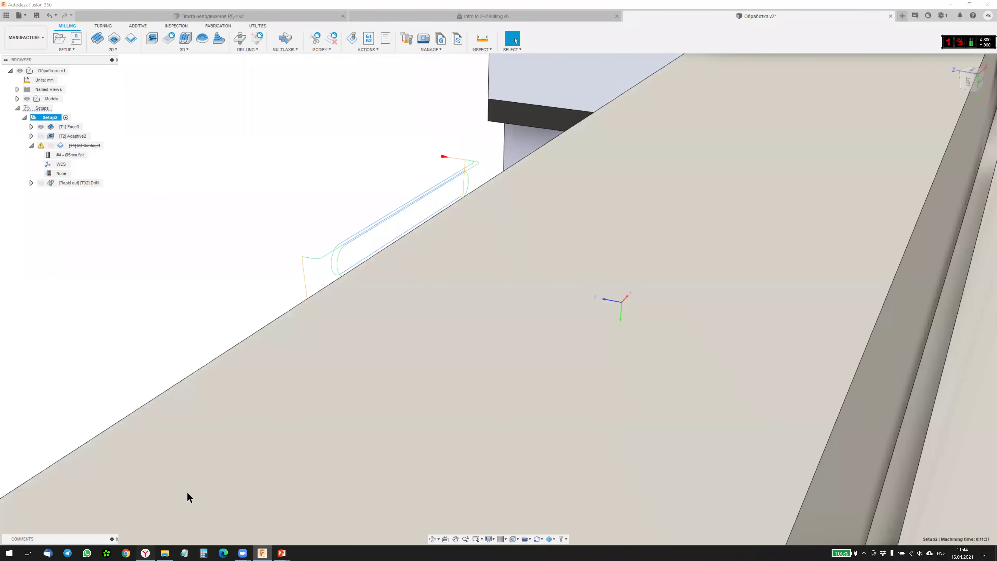
{"action": "left_click", "coordinate": [145, 553]}
{"action": "mouse_move", "coordinate": [195, 7]}
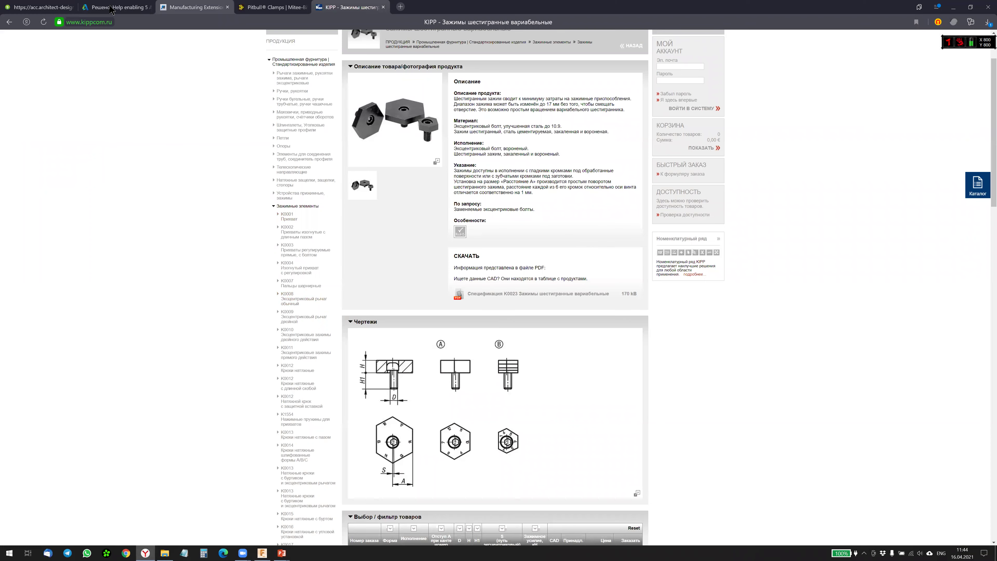
Step: Read through the forum thread on enabling 5-axis in the mach3 post processor
{"action": "left_click", "coordinate": [111, 9]}
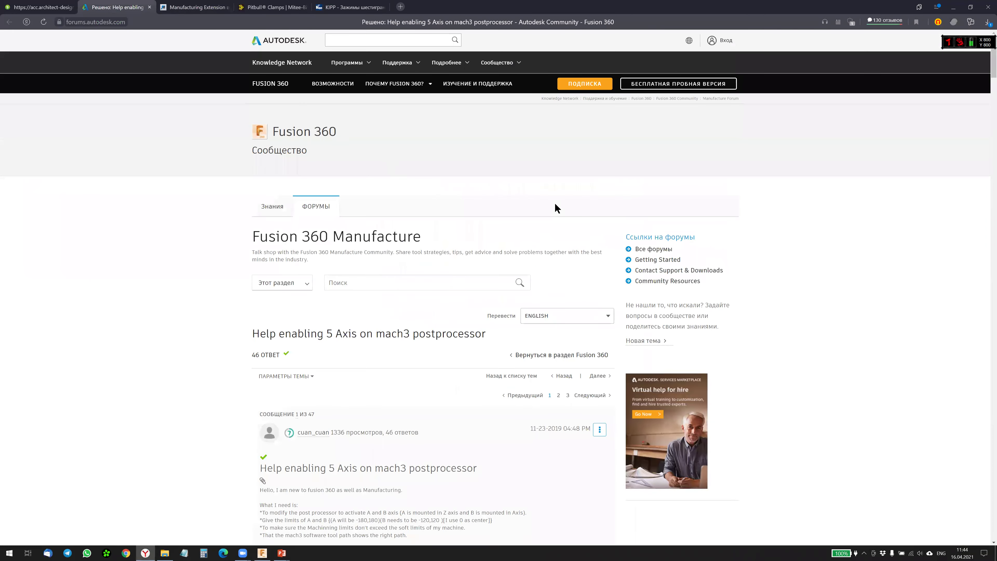
{"action": "scroll", "coordinate": [555, 208], "scroll_direction": "down", "scroll_amount": 1}
{"action": "scroll", "coordinate": [555, 208], "scroll_direction": "down", "scroll_amount": 2}
{"action": "scroll", "coordinate": [556, 209], "scroll_direction": "down", "scroll_amount": 2}
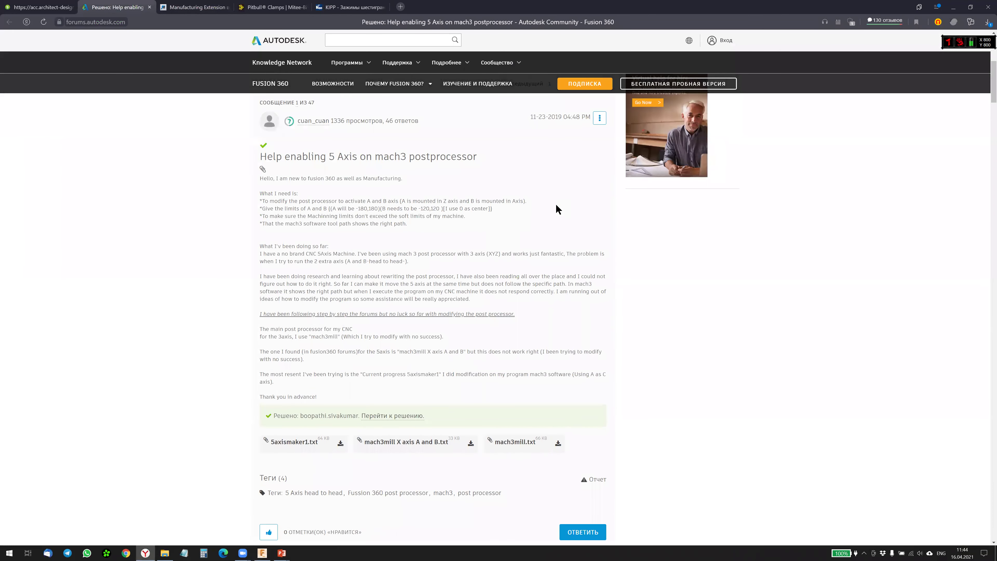
{"action": "scroll", "coordinate": [556, 205], "scroll_direction": "up", "scroll_amount": 2}
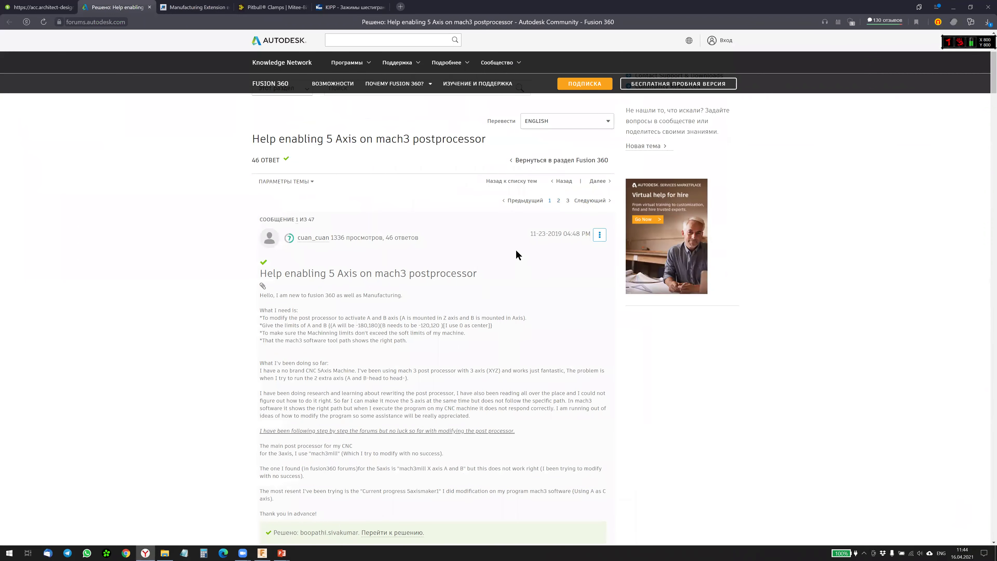
{"action": "scroll", "coordinate": [501, 251], "scroll_direction": "down", "scroll_amount": 1}
{"action": "scroll", "coordinate": [506, 251], "scroll_direction": "down", "scroll_amount": 6}
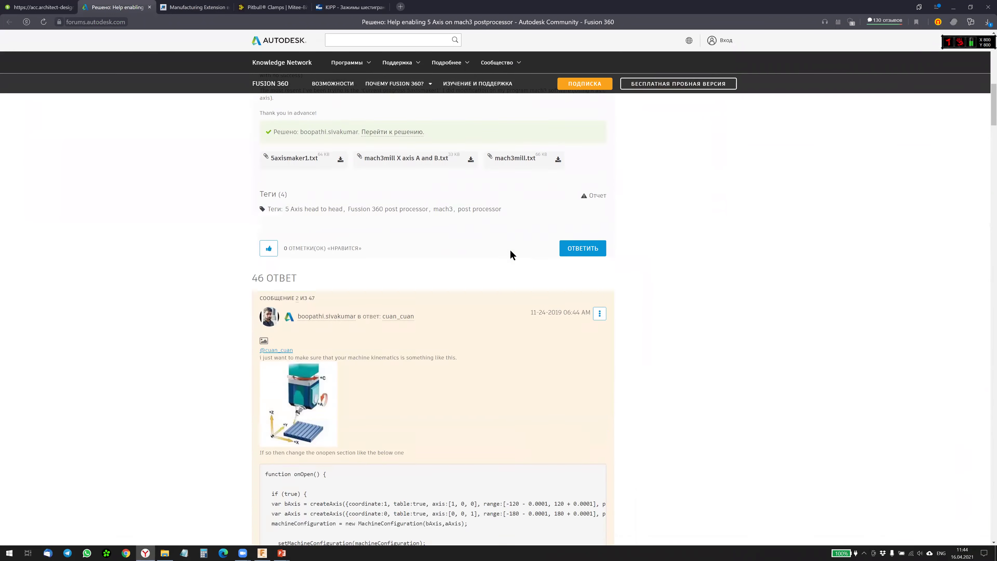
{"action": "scroll", "coordinate": [514, 251], "scroll_direction": "up", "scroll_amount": 4}
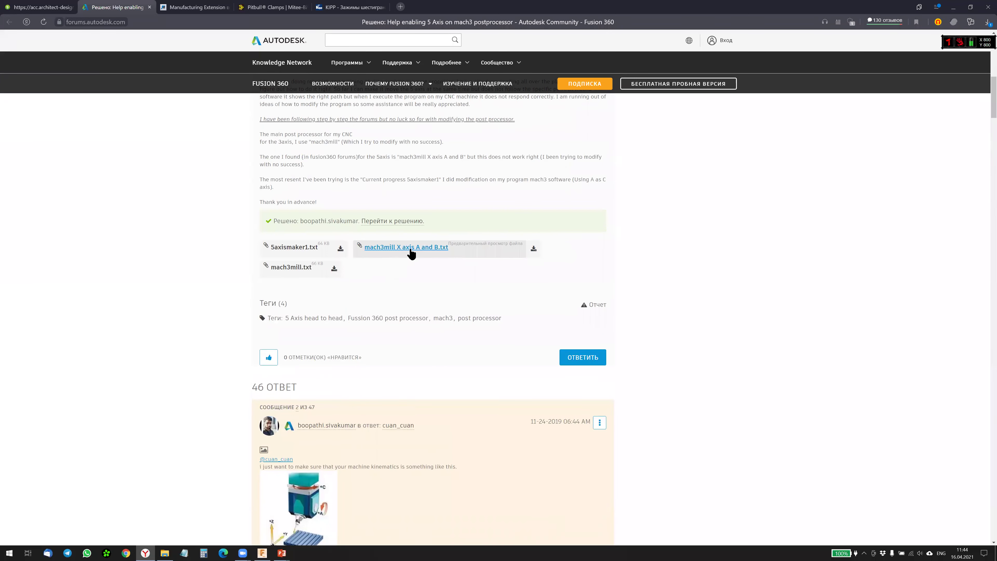
{"action": "scroll", "coordinate": [815, 249], "scroll_direction": "down", "scroll_amount": 1}
{"action": "scroll", "coordinate": [797, 247], "scroll_direction": "down", "scroll_amount": 3}
{"action": "scroll", "coordinate": [795, 245], "scroll_direction": "down", "scroll_amount": 6}
{"action": "scroll", "coordinate": [793, 241], "scroll_direction": "down", "scroll_amount": 1}
{"action": "scroll", "coordinate": [793, 241], "scroll_direction": "down", "scroll_amount": 3}
{"action": "scroll", "coordinate": [793, 240], "scroll_direction": "down", "scroll_amount": 4}
{"action": "scroll", "coordinate": [792, 242], "scroll_direction": "down", "scroll_amount": 4}
{"action": "scroll", "coordinate": [793, 242], "scroll_direction": "down", "scroll_amount": 5}
{"action": "scroll", "coordinate": [793, 242], "scroll_direction": "down", "scroll_amount": 1}
{"action": "scroll", "coordinate": [648, 302], "scroll_direction": "up", "scroll_amount": 1}
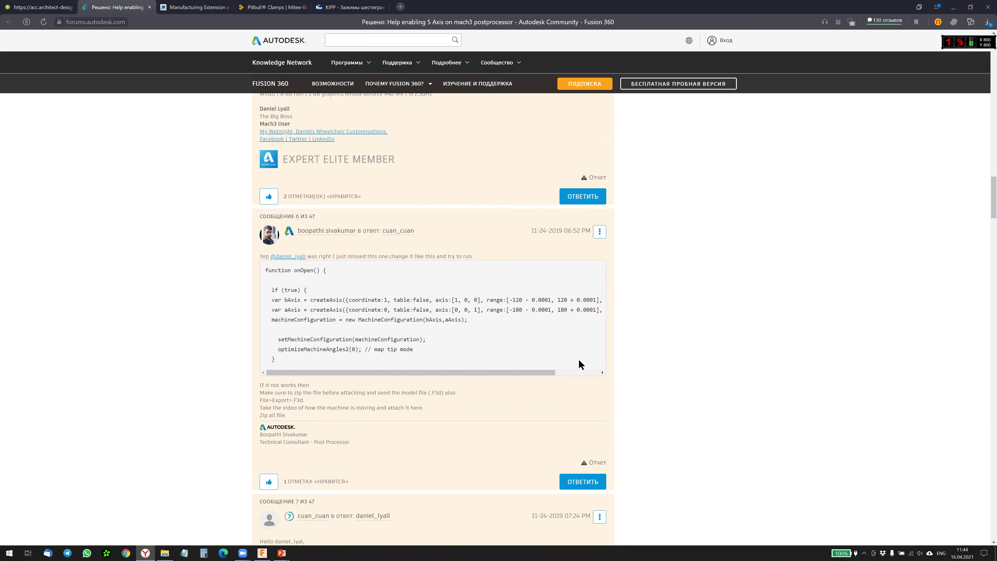
{"action": "scroll", "coordinate": [560, 278], "scroll_direction": "down", "scroll_amount": 1}
{"action": "scroll", "coordinate": [589, 277], "scroll_direction": "down", "scroll_amount": 3}
{"action": "scroll", "coordinate": [633, 255], "scroll_direction": "down", "scroll_amount": 3}
{"action": "scroll", "coordinate": [685, 263], "scroll_direction": "down", "scroll_amount": 3}
{"action": "scroll", "coordinate": [687, 264], "scroll_direction": "down", "scroll_amount": 3}
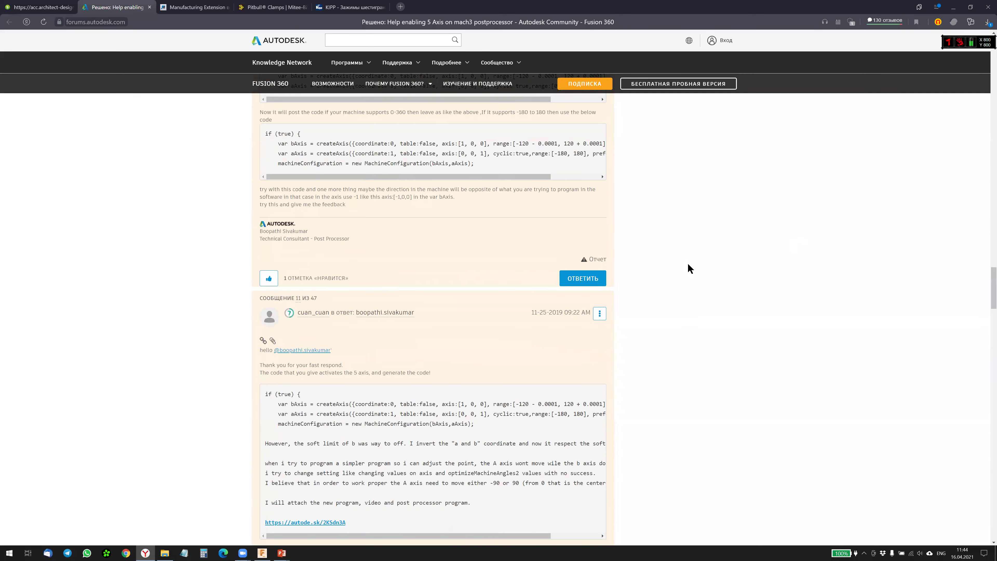
{"action": "scroll", "coordinate": [688, 265], "scroll_direction": "up", "scroll_amount": 3}
{"action": "scroll", "coordinate": [688, 263], "scroll_direction": "down", "scroll_amount": 5}
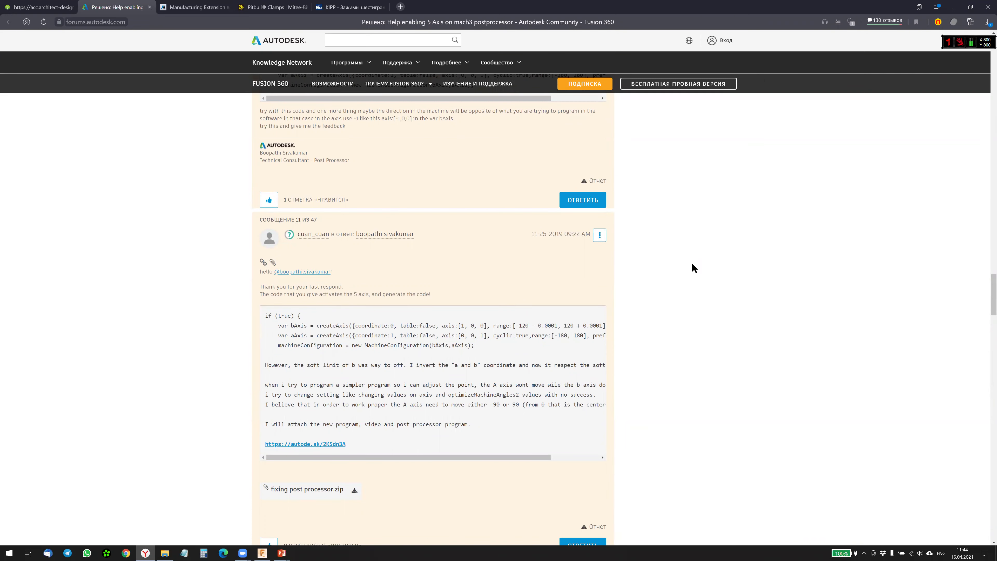
{"action": "scroll", "coordinate": [693, 263], "scroll_direction": "down", "scroll_amount": 5}
{"action": "scroll", "coordinate": [692, 263], "scroll_direction": "down", "scroll_amount": 6}
{"action": "scroll", "coordinate": [692, 264], "scroll_direction": "down", "scroll_amount": 6}
{"action": "scroll", "coordinate": [689, 269], "scroll_direction": "down", "scroll_amount": 3}
{"action": "scroll", "coordinate": [679, 274], "scroll_direction": "down", "scroll_amount": 5}
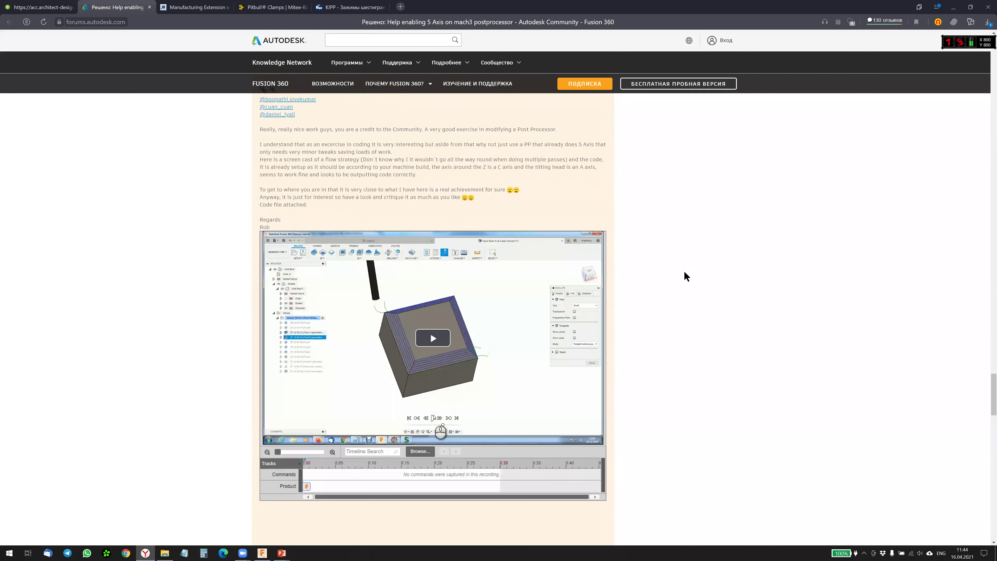
{"action": "scroll", "coordinate": [689, 269], "scroll_direction": "down", "scroll_amount": 5}
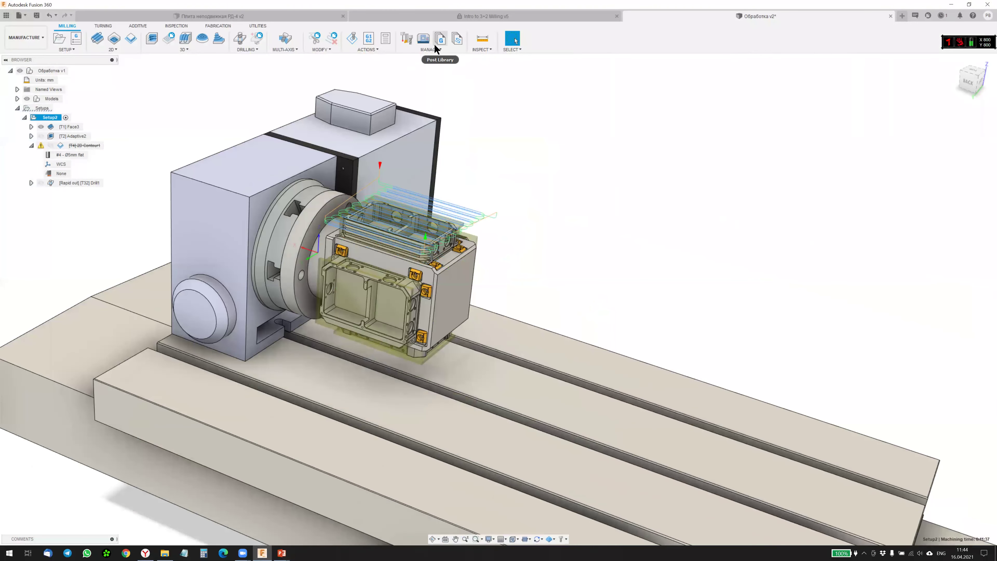
Step: Post-process the setup with the mach3mill A and B post, overwriting 1001.tap
{"action": "left_click", "coordinate": [437, 49]}
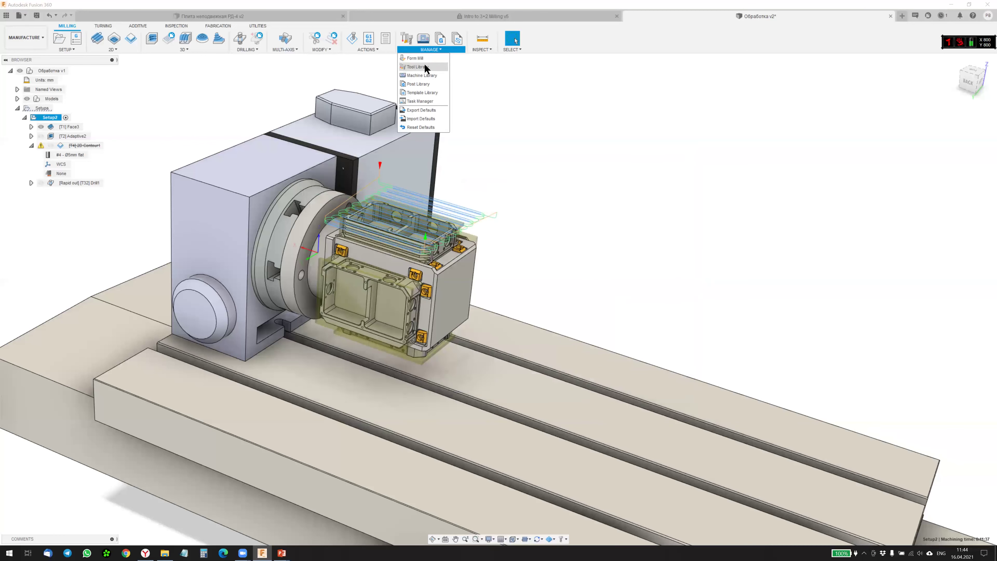
{"action": "left_click", "coordinate": [229, 83]}
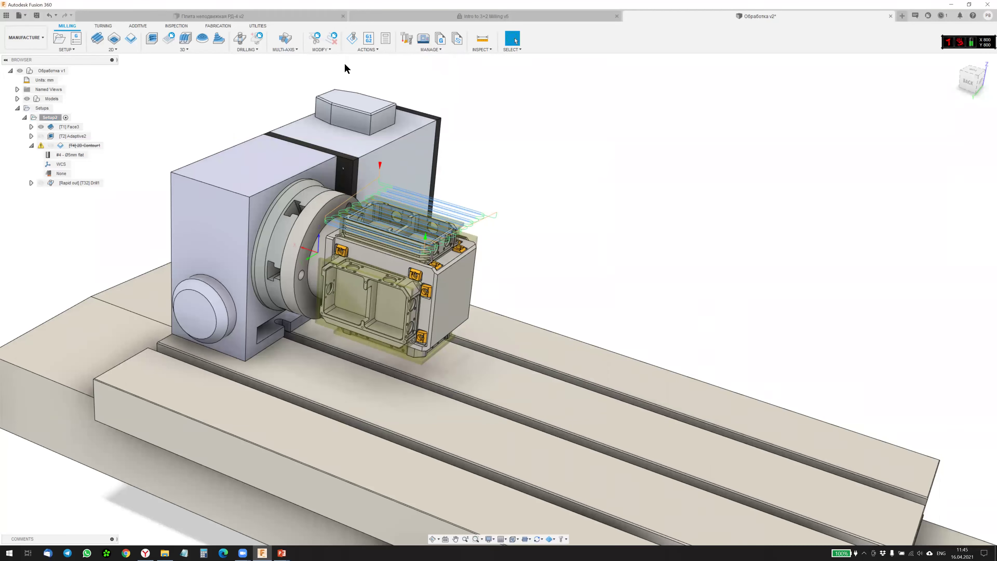
{"action": "left_click", "coordinate": [368, 49]}
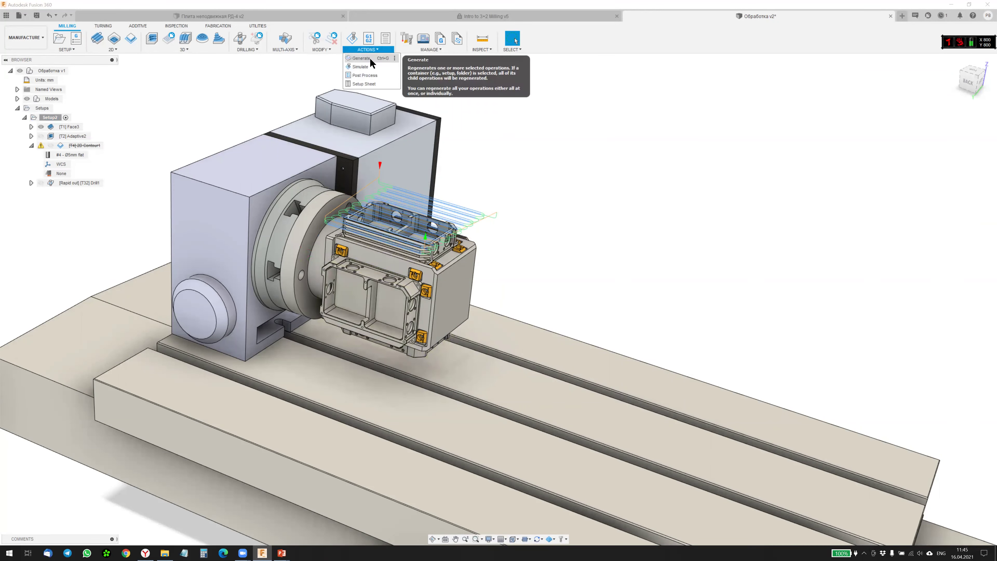
{"action": "left_click", "coordinate": [368, 75]}
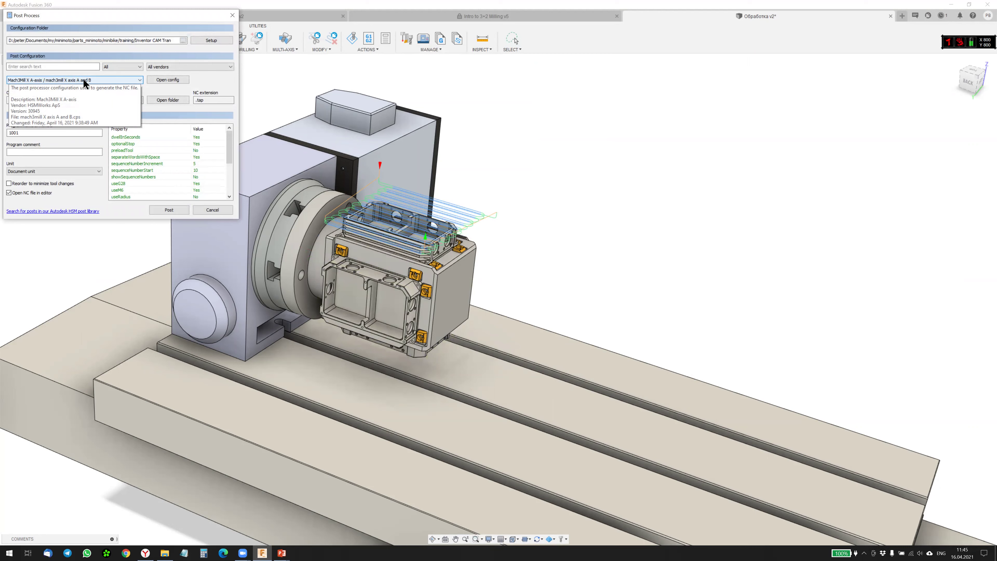
{"action": "left_click", "coordinate": [169, 210]}
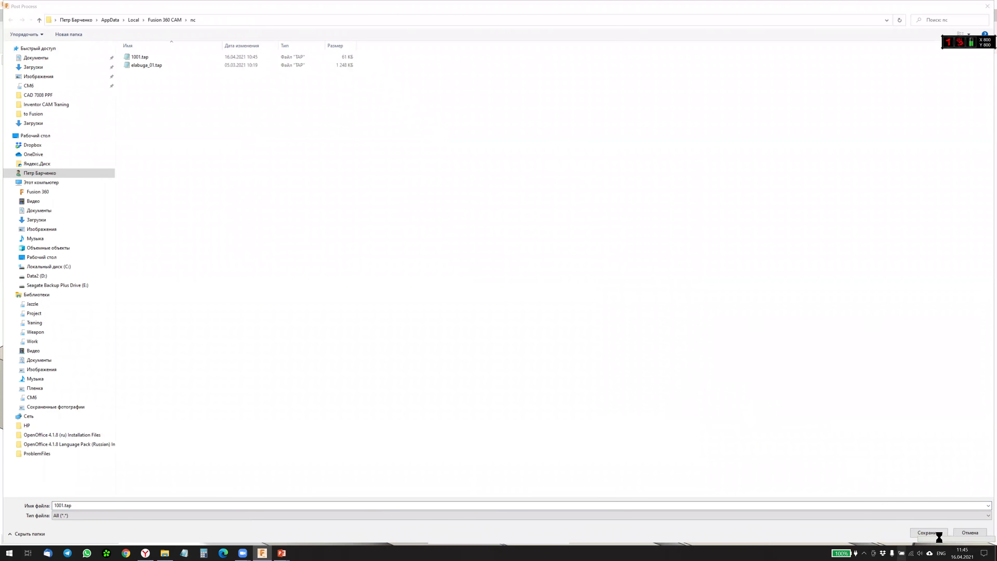
{"action": "left_click", "coordinate": [937, 532]}
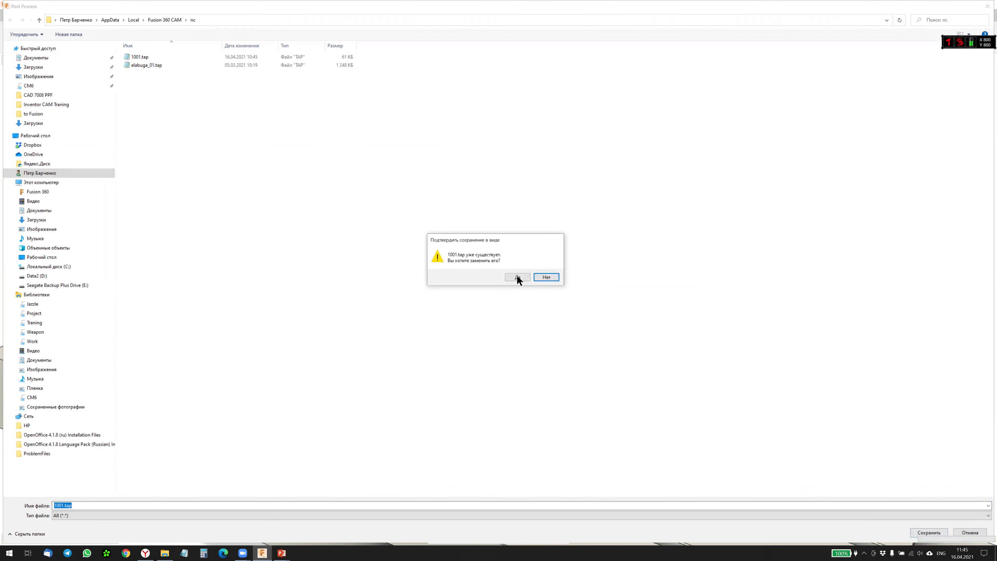
{"action": "key", "text": "Return"}
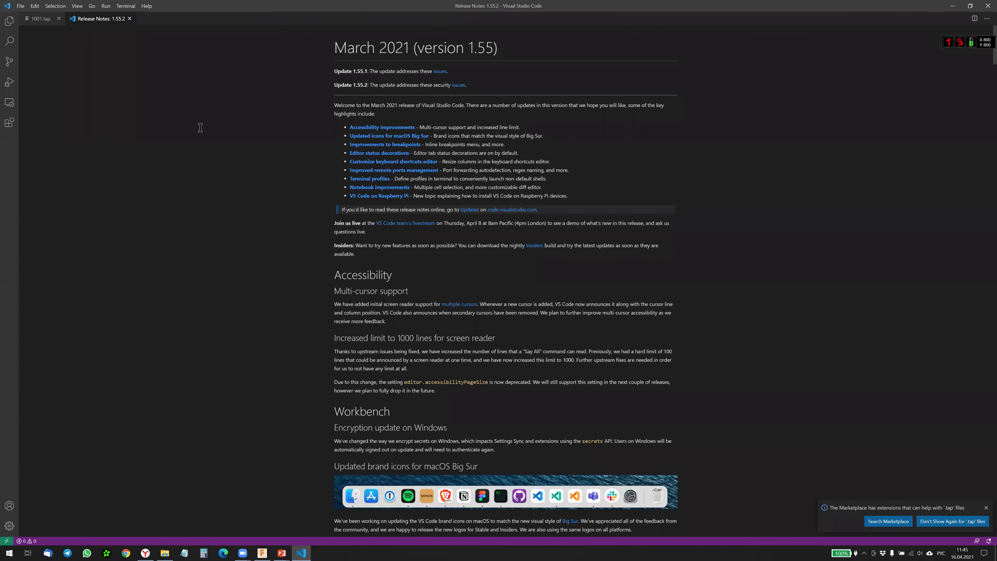
Step: Review the 1001.tap G-code from the tool list through the facing moves
{"action": "key", "text": "ctrl+Tab"}
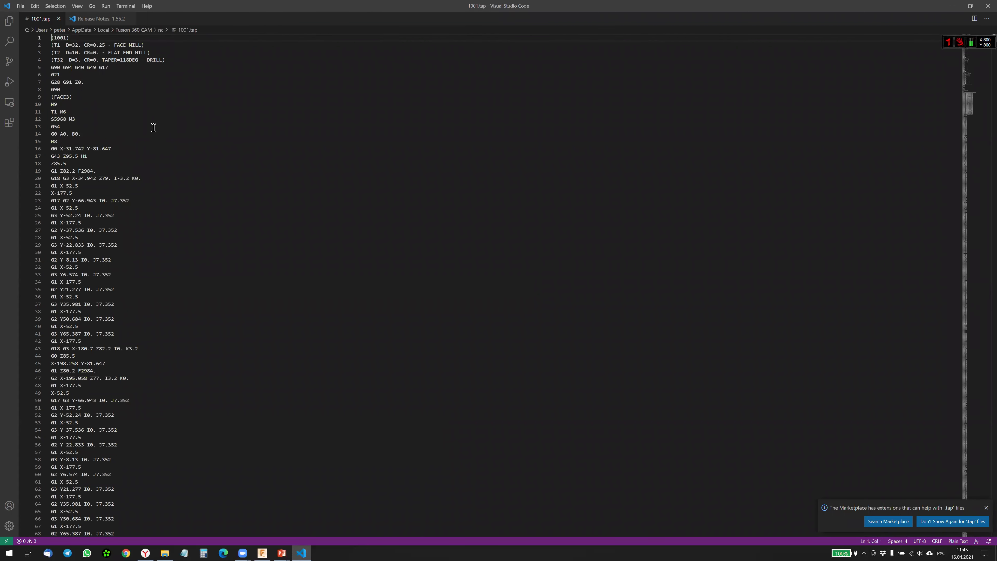
{"action": "scroll", "coordinate": [153, 124], "scroll_direction": "down", "scroll_amount": 5}
{"action": "scroll", "coordinate": [153, 124], "scroll_direction": "up", "scroll_amount": 3}
{"action": "scroll", "coordinate": [153, 123], "scroll_direction": "up", "scroll_amount": 2}
{"action": "scroll", "coordinate": [148, 194], "scroll_direction": "down", "scroll_amount": 5}
{"action": "scroll", "coordinate": [148, 194], "scroll_direction": "down", "scroll_amount": 5}
{"action": "scroll", "coordinate": [148, 194], "scroll_direction": "down", "scroll_amount": 4}
{"action": "scroll", "coordinate": [148, 194], "scroll_direction": "down", "scroll_amount": 4}
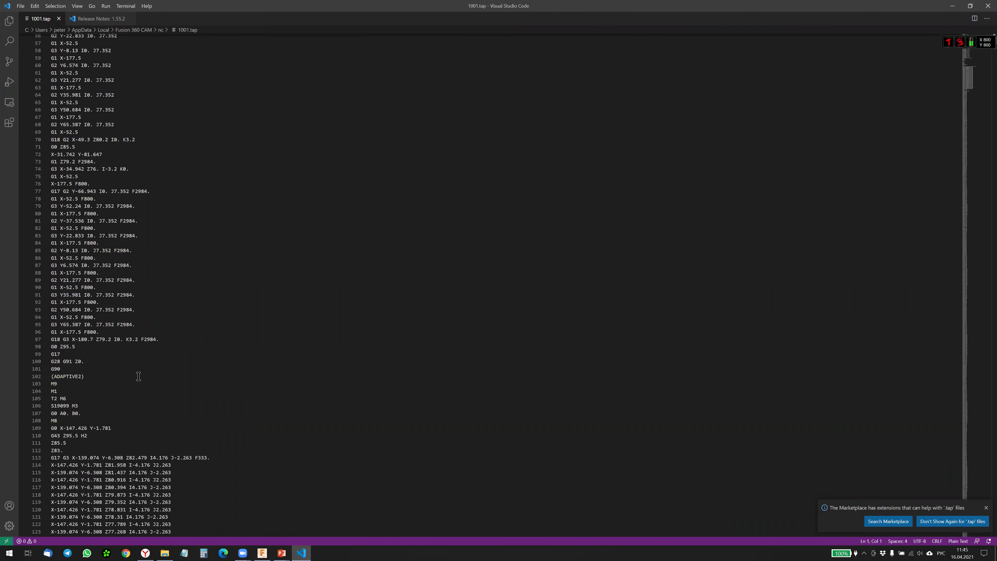
Step: Close VS Code and open Adaptive2's tool selection
{"action": "left_click", "coordinate": [986, 7]}
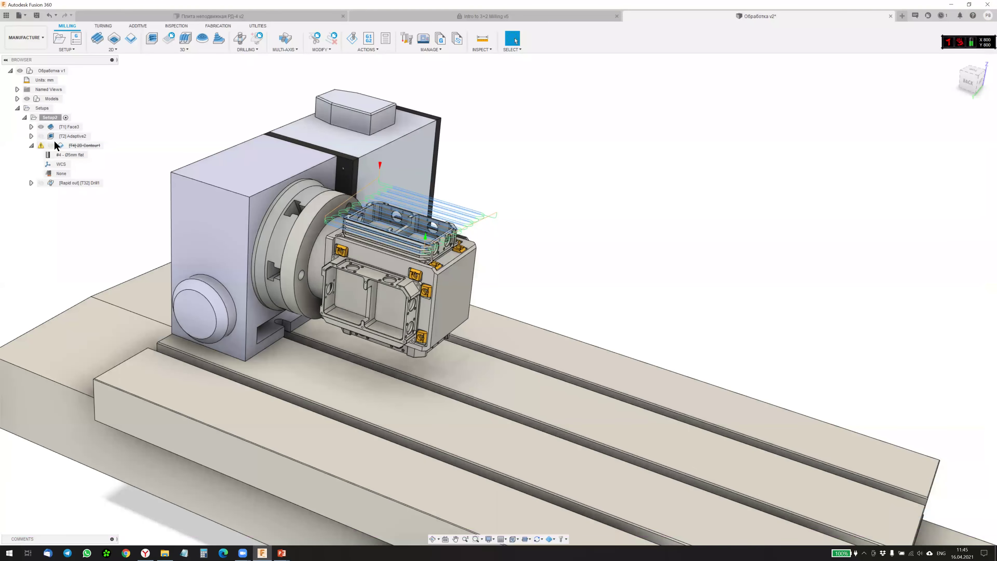
{"action": "left_click", "coordinate": [67, 134]}
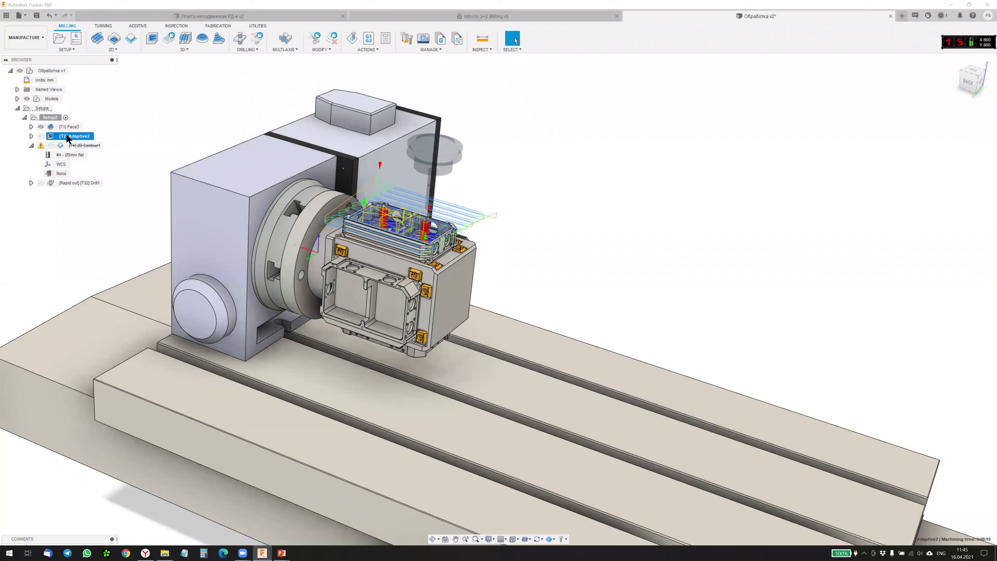
{"action": "double_click", "coordinate": [54, 136]}
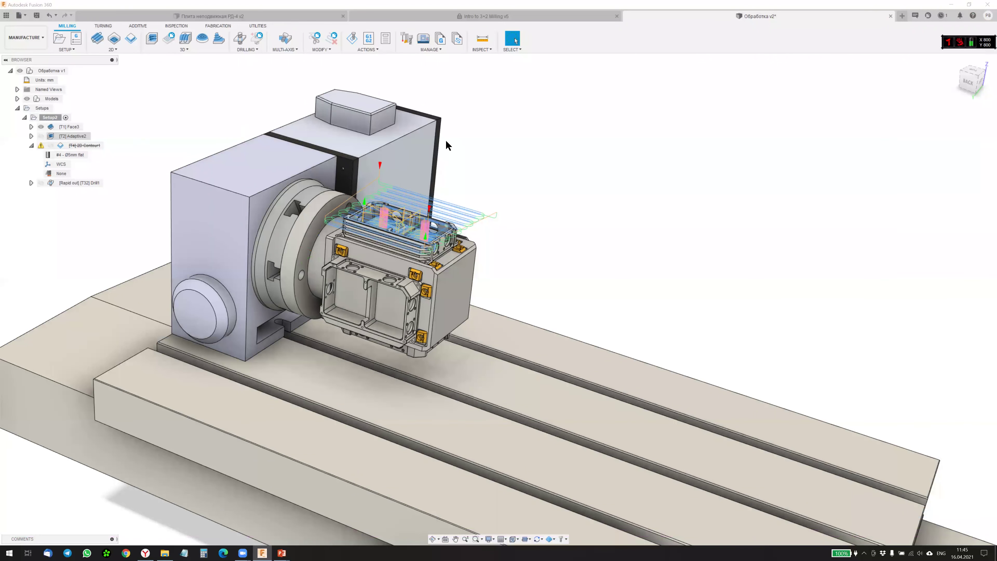
{"action": "left_click", "coordinate": [955, 140]}
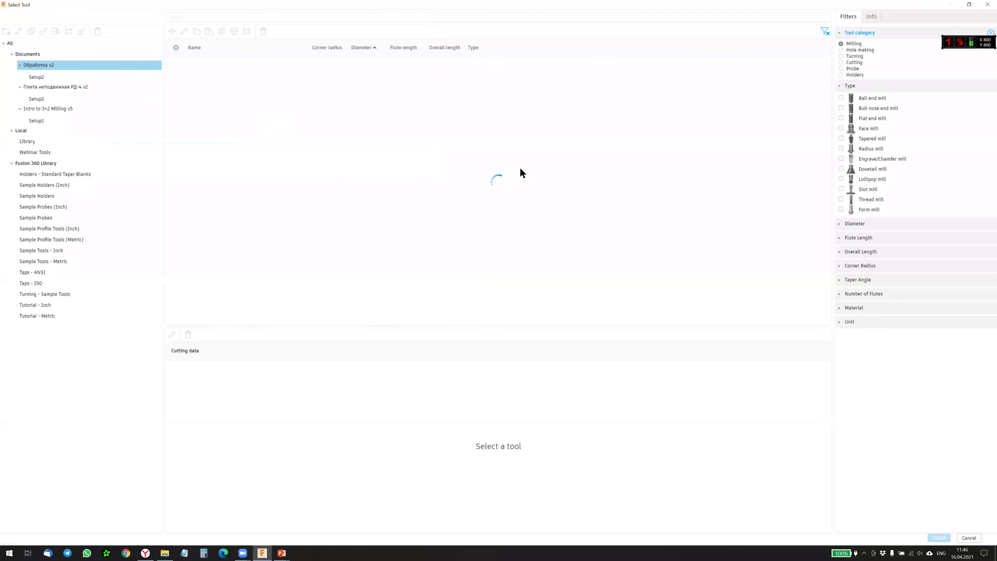
Step: Enable manual tool change on the Ø10mm flat end mill and keep it for Adaptive2
{"action": "right_click", "coordinate": [279, 95]}
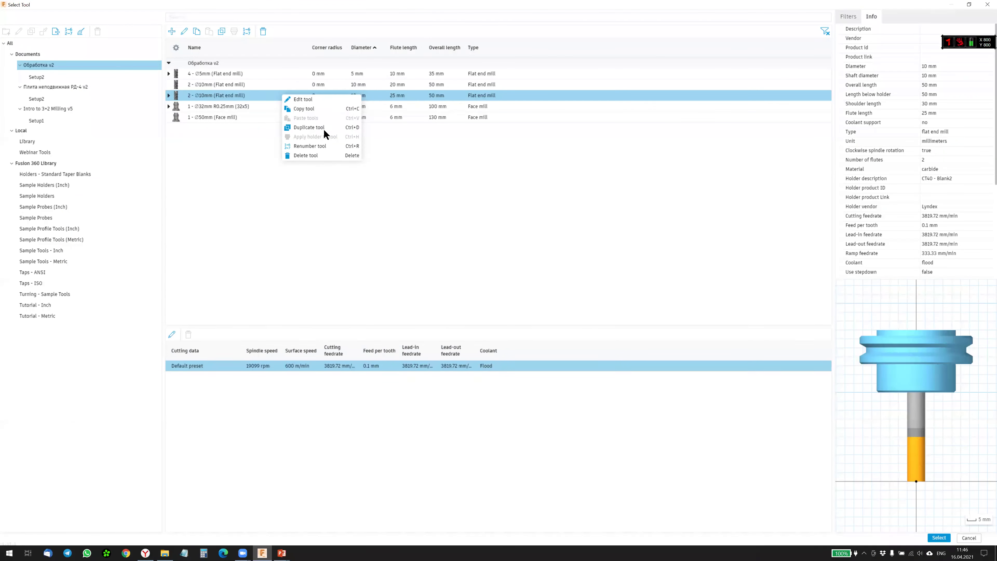
{"action": "left_click", "coordinate": [317, 102]}
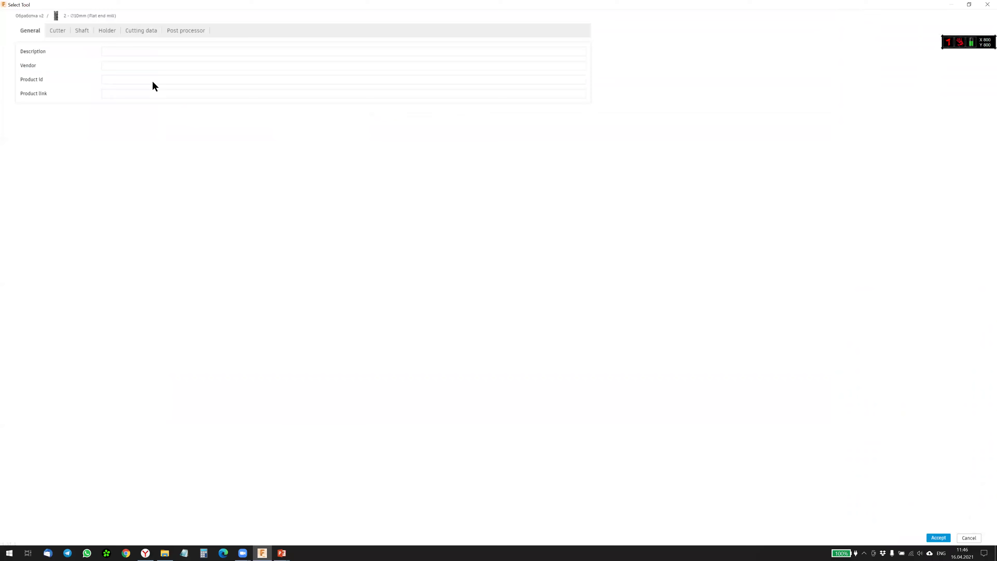
{"action": "left_click", "coordinate": [185, 30]}
{"action": "left_click", "coordinate": [103, 120]}
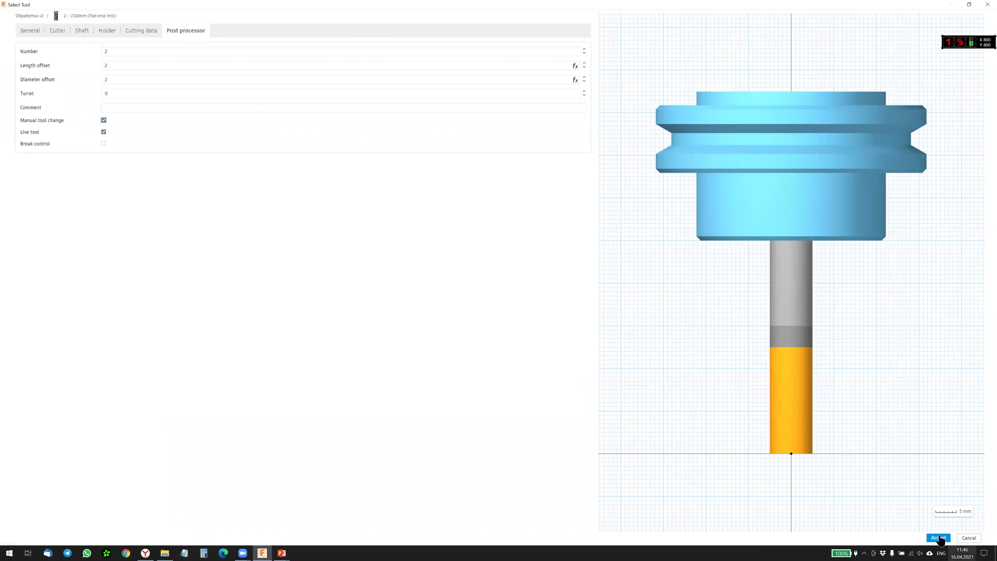
{"action": "key", "text": "Return"}
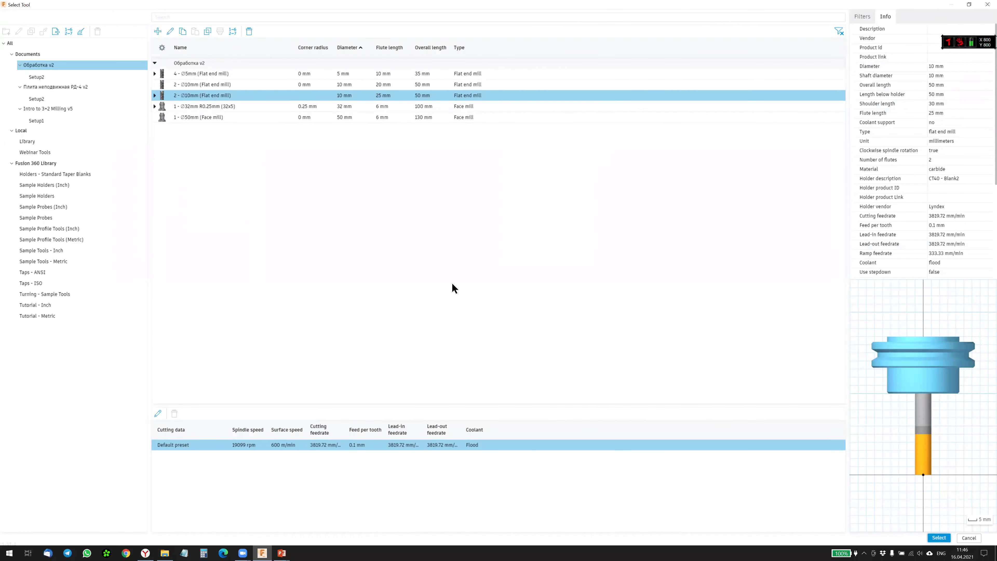
{"action": "key", "text": "Return"}
{"action": "key", "text": "Return"}
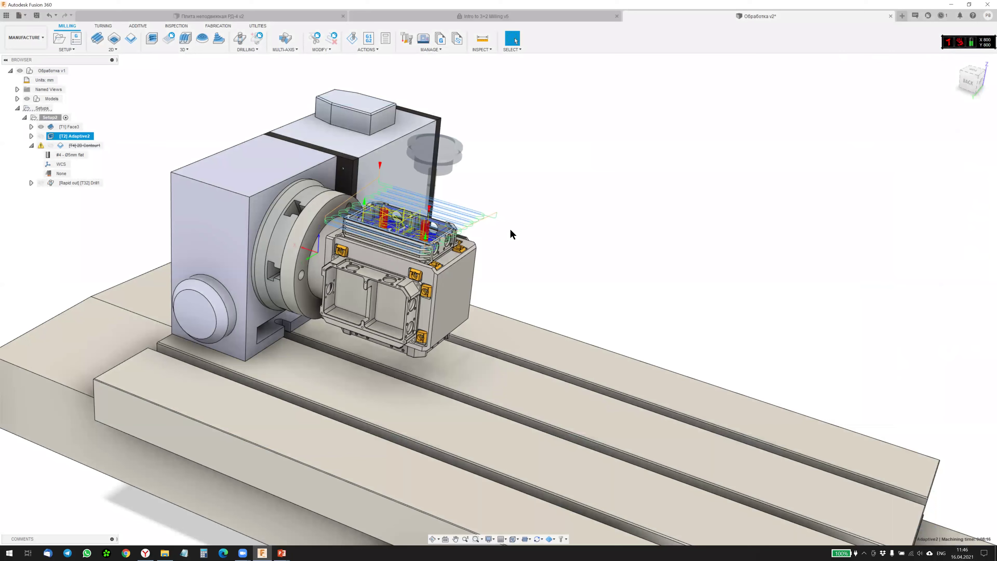
Step: Regenerate all of Setup2's toolpaths
{"action": "right_click", "coordinate": [51, 117]}
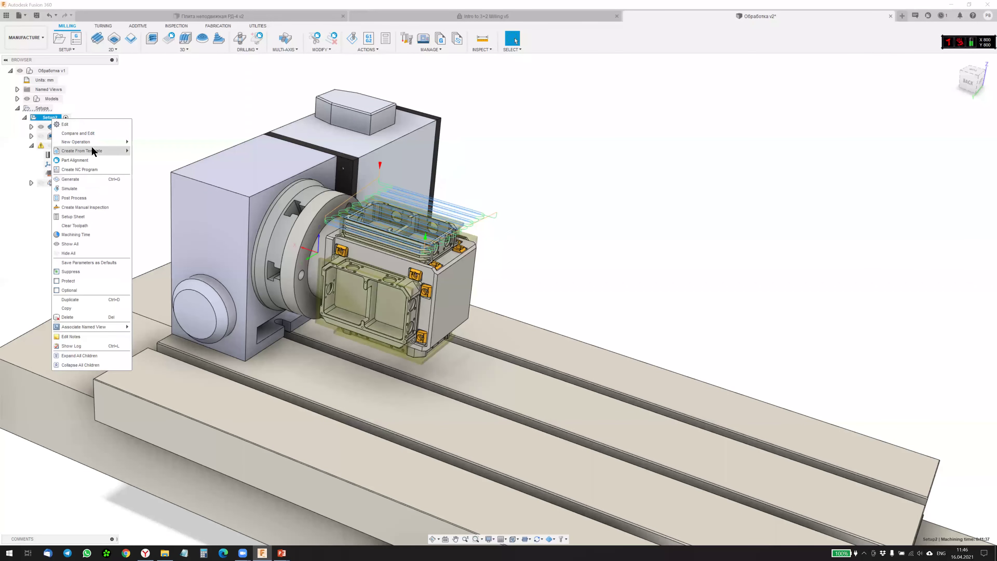
{"action": "left_click", "coordinate": [93, 179]}
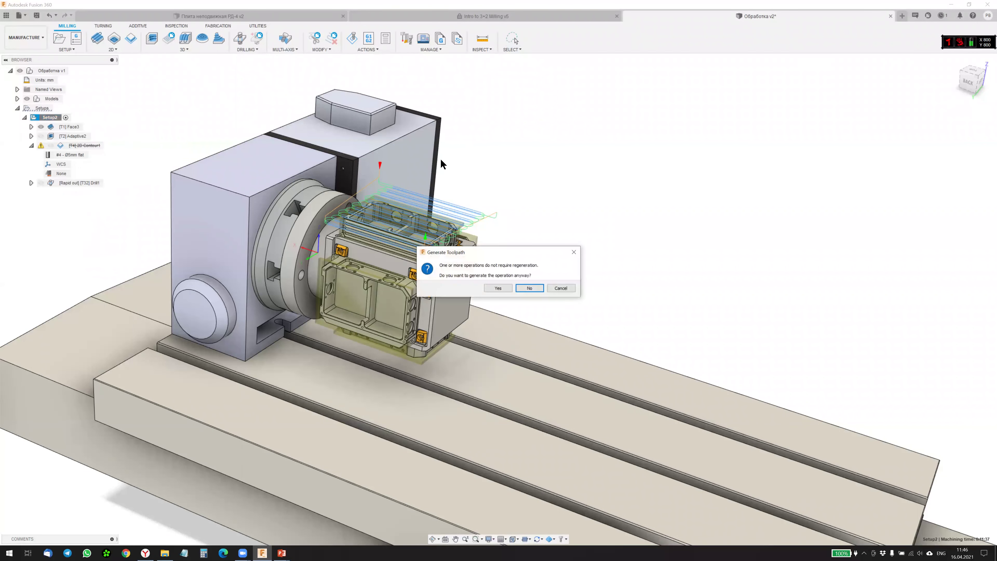
{"action": "left_click", "coordinate": [510, 289]}
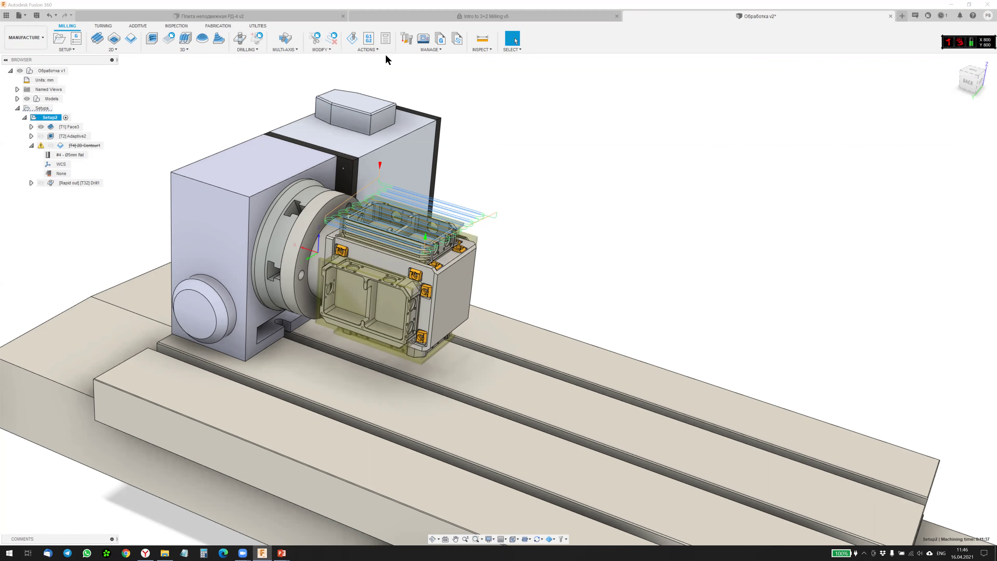
Step: Post-process Setup2 again, overwriting the existing 1001.tap
{"action": "left_click", "coordinate": [368, 49]}
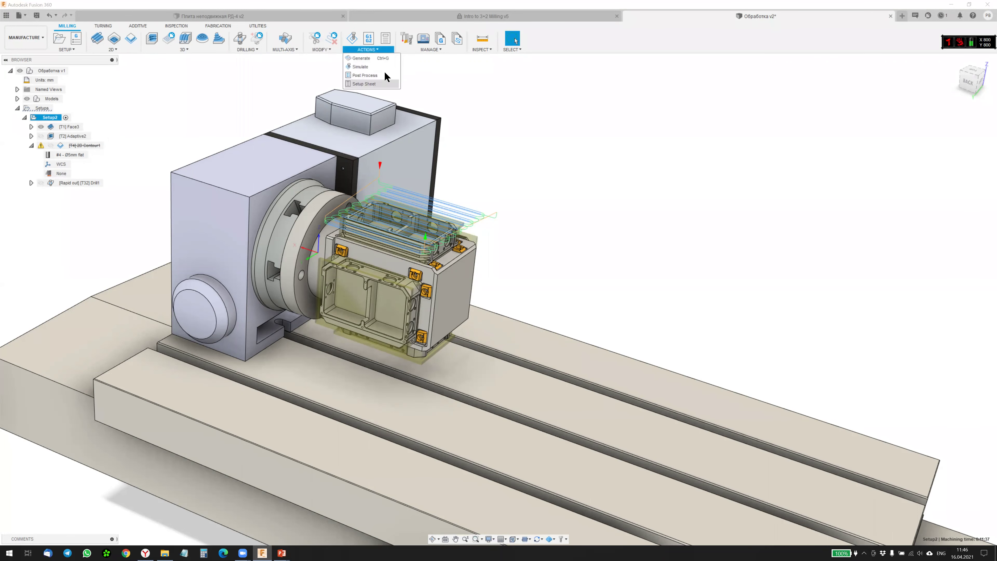
{"action": "left_click", "coordinate": [370, 76]}
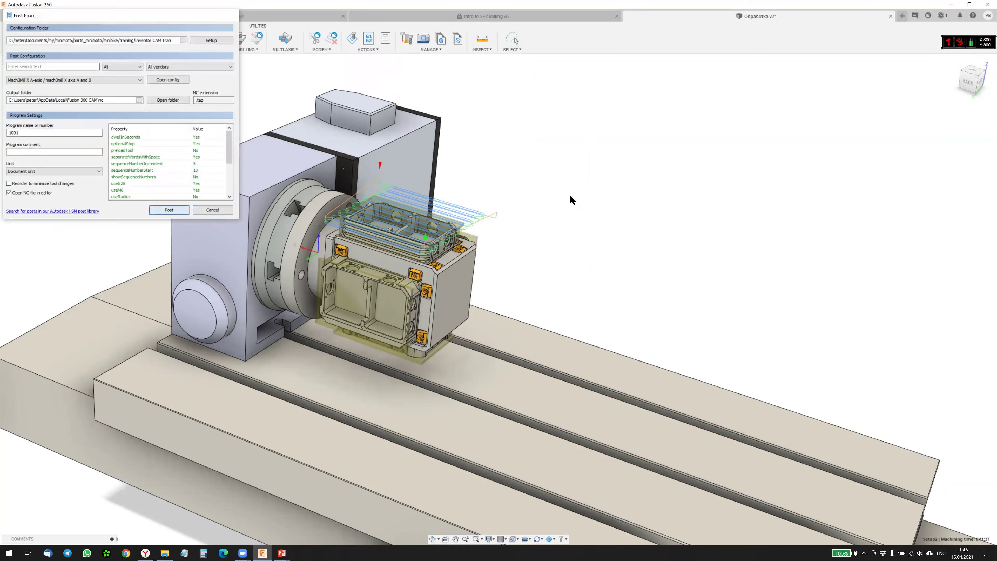
{"action": "key", "text": "Return"}
{"action": "left_click", "coordinate": [928, 533]}
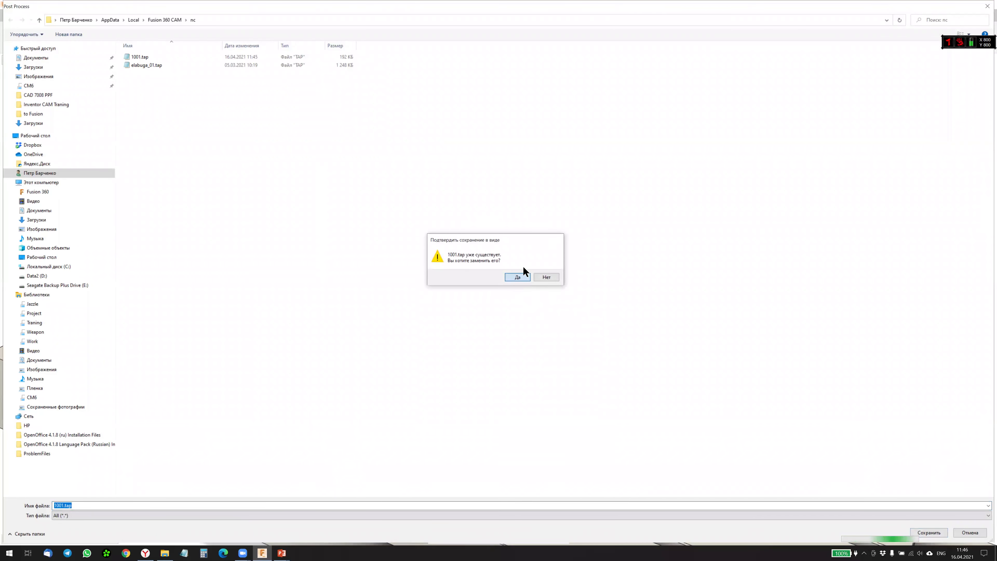
{"action": "left_click", "coordinate": [519, 277]}
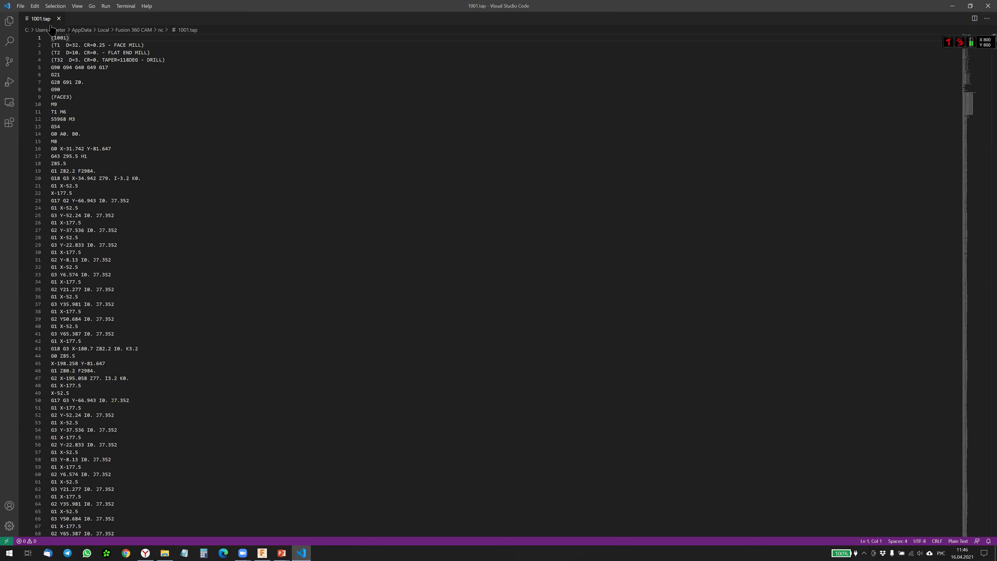
{"action": "scroll", "coordinate": [142, 199], "scroll_direction": "down", "scroll_amount": 2}
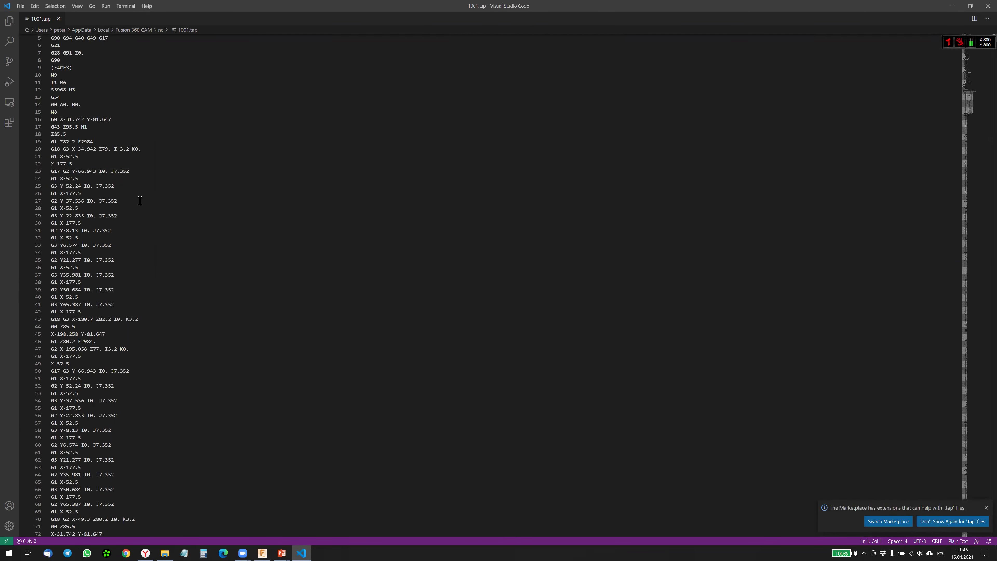
{"action": "scroll", "coordinate": [141, 200], "scroll_direction": "down", "scroll_amount": 5}
{"action": "scroll", "coordinate": [139, 202], "scroll_direction": "down", "scroll_amount": 5}
{"action": "scroll", "coordinate": [138, 203], "scroll_direction": "down", "scroll_amount": 5}
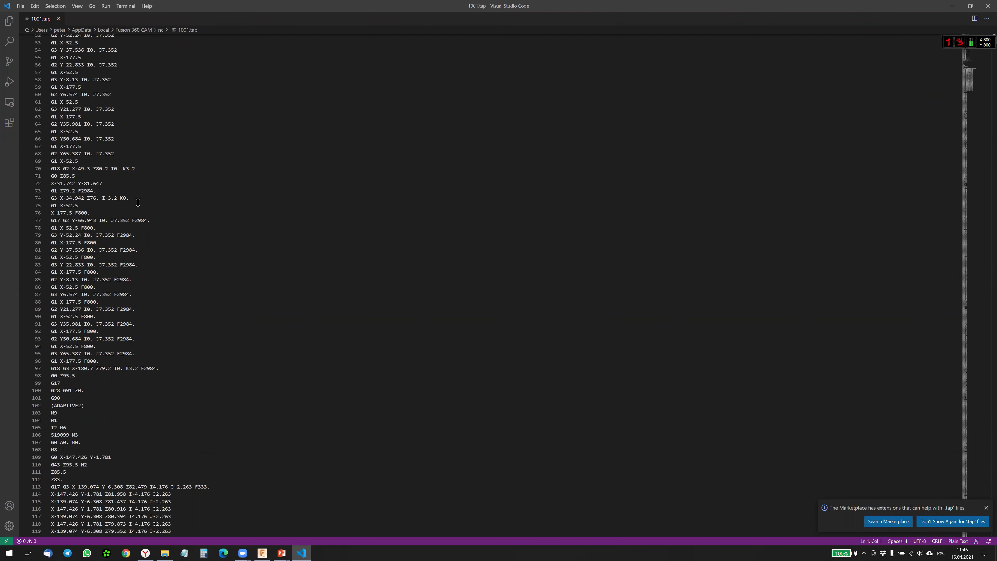
{"action": "scroll", "coordinate": [138, 203], "scroll_direction": "down", "scroll_amount": 4}
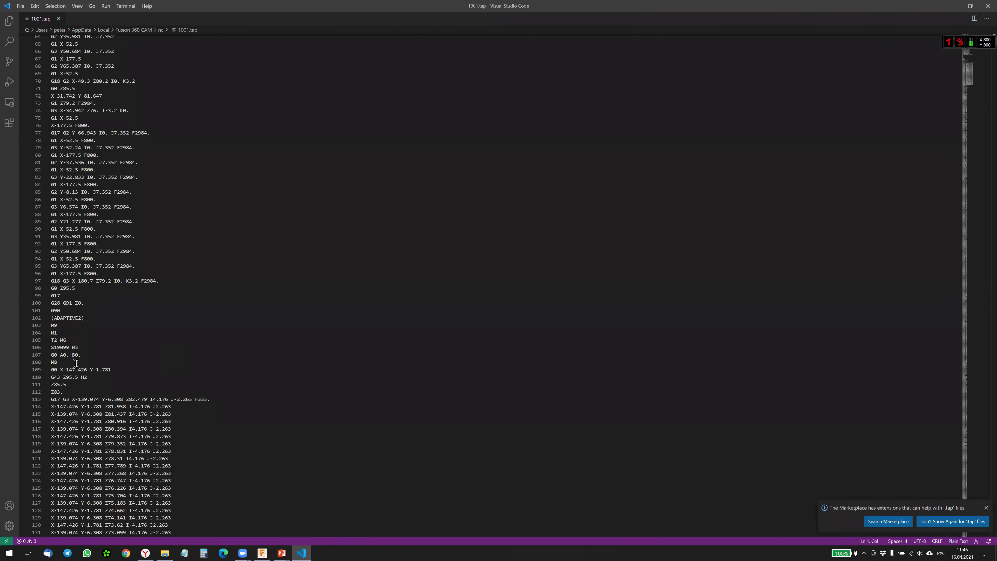
{"action": "double_click", "coordinate": [67, 337]}
{"action": "left_click", "coordinate": [143, 334]}
{"action": "scroll", "coordinate": [220, 291], "scroll_direction": "down", "scroll_amount": 2}
{"action": "scroll", "coordinate": [232, 282], "scroll_direction": "down", "scroll_amount": 2}
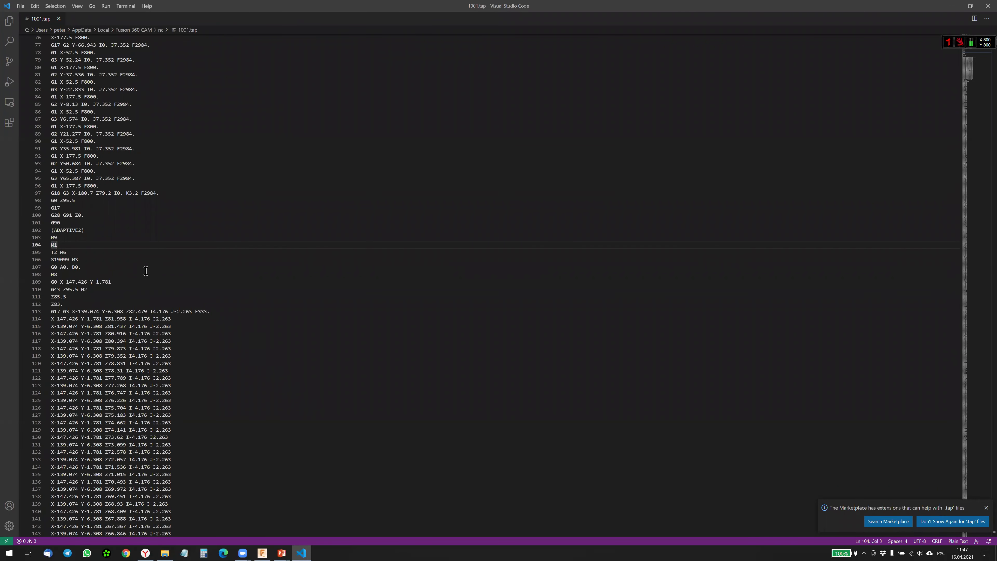
{"action": "scroll", "coordinate": [146, 271], "scroll_direction": "down", "scroll_amount": 1}
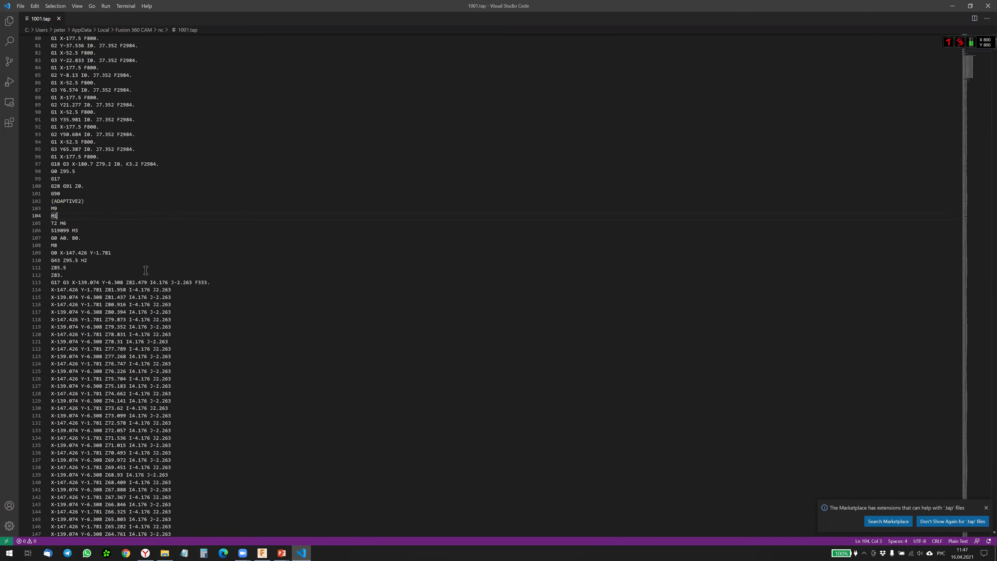
{"action": "scroll", "coordinate": [146, 271], "scroll_direction": "down", "scroll_amount": 9}
{"action": "scroll", "coordinate": [151, 280], "scroll_direction": "down", "scroll_amount": 15}
{"action": "scroll", "coordinate": [155, 285], "scroll_direction": "down", "scroll_amount": 15}
{"action": "scroll", "coordinate": [174, 291], "scroll_direction": "down", "scroll_amount": 15}
{"action": "scroll", "coordinate": [262, 314], "scroll_direction": "down", "scroll_amount": 15}
{"action": "scroll", "coordinate": [263, 314], "scroll_direction": "down", "scroll_amount": 15}
{"action": "scroll", "coordinate": [718, 207], "scroll_direction": "down", "scroll_amount": 10}
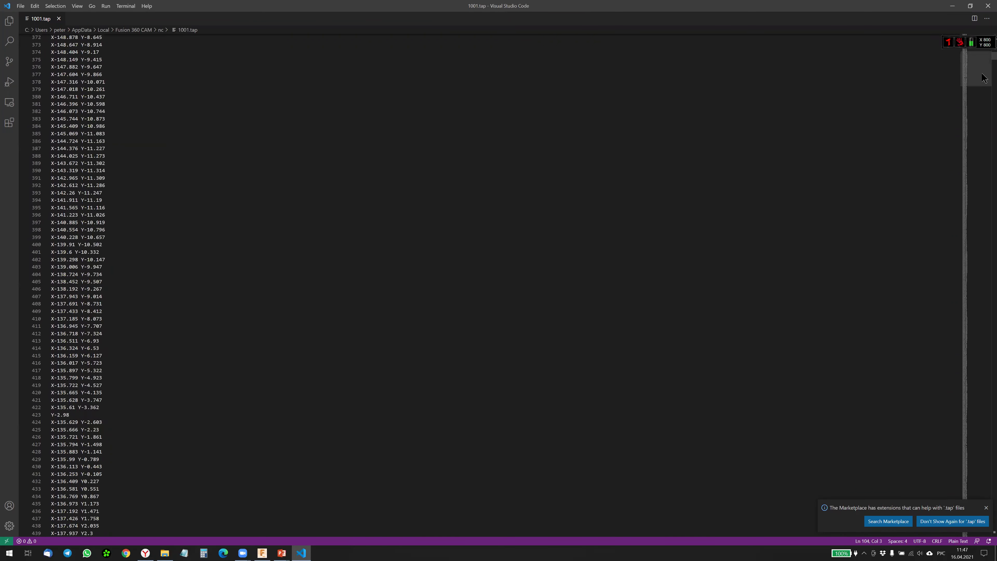
{"action": "left_click_drag", "start_coordinate": [980, 83], "coordinate": [987, 166]}
{"action": "scroll", "coordinate": [984, 166], "scroll_direction": "down", "scroll_amount": 20}
{"action": "scroll", "coordinate": [982, 167], "scroll_direction": "down", "scroll_amount": 20}
{"action": "scroll", "coordinate": [981, 167], "scroll_direction": "down", "scroll_amount": 20}
{"action": "scroll", "coordinate": [985, 169], "scroll_direction": "down", "scroll_amount": 20}
{"action": "scroll", "coordinate": [986, 171], "scroll_direction": "up", "scroll_amount": 6}
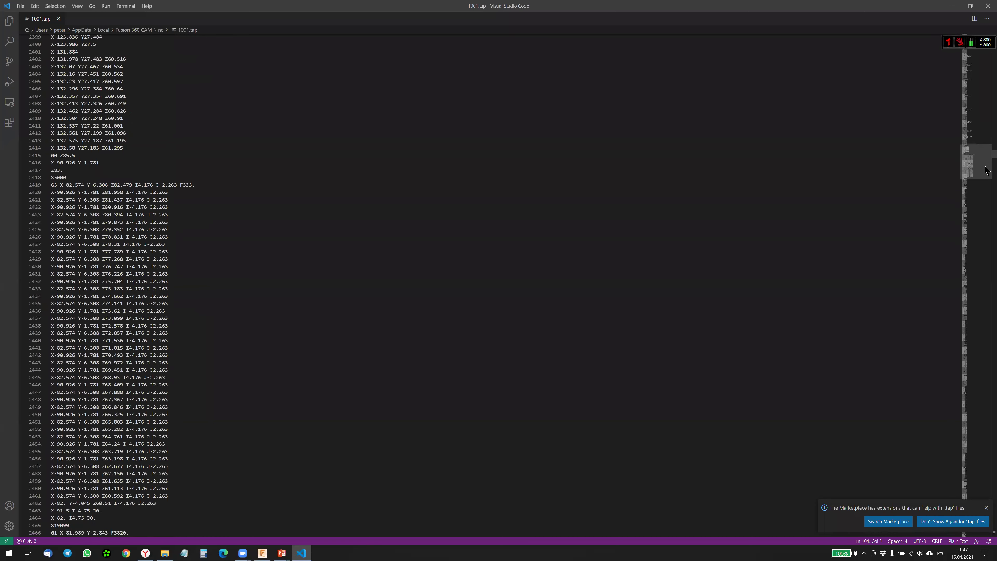
{"action": "scroll", "coordinate": [987, 173], "scroll_direction": "down", "scroll_amount": 10}
{"action": "scroll", "coordinate": [986, 183], "scroll_direction": "down", "scroll_amount": 10}
{"action": "scroll", "coordinate": [986, 195], "scroll_direction": "down", "scroll_amount": 10}
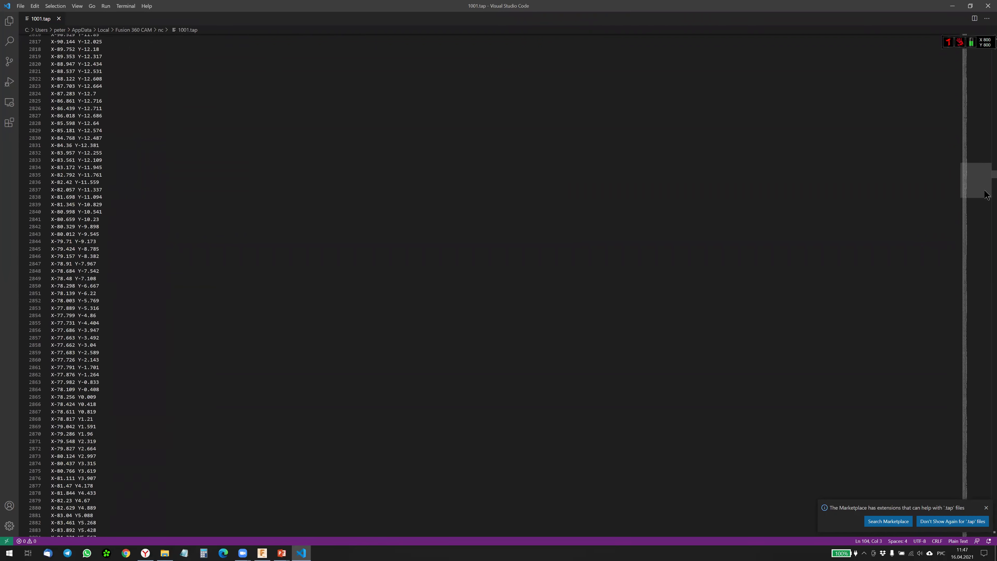
{"action": "scroll", "coordinate": [986, 207], "scroll_direction": "down", "scroll_amount": 10}
{"action": "scroll", "coordinate": [987, 207], "scroll_direction": "down", "scroll_amount": 15}
{"action": "scroll", "coordinate": [985, 263], "scroll_direction": "down", "scroll_amount": 15}
{"action": "scroll", "coordinate": [984, 318], "scroll_direction": "down", "scroll_amount": 15}
{"action": "scroll", "coordinate": [982, 373], "scroll_direction": "down", "scroll_amount": 15}
{"action": "scroll", "coordinate": [981, 416], "scroll_direction": "down", "scroll_amount": 15}
{"action": "scroll", "coordinate": [982, 393], "scroll_direction": "down", "scroll_amount": 15}
{"action": "scroll", "coordinate": [984, 369], "scroll_direction": "down", "scroll_amount": 15}
{"action": "scroll", "coordinate": [986, 346], "scroll_direction": "down", "scroll_amount": 15}
{"action": "scroll", "coordinate": [987, 338], "scroll_direction": "up", "scroll_amount": 15}
{"action": "scroll", "coordinate": [824, 310], "scroll_direction": "up", "scroll_amount": 15}
{"action": "scroll", "coordinate": [589, 275], "scroll_direction": "up", "scroll_amount": 15}
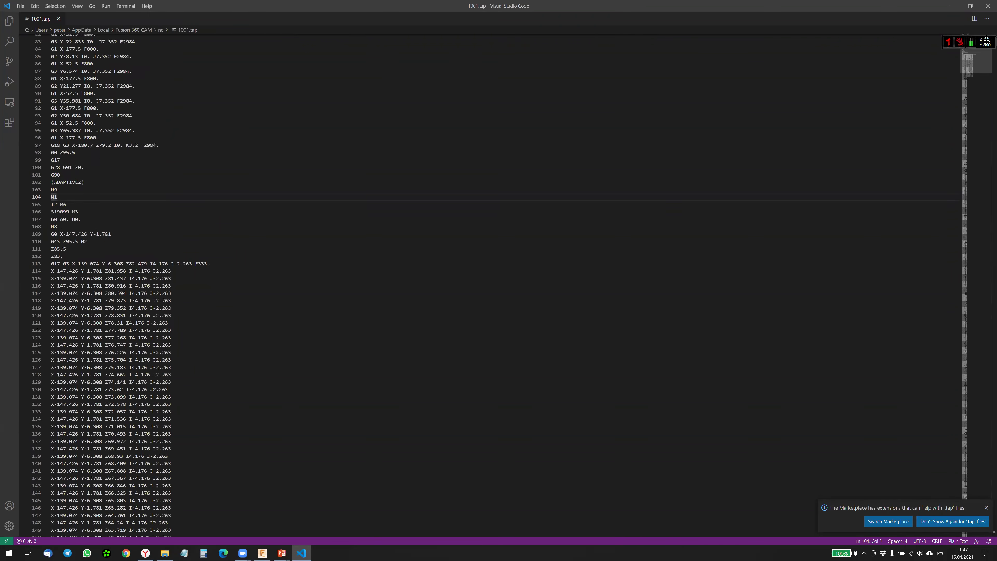
{"action": "scroll", "coordinate": [353, 240], "scroll_direction": "up", "scroll_amount": 15}
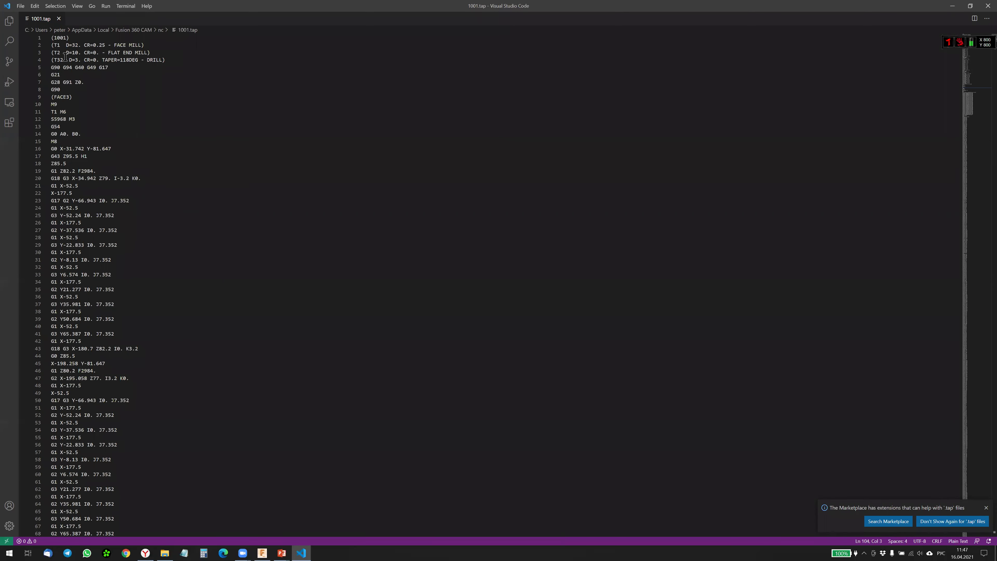
{"action": "left_click_drag", "start_coordinate": [172, 59], "coordinate": [49, 46]}
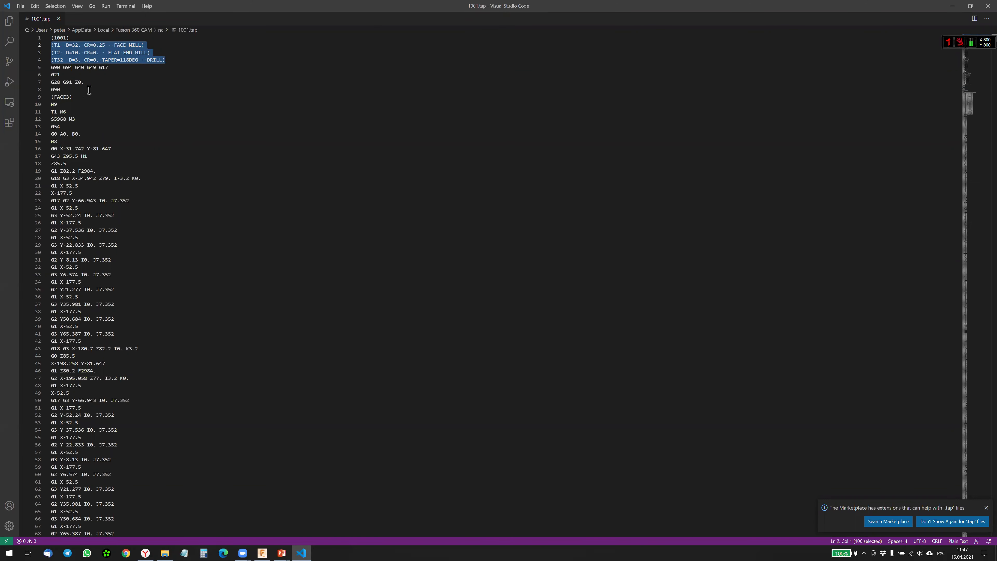
{"action": "left_click_drag", "start_coordinate": [64, 90], "coordinate": [50, 67]}
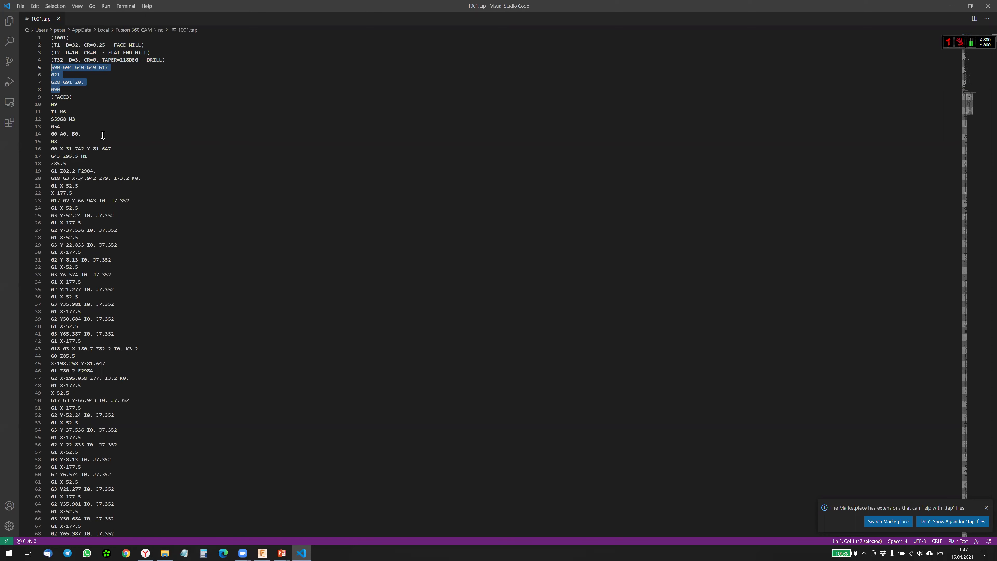
{"action": "left_click", "coordinate": [83, 134]}
{"action": "scroll", "coordinate": [75, 140], "scroll_direction": "down", "scroll_amount": 5}
{"action": "scroll", "coordinate": [354, 177], "scroll_direction": "down", "scroll_amount": 5}
{"action": "scroll", "coordinate": [675, 227], "scroll_direction": "down", "scroll_amount": 5}
{"action": "scroll", "coordinate": [674, 227], "scroll_direction": "down", "scroll_amount": 15}
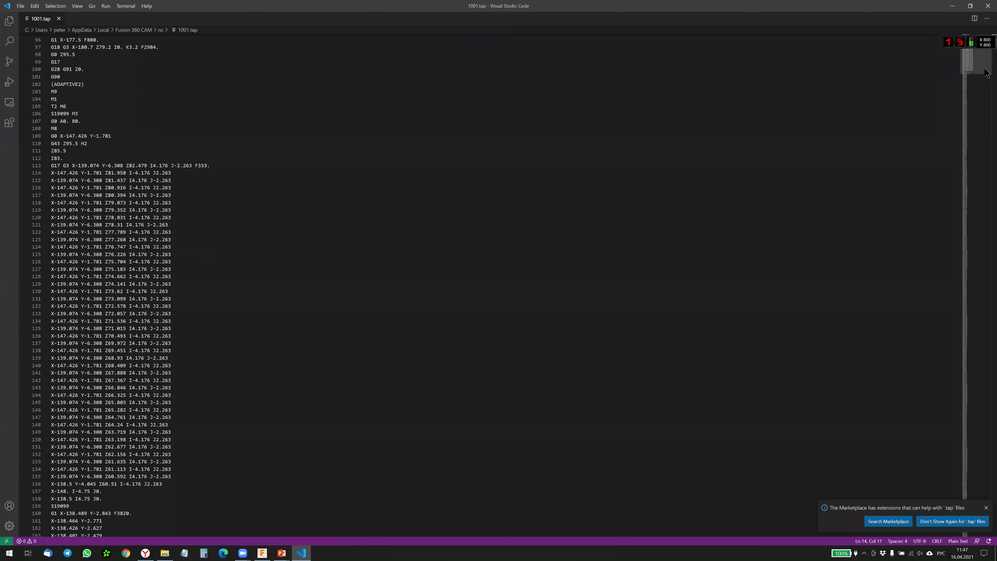
Step: Scroll to the end of 1001.tap and dismiss the Marketplace notification about tap files
{"action": "left_click_drag", "start_coordinate": [987, 69], "coordinate": [987, 524]}
{"action": "scroll", "coordinate": [576, 356], "scroll_direction": "up", "scroll_amount": 3}
{"action": "scroll", "coordinate": [877, 472], "scroll_direction": "up", "scroll_amount": 2}
{"action": "scroll", "coordinate": [877, 472], "scroll_direction": "up", "scroll_amount": 3}
{"action": "left_click", "coordinate": [986, 509]}
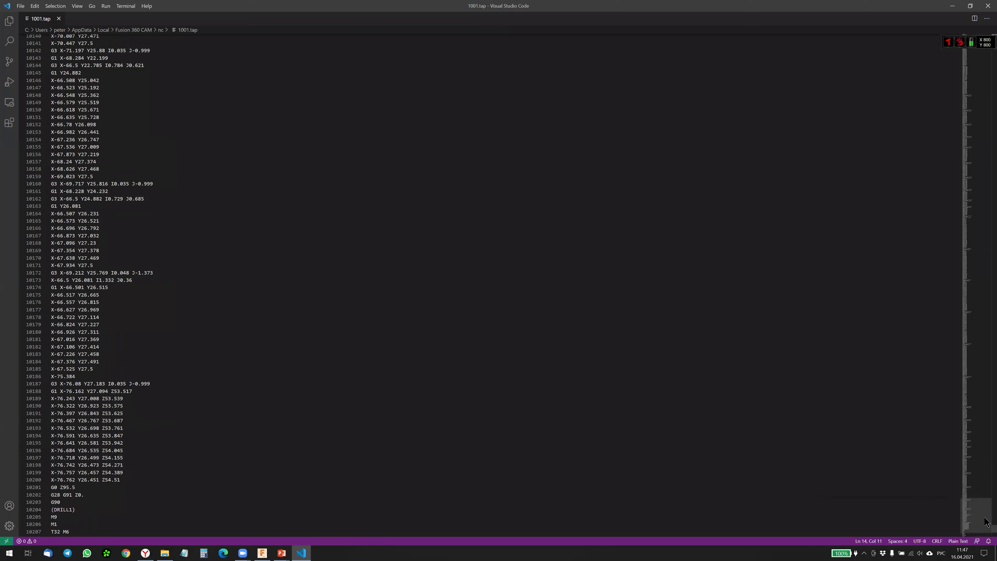
{"action": "scroll", "coordinate": [981, 514], "scroll_direction": "down", "scroll_amount": 7}
{"action": "scroll", "coordinate": [980, 519], "scroll_direction": "down", "scroll_amount": 7}
{"action": "scroll", "coordinate": [980, 519], "scroll_direction": "down", "scroll_amount": 6}
{"action": "scroll", "coordinate": [979, 520], "scroll_direction": "up", "scroll_amount": 8}
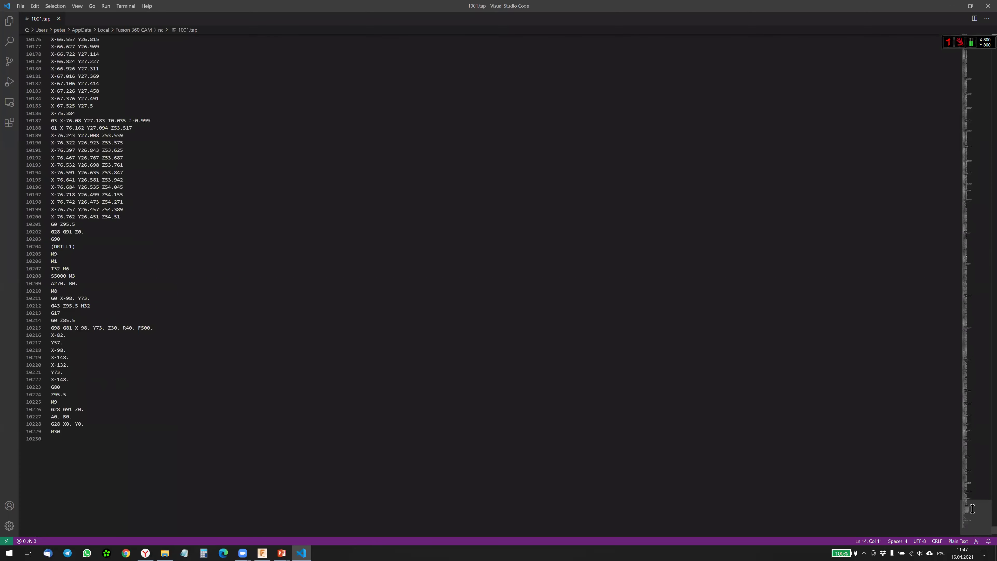
Step: Select the M9, M1 and T32 M6 lines opening the DRILL1 block
{"action": "left_click", "coordinate": [79, 239]}
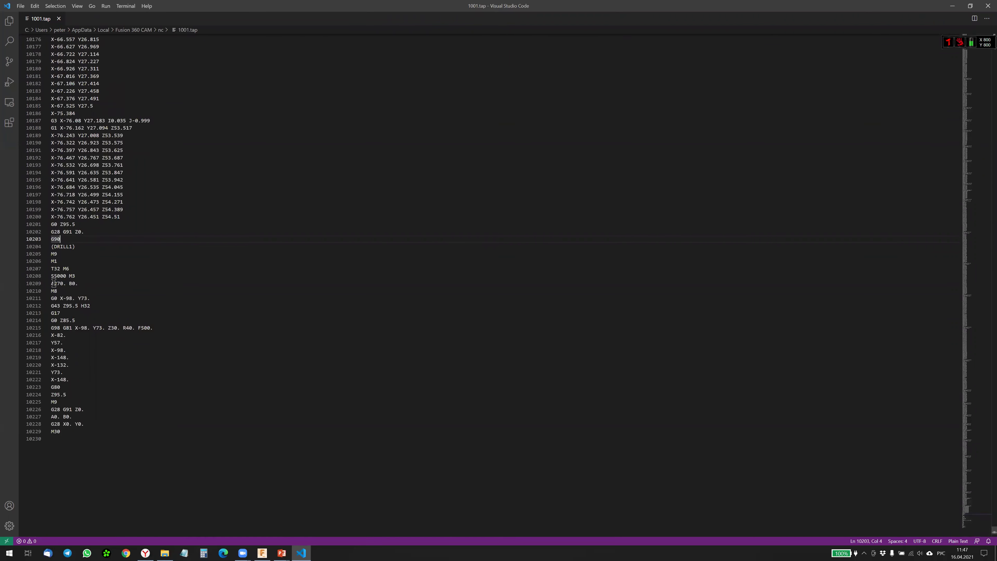
{"action": "double_click", "coordinate": [61, 254]}
{"action": "left_click", "coordinate": [66, 262]}
{"action": "key", "text": "shift+Home"}
{"action": "left_click", "coordinate": [77, 269]}
{"action": "key", "text": "shift+Home"}
{"action": "left_click", "coordinate": [124, 261]}
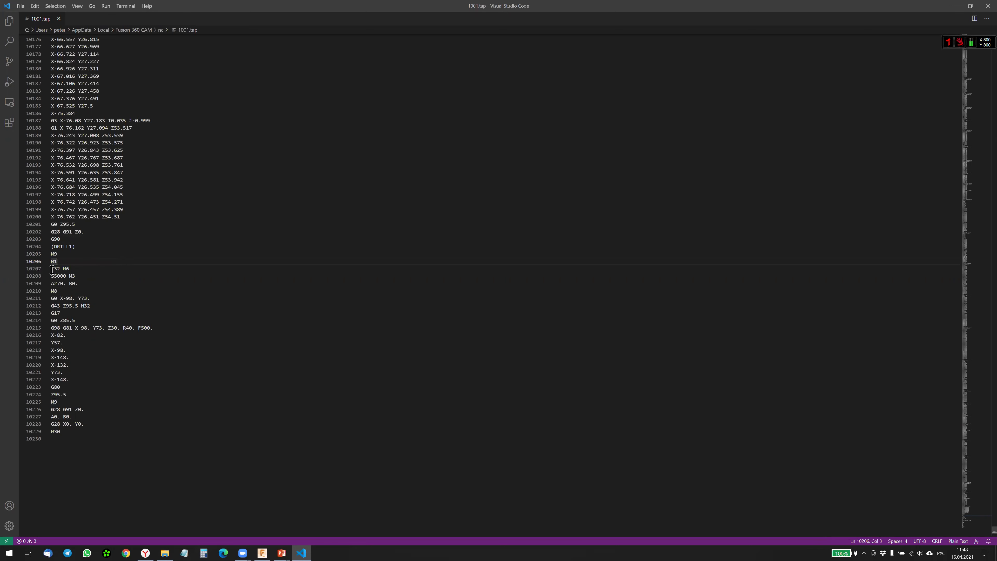
{"action": "left_click", "coordinate": [72, 269]}
{"action": "key", "text": "shift+Home"}
Step: Step through the S5000 M3, A270. B0., M8, G0, G17 and G81 F500. lines
{"action": "left_click_drag", "start_coordinate": [51, 276], "coordinate": [64, 276]}
{"action": "left_click_drag", "start_coordinate": [52, 283], "coordinate": [86, 286]}
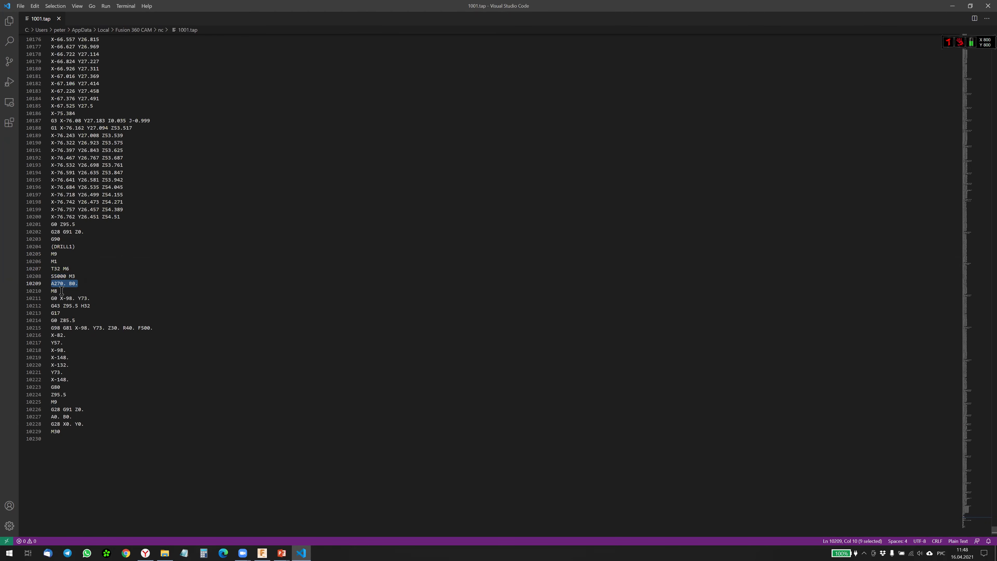
{"action": "left_click", "coordinate": [90, 292]}
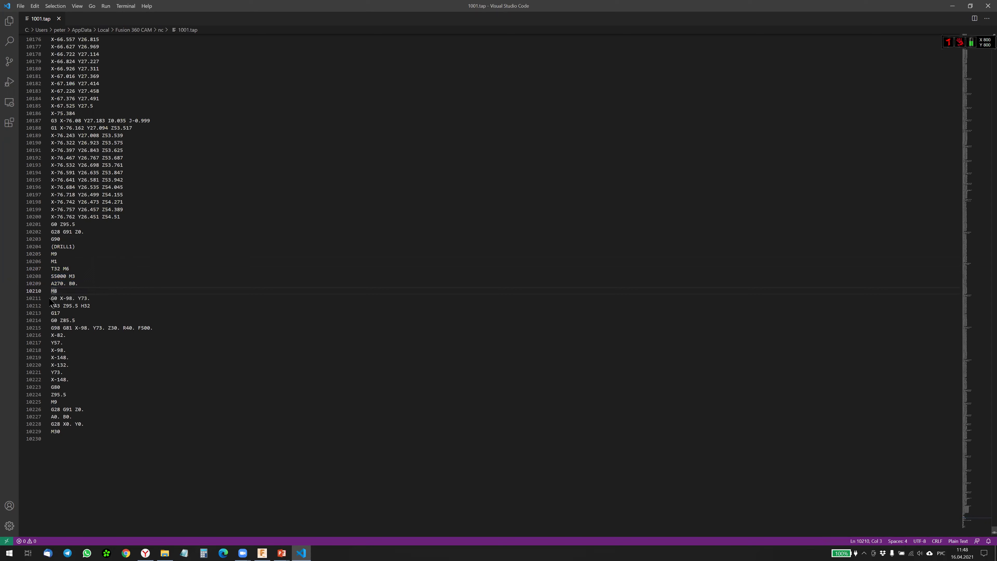
{"action": "left_click_drag", "start_coordinate": [51, 298], "coordinate": [91, 298]}
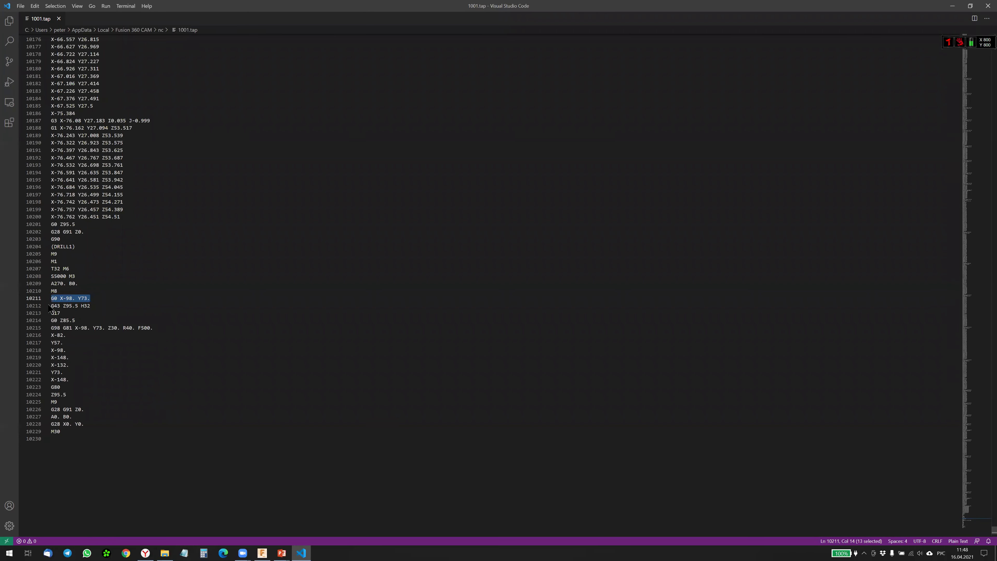
{"action": "left_click_drag", "start_coordinate": [64, 313], "coordinate": [54, 314]}
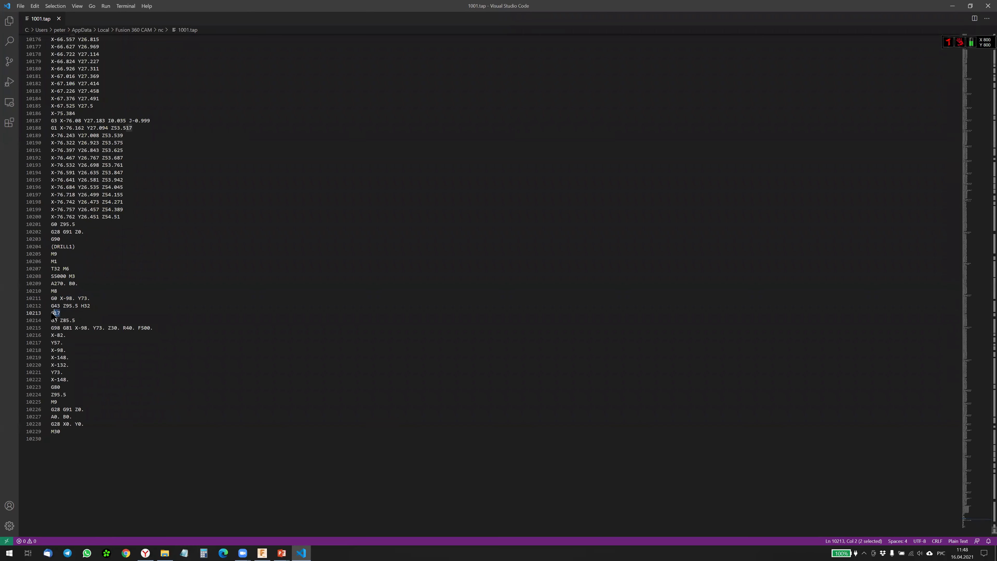
{"action": "left_click", "coordinate": [74, 320]}
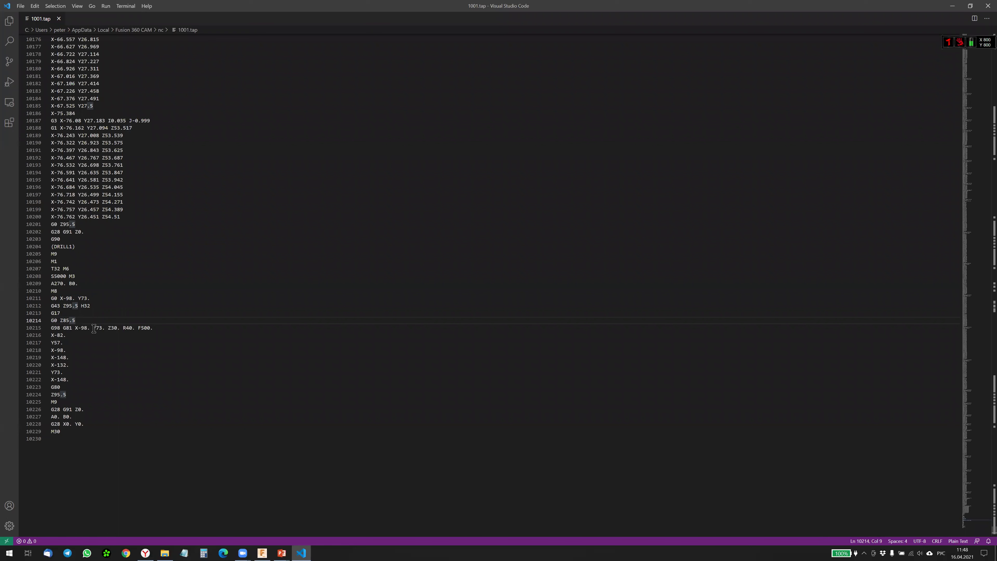
{"action": "left_click", "coordinate": [138, 328]}
{"action": "left_click", "coordinate": [167, 328]}
Step: Select the G98 G81 drilling cycle line, then bring the Autodesk Community forum page forward
{"action": "left_click_drag", "start_coordinate": [52, 328], "coordinate": [50, 328]}
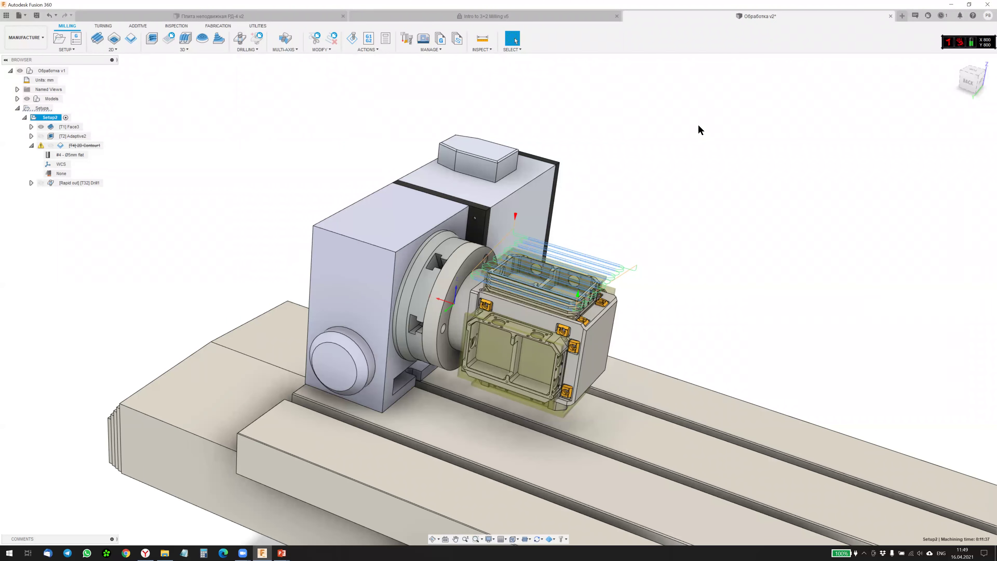
{"action": "left_click", "coordinate": [145, 554]}
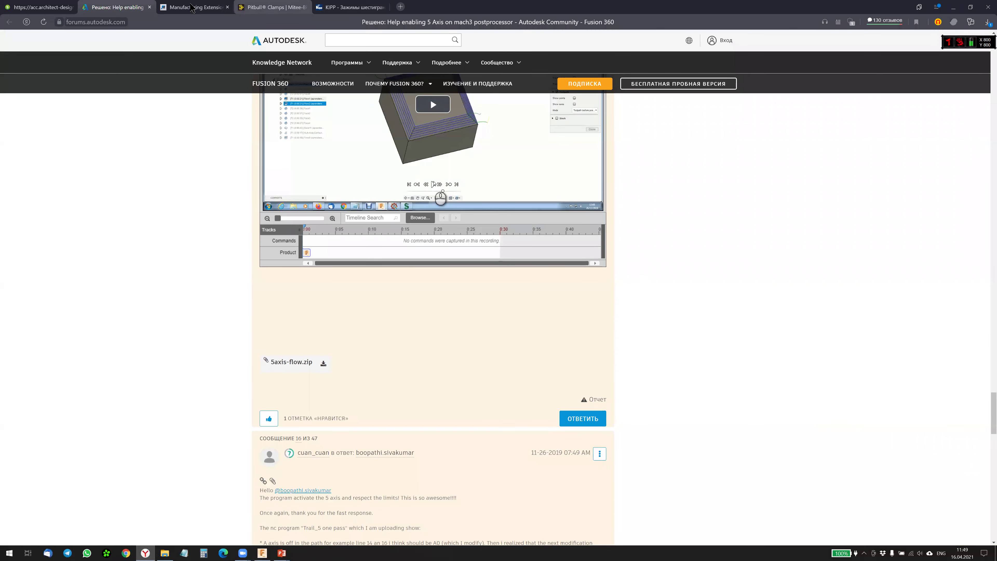
Step: Switch to the Manufacturing Extension article tab and scroll down through it
{"action": "key", "text": "ctrl+Tab"}
{"action": "scroll", "coordinate": [595, 196], "scroll_direction": "up", "scroll_amount": 5}
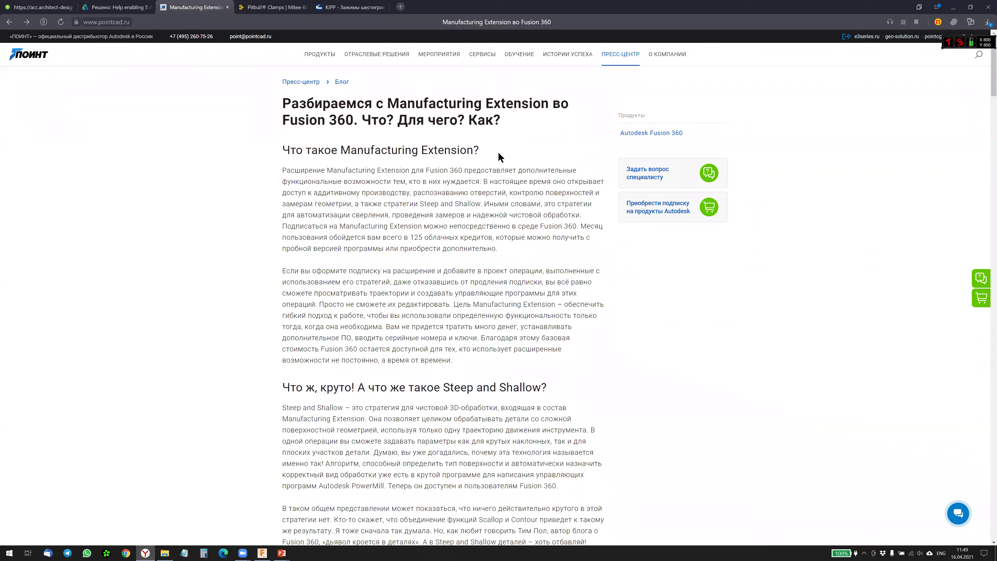
{"action": "scroll", "coordinate": [582, 224], "scroll_direction": "down", "scroll_amount": 5}
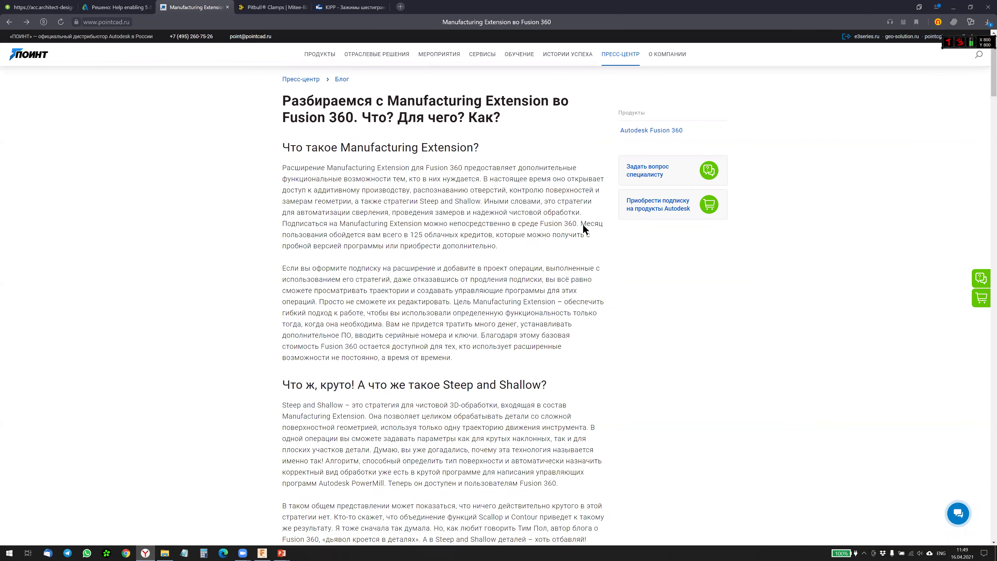
{"action": "scroll", "coordinate": [582, 225], "scroll_direction": "down", "scroll_amount": 1}
{"action": "scroll", "coordinate": [580, 223], "scroll_direction": "down", "scroll_amount": 2}
{"action": "scroll", "coordinate": [580, 224], "scroll_direction": "down", "scroll_amount": 3}
{"action": "scroll", "coordinate": [618, 214], "scroll_direction": "down", "scroll_amount": 5}
{"action": "scroll", "coordinate": [629, 215], "scroll_direction": "down", "scroll_amount": 5}
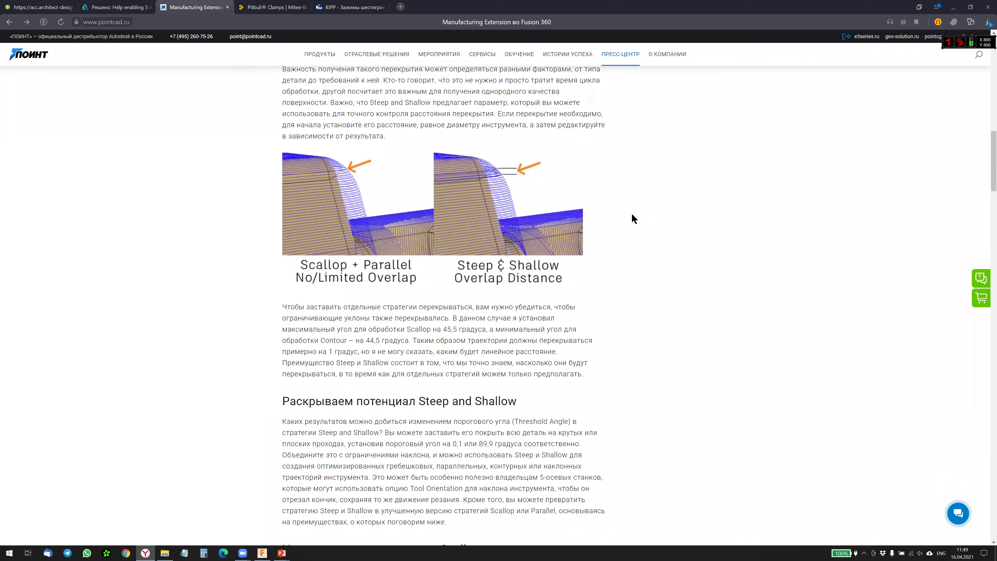
{"action": "scroll", "coordinate": [643, 224], "scroll_direction": "down", "scroll_amount": 1}
{"action": "scroll", "coordinate": [644, 222], "scroll_direction": "down", "scroll_amount": 2}
{"action": "scroll", "coordinate": [645, 220], "scroll_direction": "down", "scroll_amount": 3}
{"action": "scroll", "coordinate": [644, 224], "scroll_direction": "down", "scroll_amount": 5}
Step: Scroll further through the article, then back up to the Fit Arcs Smoothing and Evenly Spaced Points images
{"action": "scroll", "coordinate": [294, 322], "scroll_direction": "up", "scroll_amount": 5}
{"action": "scroll", "coordinate": [345, 369], "scroll_direction": "up", "scroll_amount": 4}
{"action": "scroll", "coordinate": [464, 363], "scroll_direction": "down", "scroll_amount": 8}
{"action": "scroll", "coordinate": [503, 226], "scroll_direction": "down", "scroll_amount": 7}
{"action": "scroll", "coordinate": [607, 355], "scroll_direction": "down", "scroll_amount": 10}
{"action": "scroll", "coordinate": [605, 361], "scroll_direction": "down", "scroll_amount": 8}
{"action": "scroll", "coordinate": [606, 359], "scroll_direction": "down", "scroll_amount": 7}
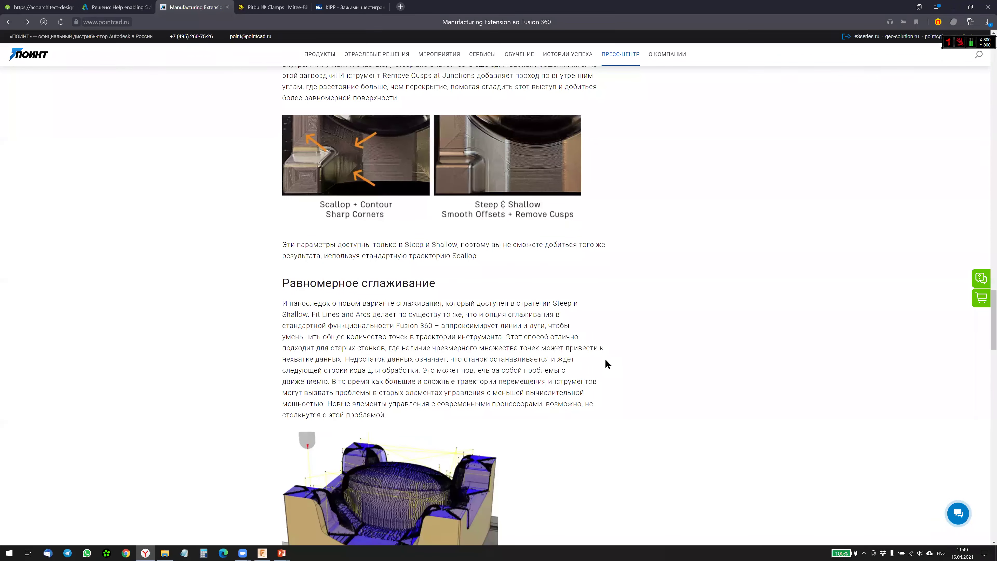
{"action": "scroll", "coordinate": [608, 364], "scroll_direction": "down", "scroll_amount": 4}
{"action": "scroll", "coordinate": [609, 362], "scroll_direction": "down", "scroll_amount": 2}
{"action": "scroll", "coordinate": [608, 356], "scroll_direction": "down", "scroll_amount": 5}
{"action": "scroll", "coordinate": [609, 356], "scroll_direction": "down", "scroll_amount": 2}
{"action": "scroll", "coordinate": [638, 314], "scroll_direction": "down", "scroll_amount": 4}
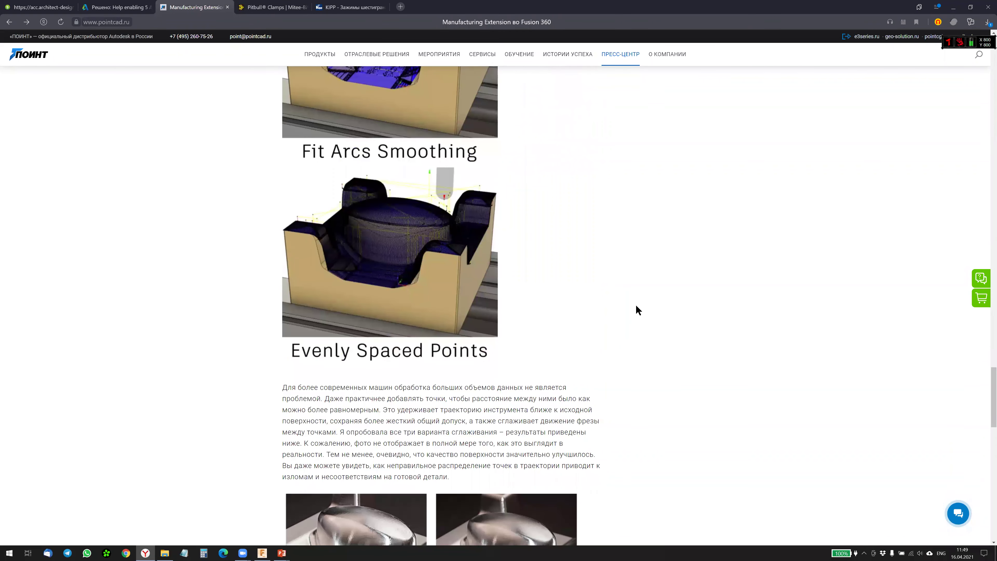
{"action": "scroll", "coordinate": [638, 305], "scroll_direction": "down", "scroll_amount": 4}
{"action": "scroll", "coordinate": [640, 301], "scroll_direction": "down", "scroll_amount": 2}
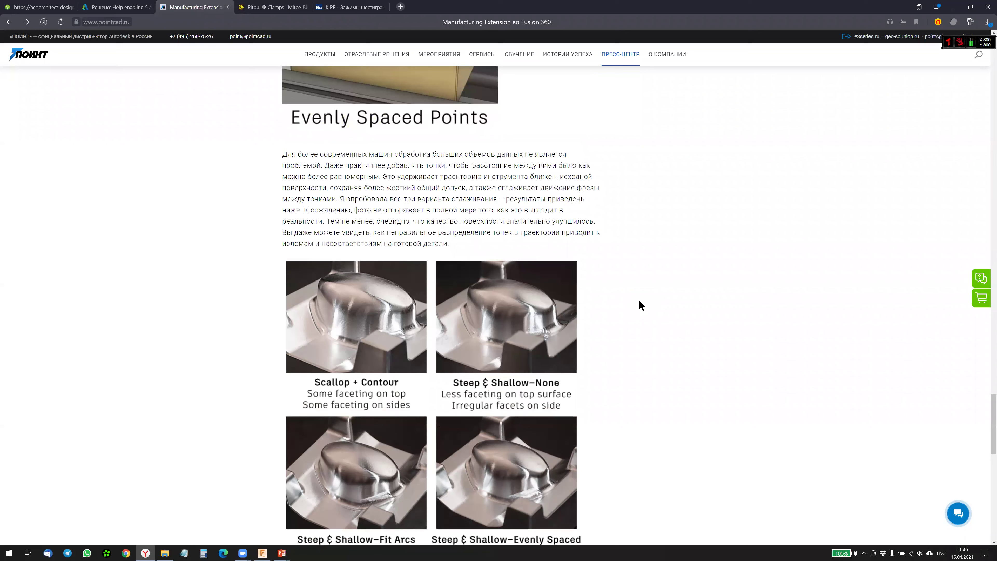
{"action": "scroll", "coordinate": [637, 302], "scroll_direction": "down", "scroll_amount": 3}
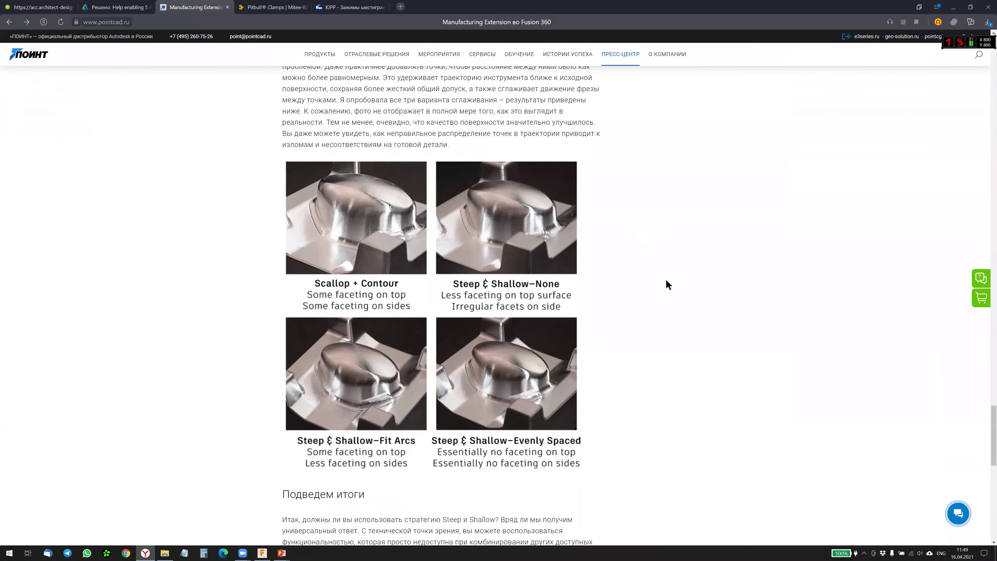
{"action": "scroll", "coordinate": [666, 283], "scroll_direction": "down", "scroll_amount": 1}
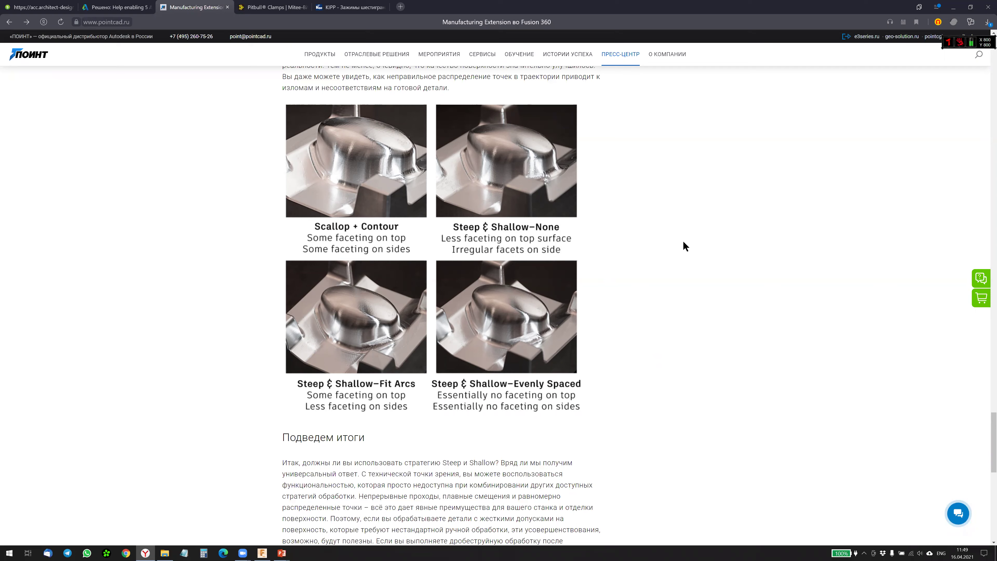
{"action": "mouse_move", "coordinate": [506, 316]}
{"action": "scroll", "coordinate": [583, 188], "scroll_direction": "down", "scroll_amount": 2}
{"action": "scroll", "coordinate": [577, 255], "scroll_direction": "down", "scroll_amount": 4}
{"action": "scroll", "coordinate": [579, 264], "scroll_direction": "up", "scroll_amount": 2}
{"action": "scroll", "coordinate": [581, 262], "scroll_direction": "up", "scroll_amount": 4}
{"action": "scroll", "coordinate": [593, 253], "scroll_direction": "up", "scroll_amount": 4}
{"action": "scroll", "coordinate": [593, 253], "scroll_direction": "up", "scroll_amount": 3}
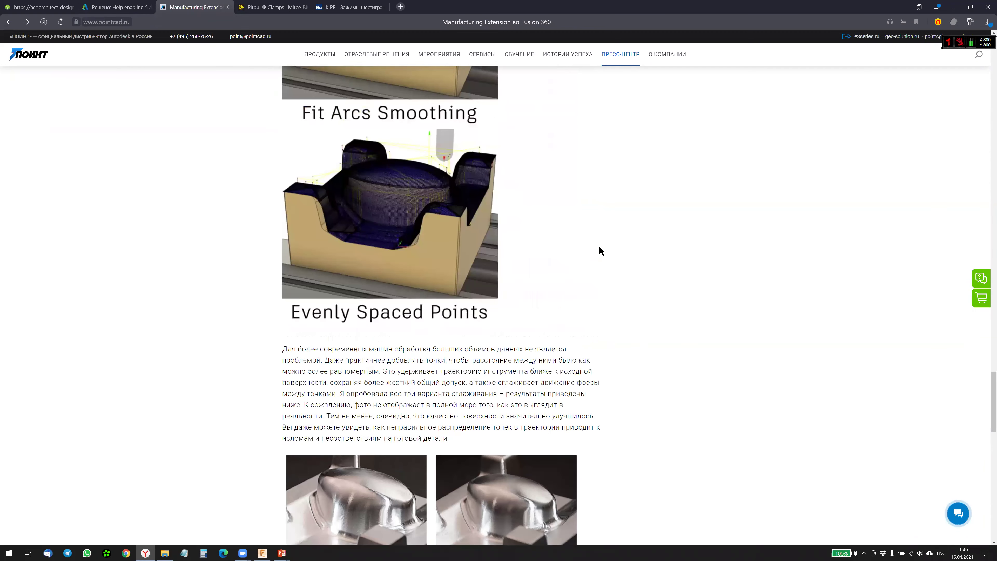
{"action": "scroll", "coordinate": [600, 254], "scroll_direction": "up", "scroll_amount": 3}
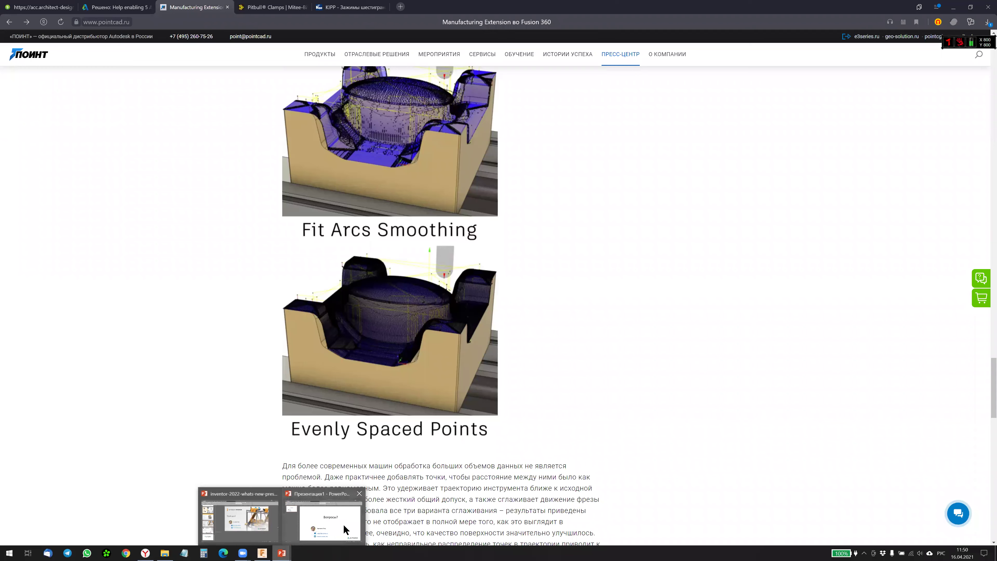
Step: Bring the PowerPoint 'Вопросы?' closing slide forward and check the Zoom windows
{"action": "mouse_move", "coordinate": [281, 554]}
{"action": "left_click", "coordinate": [344, 525]}
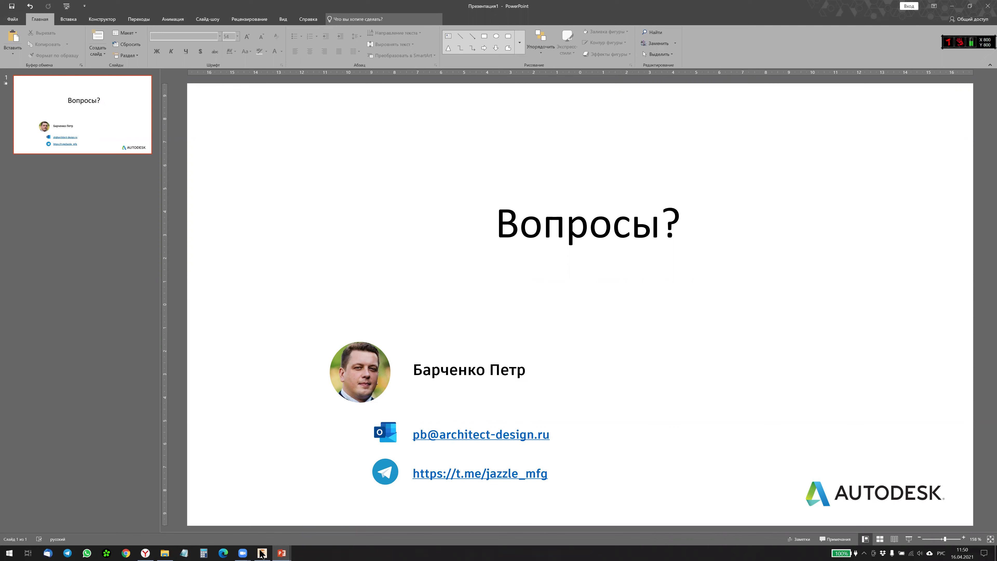
{"action": "left_click", "coordinate": [243, 553]}
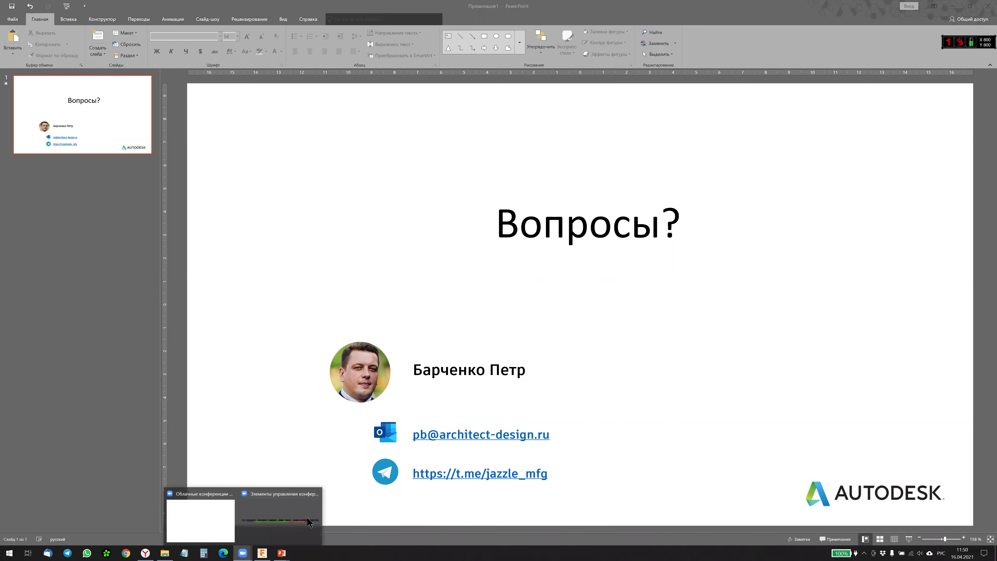
{"action": "left_click", "coordinate": [206, 526]}
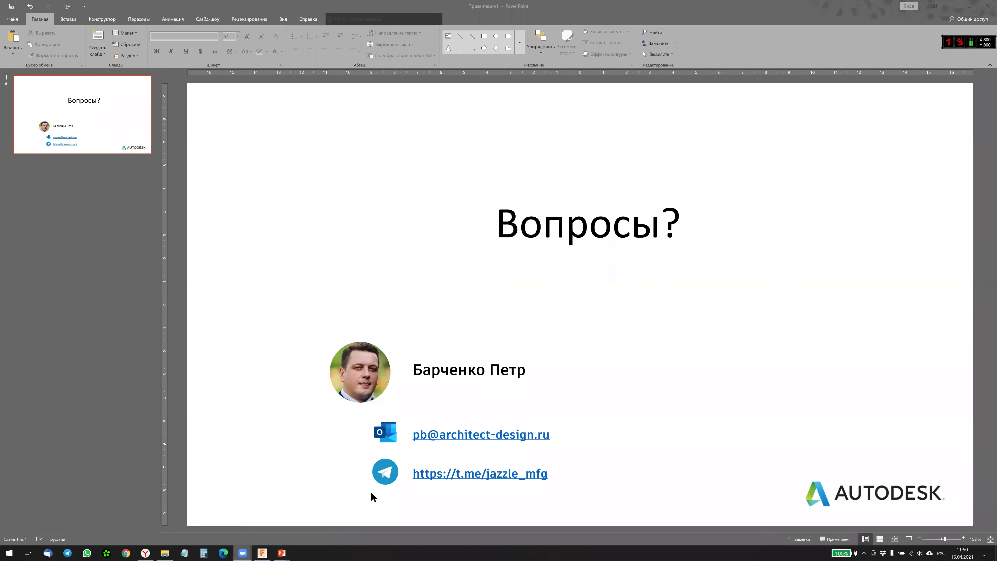
{"action": "left_click", "coordinate": [243, 553]}
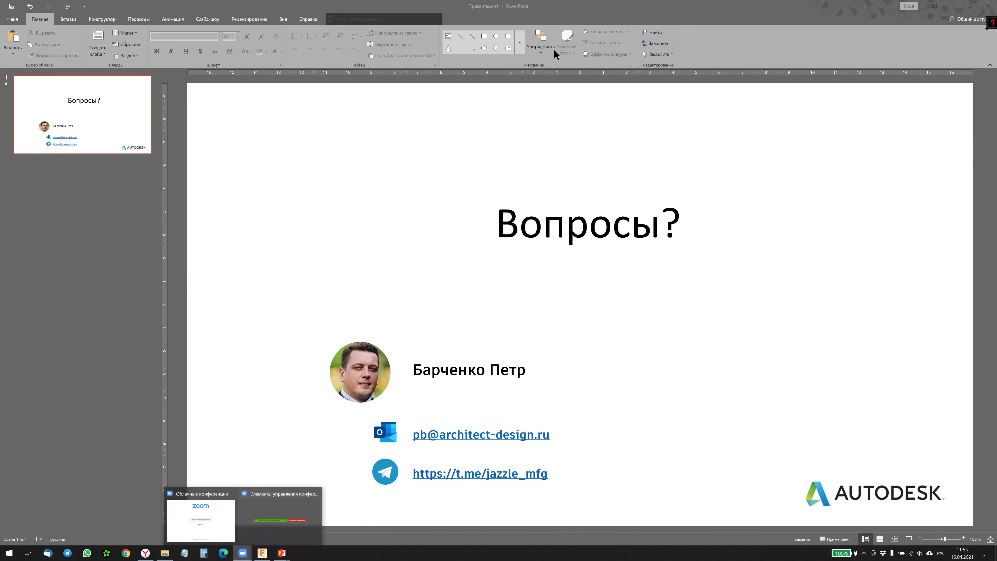
{"action": "left_click", "coordinate": [703, 6]}
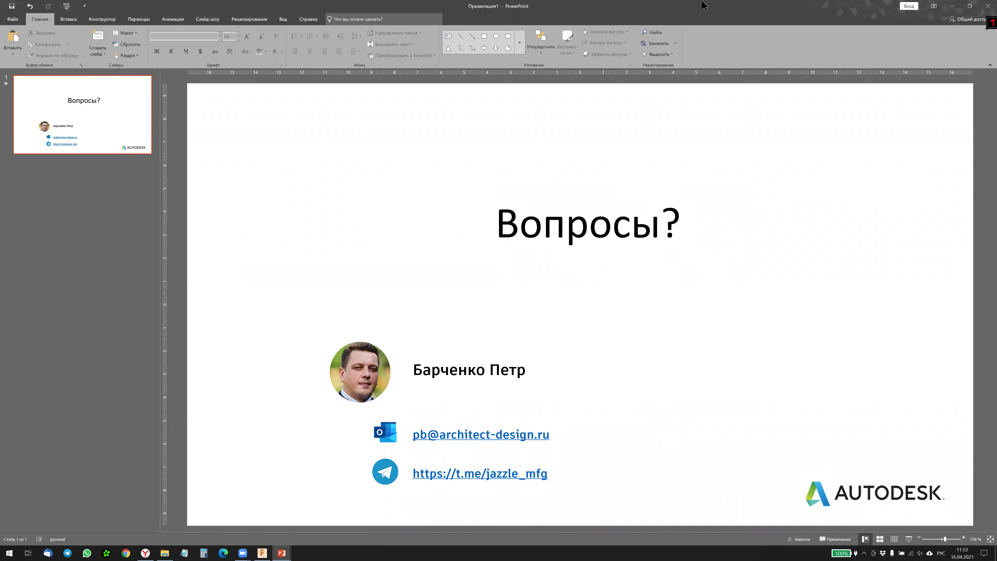